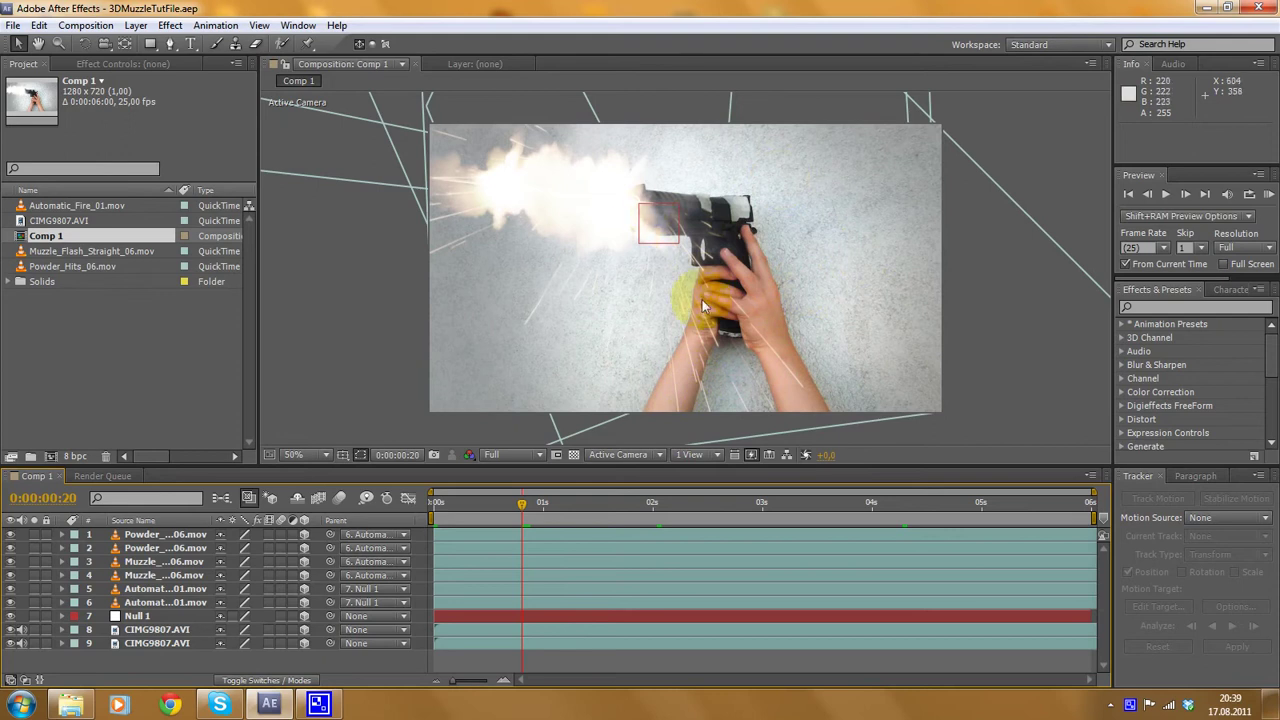
- Scrub through the finished muzzle flash composition to 0:00:03:20 to preview the effect as the gun turns
click(759, 309)
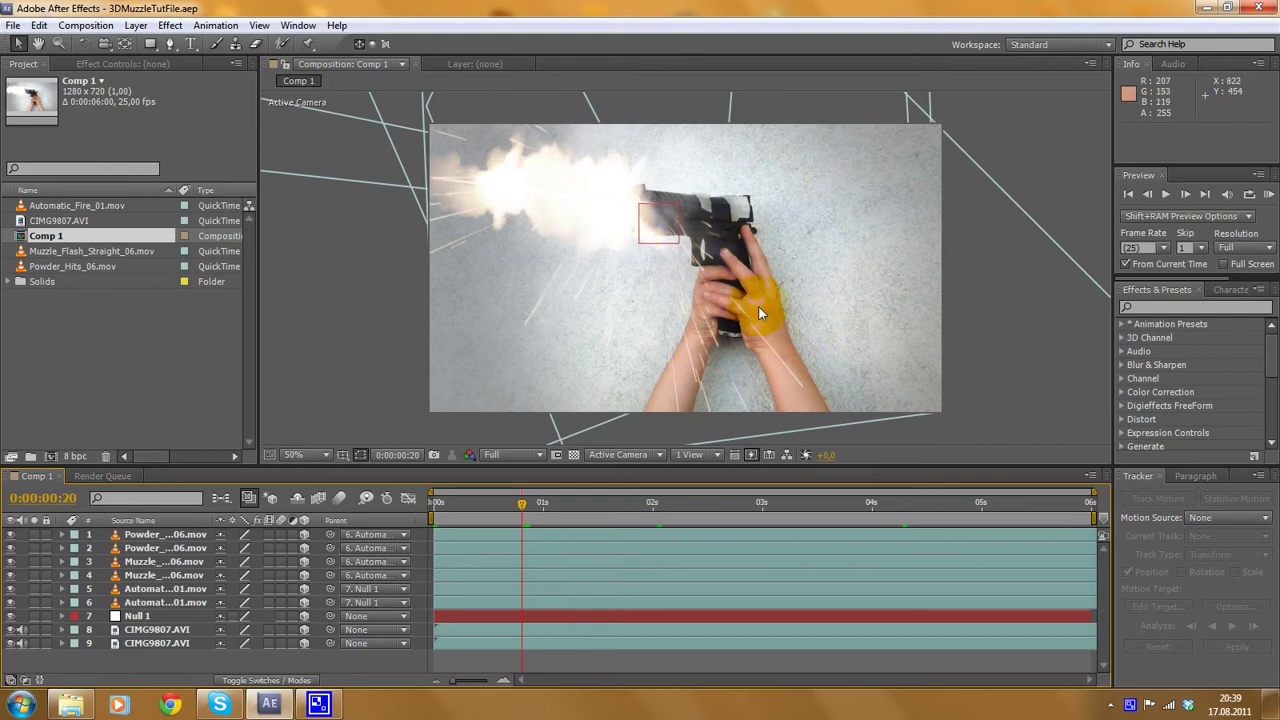
click(755, 257)
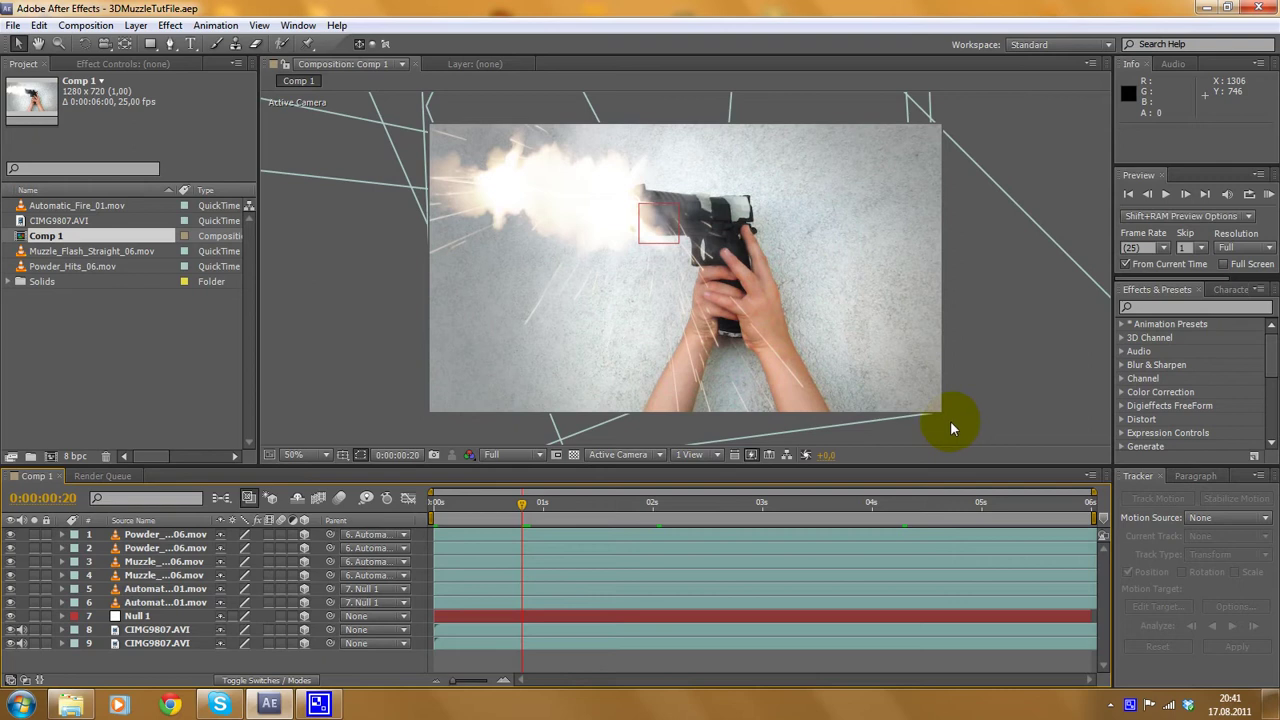
drag(530, 512, 631, 503)
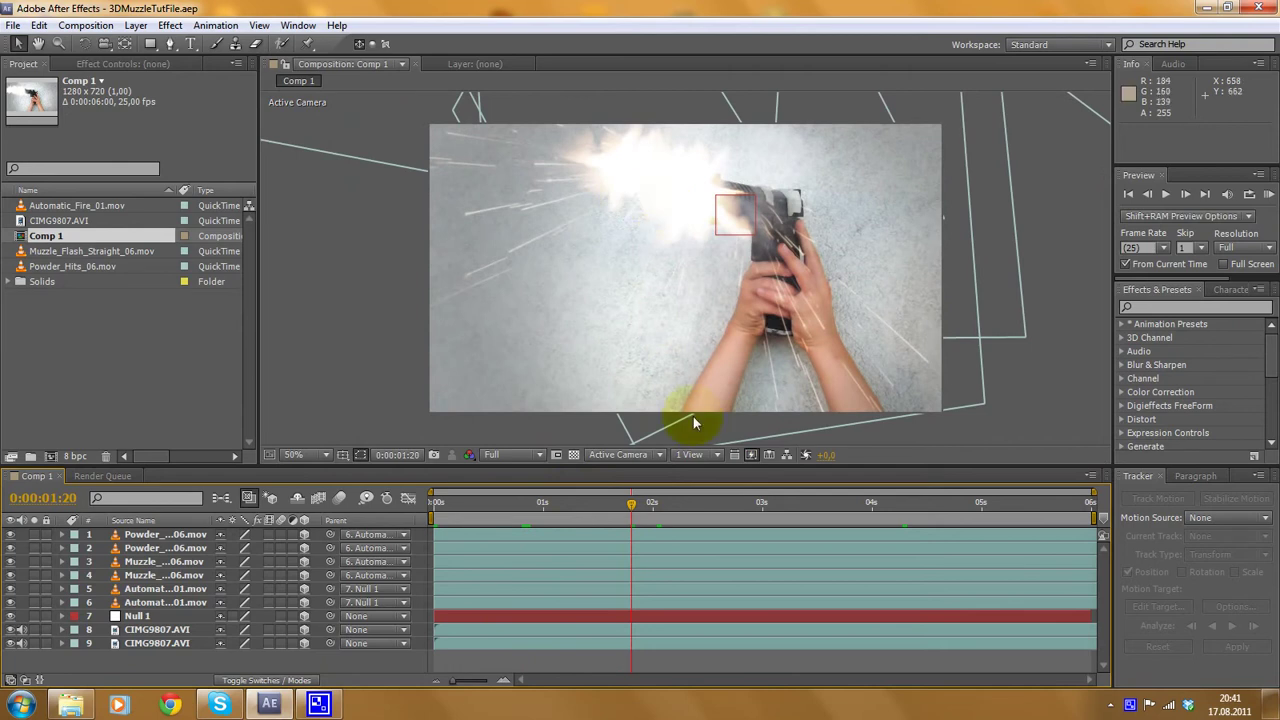
drag(631, 510, 851, 505)
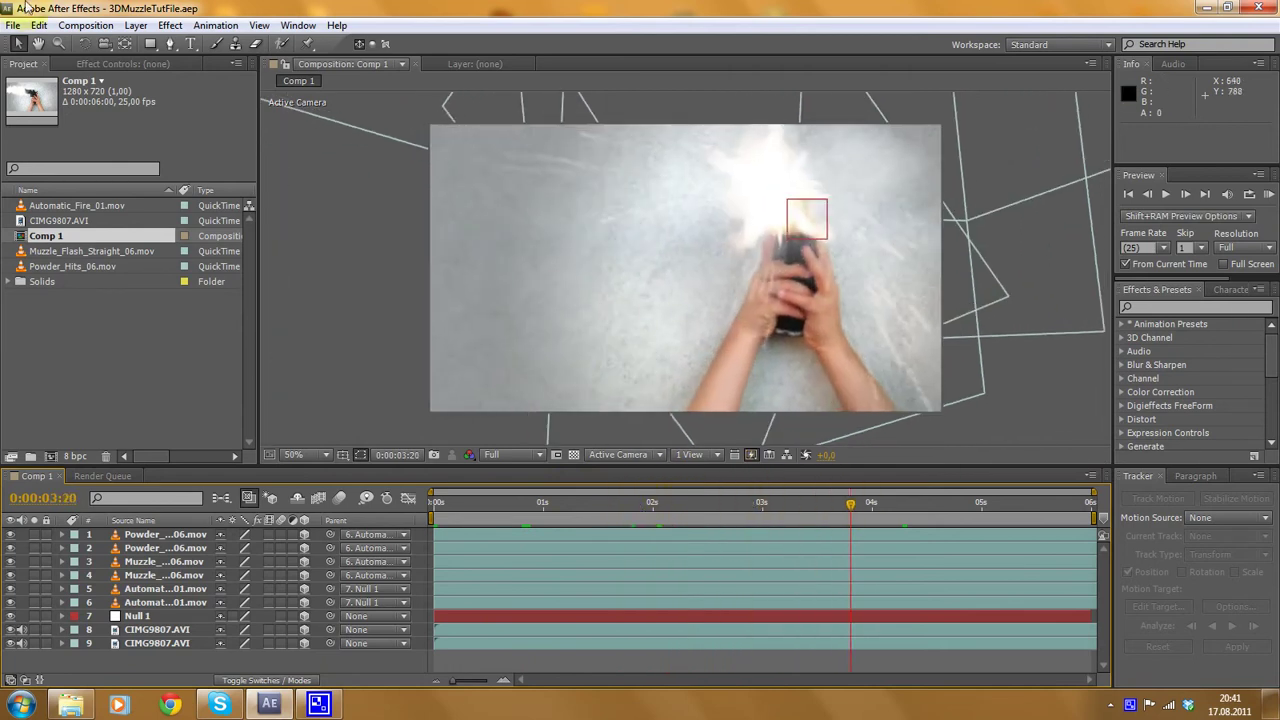
- Create a new project with a 1280 x 720 composition named Comp 1, at 25 fps and 6 seconds long
click(14, 26)
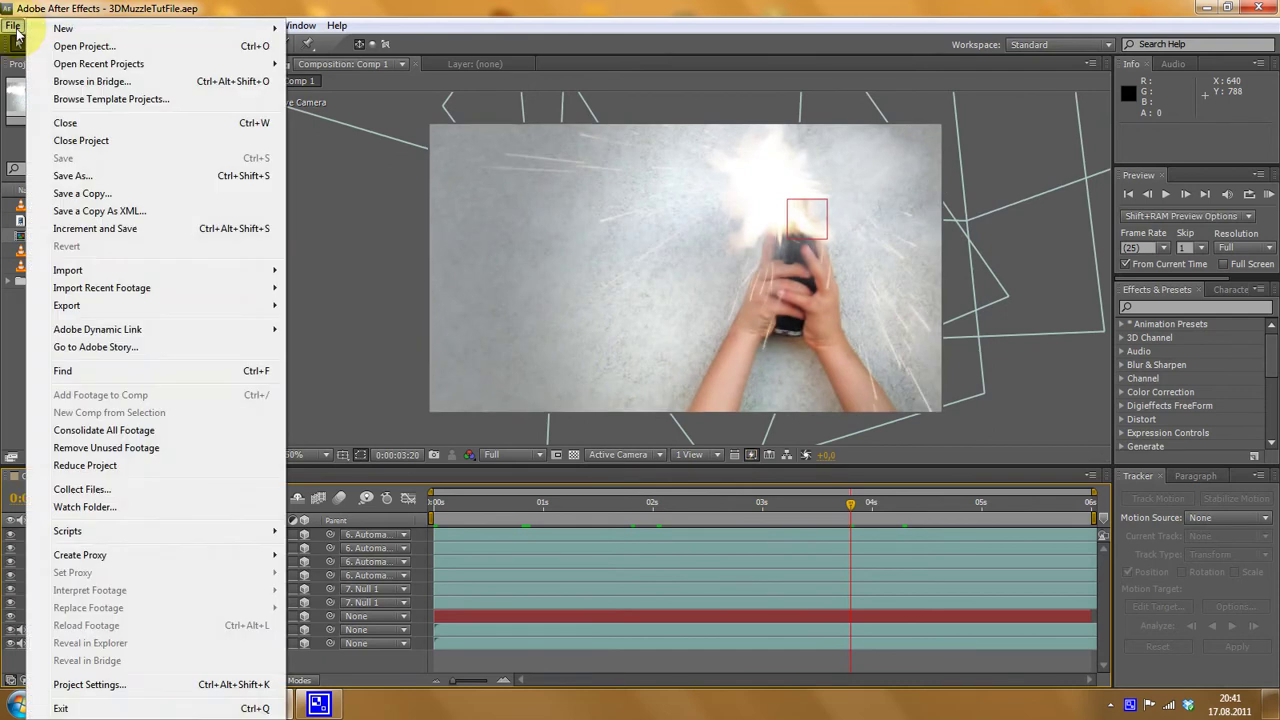
mouse_move(170, 30)
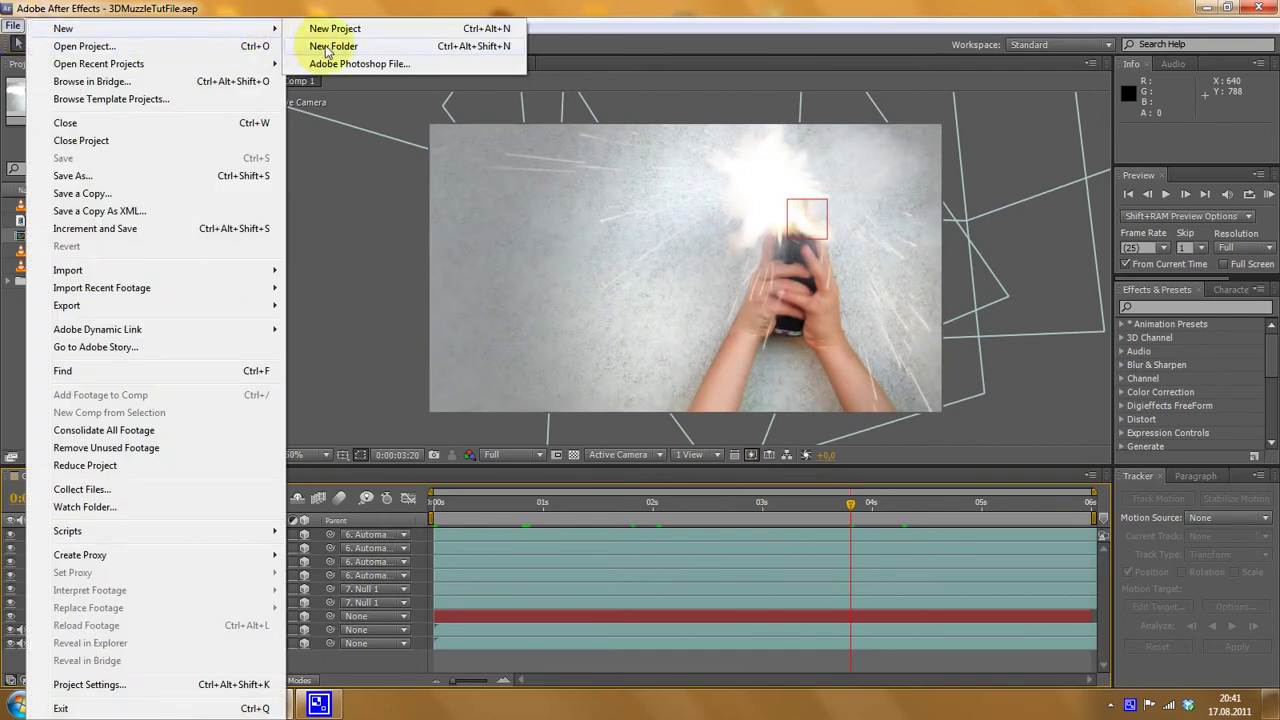
click(333, 28)
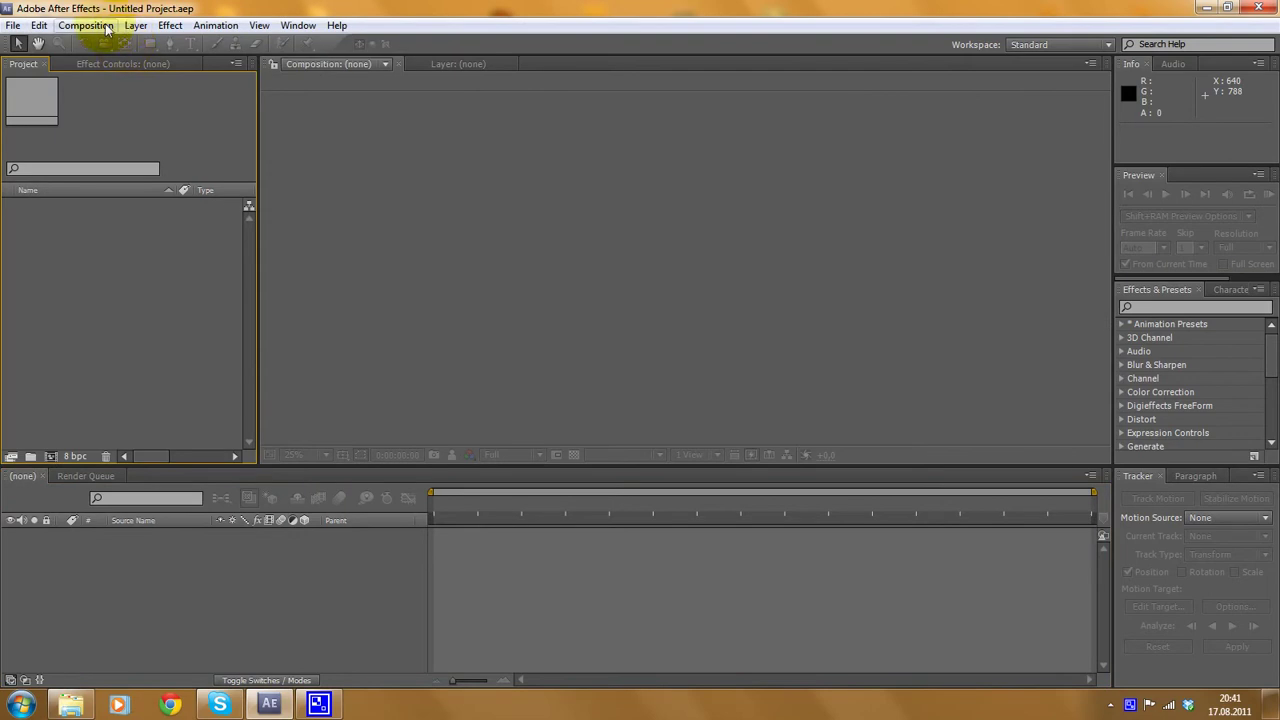
click(86, 25)
click(125, 44)
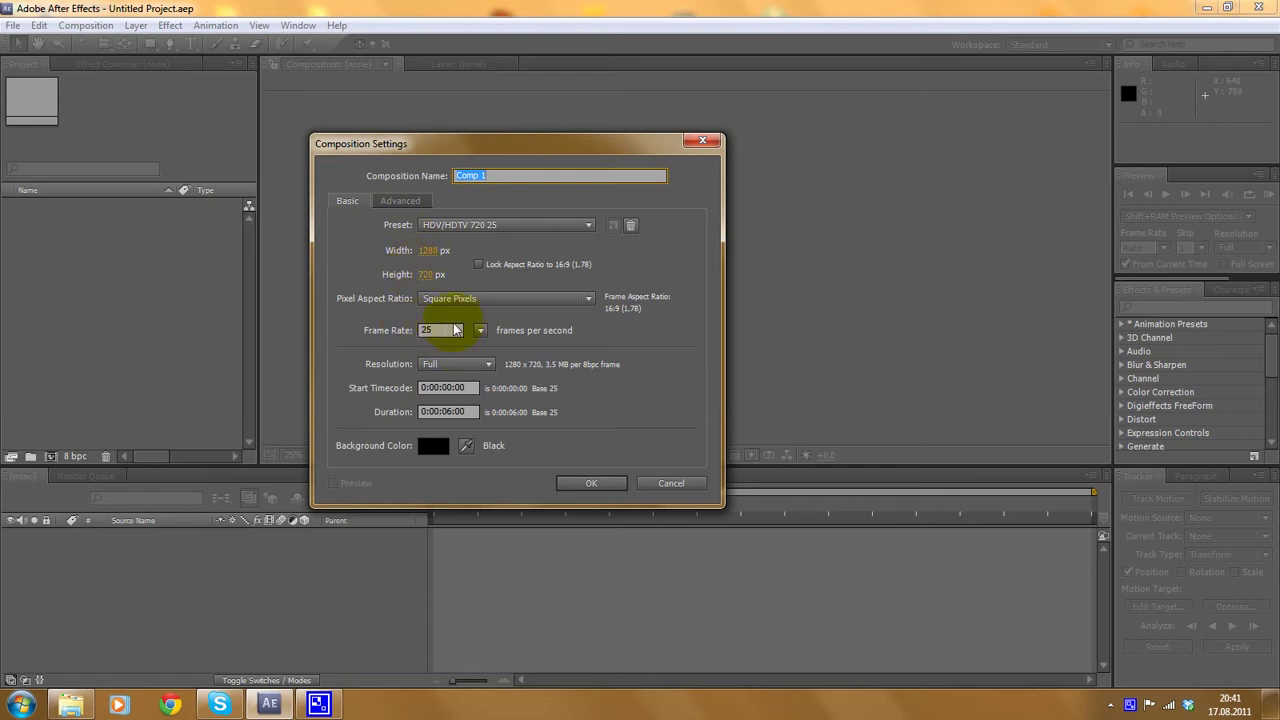
click(586, 484)
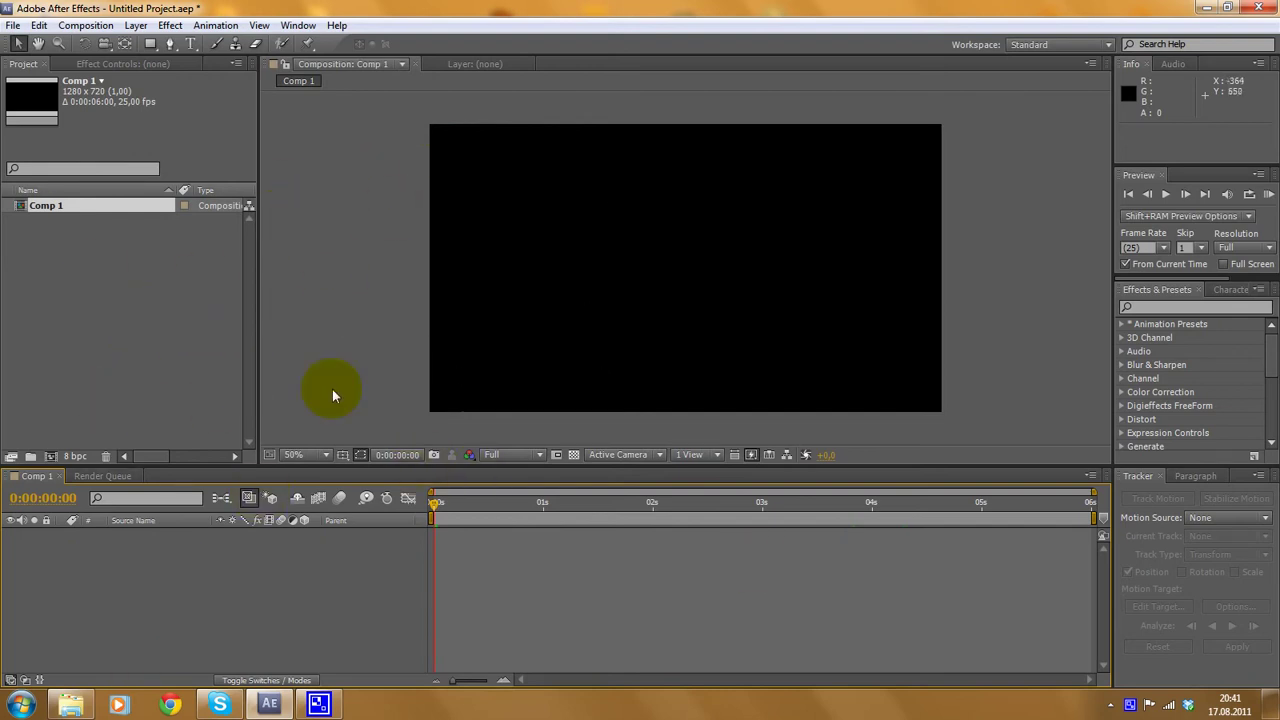
click(349, 437)
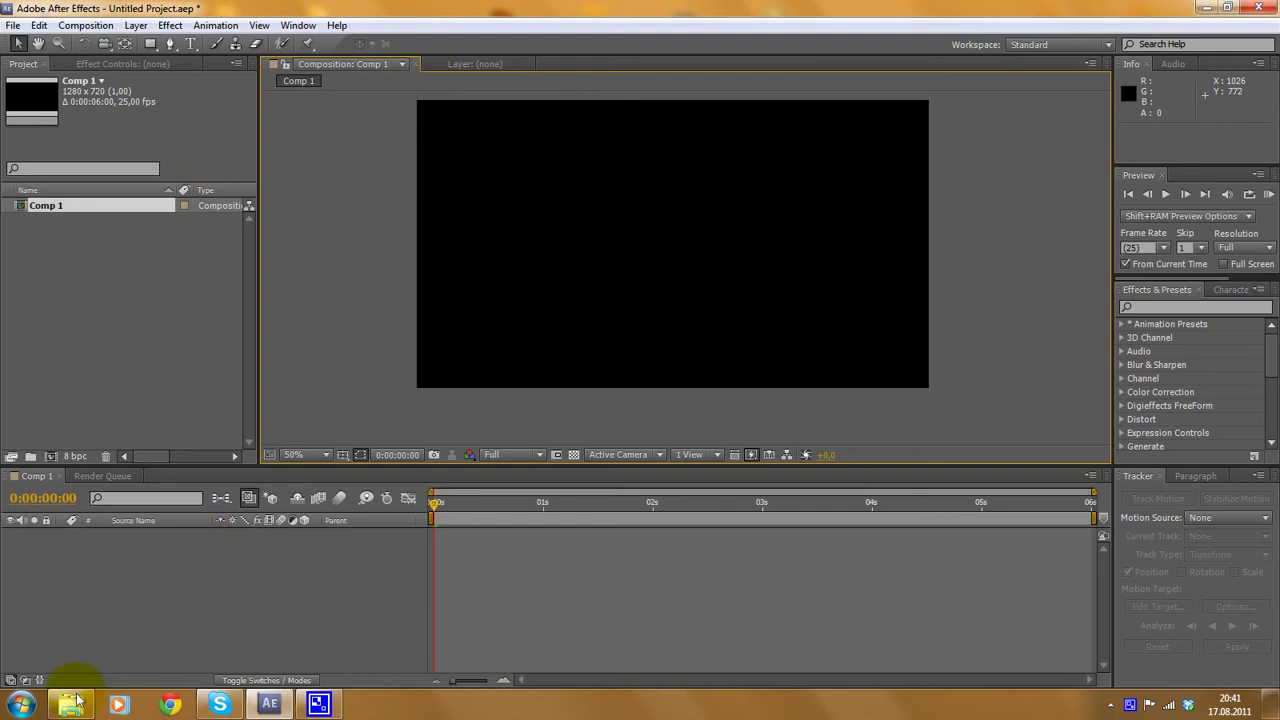
- Import the gun clip CIMG9807.AVI from the file explorer and add it to Comp 1 as a layer
mouse_move(73, 708)
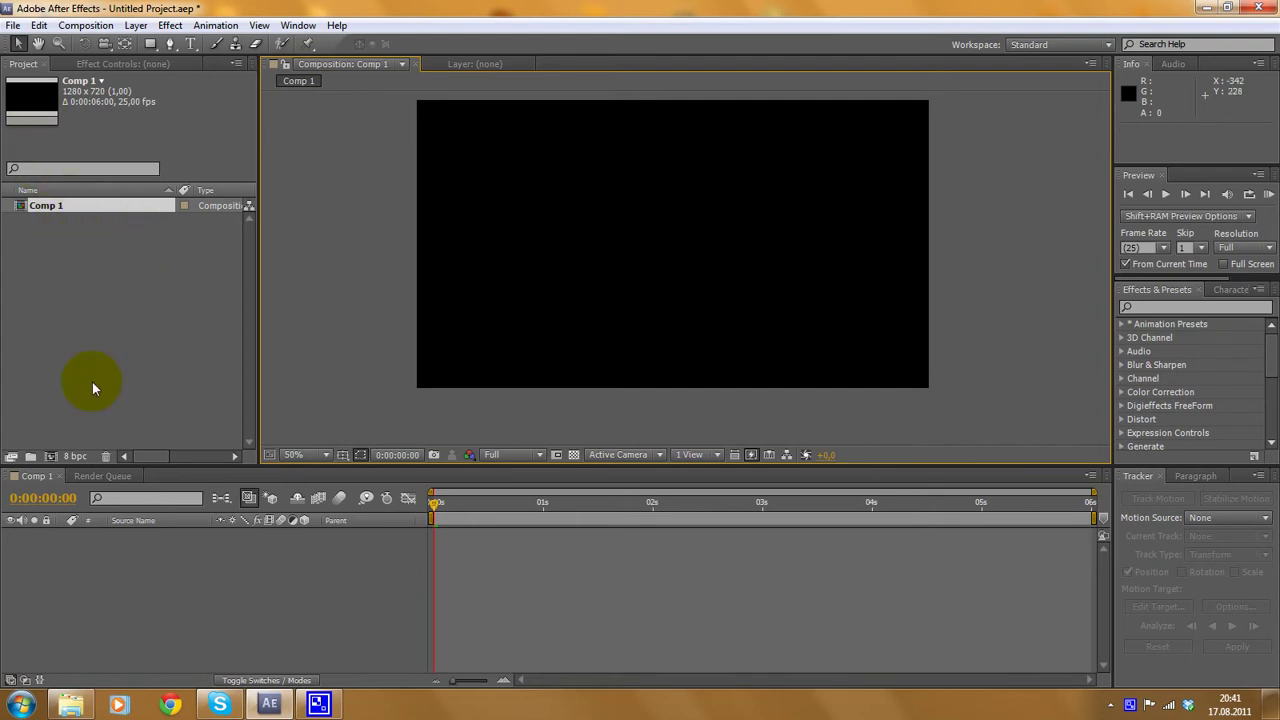
click(72, 705)
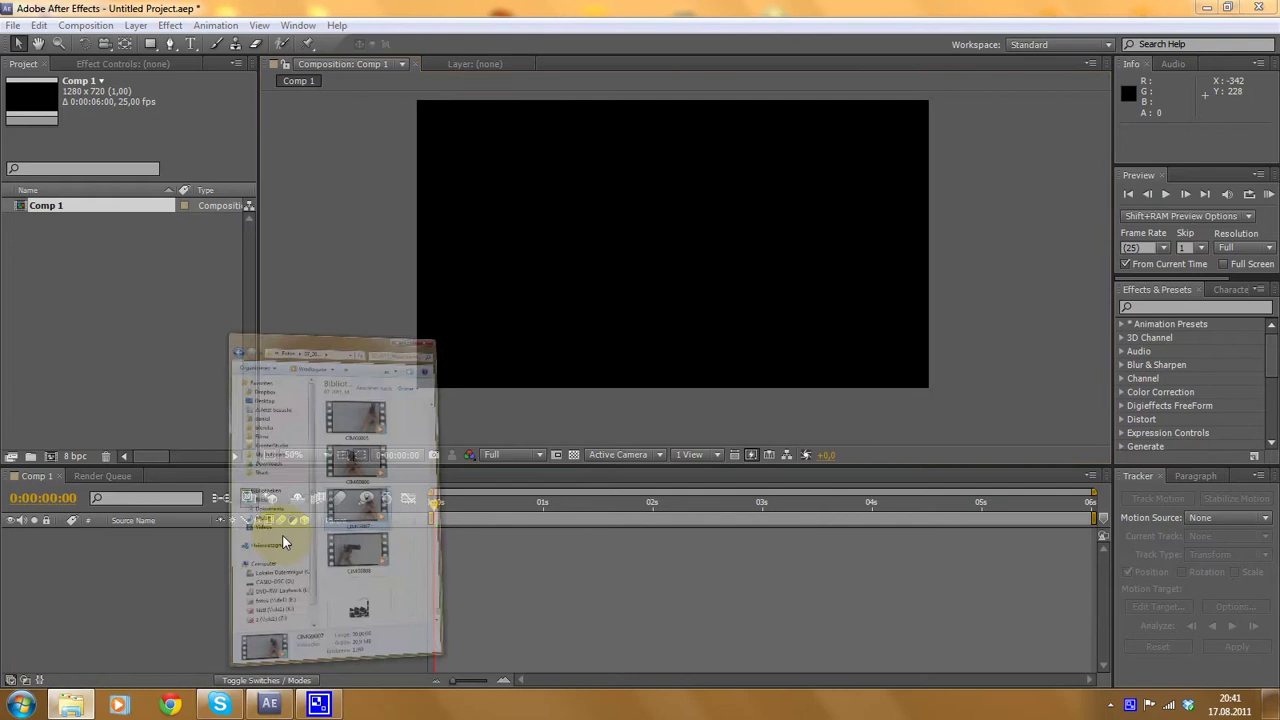
drag(610, 362, 121, 301)
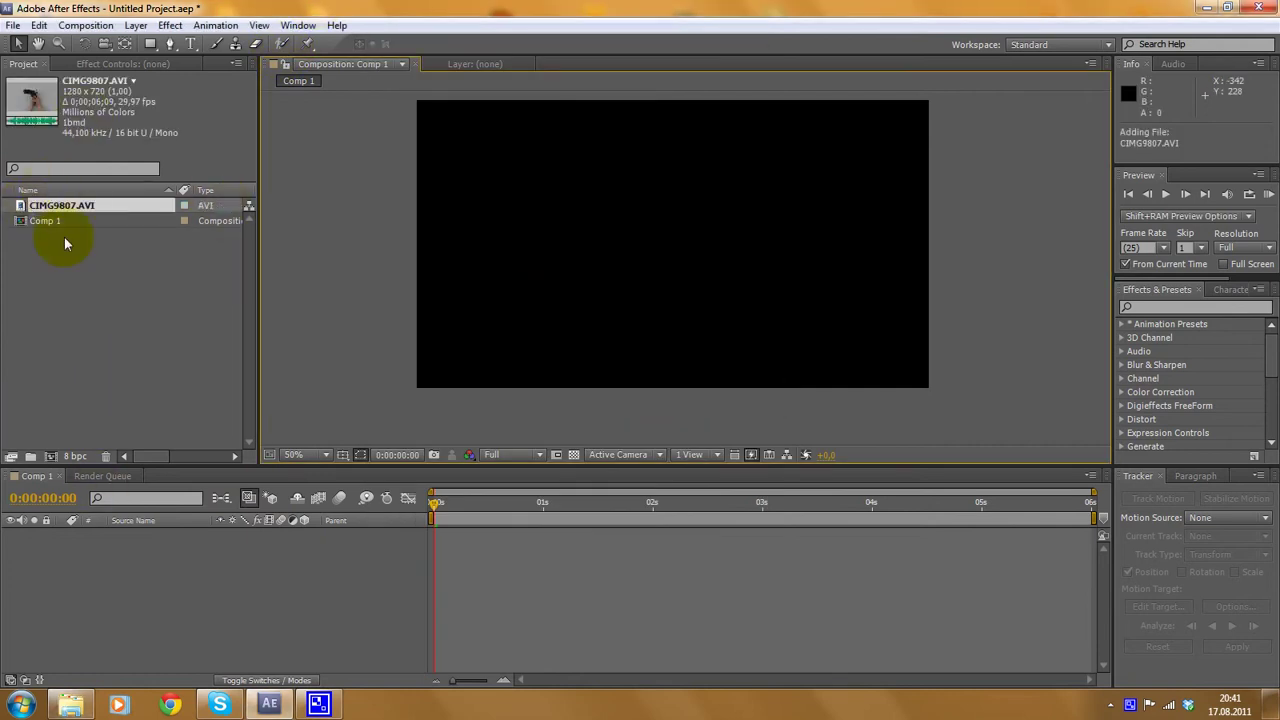
click(96, 284)
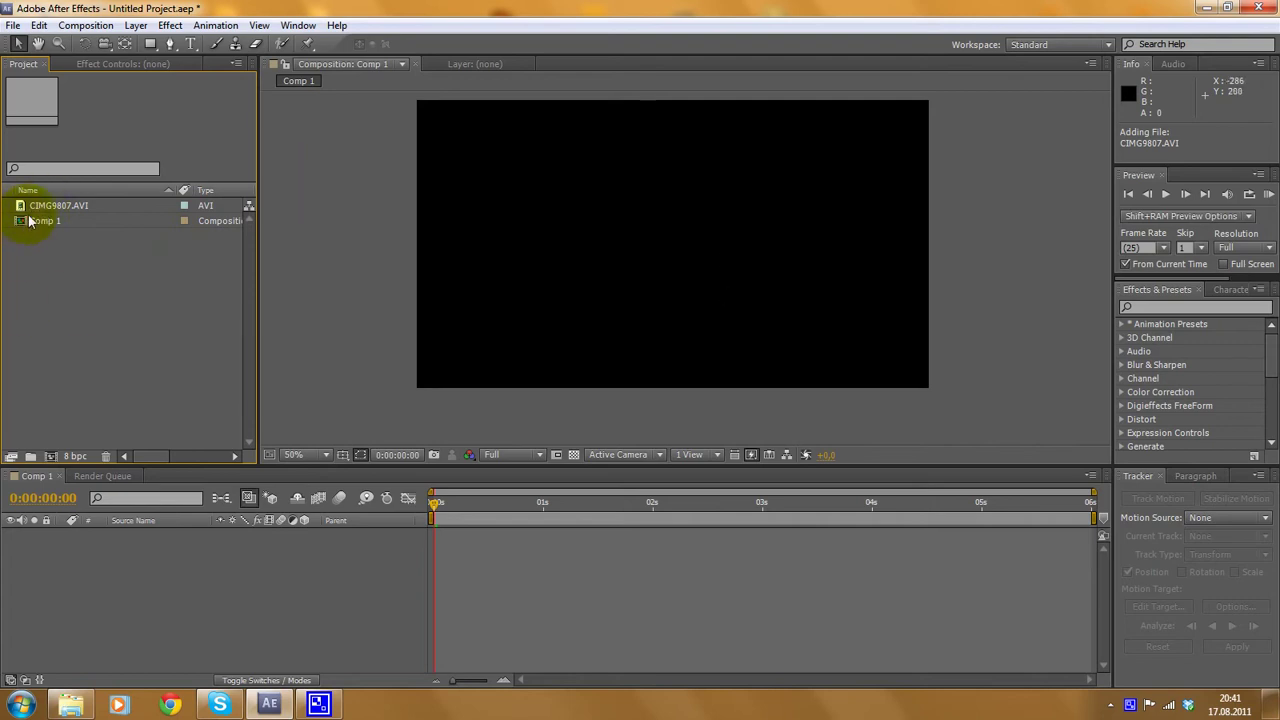
drag(29, 206, 115, 656)
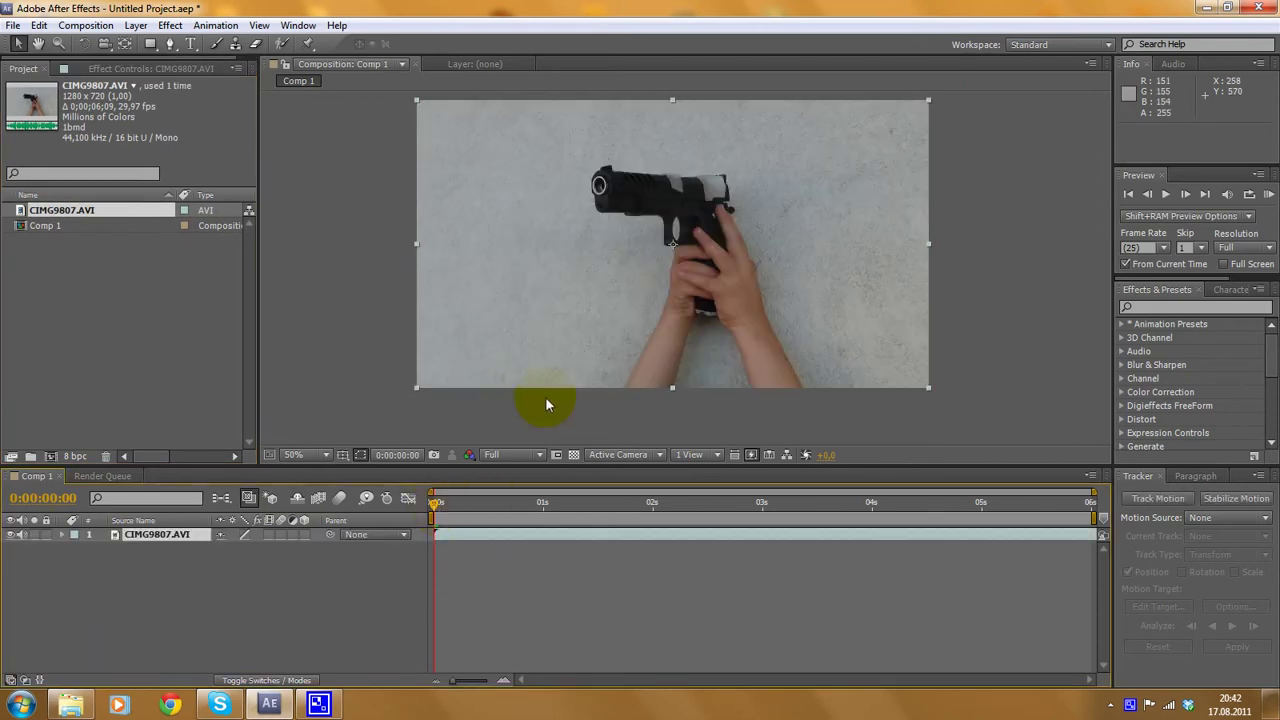
- Examine the gun's muzzle up close in the first frame to judge it as a tracking feature
drag(435, 510, 327, 507)
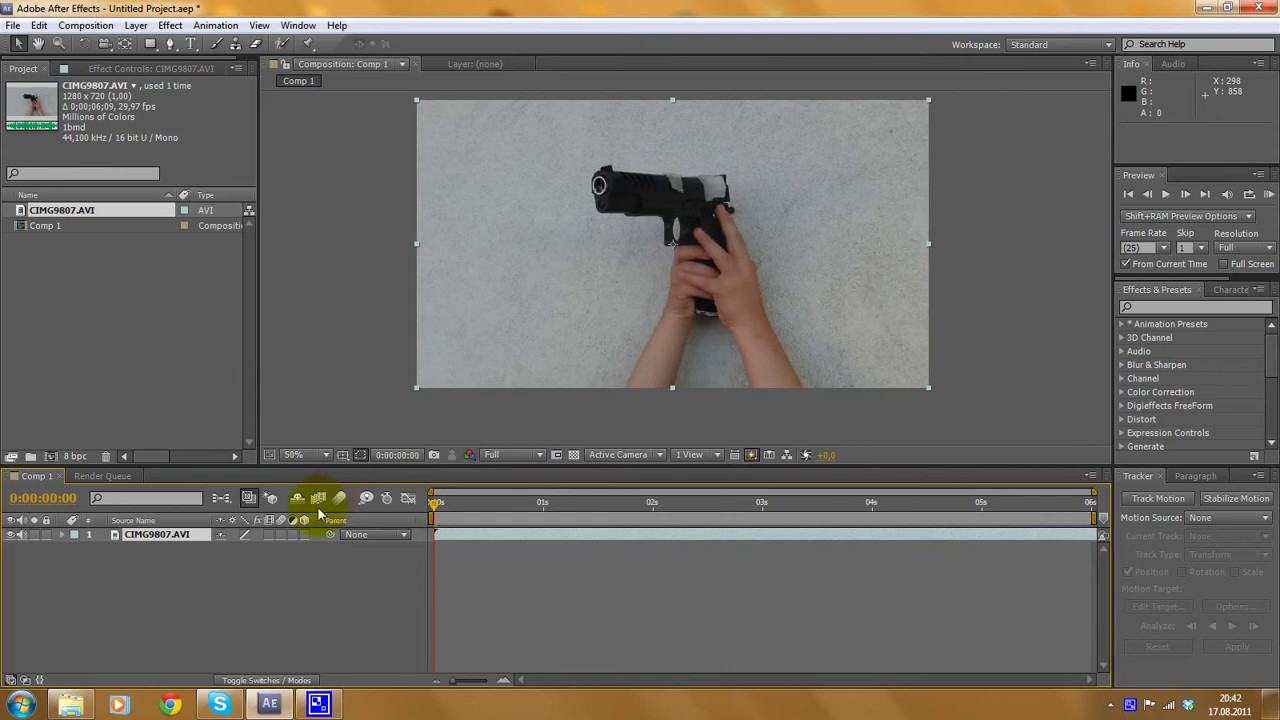
scroll(569, 161, up, 3)
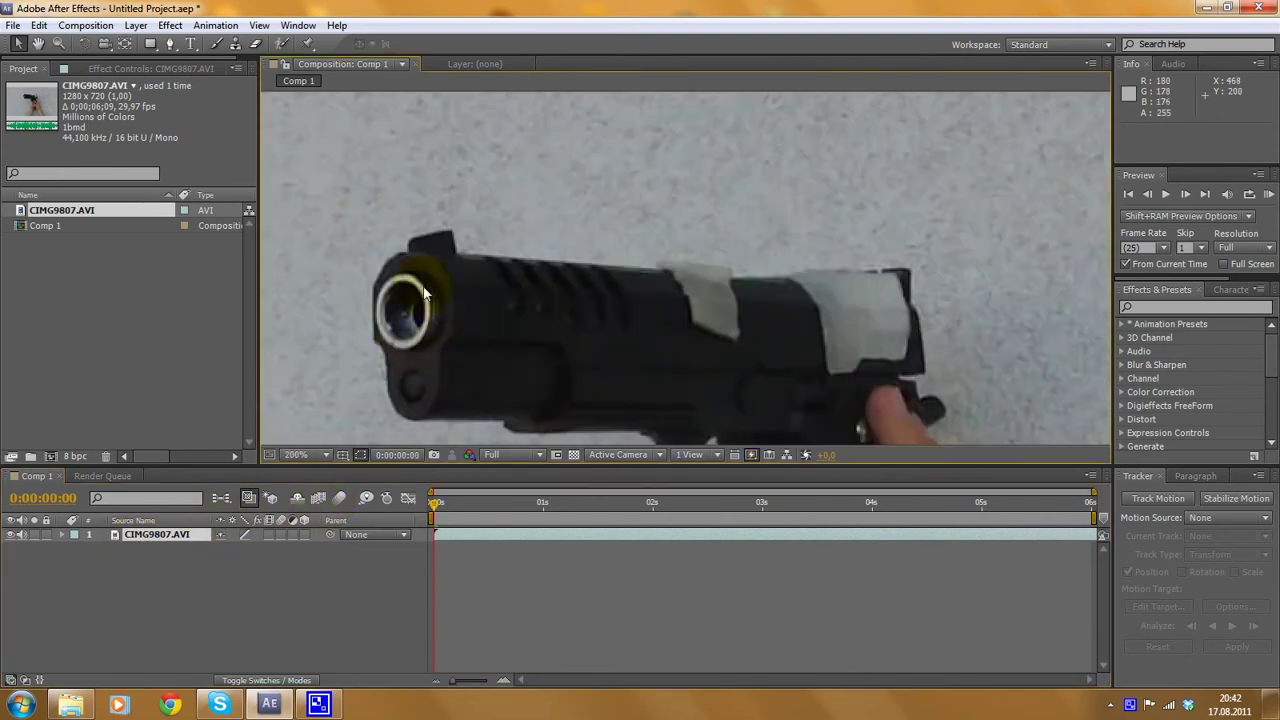
scroll(420, 302, down, 2)
scroll(572, 284, down, 1)
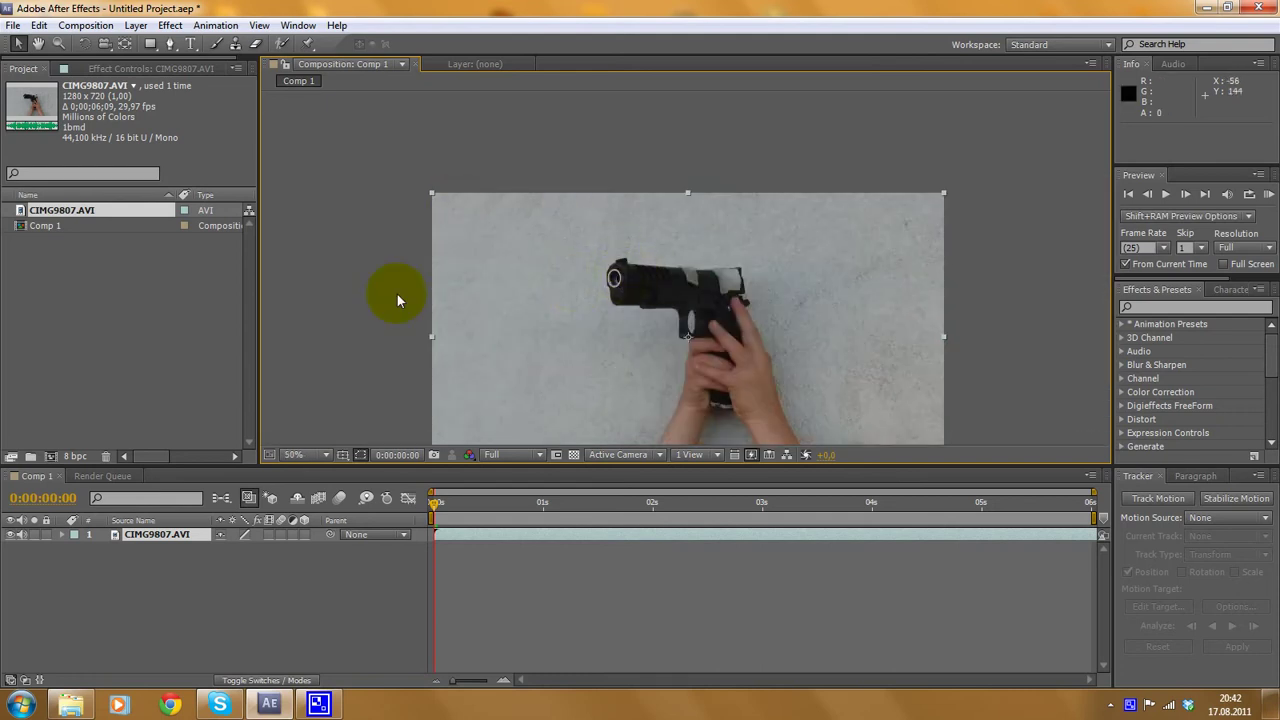
scroll(708, 352, up, 1)
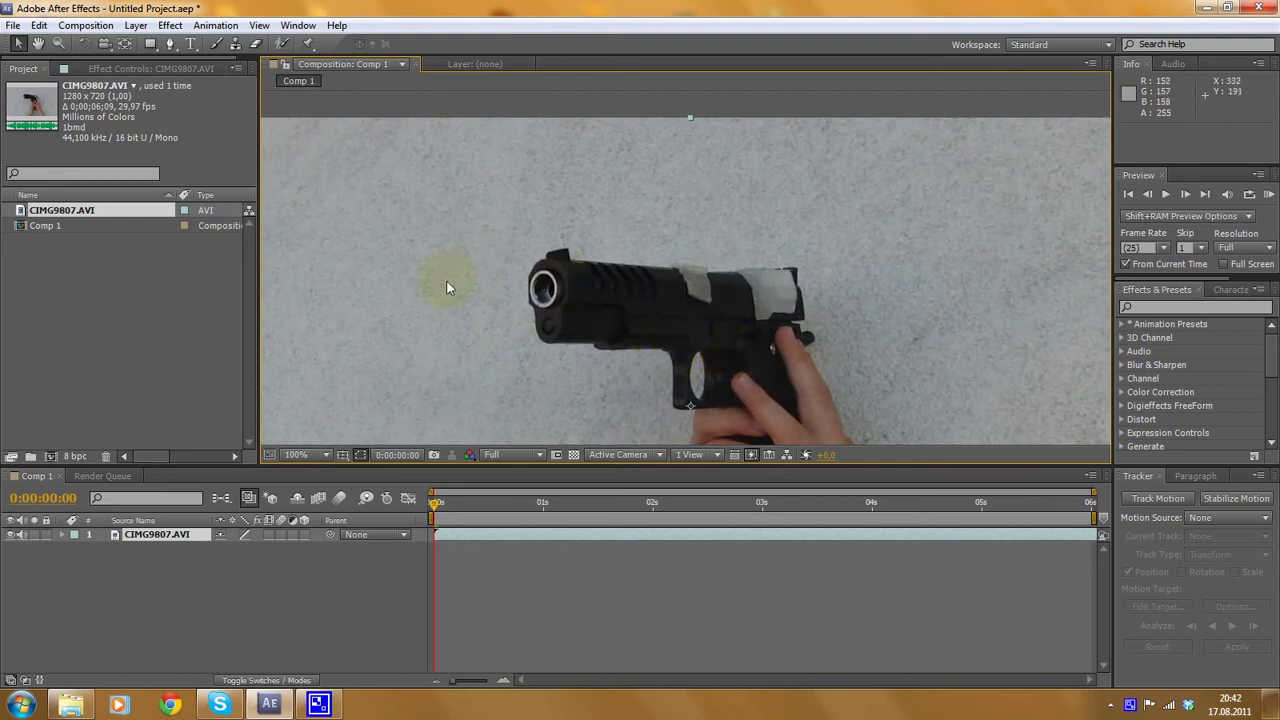
scroll(685, 268, down, 1)
scroll(819, 296, up, 2)
scroll(641, 309, up, 2)
drag(641, 309, 766, 276)
scroll(766, 276, down, 2)
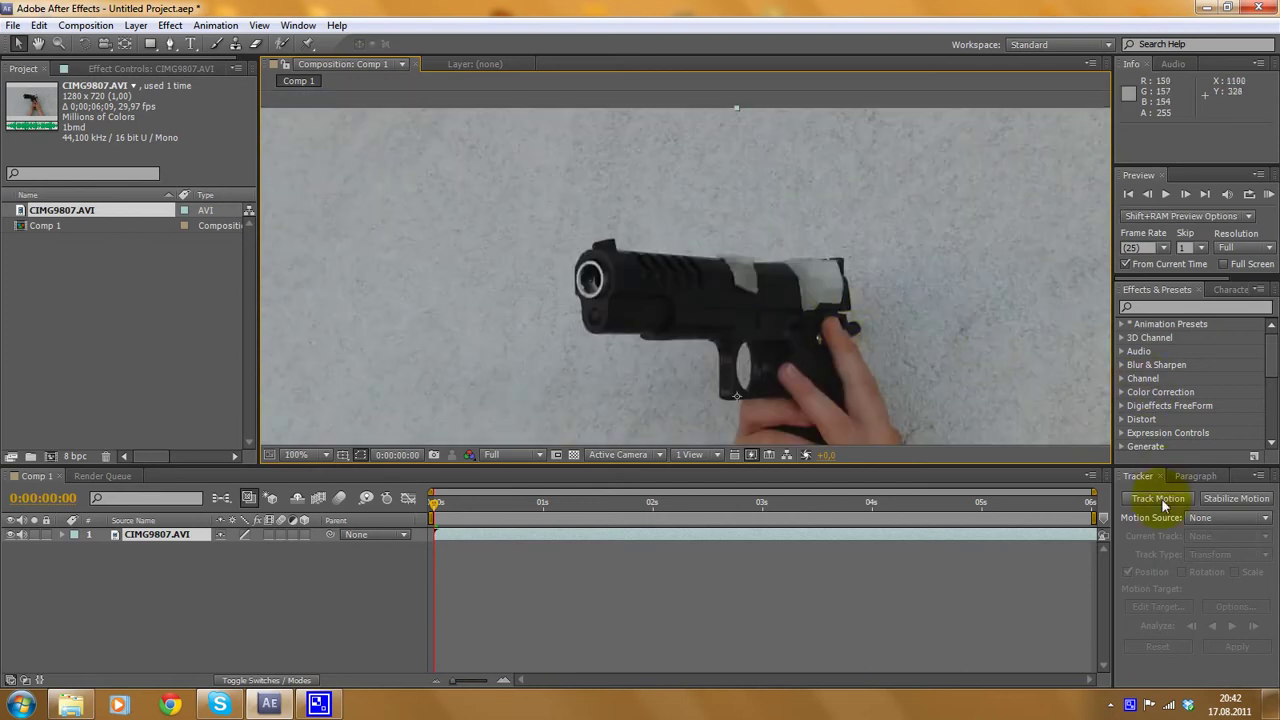
- Start Track Motion on the CIMG9807.AVI layer and compare the composition view with its layer view
click(155, 546)
click(162, 535)
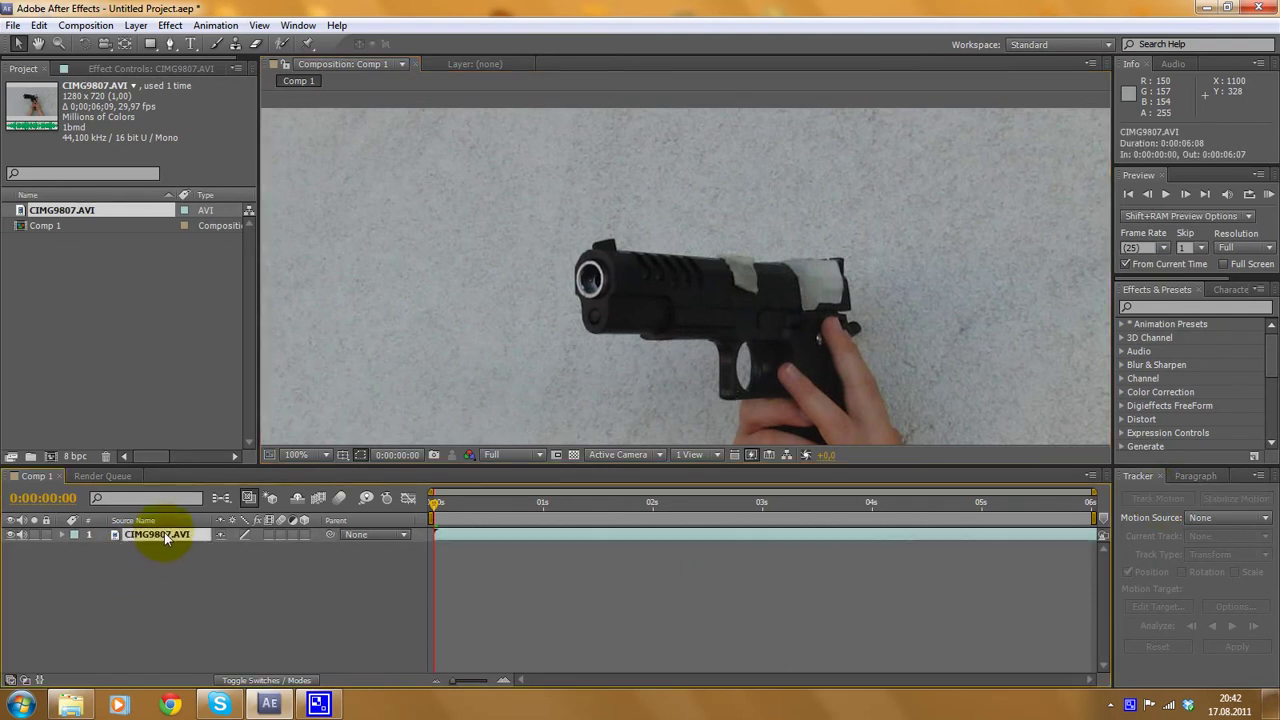
click(1137, 502)
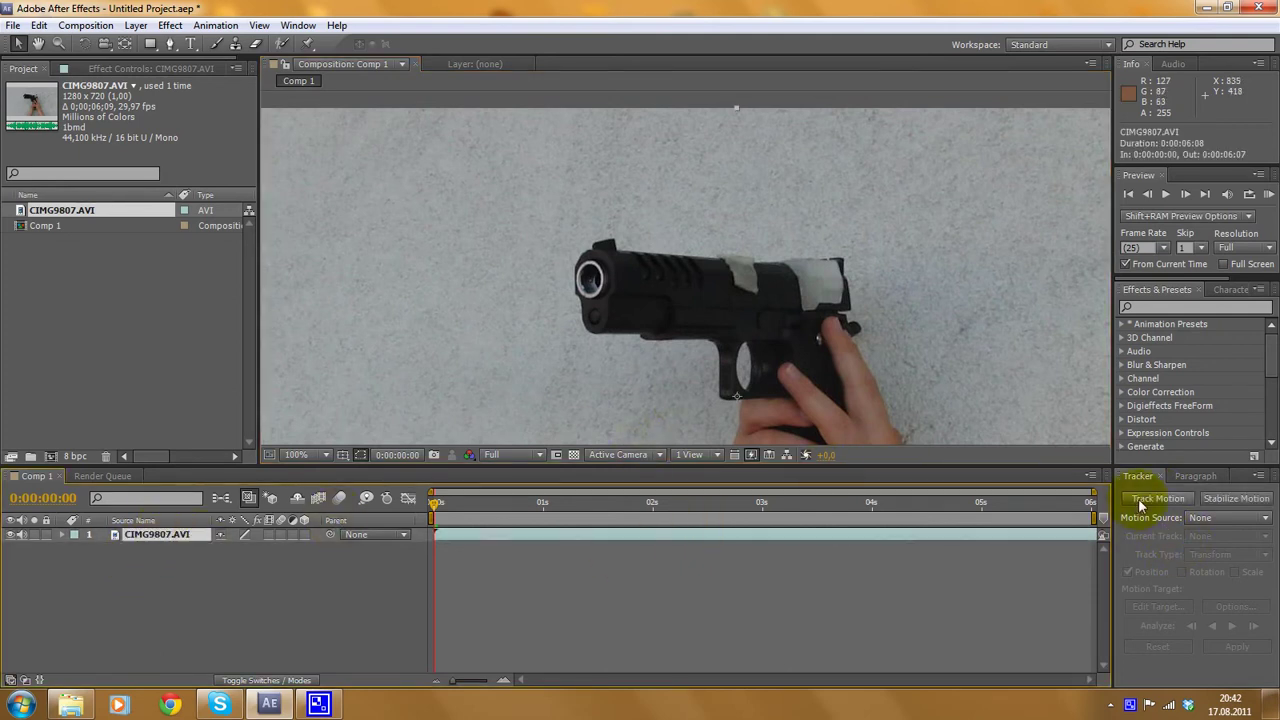
click(1157, 498)
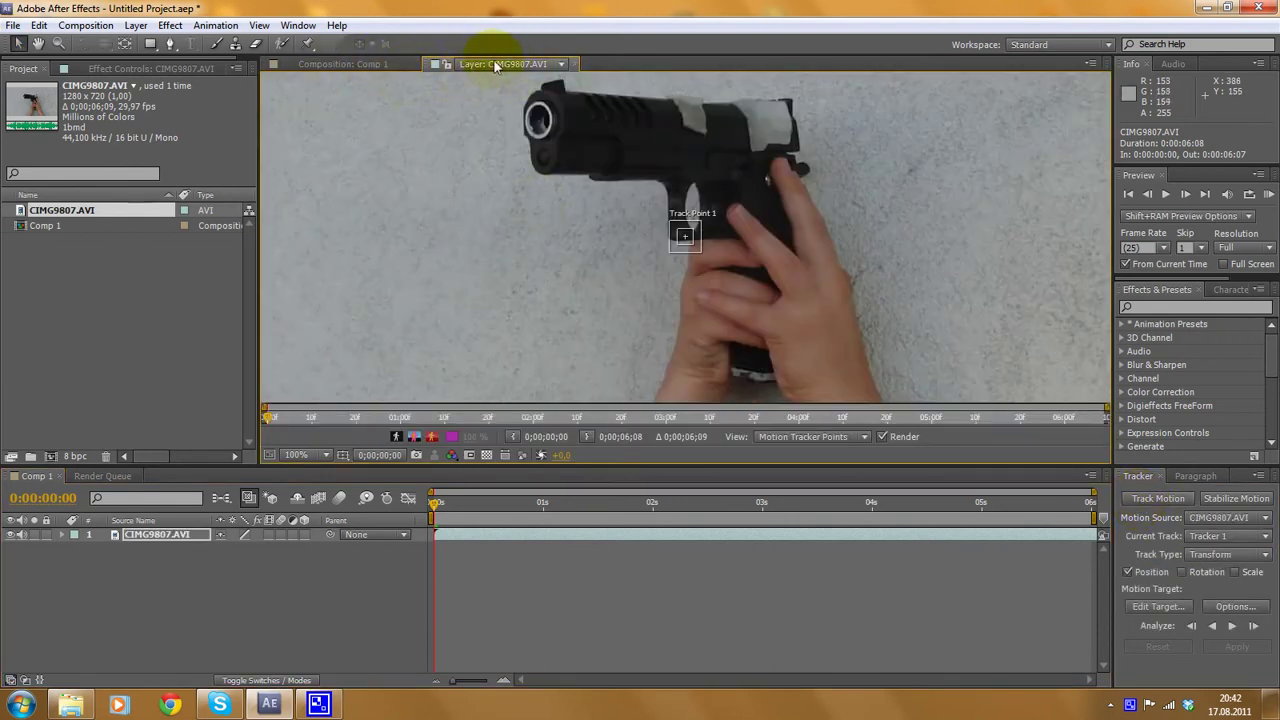
click(325, 62)
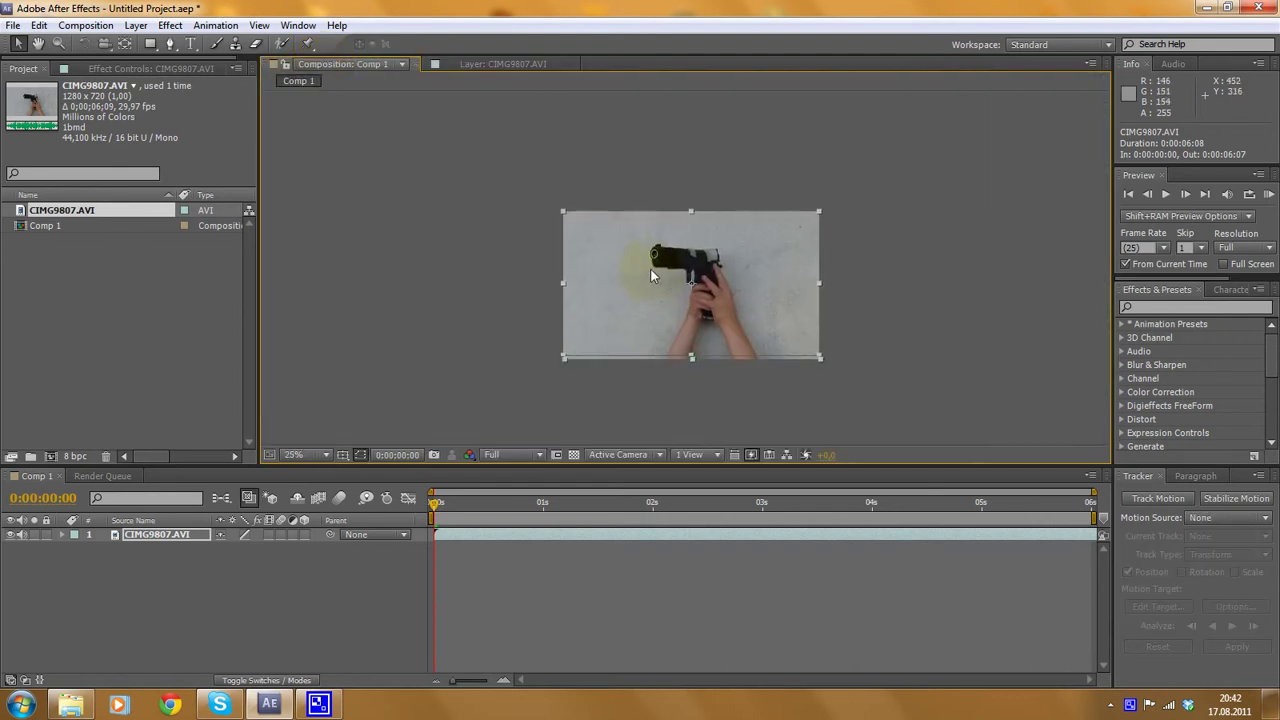
scroll(650, 268, up, 3)
click(524, 64)
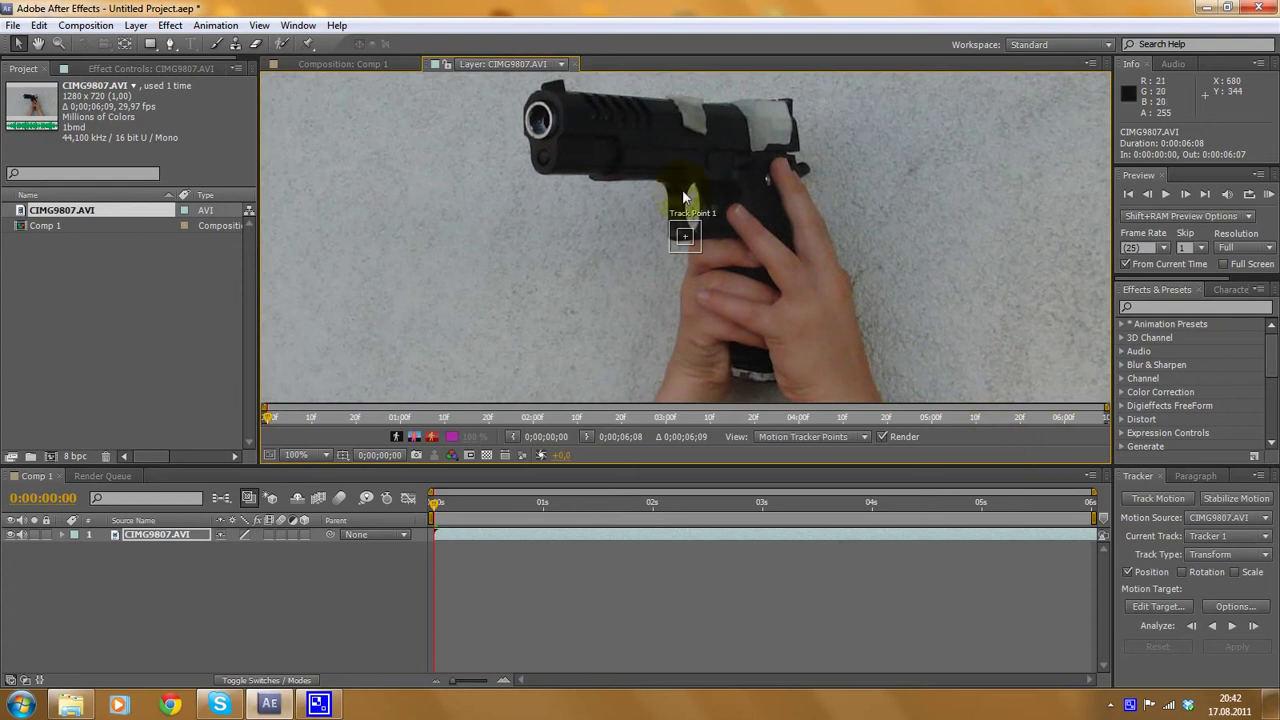
- Place Track Point 1 on the gun's muzzle and enlarge its feature and search regions around the barrel opening
scroll(685, 238, up, 1)
drag(660, 240, 556, 192)
drag(516, 129, 576, 219)
drag(629, 282, 465, 125)
scroll(495, 212, up, 3)
drag(553, 255, 683, 303)
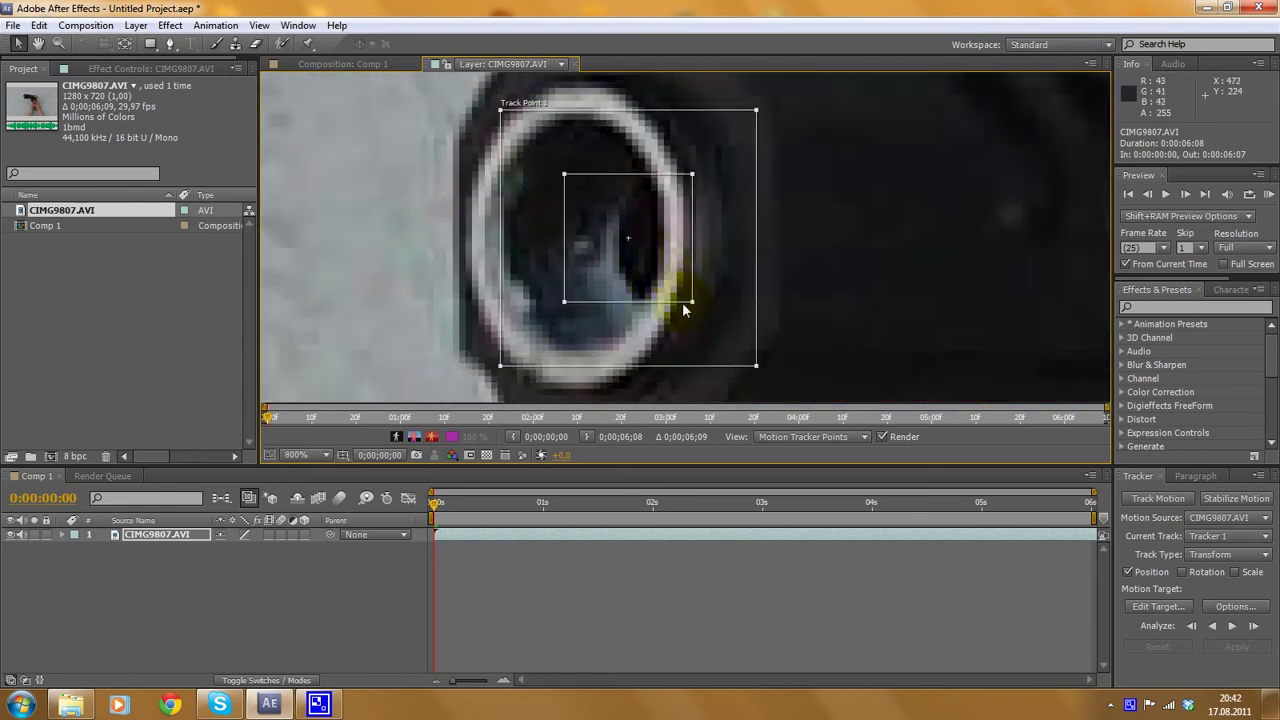
scroll(697, 301, down, 2)
drag(668, 252, 741, 298)
scroll(715, 309, down, 2)
mouse_move(694, 257)
mouse_down()
mouse_move(712, 274)
mouse_move(704, 266)
mouse_up()
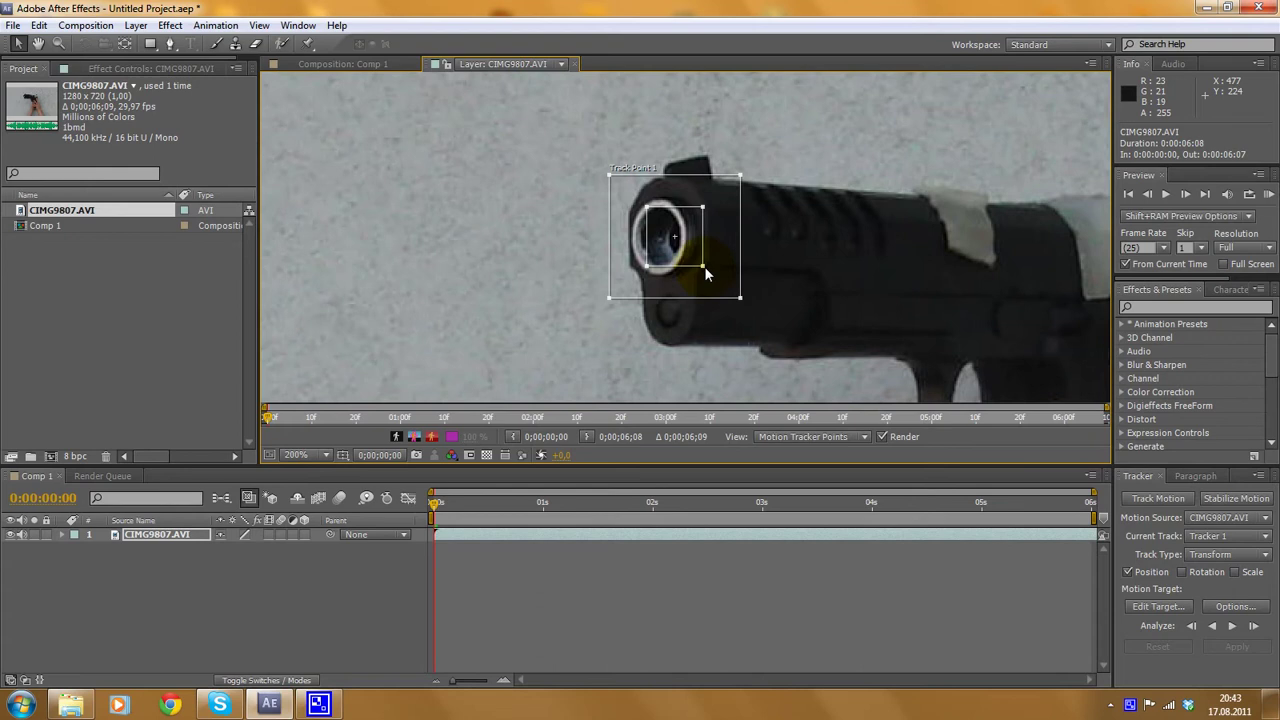
- Analyze the position track forward from the first frame to the end of the clip
key(comma)
key(comma)
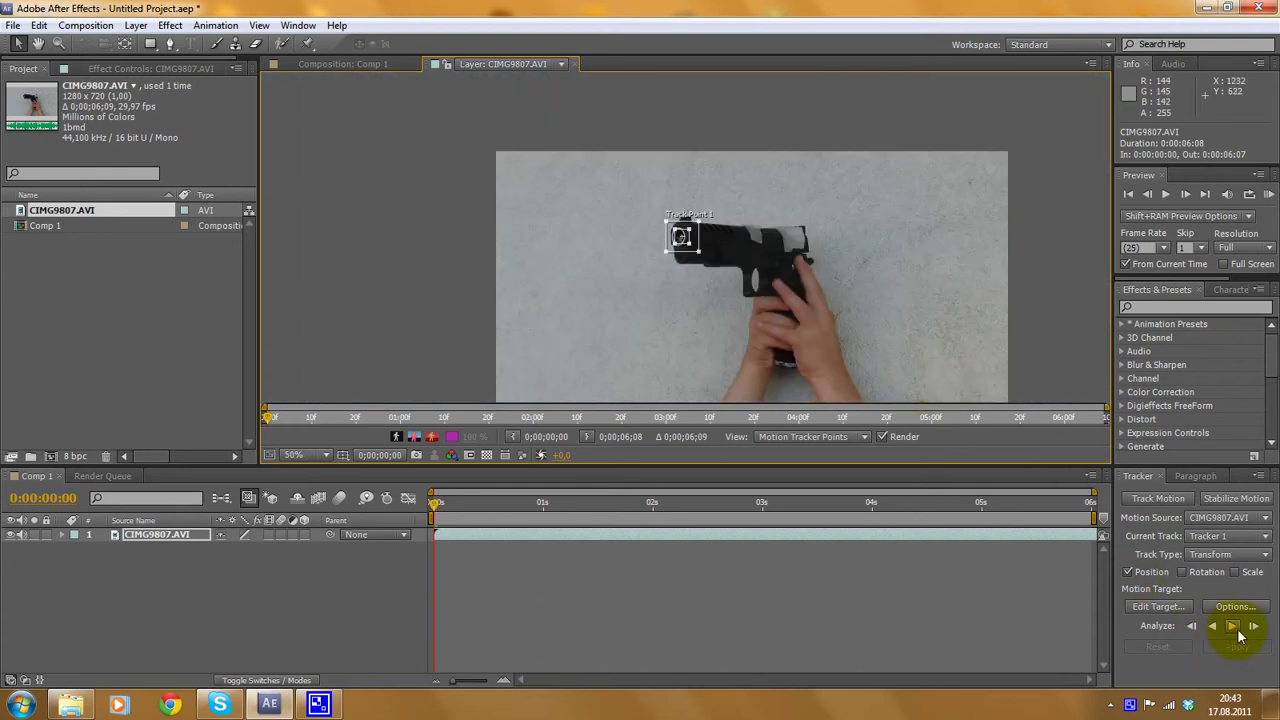
click(1234, 627)
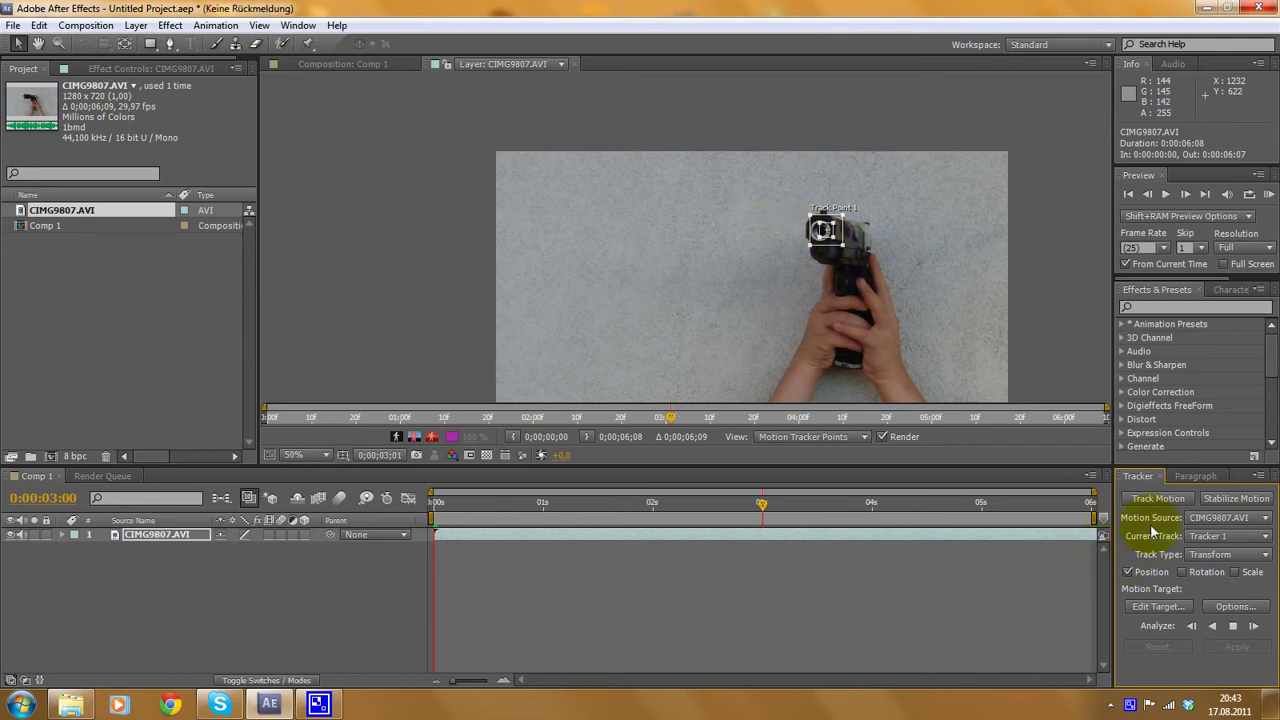
click(903, 438)
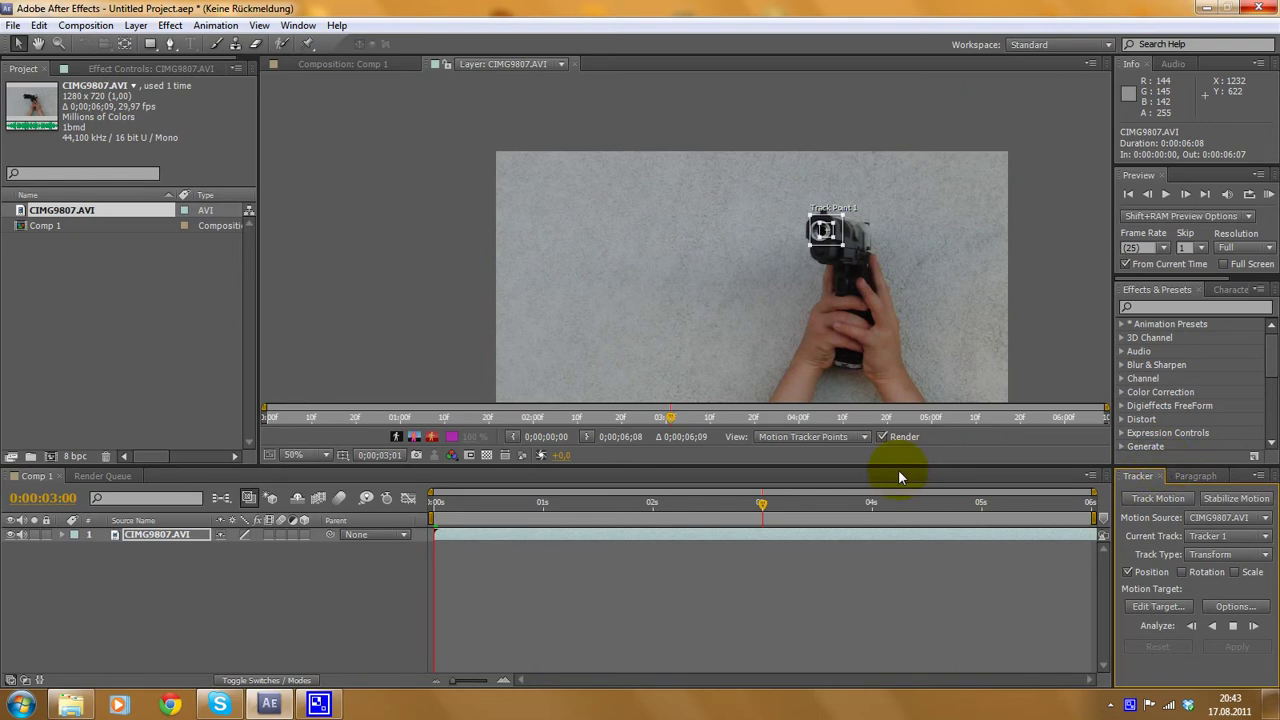
click(638, 366)
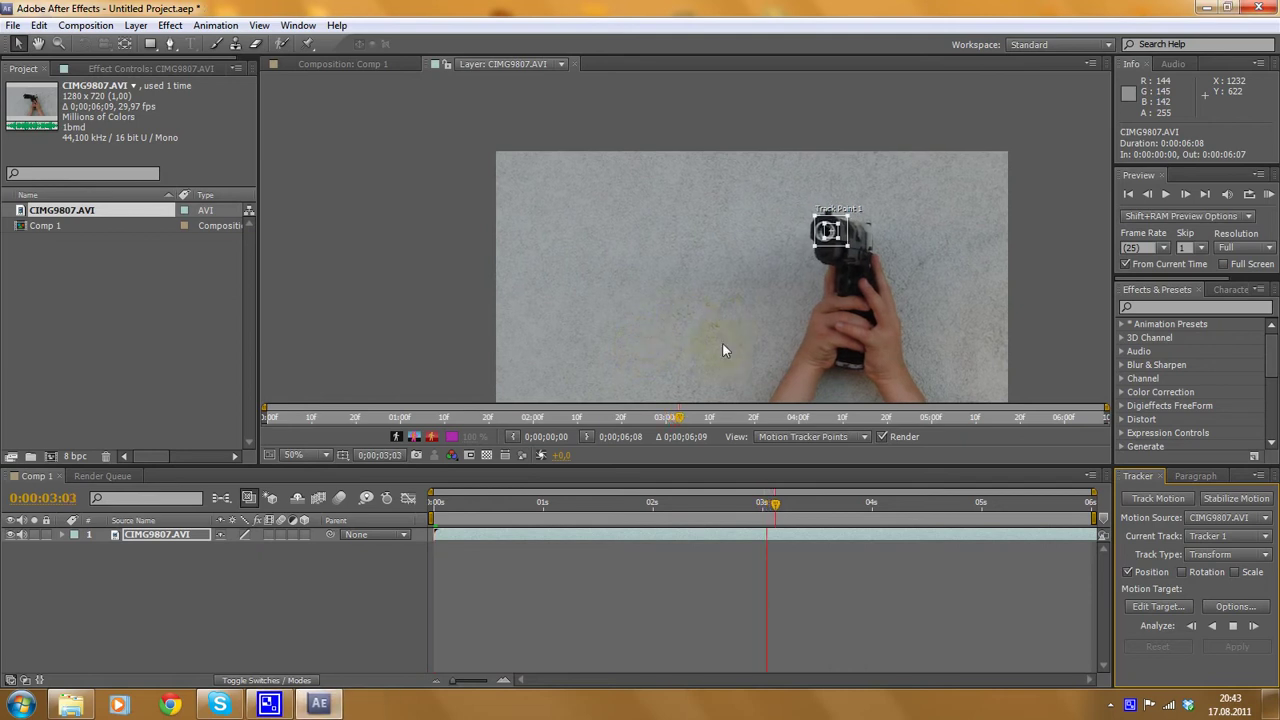
click(503, 248)
click(967, 408)
click(714, 287)
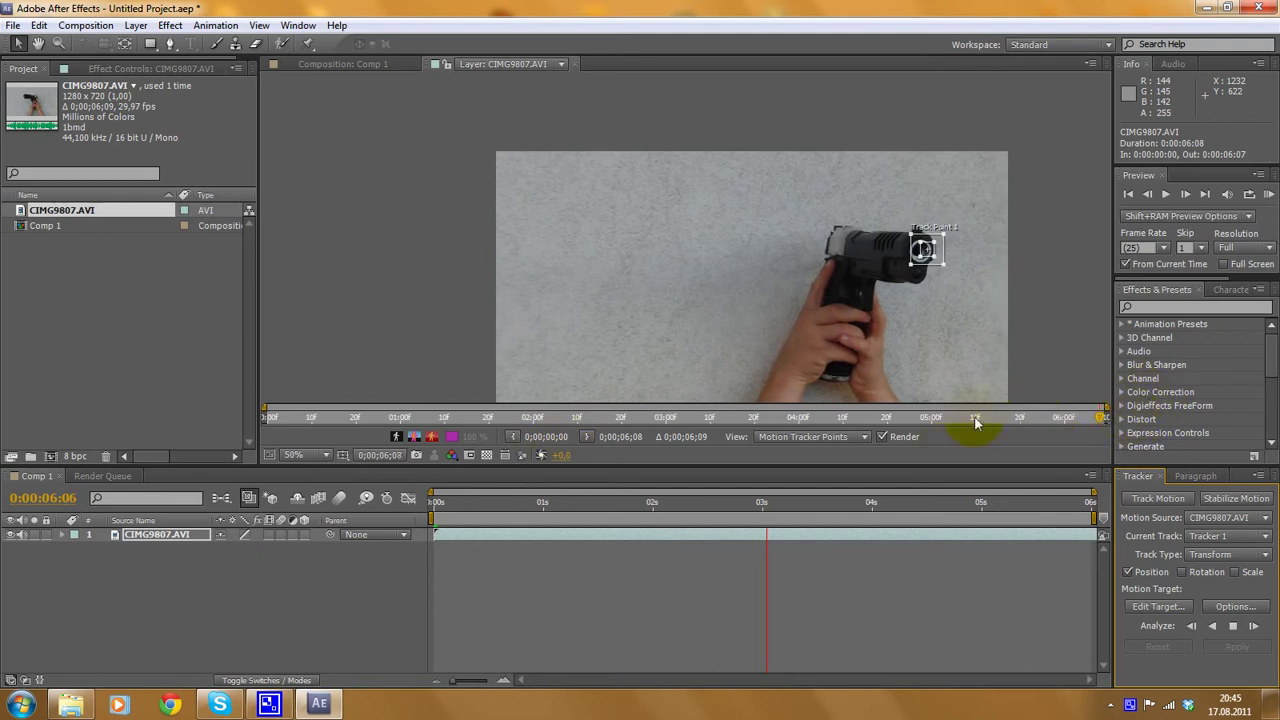
- Check the tracked motion path against the muzzle at the end of the clip and back at 0:00:02:10
scroll(774, 386, up, 3)
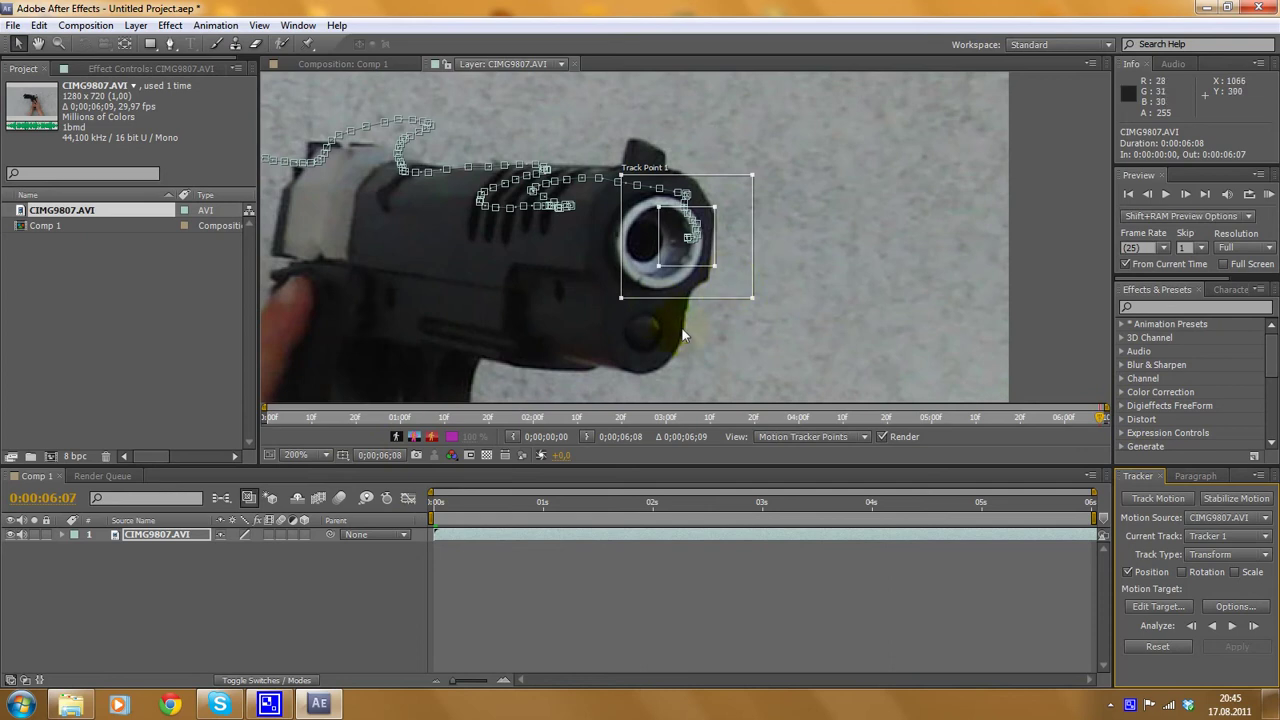
scroll(600, 345, down, 2)
scroll(733, 351, up, 1)
drag(515, 255, 498, 231)
scroll(700, 254, down, 1)
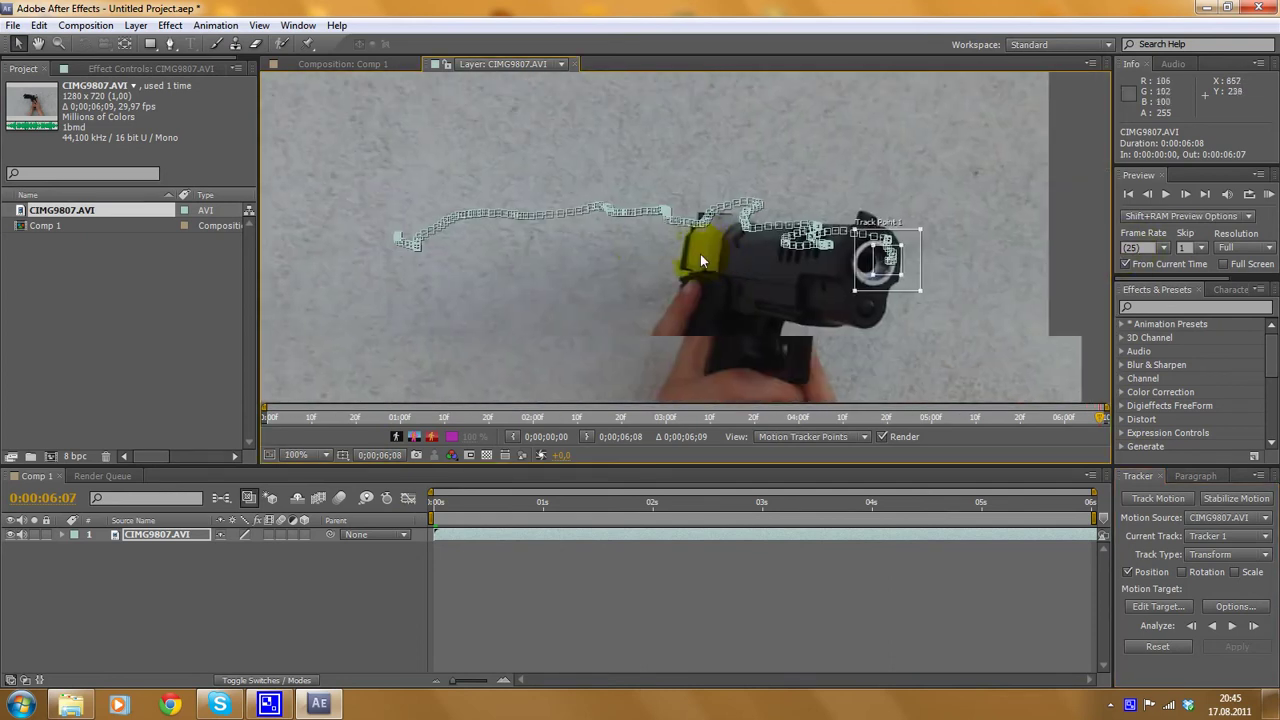
drag(1073, 515, 710, 413)
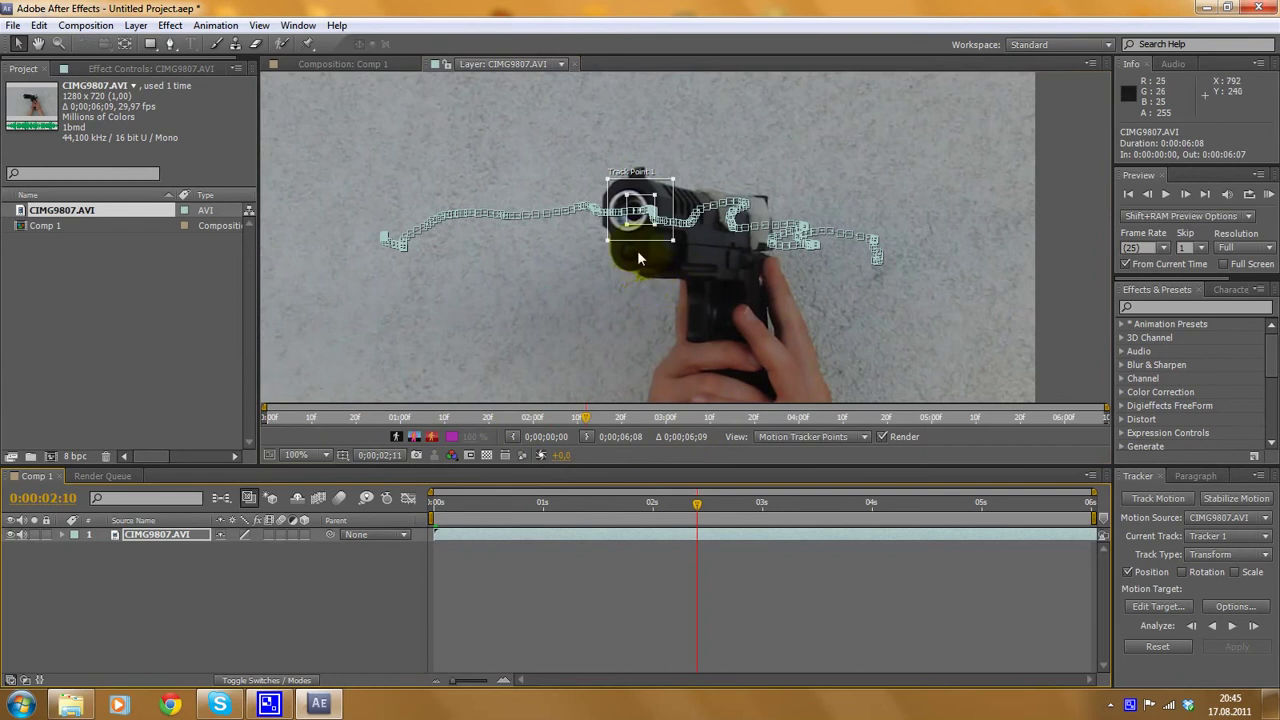
- Add a new null object to Comp 1 above the CIMG9807.AVI layer
scroll(660, 265, up, 1)
scroll(701, 286, down, 1)
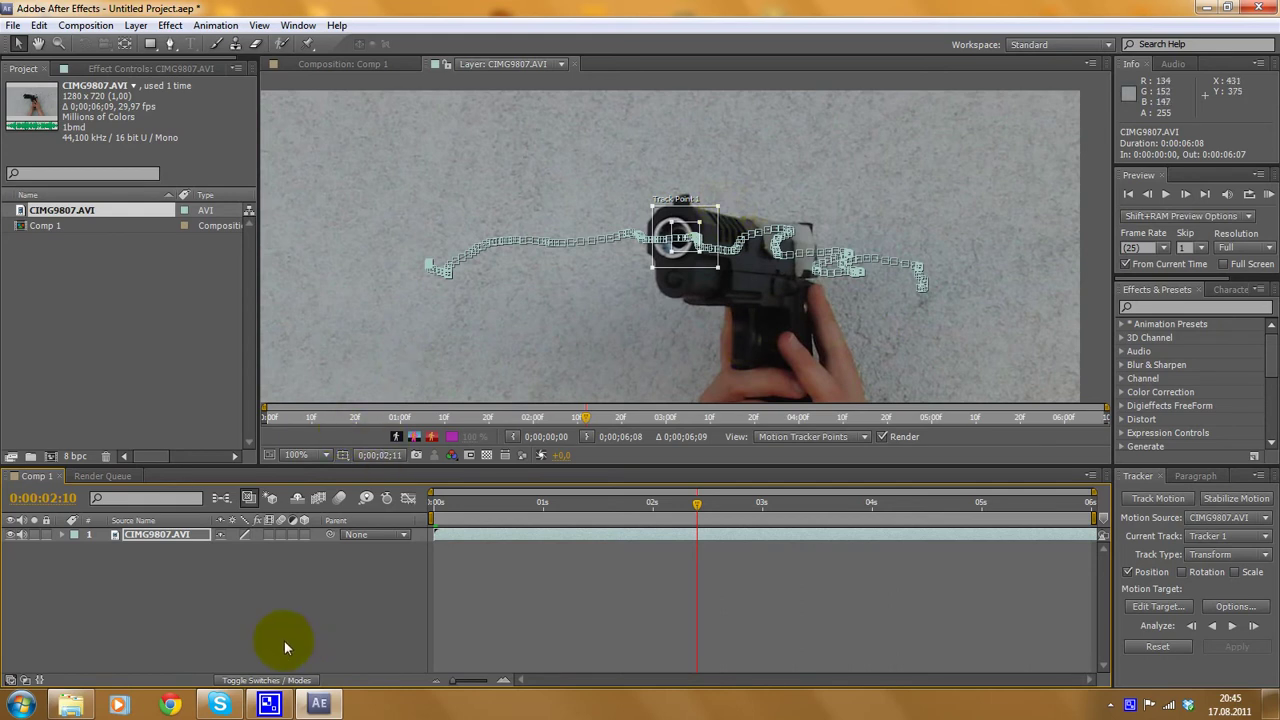
click(228, 607)
right_click(234, 593)
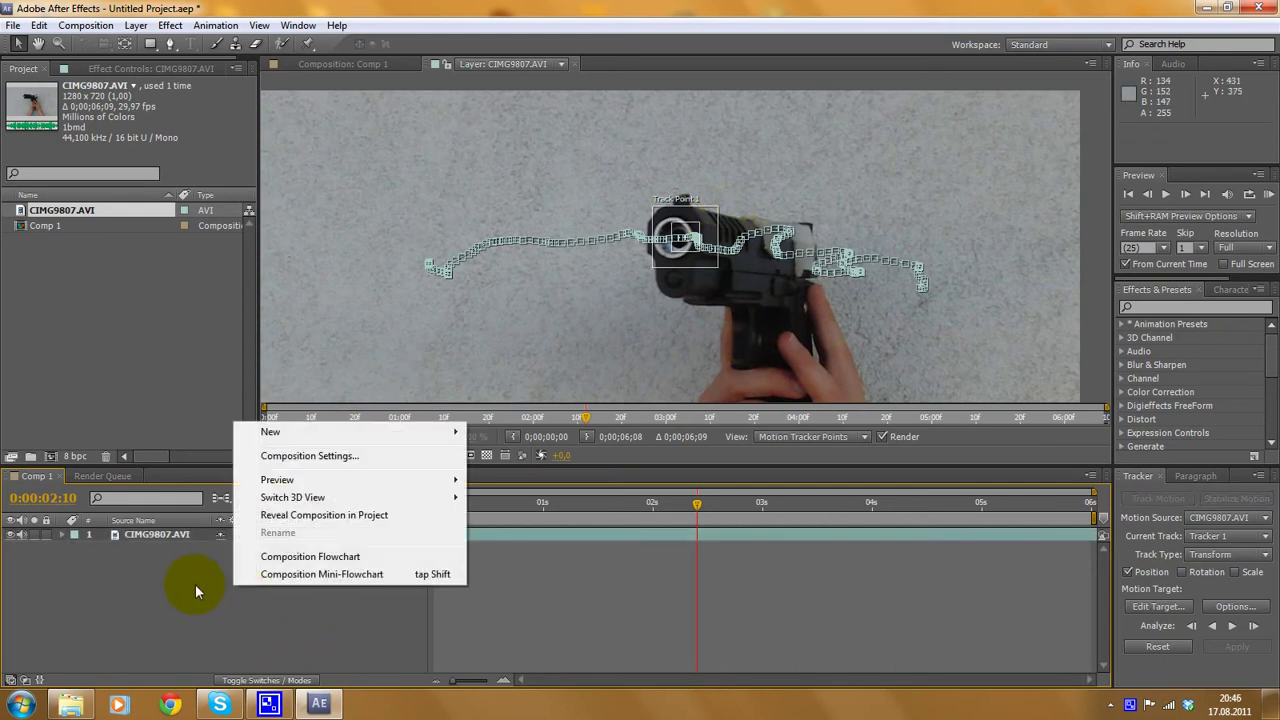
mouse_move(273, 441)
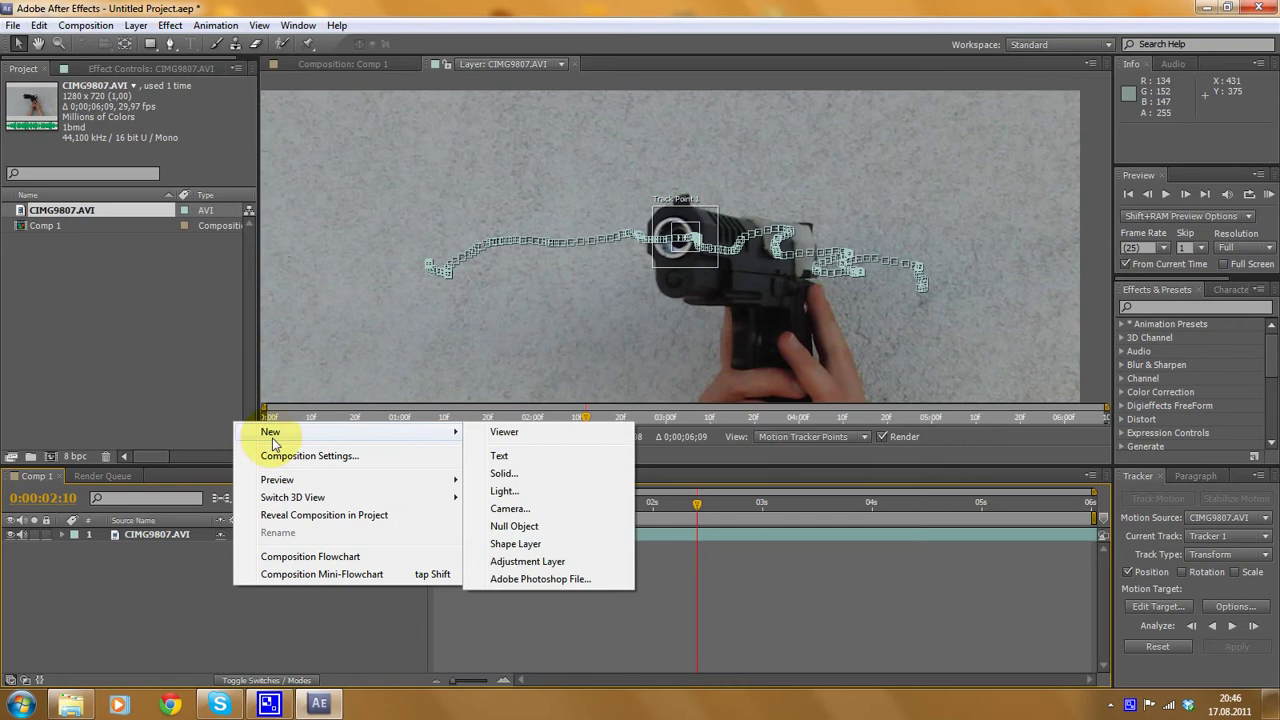
click(514, 527)
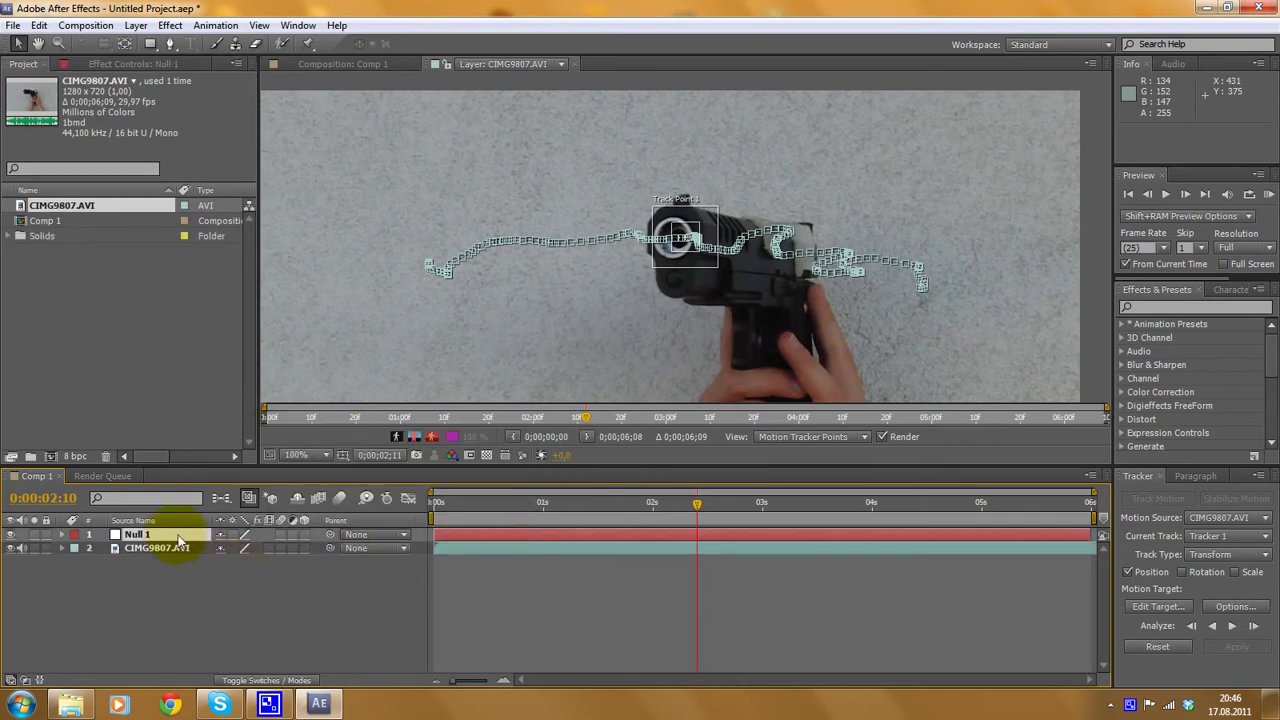
- Set the Null 1 layer as the motion target for the CIMG9807.AVI track
click(171, 550)
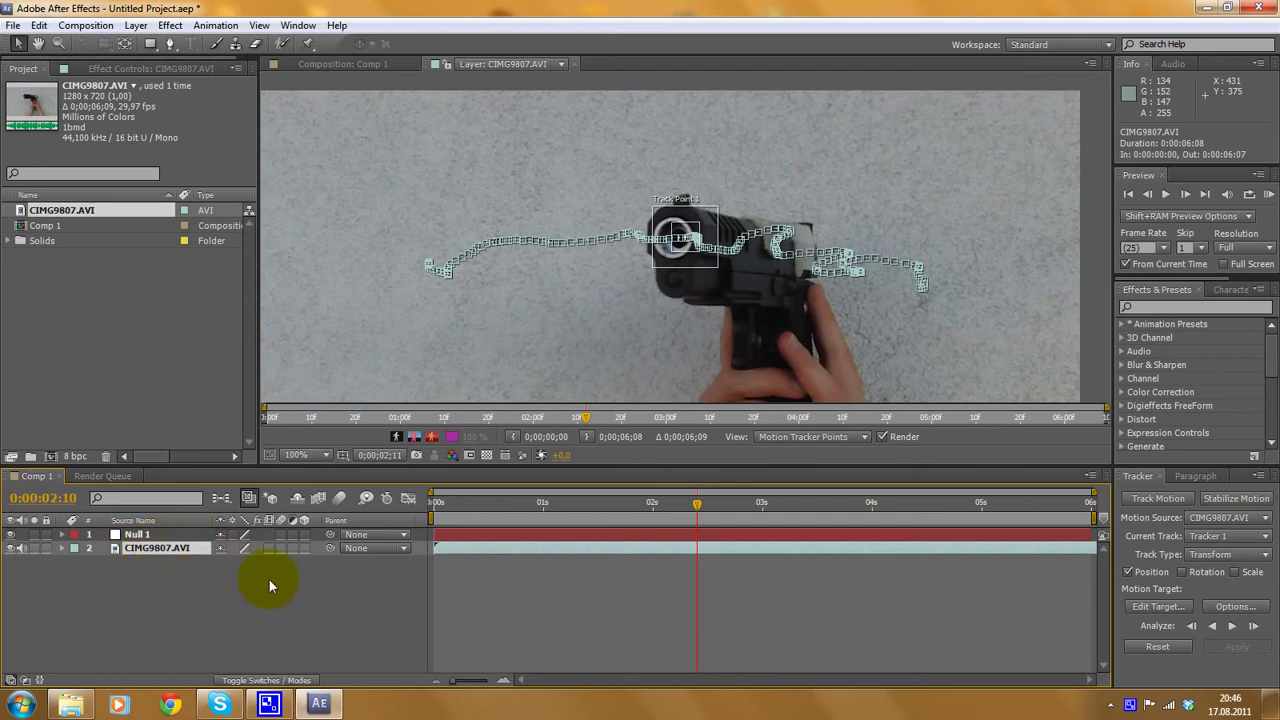
click(1160, 606)
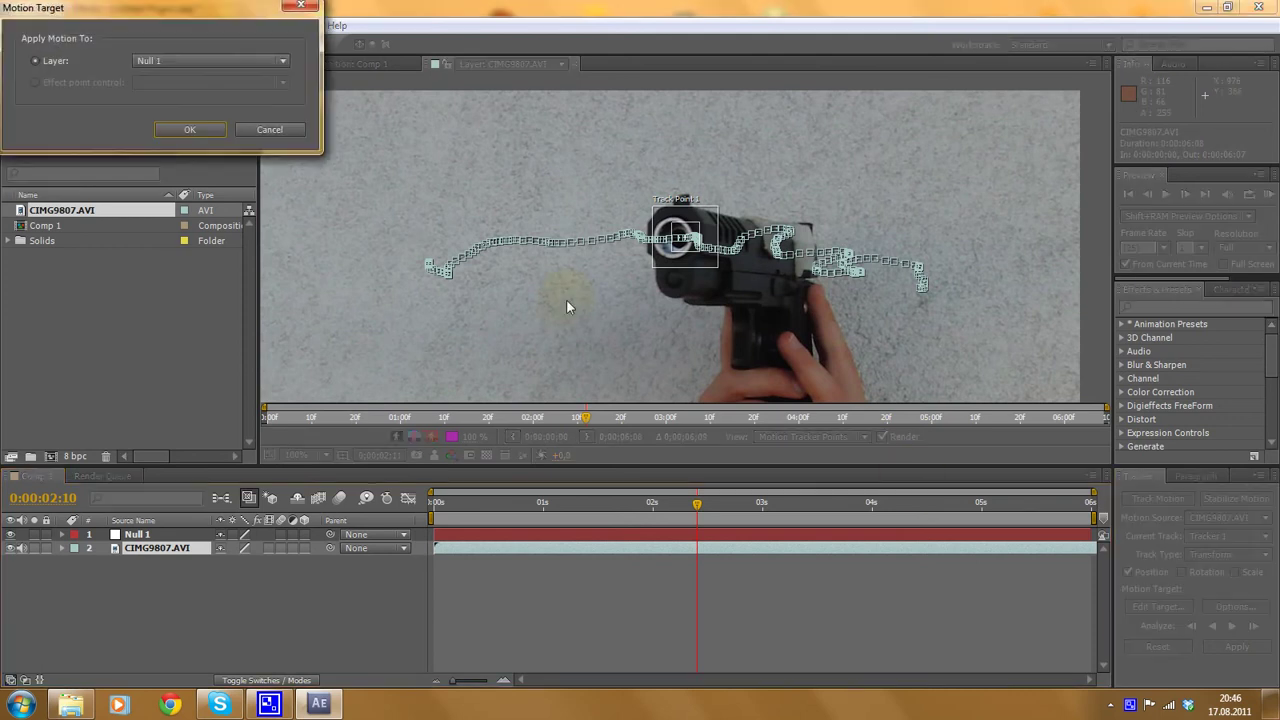
click(168, 62)
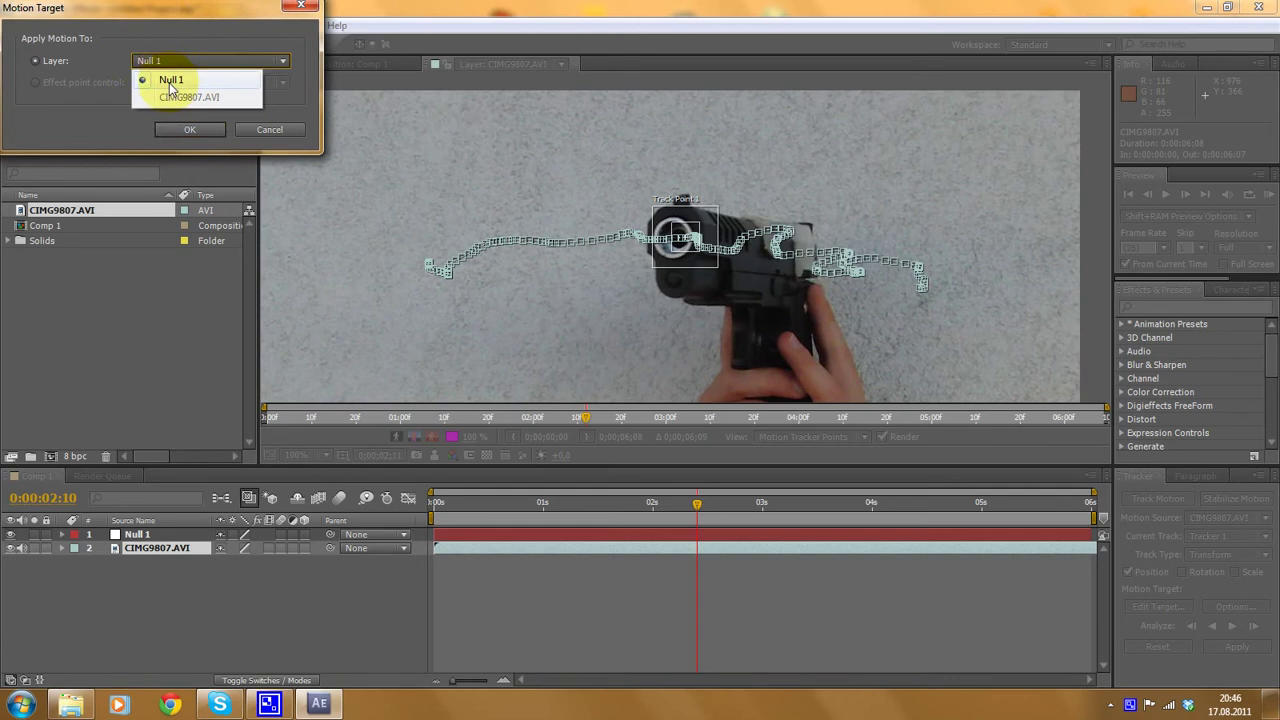
click(170, 84)
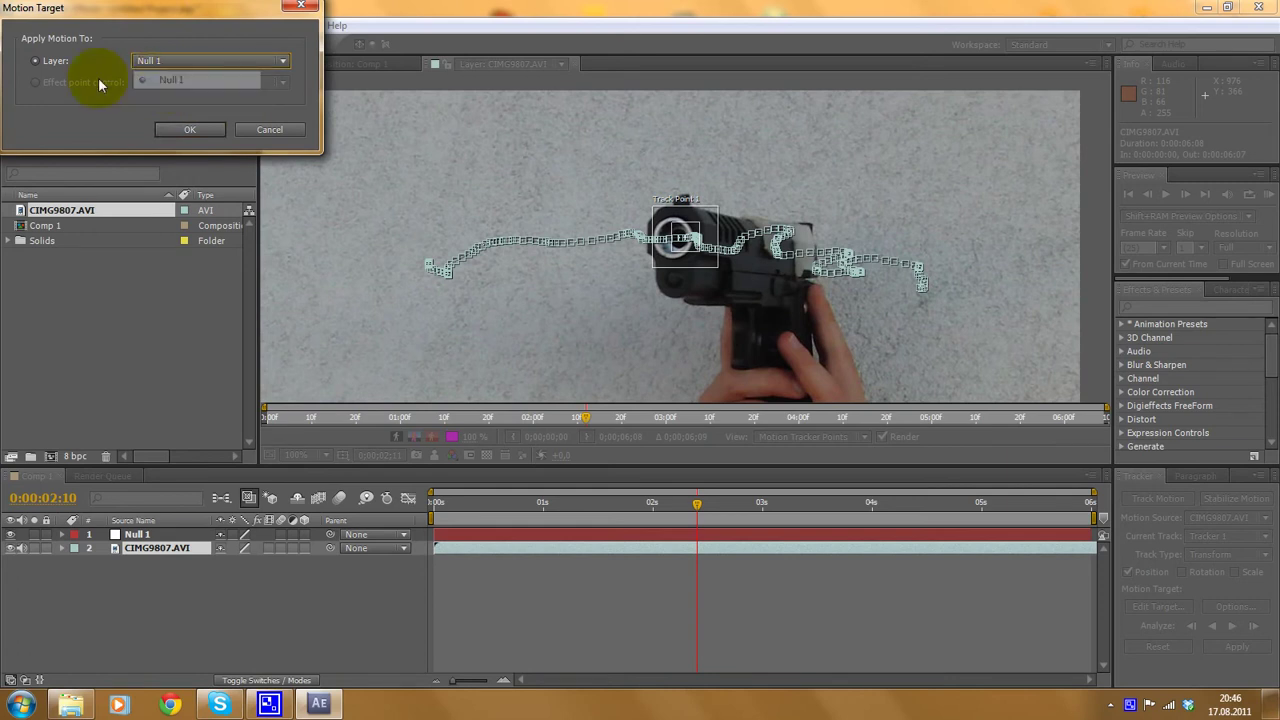
click(190, 130)
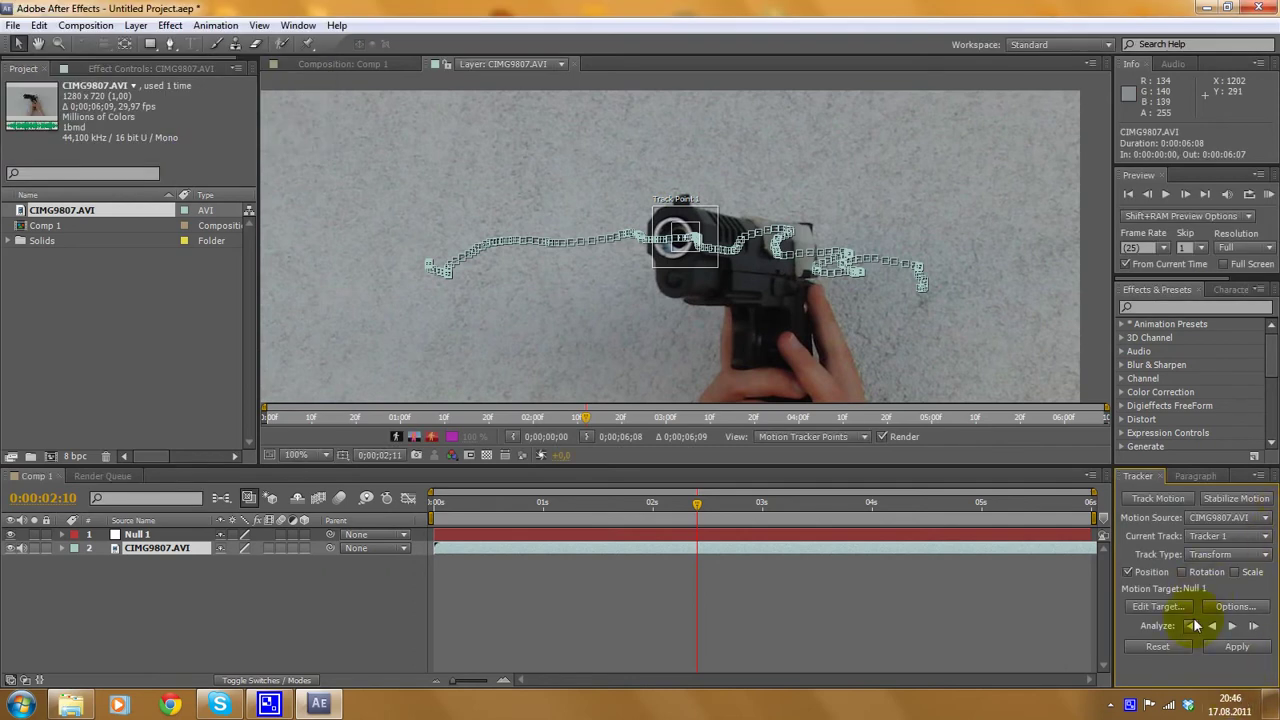
- Apply the tracked motion to the null in both X and Y dimensions
click(1220, 646)
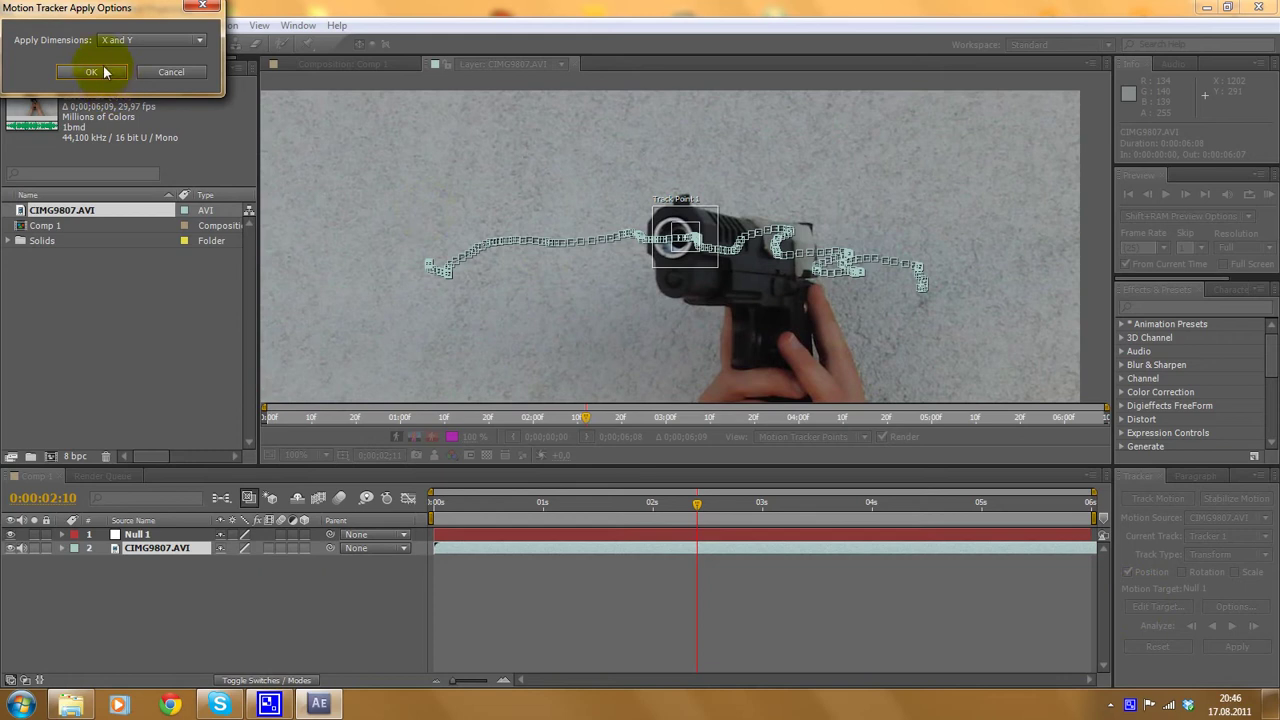
drag(106, 16, 184, 113)
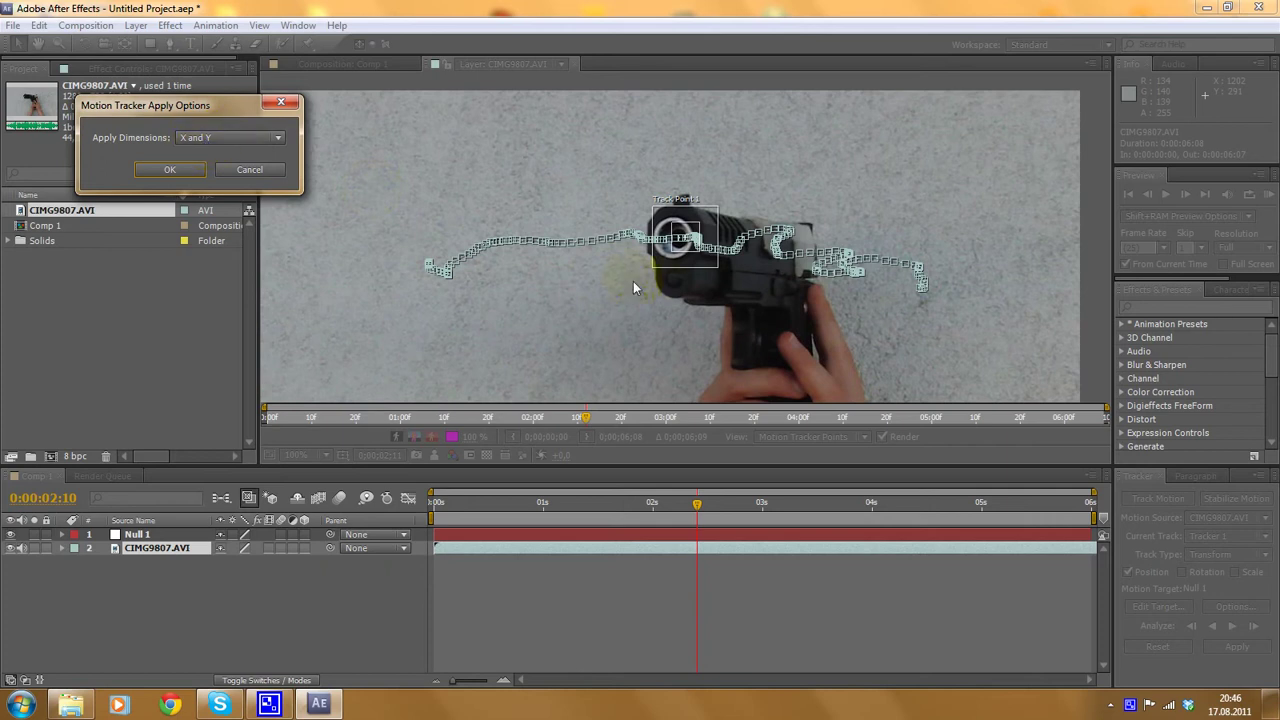
click(193, 171)
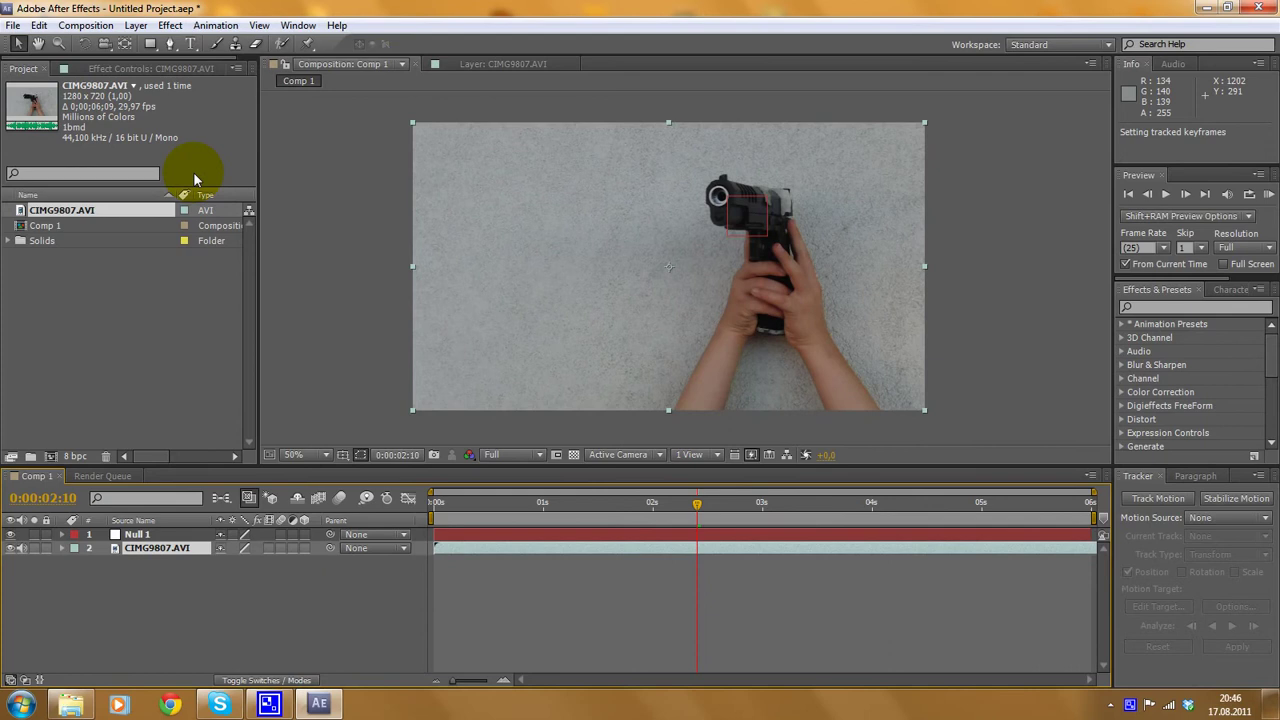
- Scrub through Comp 1 from the first frame to the end to check how the null follows the gun's muzzle
scroll(629, 208, up, 2)
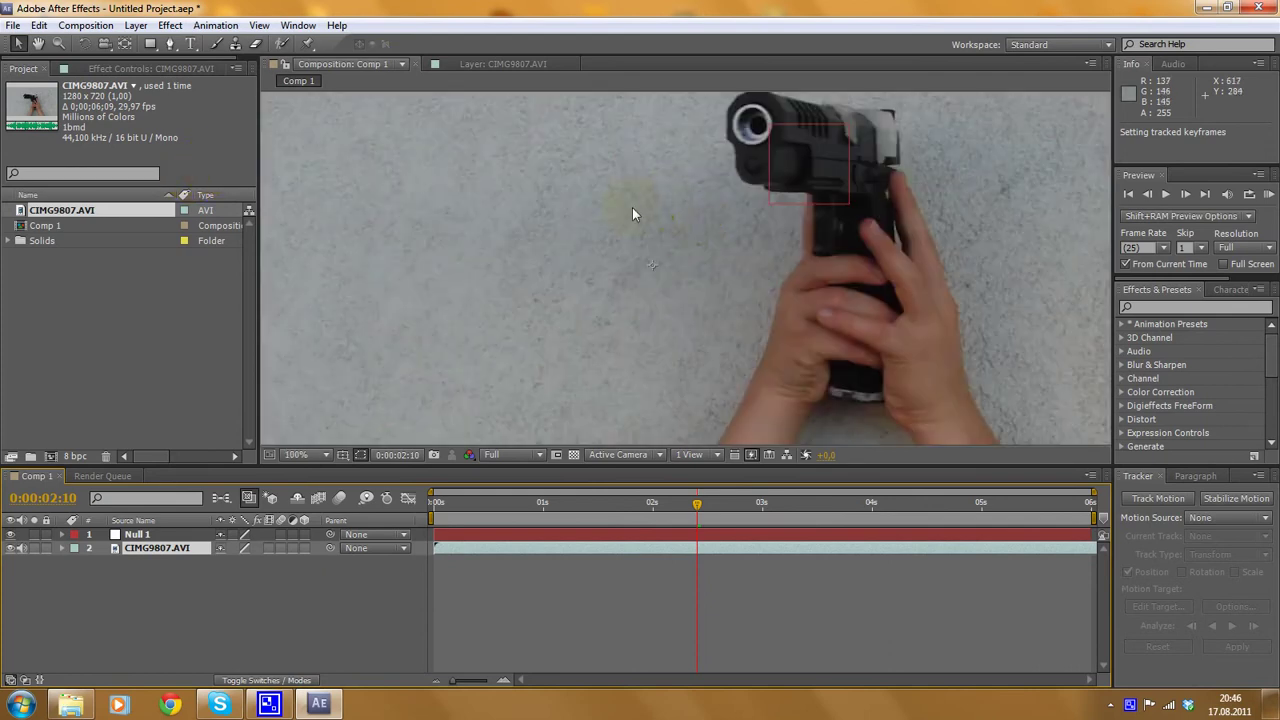
drag(686, 506, 430, 490)
scroll(640, 248, down, 2)
scroll(598, 218, up, 2)
scroll(571, 194, down, 2)
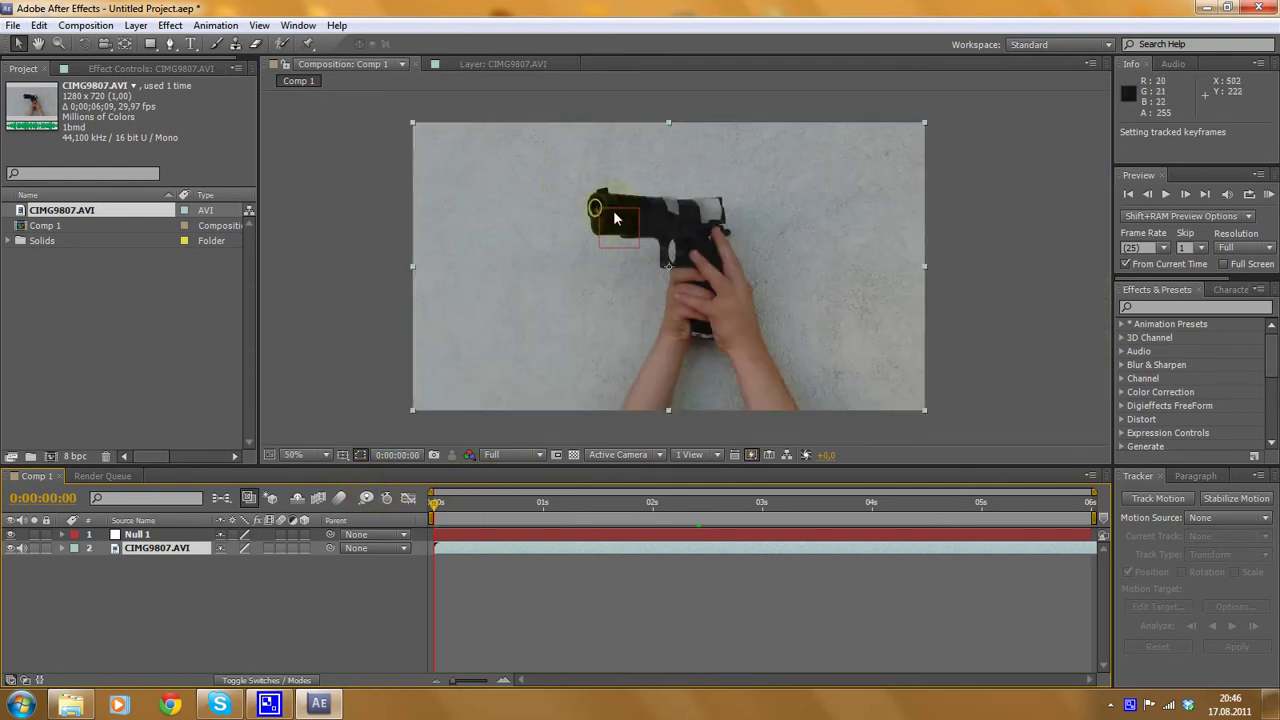
drag(434, 503, 882, 192)
drag(1010, 505, 1025, 417)
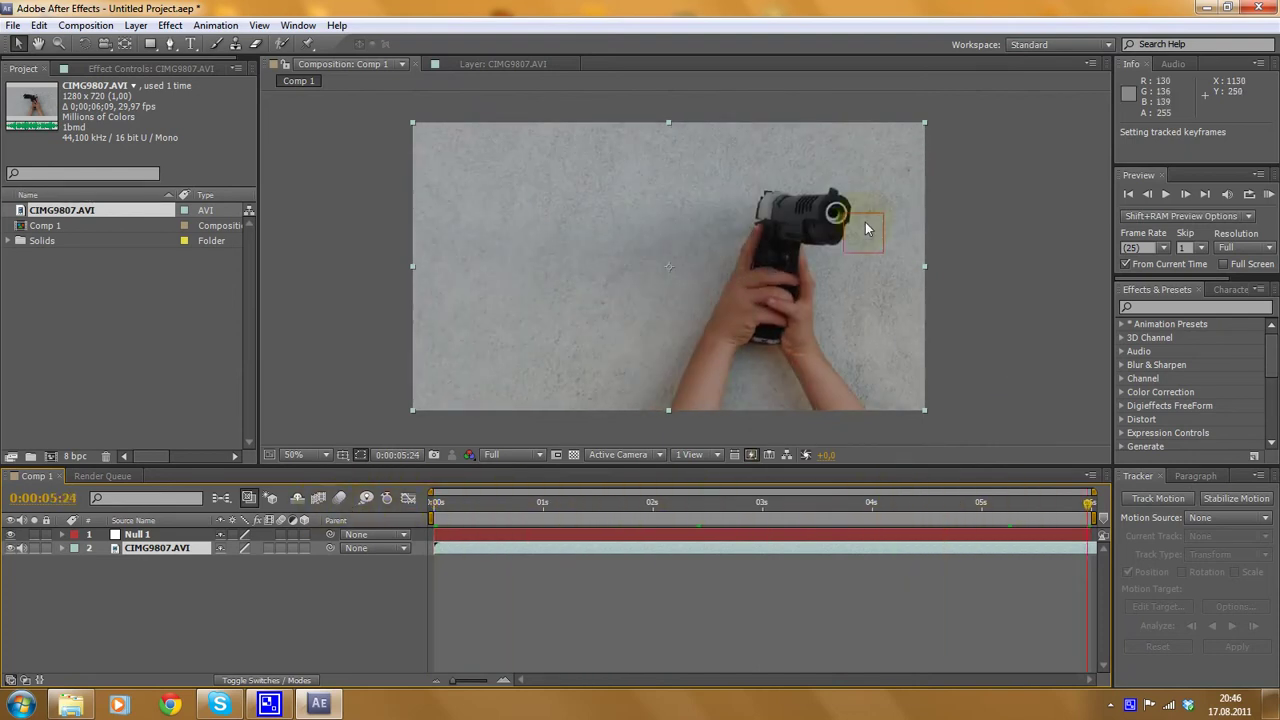
drag(1088, 503, 843, 503)
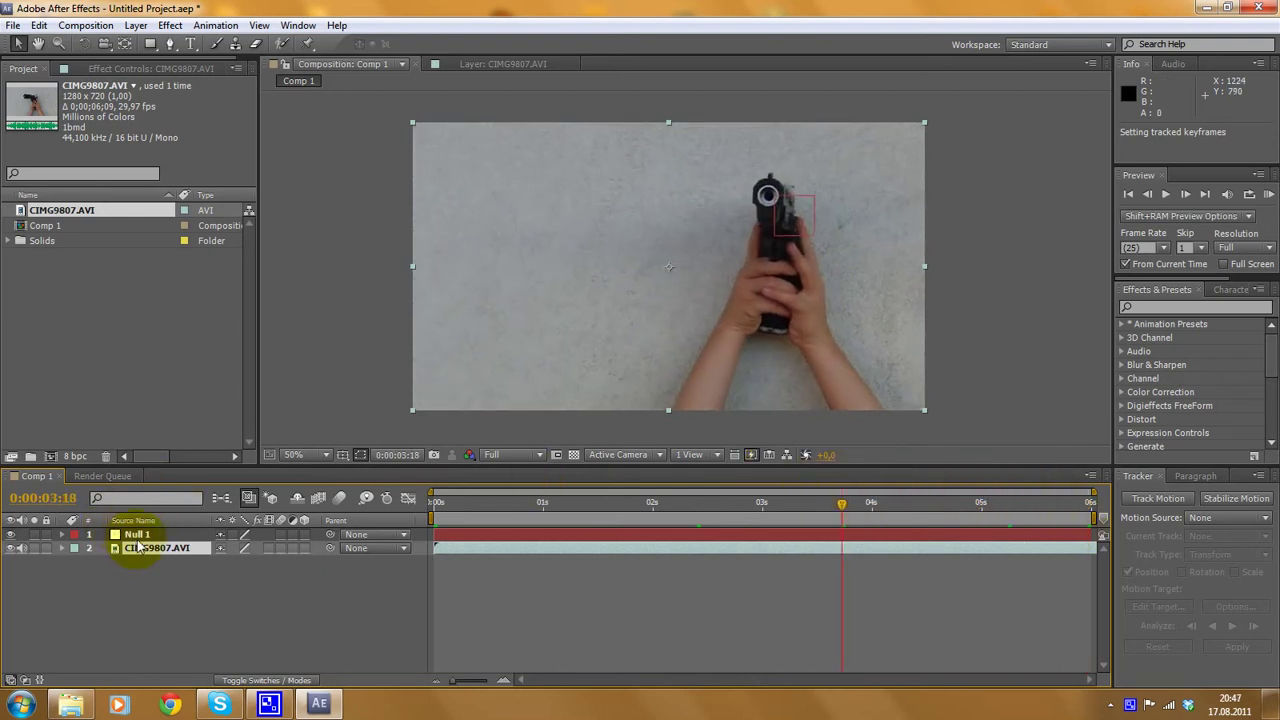
- Make Null 1 a 3D layer and return the current time to the first frame
click(136, 538)
right_click(140, 540)
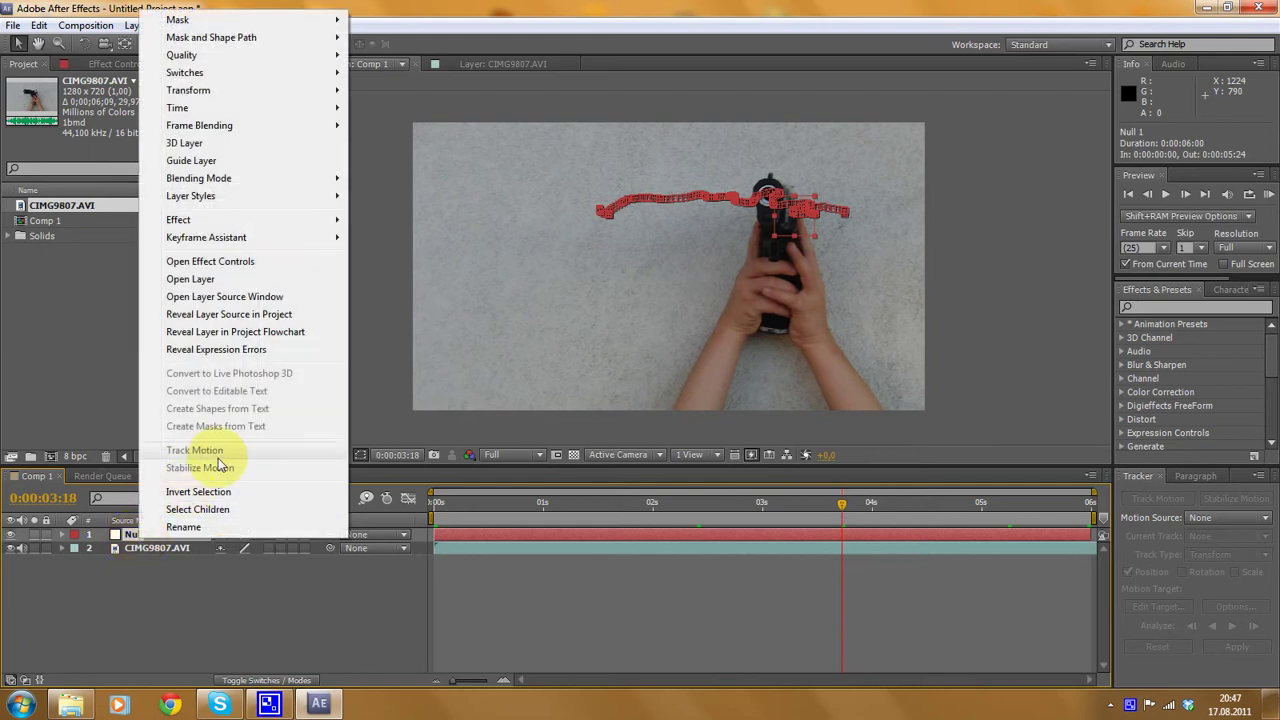
click(201, 145)
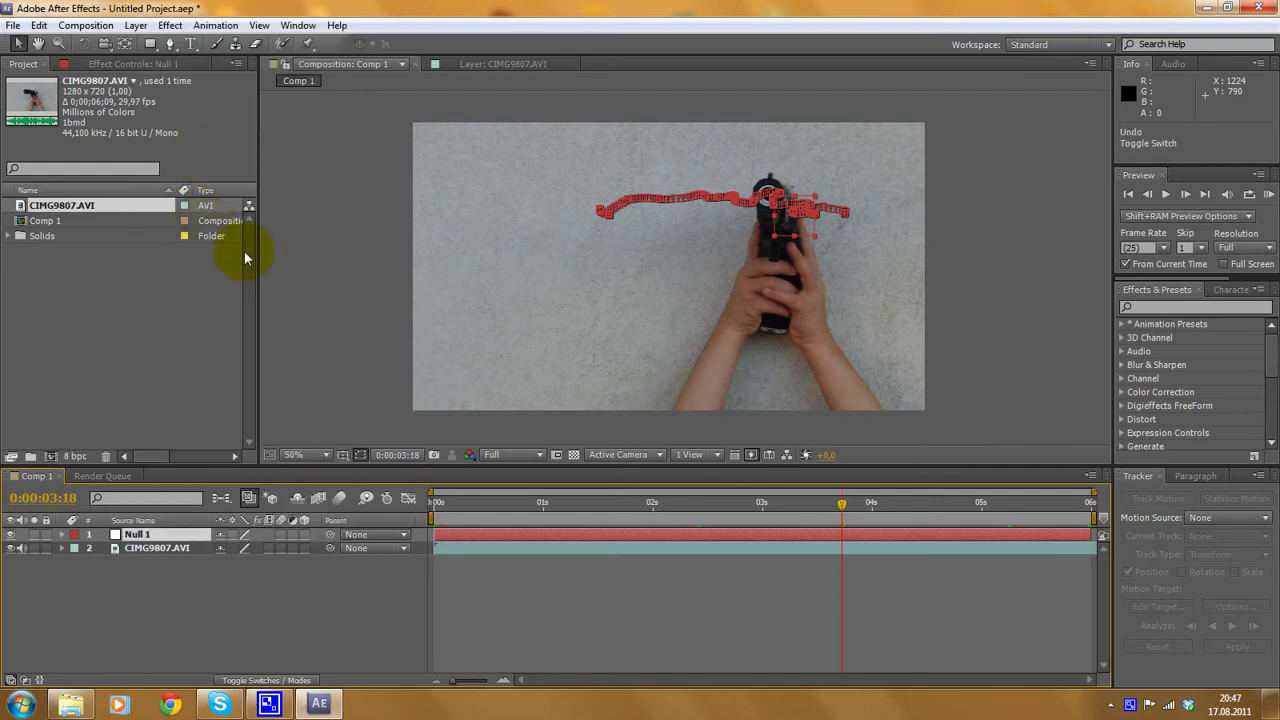
right_click(166, 538)
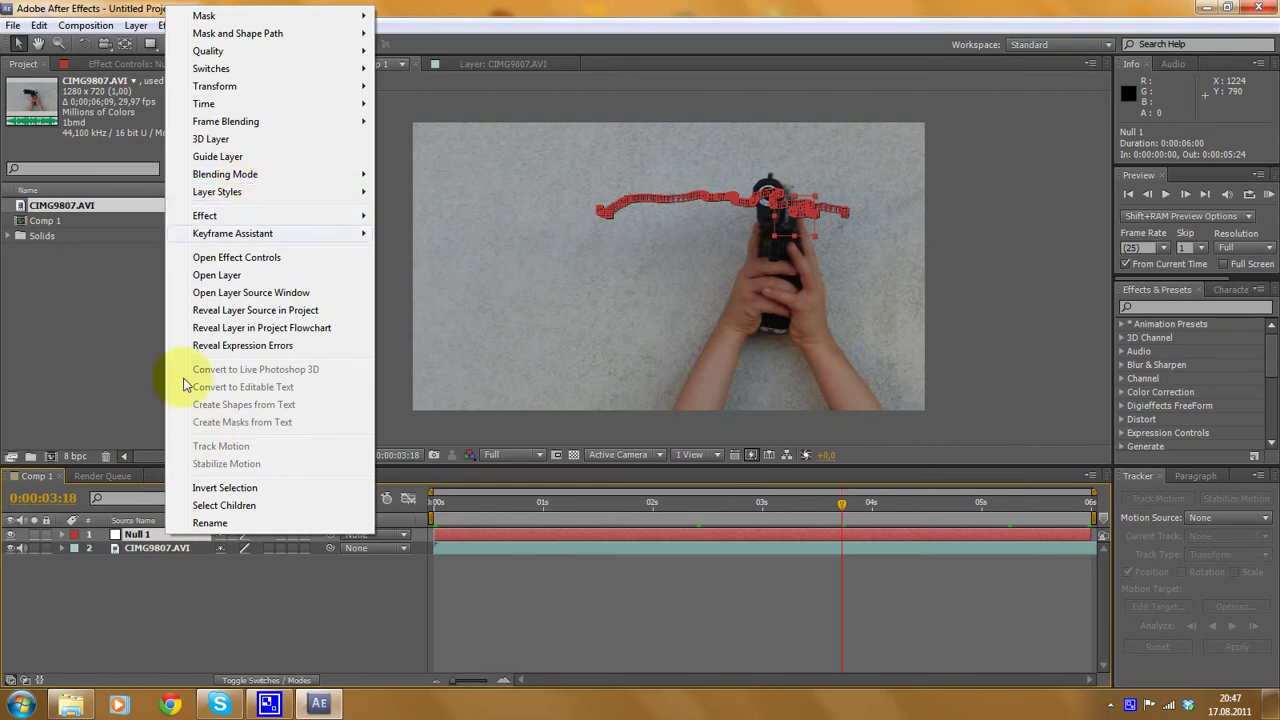
click(245, 140)
scroll(719, 137, up, 2)
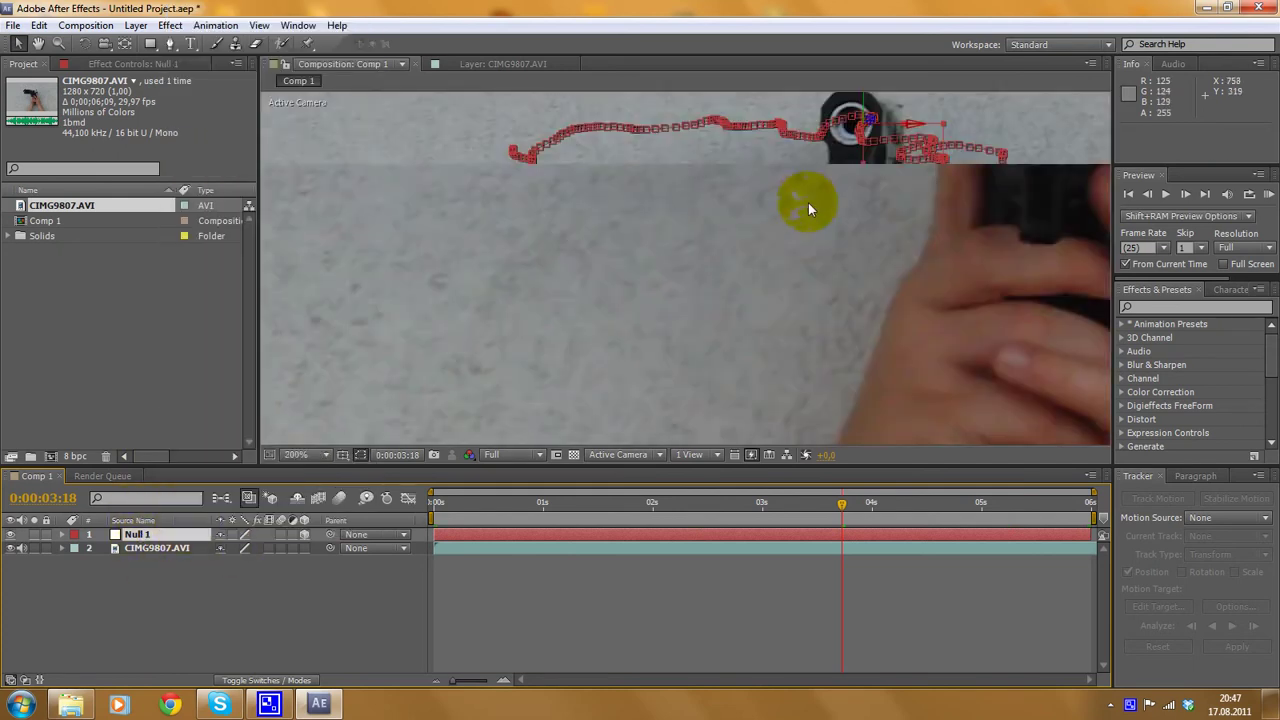
drag(842, 504, 343, 457)
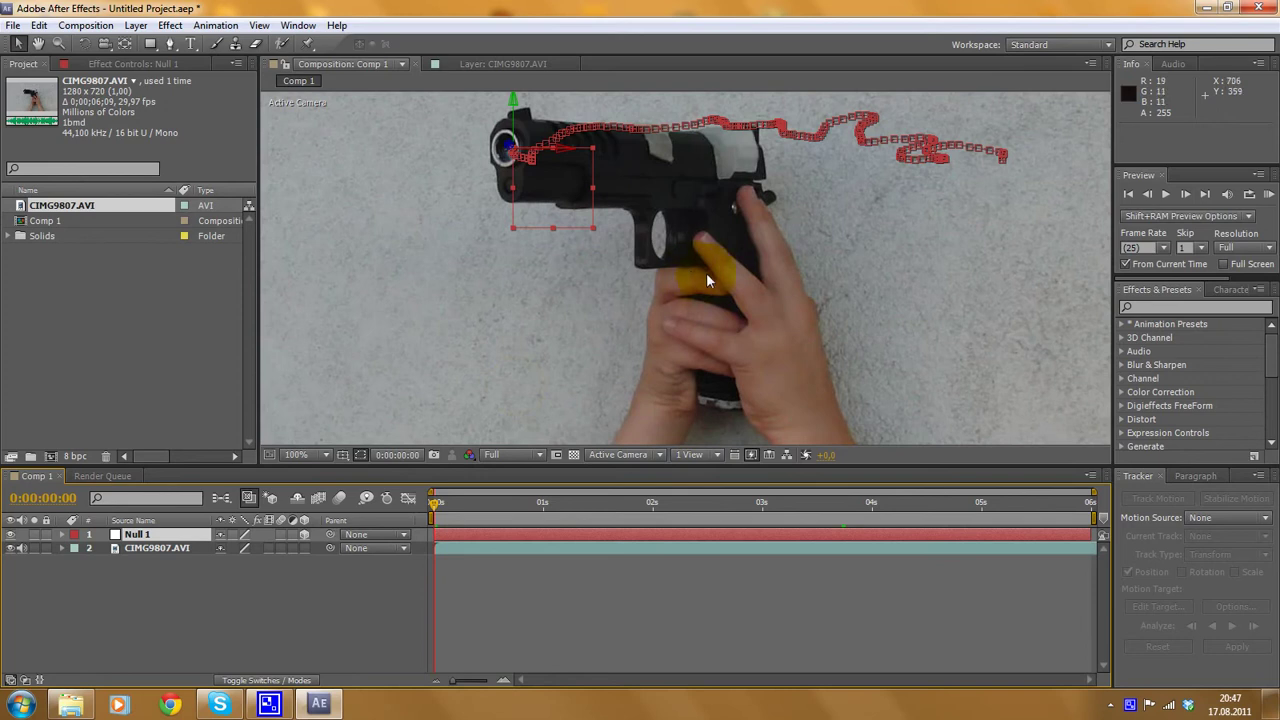
- Switch to Windows Explorer and open the 11. Muzzle_Flashes folder of Action Essentials 2, inside the desktop's Action folder
mouse_move(70, 700)
click(61, 598)
click(436, 165)
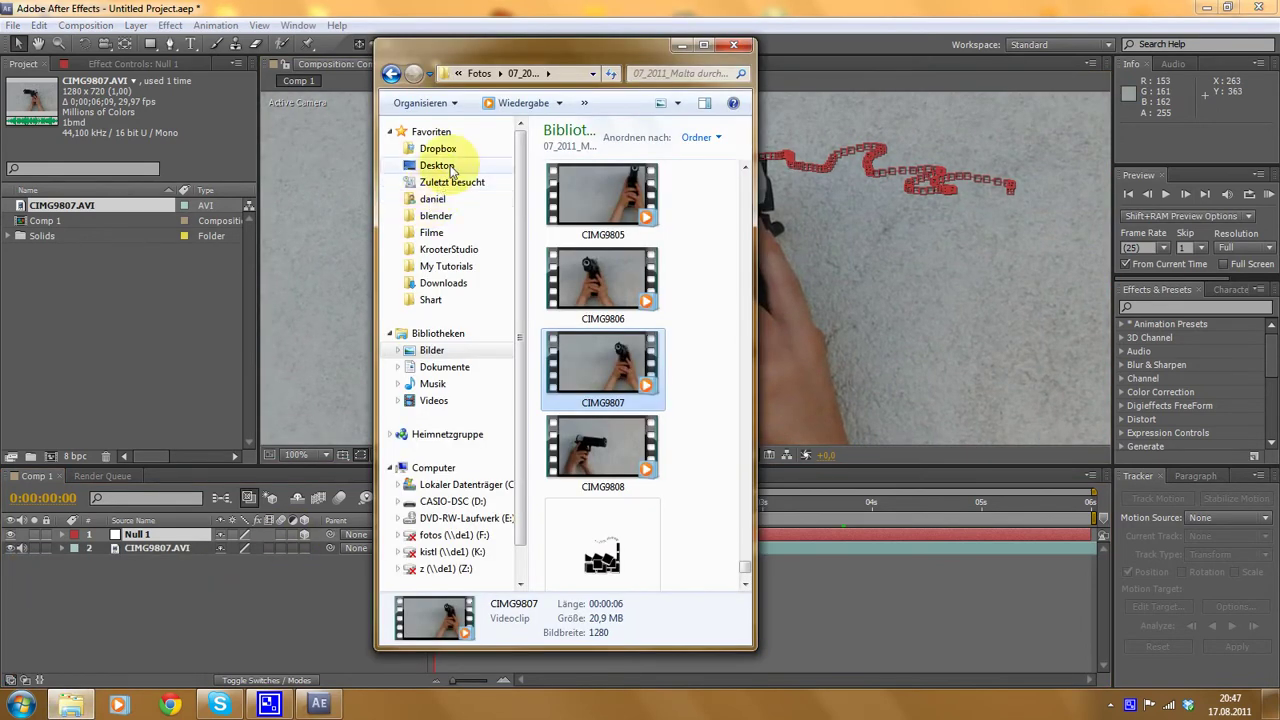
double_click(575, 487)
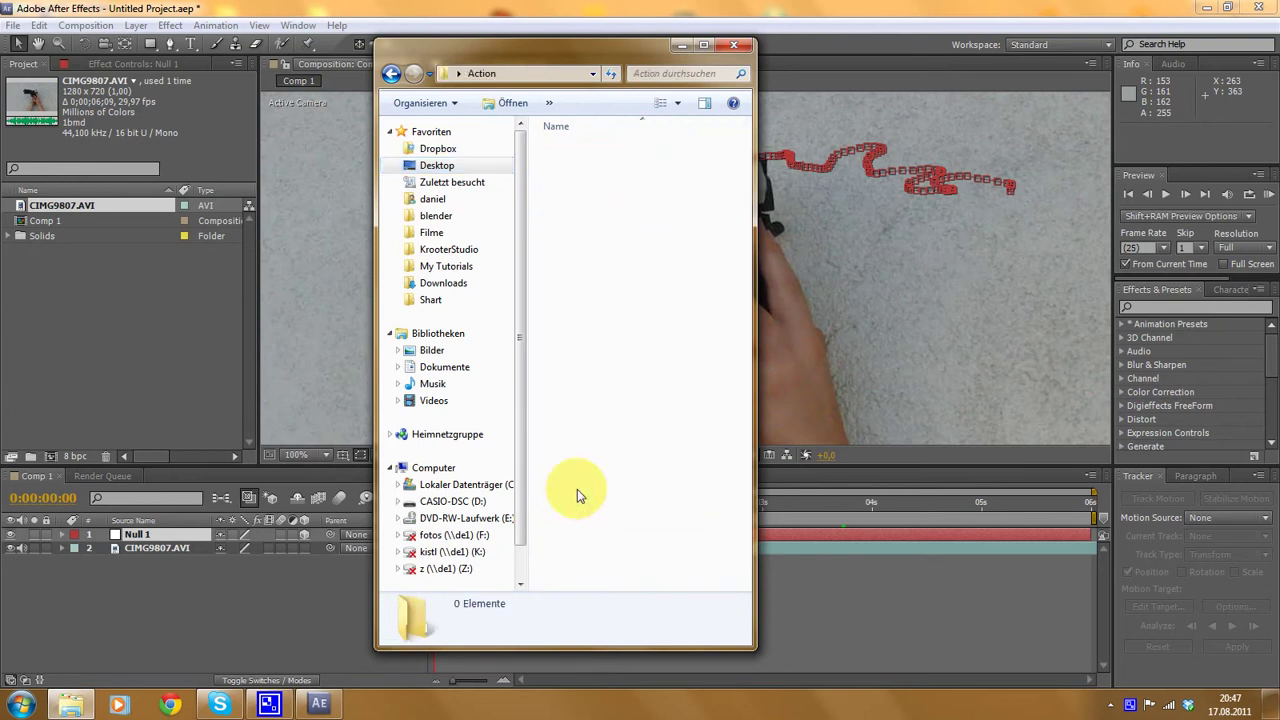
drag(644, 59, 287, 69)
mouse_move(437, 168)
mouse_down()
mouse_move(463, 160)
mouse_move(432, 158)
mouse_up()
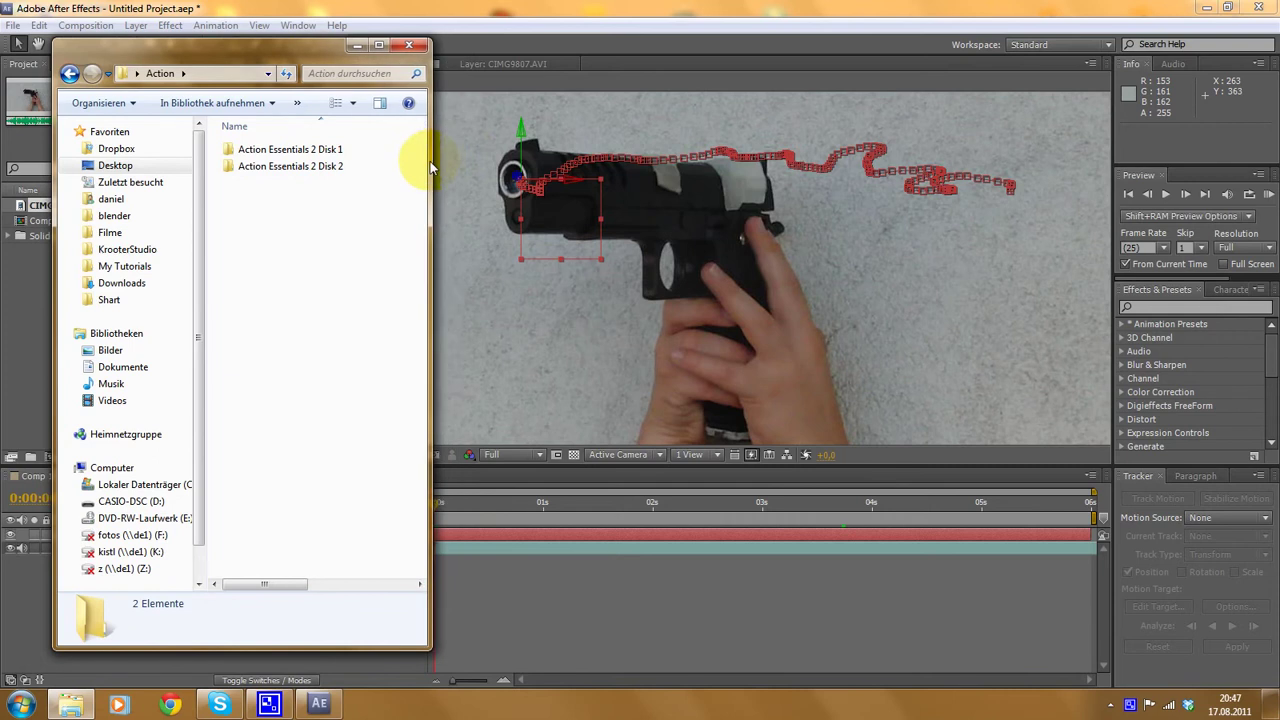
double_click(335, 152)
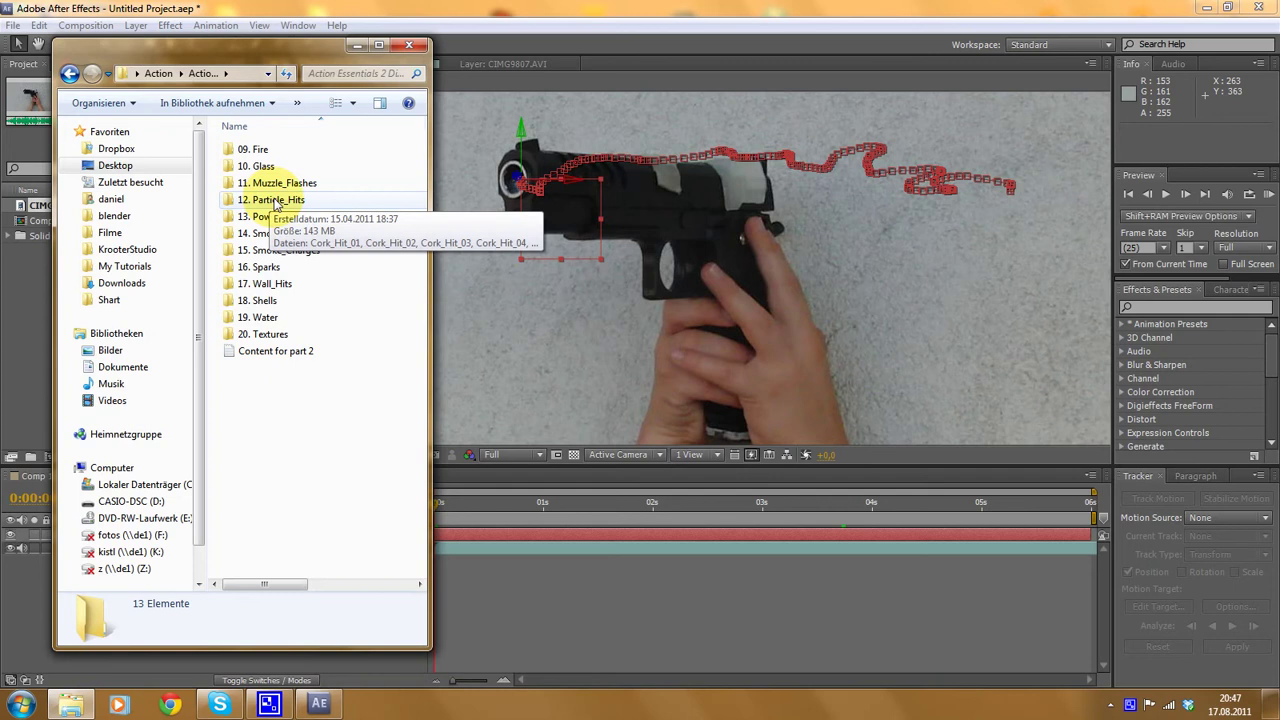
double_click(290, 184)
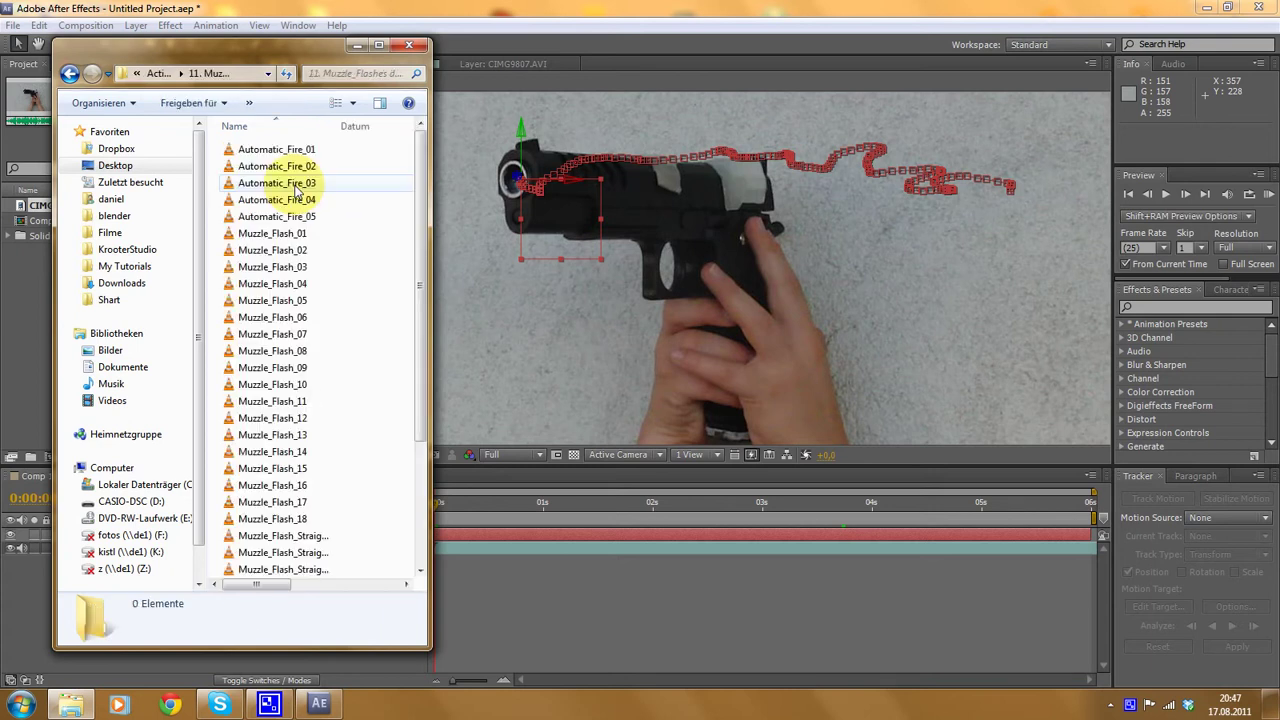
- Preview the Automatic_Fire_01 clip in VLC media player and close the player
click(260, 150)
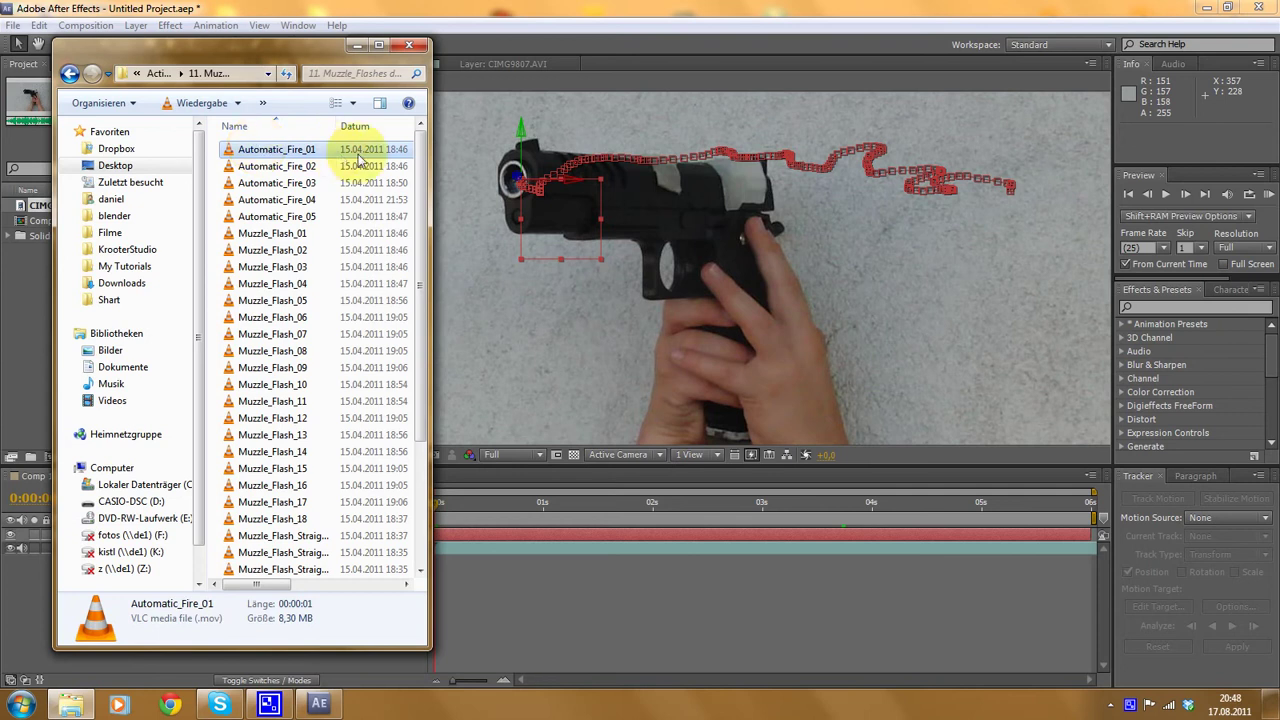
double_click(400, 177)
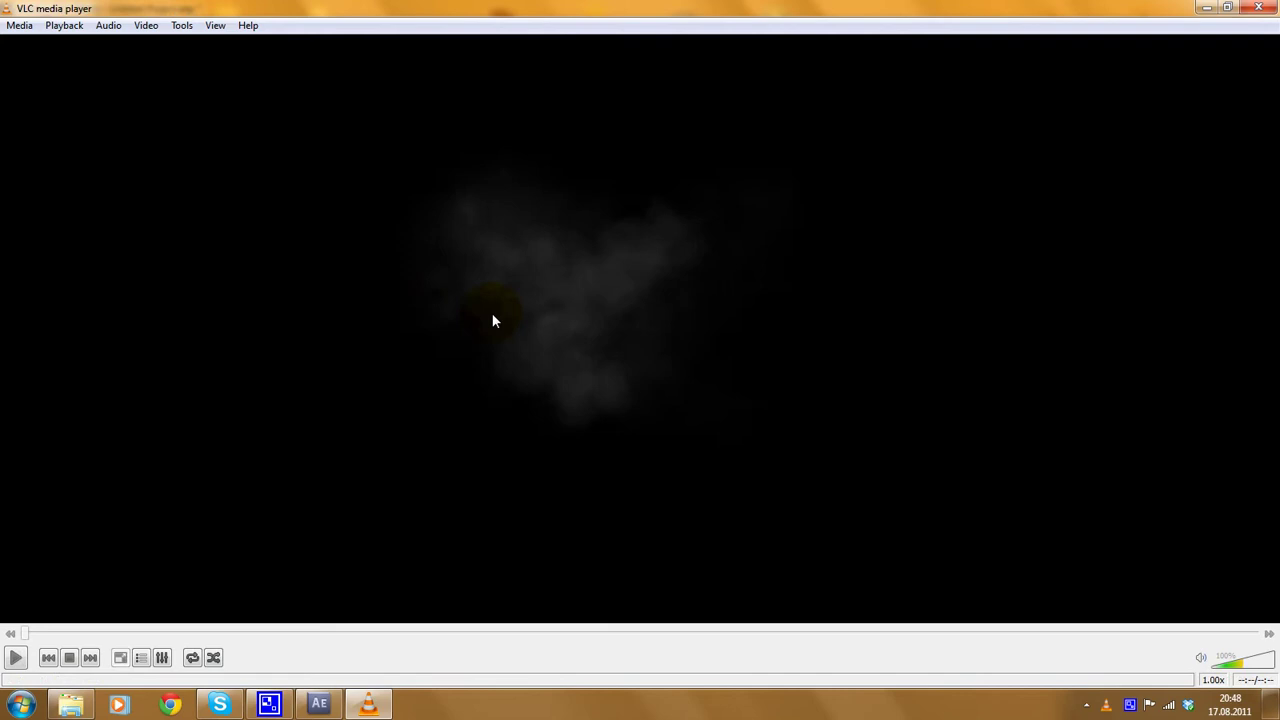
click(14, 658)
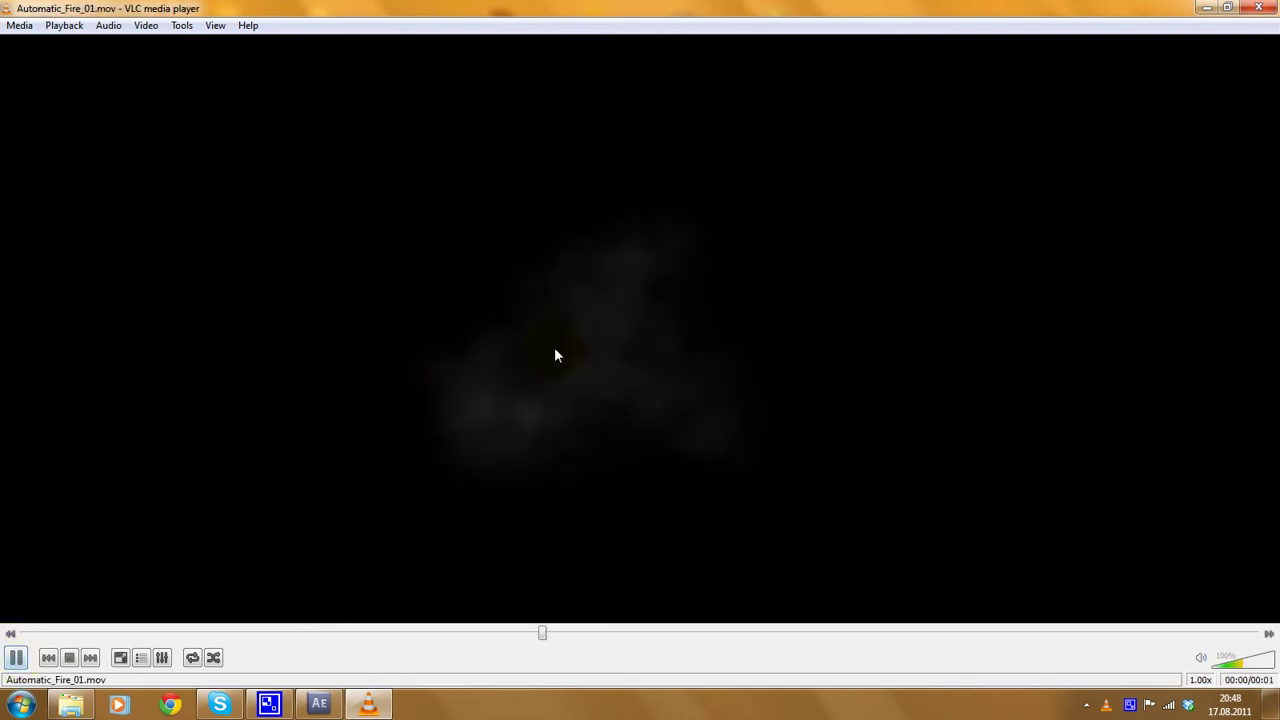
click(1258, 8)
- Import Automatic_Fire_01.mov from the Muzzle_Flashes folder into the After Effects project
drag(273, 36, 471, 95)
drag(462, 199, 670, 191)
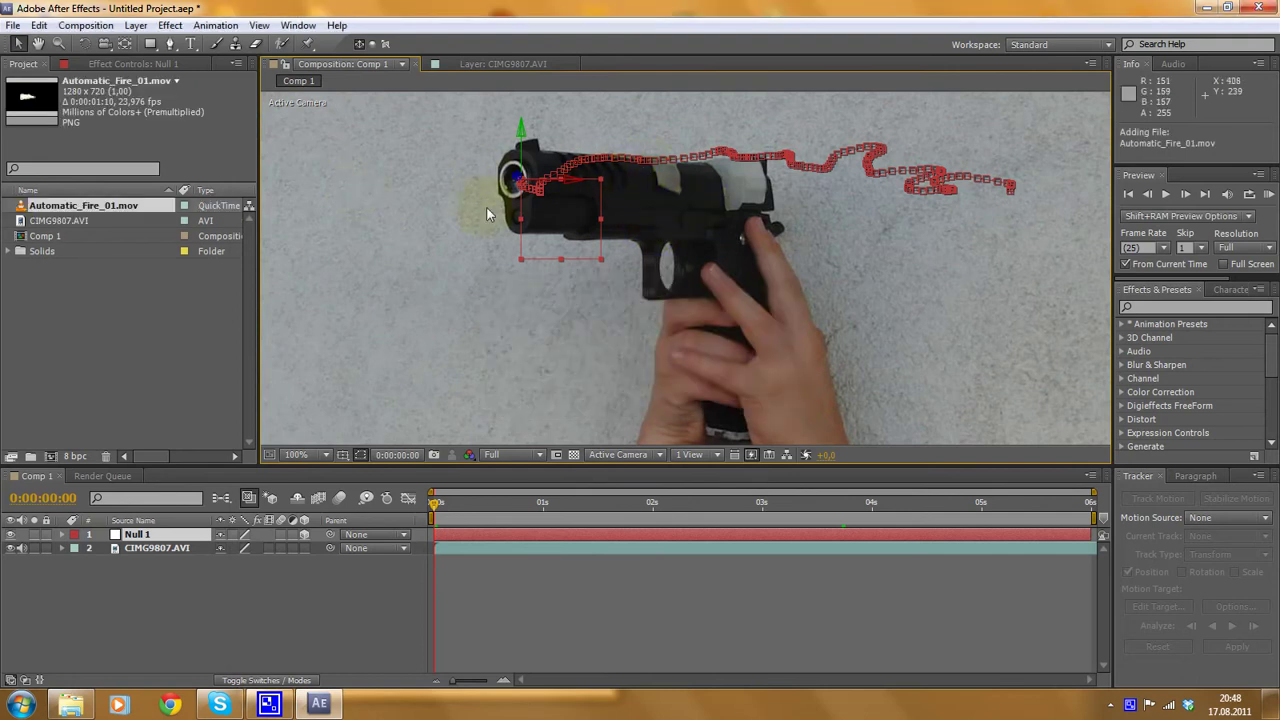
click(105, 268)
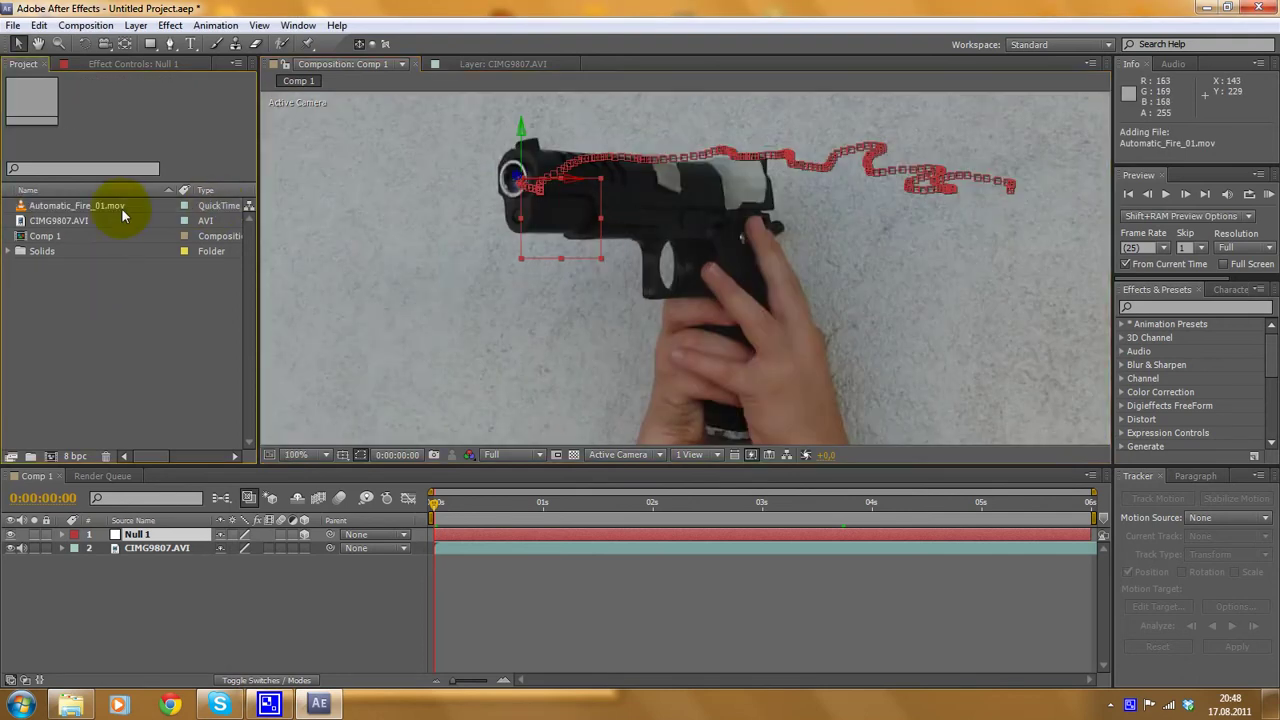
- Add Automatic_Fire_01.mov to Comp 1 as the topmost layer, above Null 1 and the gun footage
drag(97, 205, 137, 200)
click(63, 322)
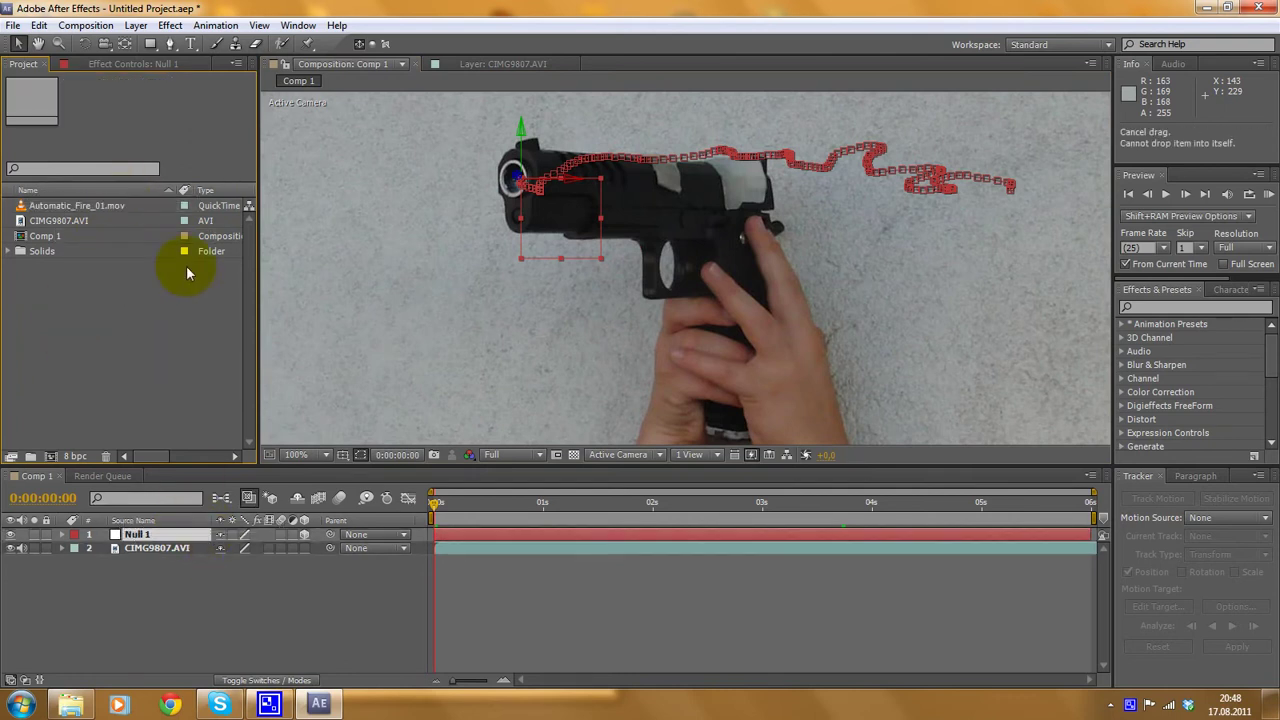
click(96, 208)
drag(89, 214, 176, 536)
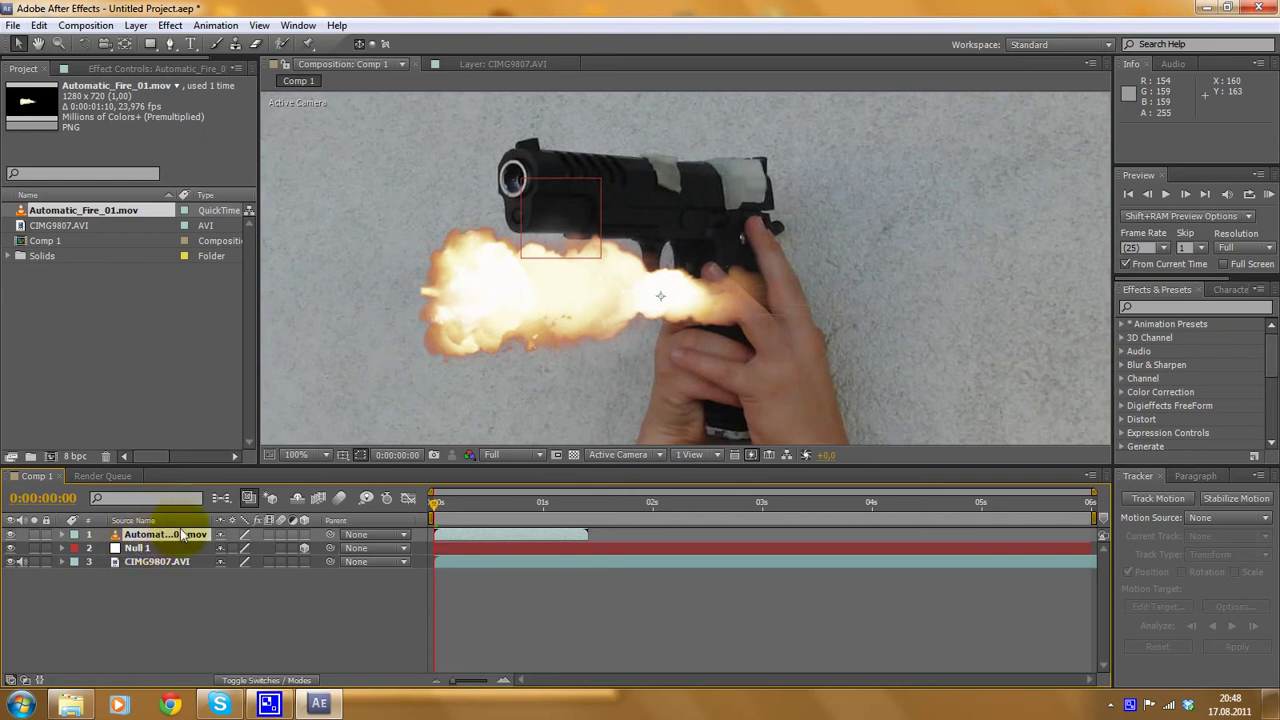
drag(176, 535, 222, 605)
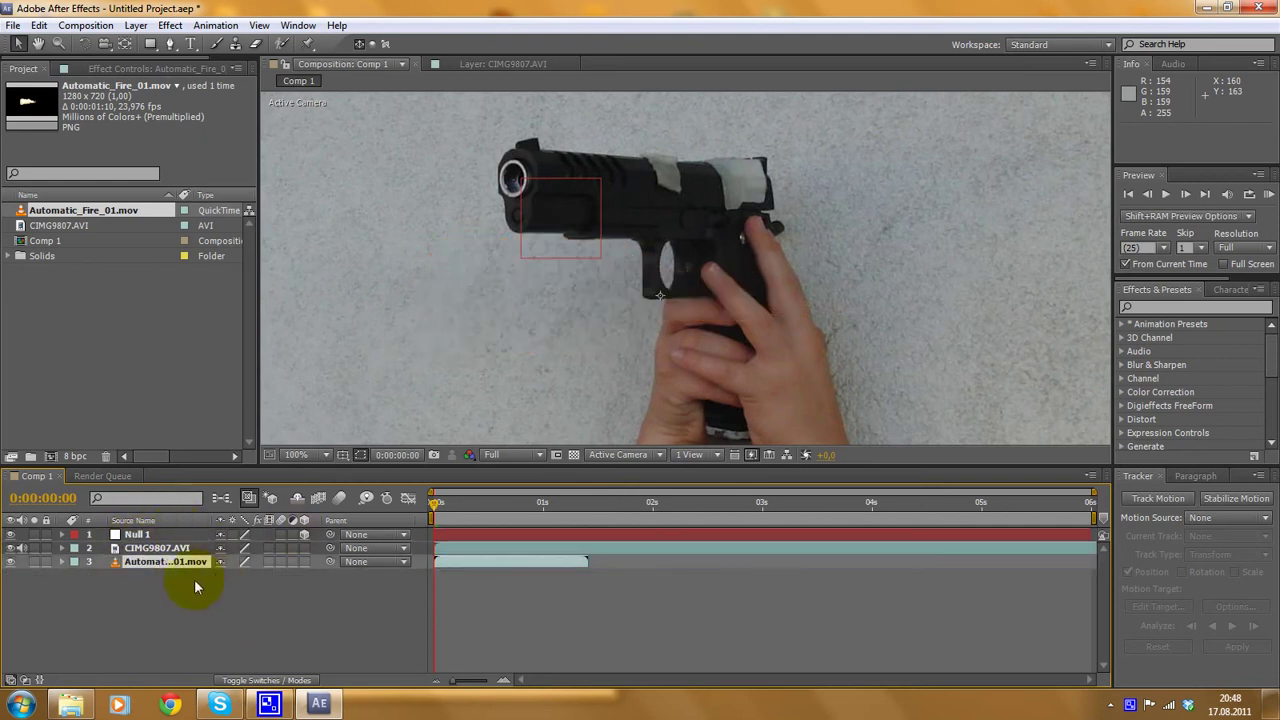
drag(162, 565, 150, 540)
- Turn the Automatic_Fire_01.mov layer into a 3D layer
right_click(150, 538)
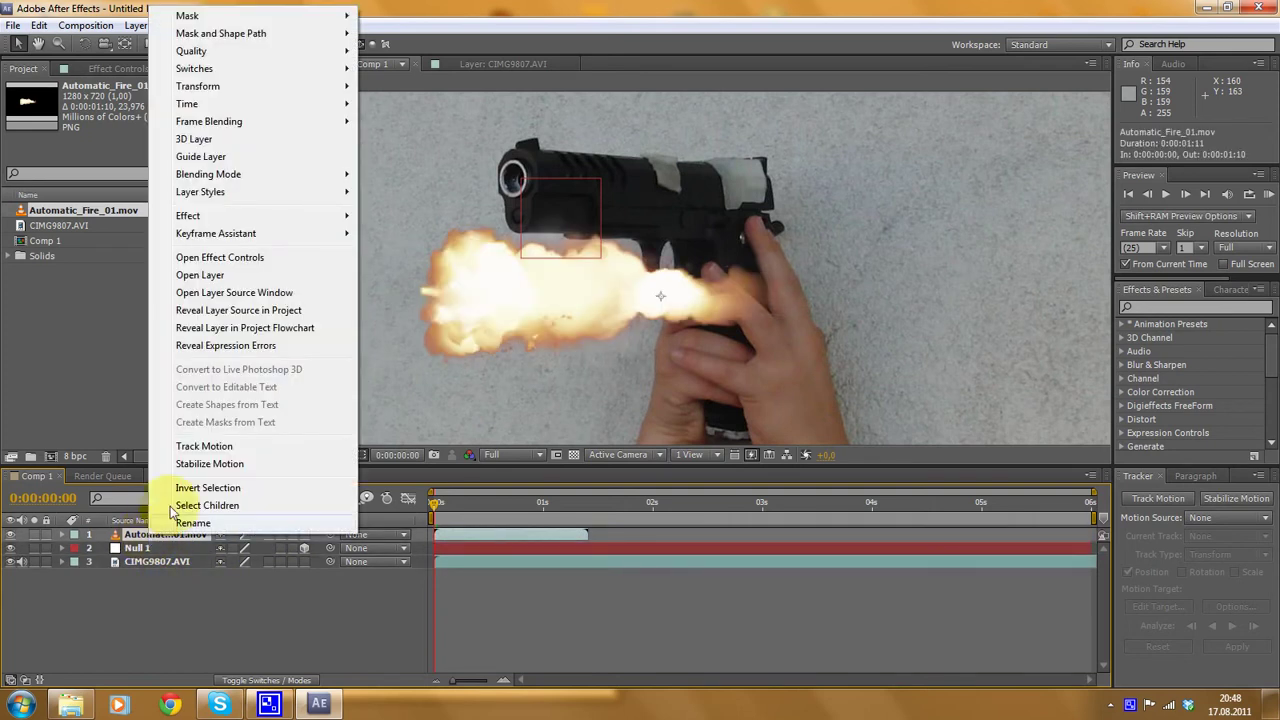
click(230, 141)
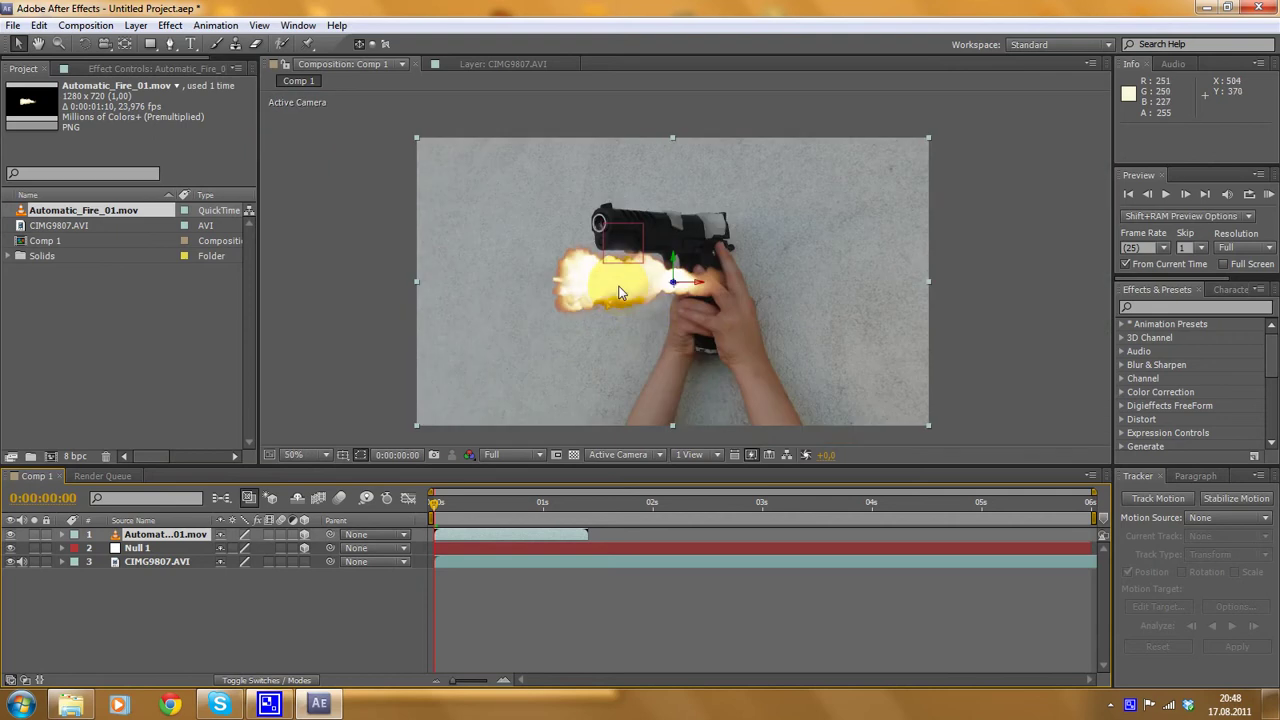
click(503, 542)
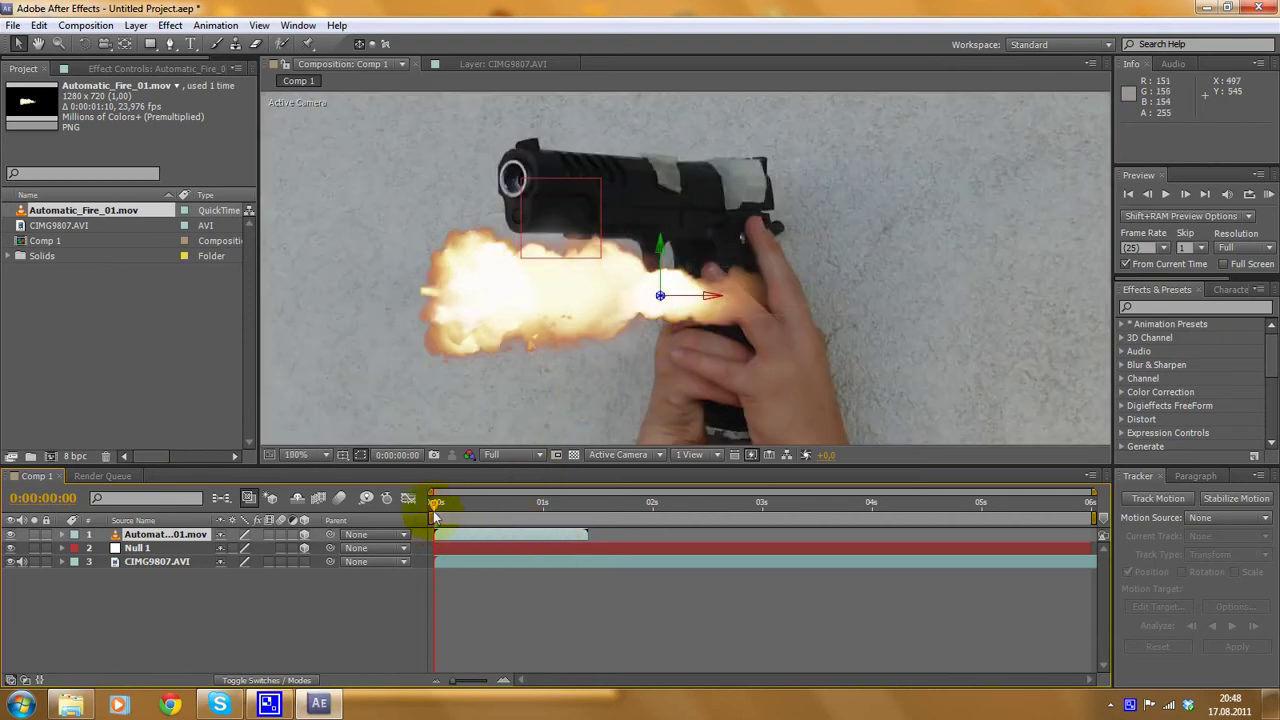
- Freeze the Automatic_Fire_01.mov layer on its first frame at 0:00:00:00
drag(446, 500, 417, 504)
right_click(449, 536)
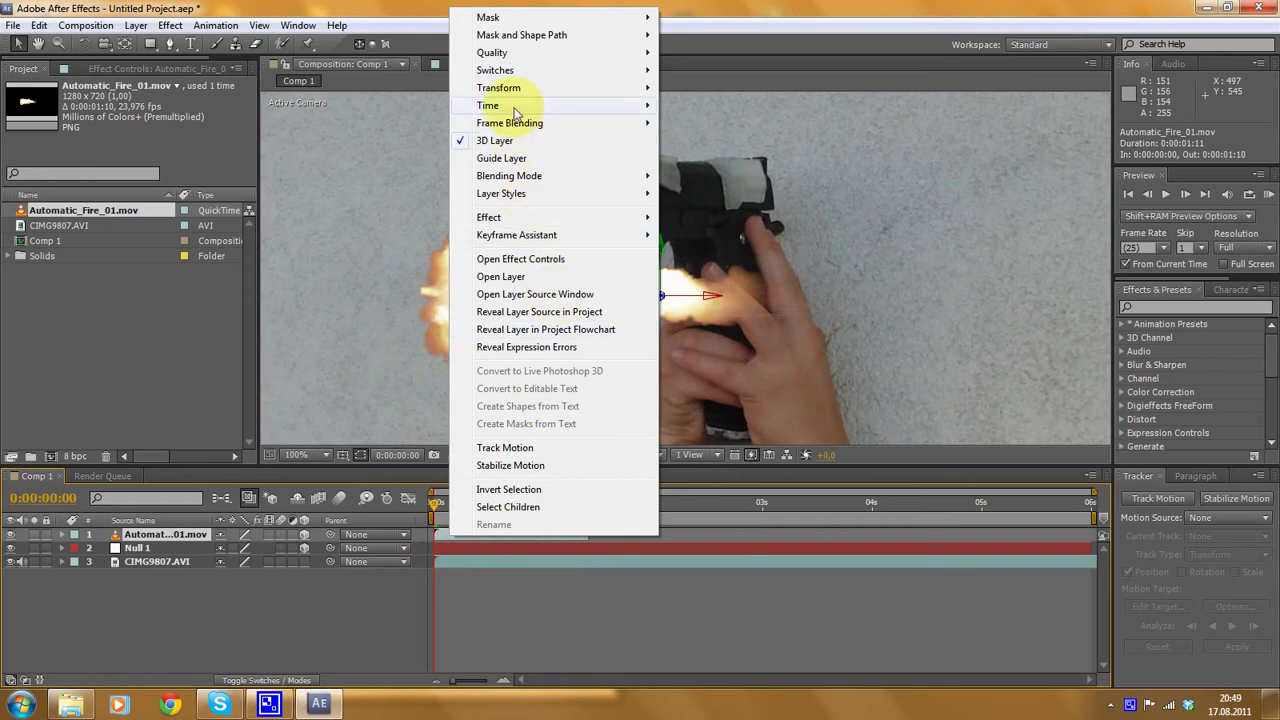
mouse_move(543, 106)
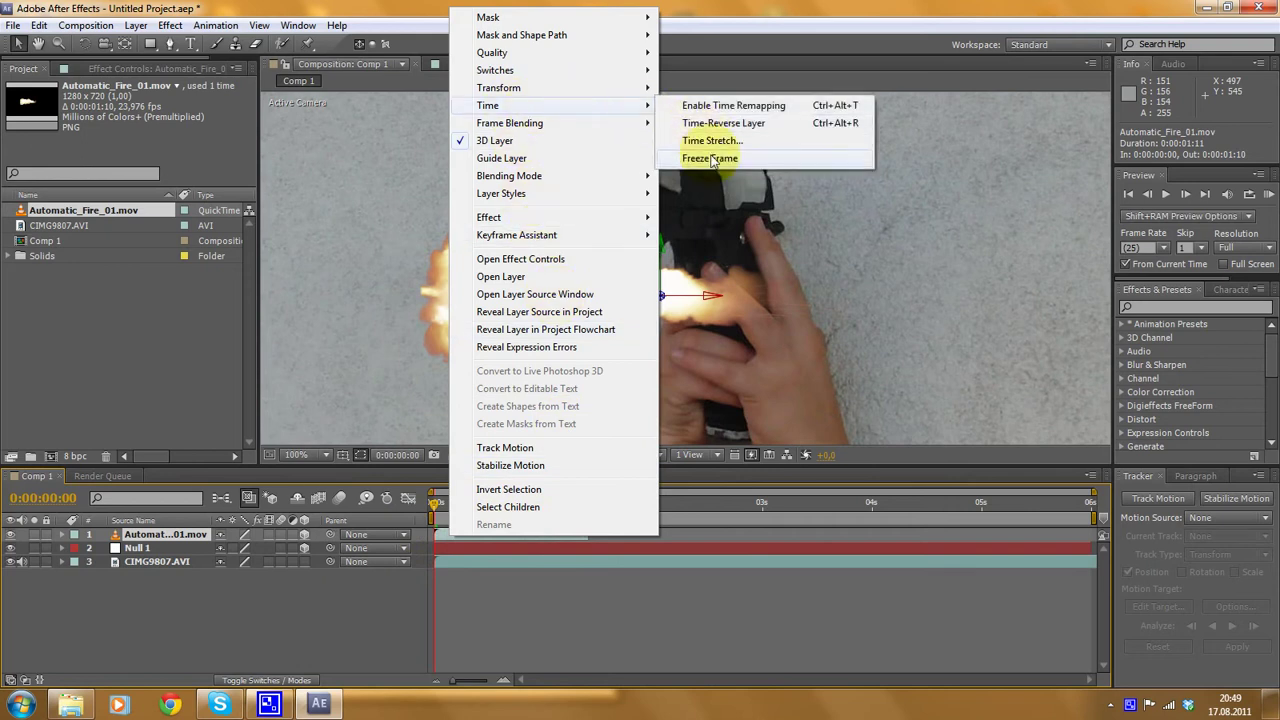
click(460, 634)
mouse_move(434, 503)
mouse_down()
mouse_move(455, 510)
mouse_move(436, 512)
mouse_up()
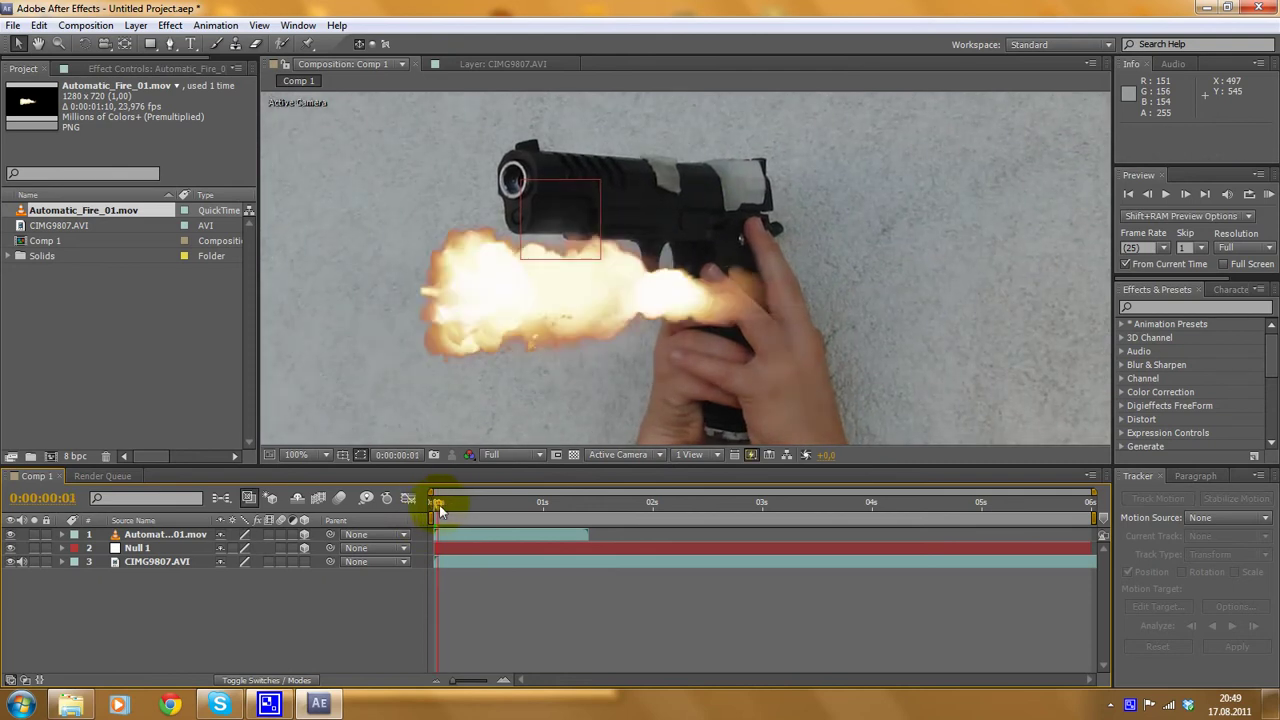
right_click(453, 548)
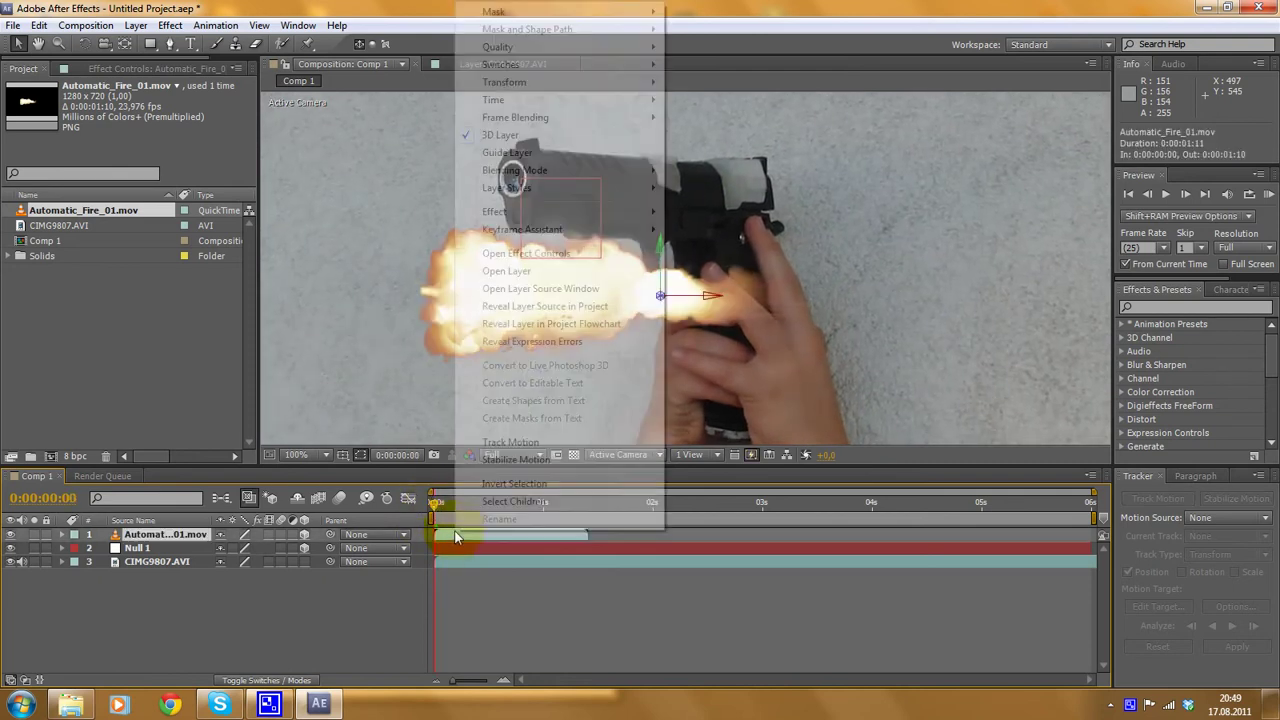
mouse_move(560, 100)
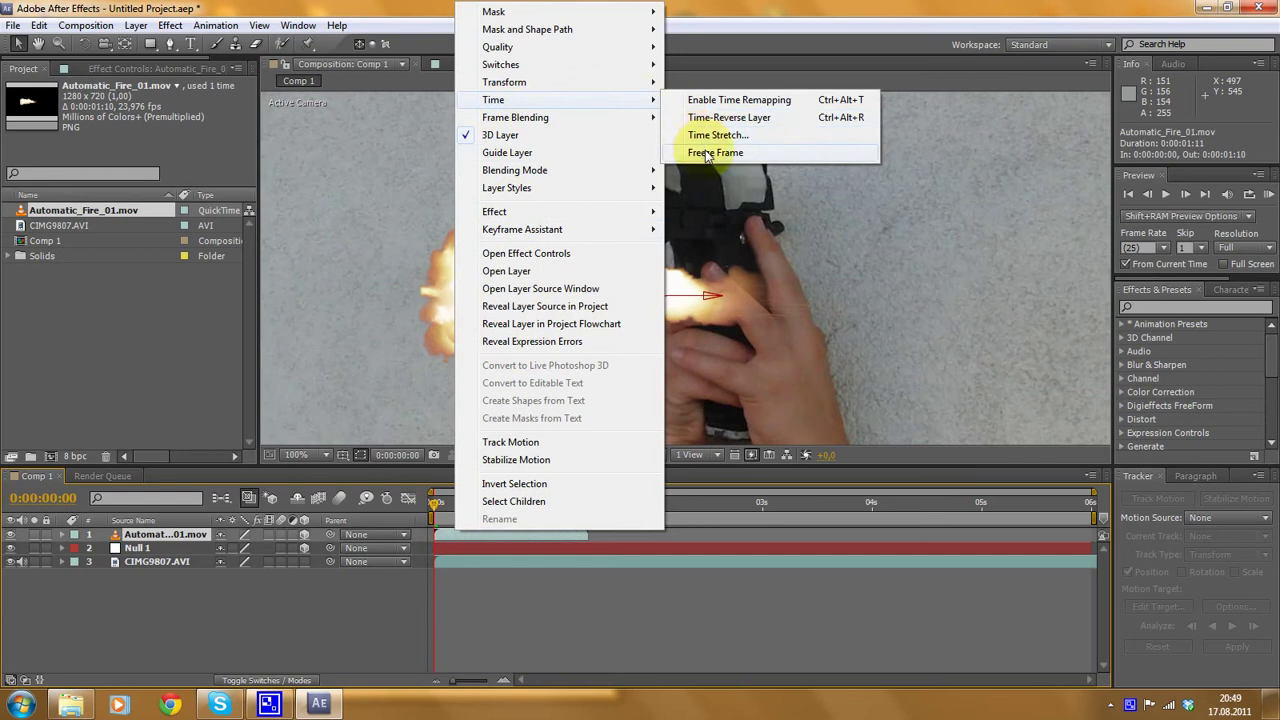
click(735, 100)
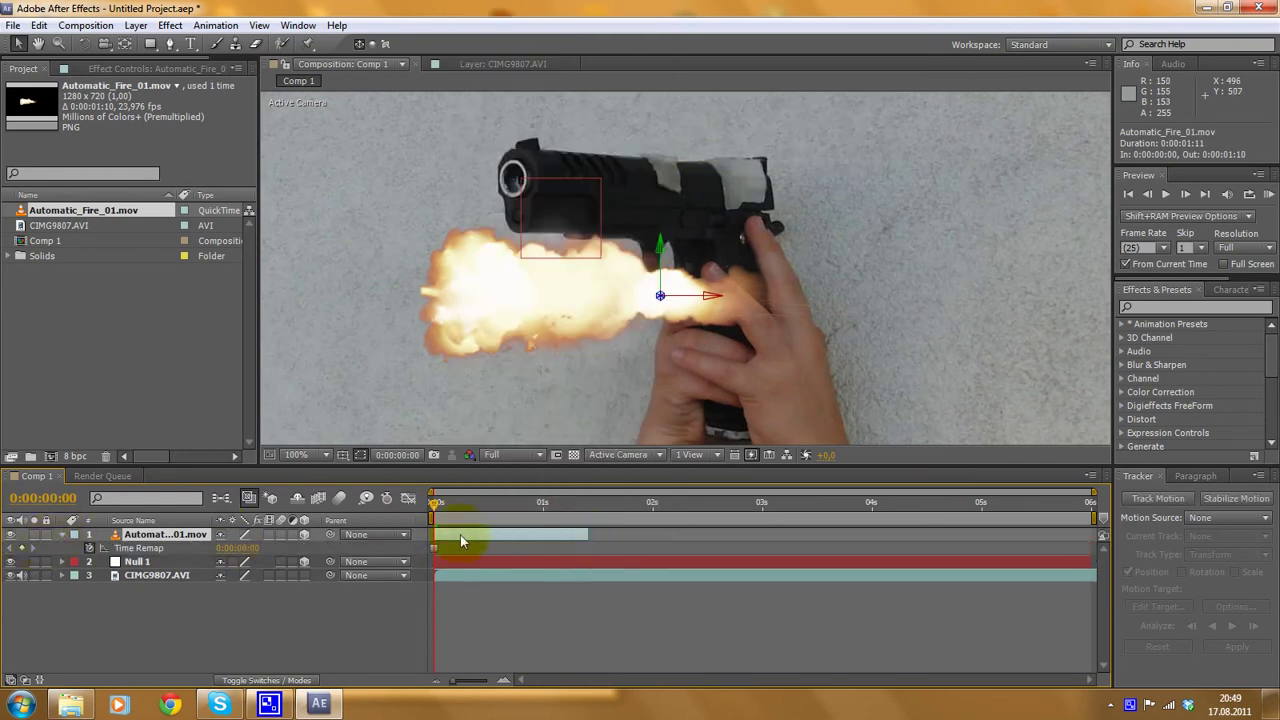
drag(434, 506, 445, 494)
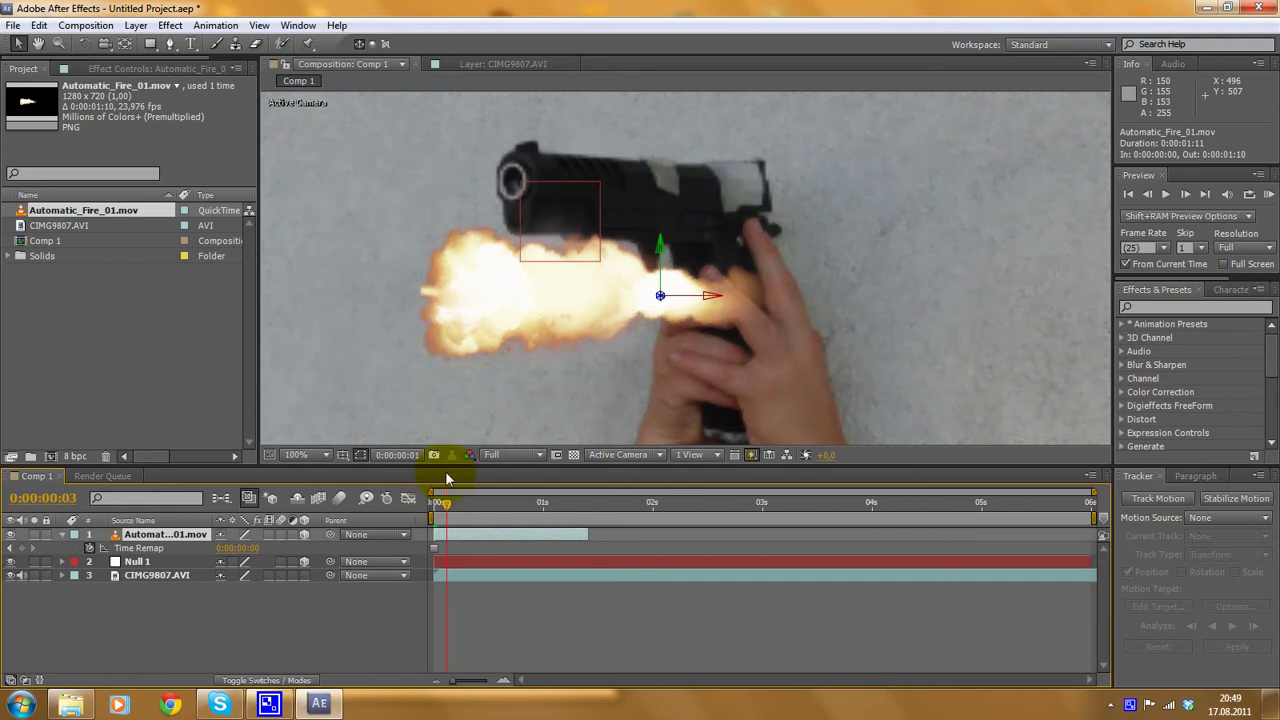
click(62, 534)
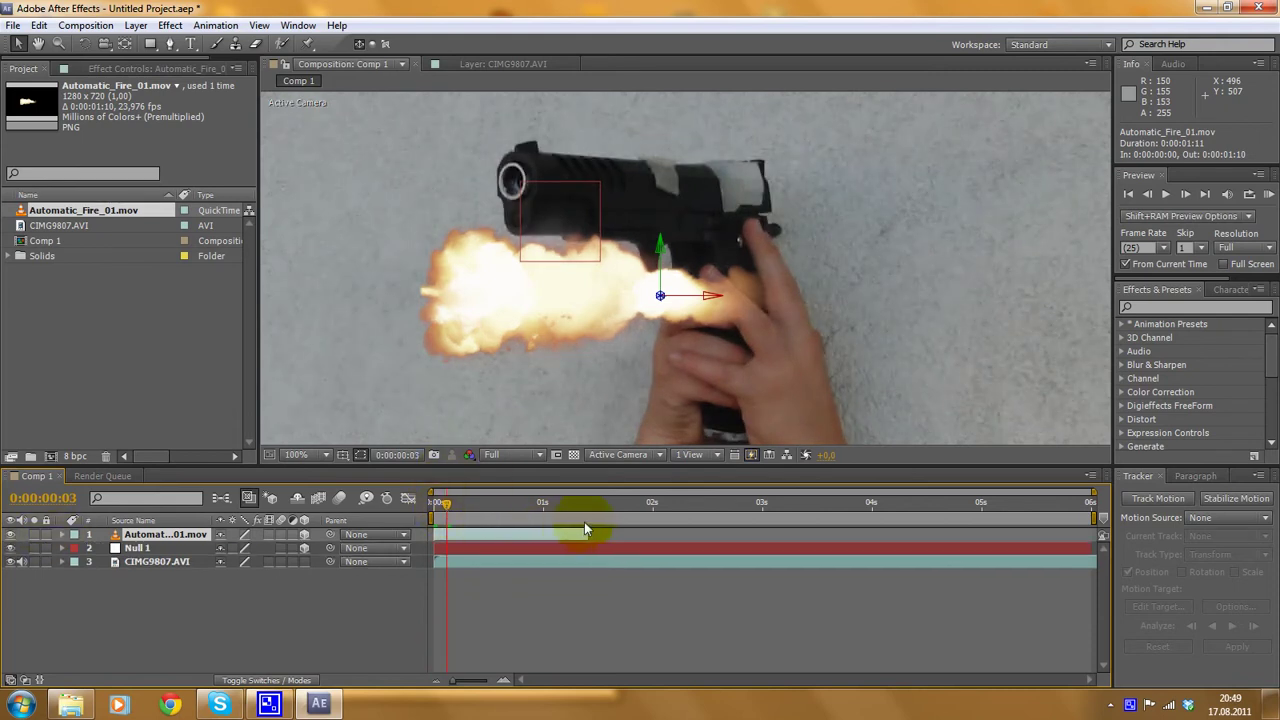
- Extend the frozen muzzle flash layer to the end of the composition and check it at 0:00:01:00
drag(587, 538, 657, 535)
drag(446, 503, 1107, 519)
drag(677, 511, 543, 505)
scroll(559, 289, down, 2)
scroll(559, 289, up, 2)
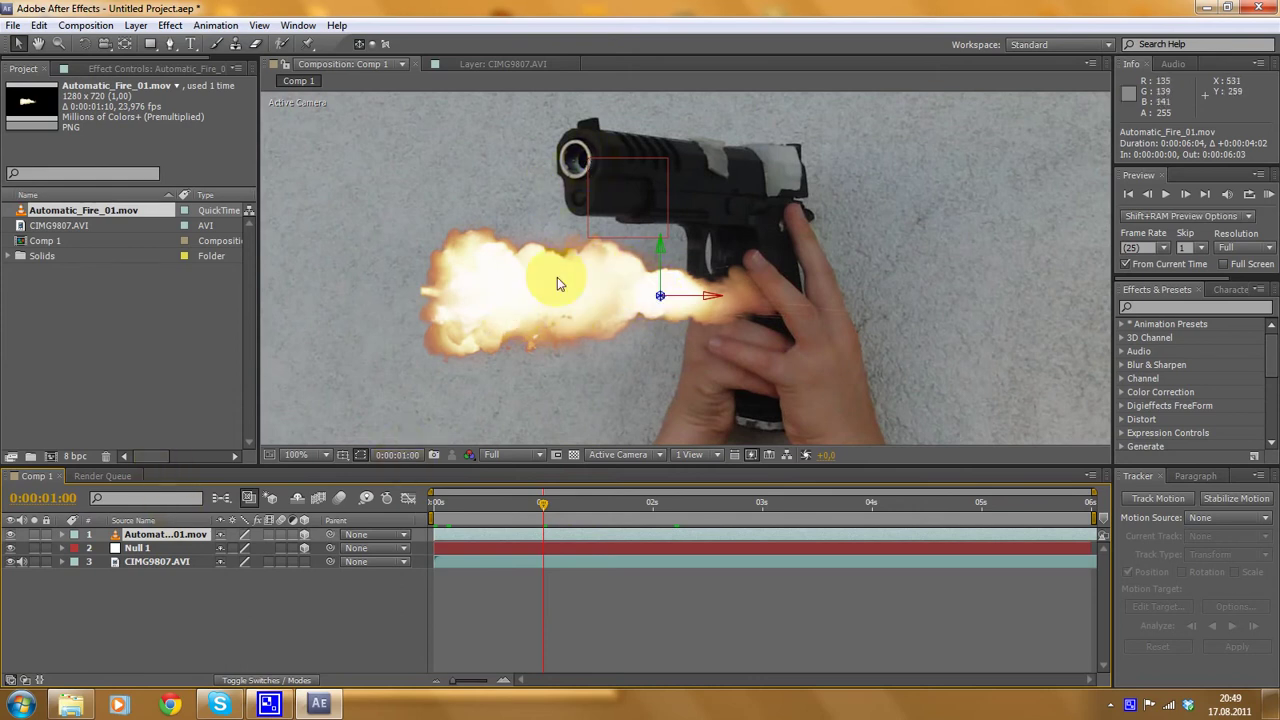
- Set the muzzle flash layer's anchor point to 342, 353, 0, at the edge of the fire
click(63, 535)
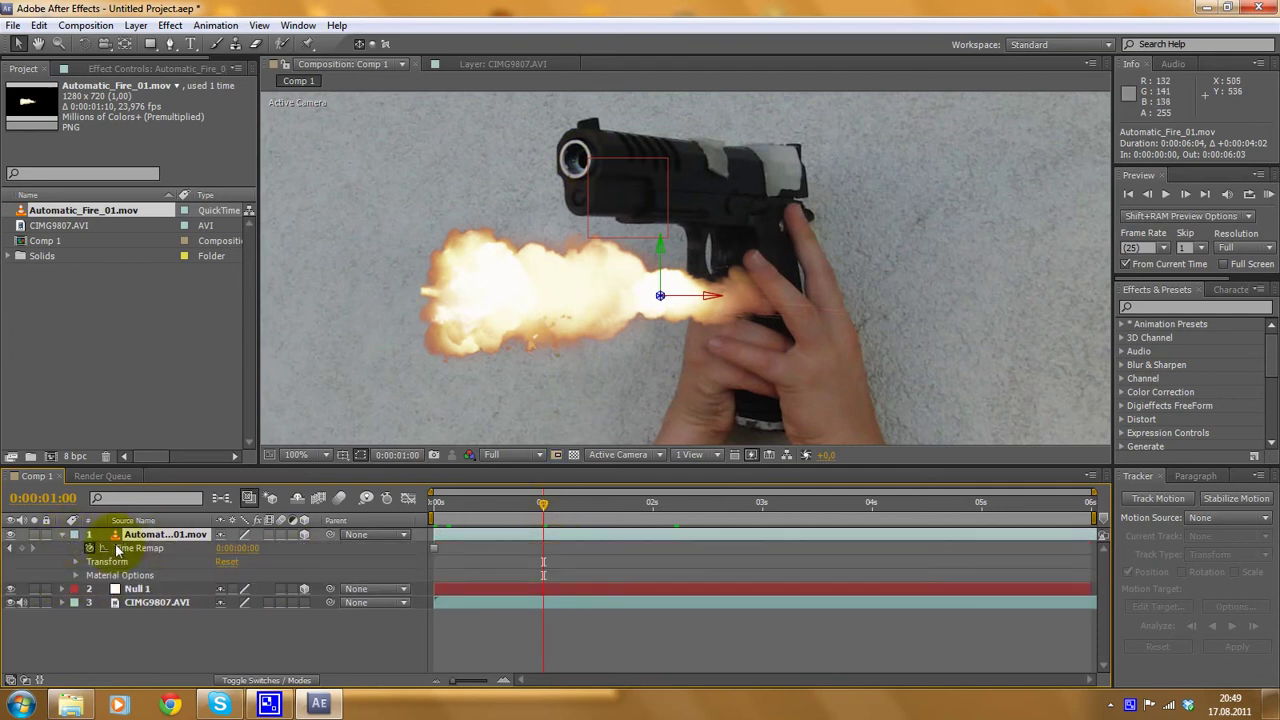
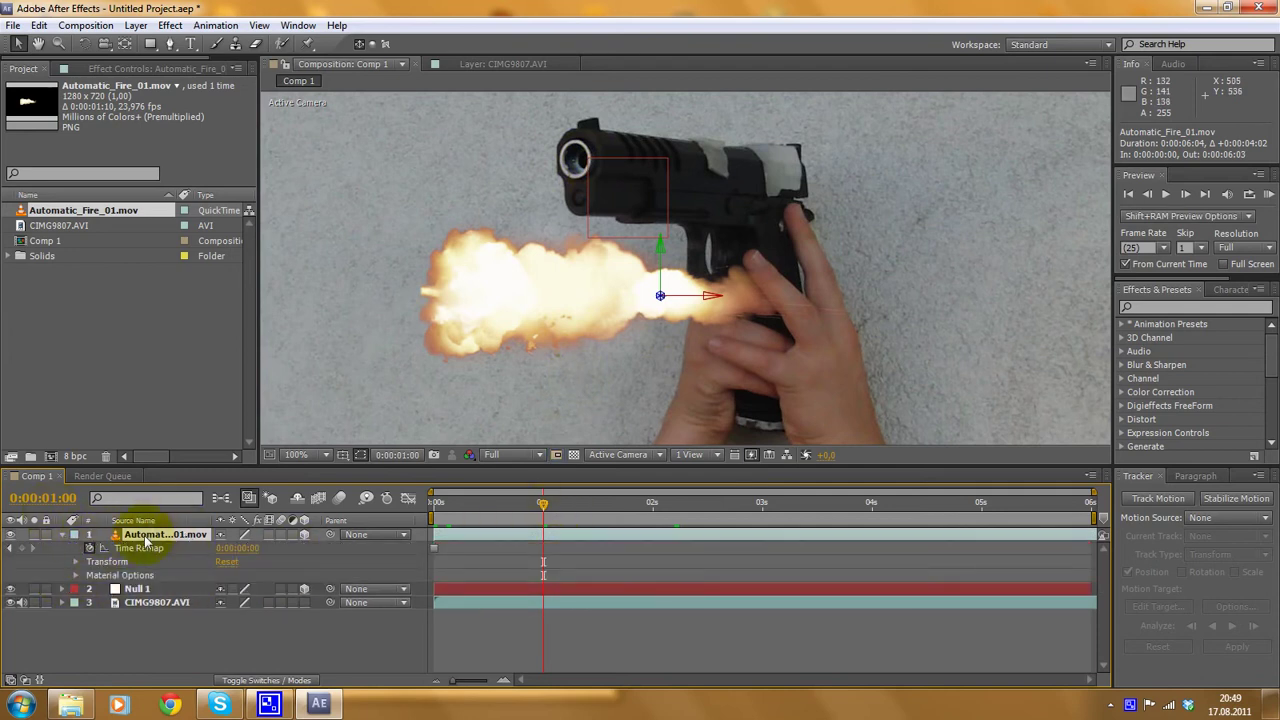
click(530, 299)
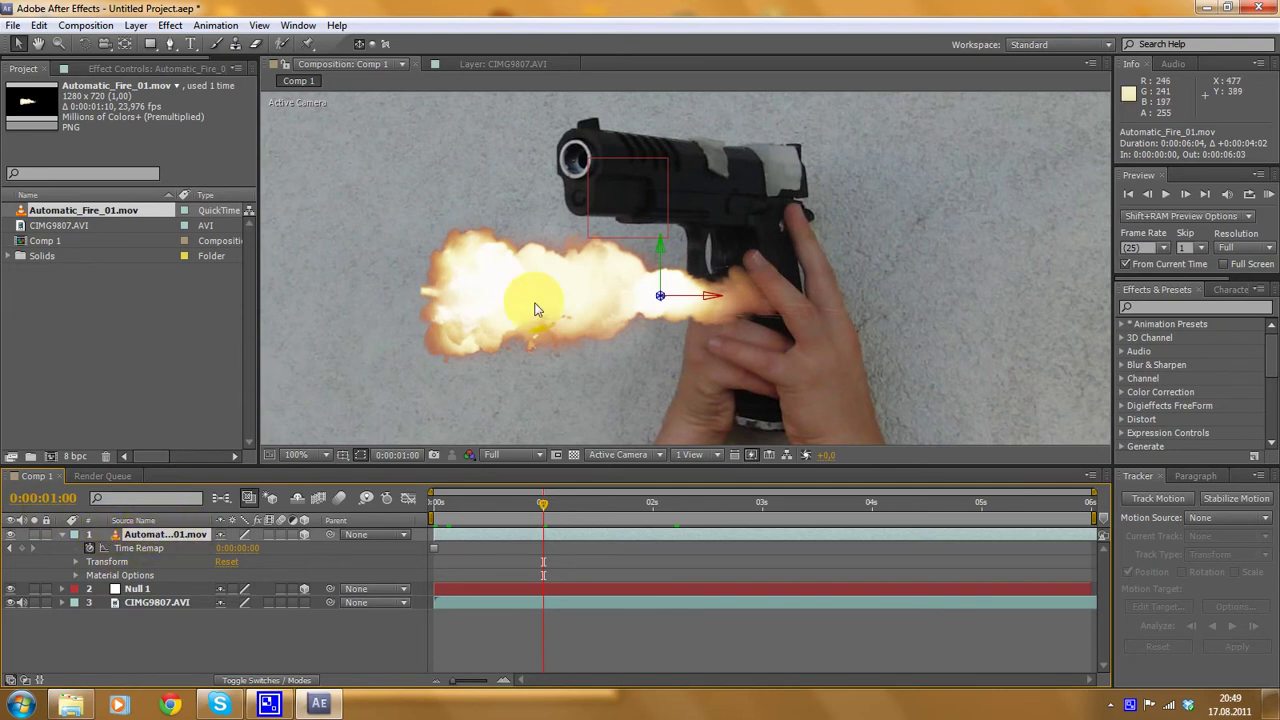
click(89, 549)
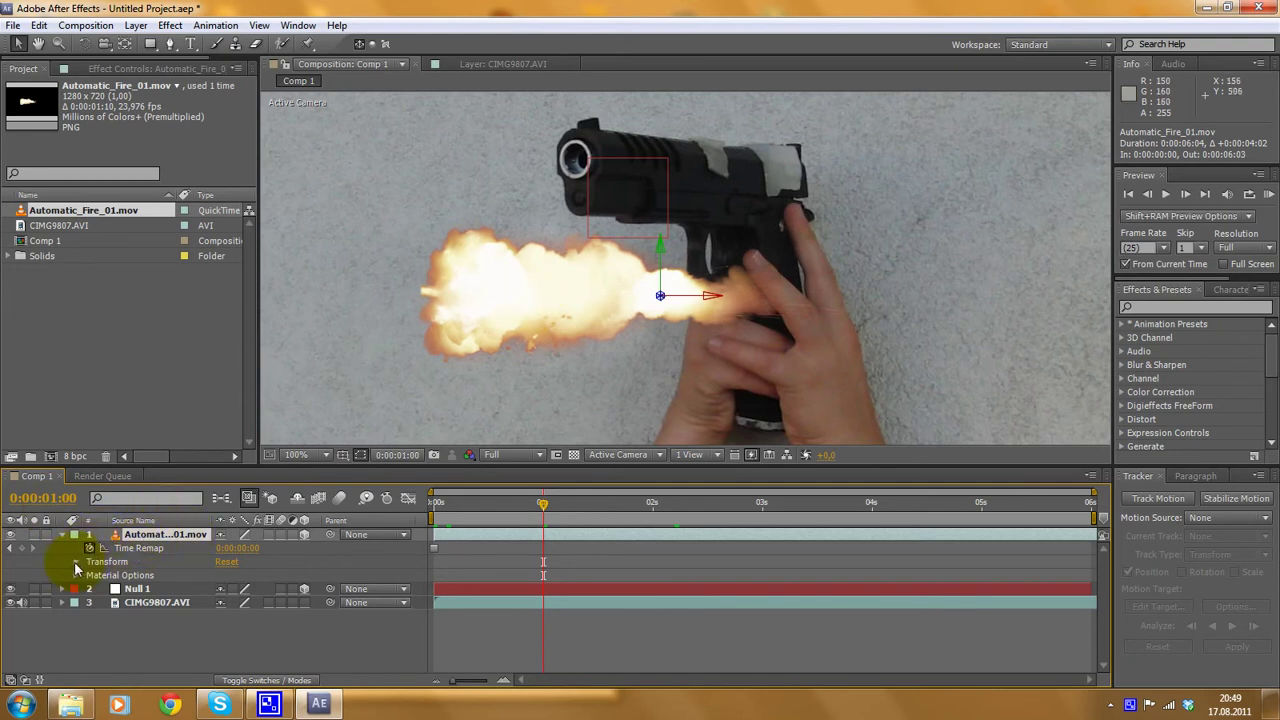
click(77, 568)
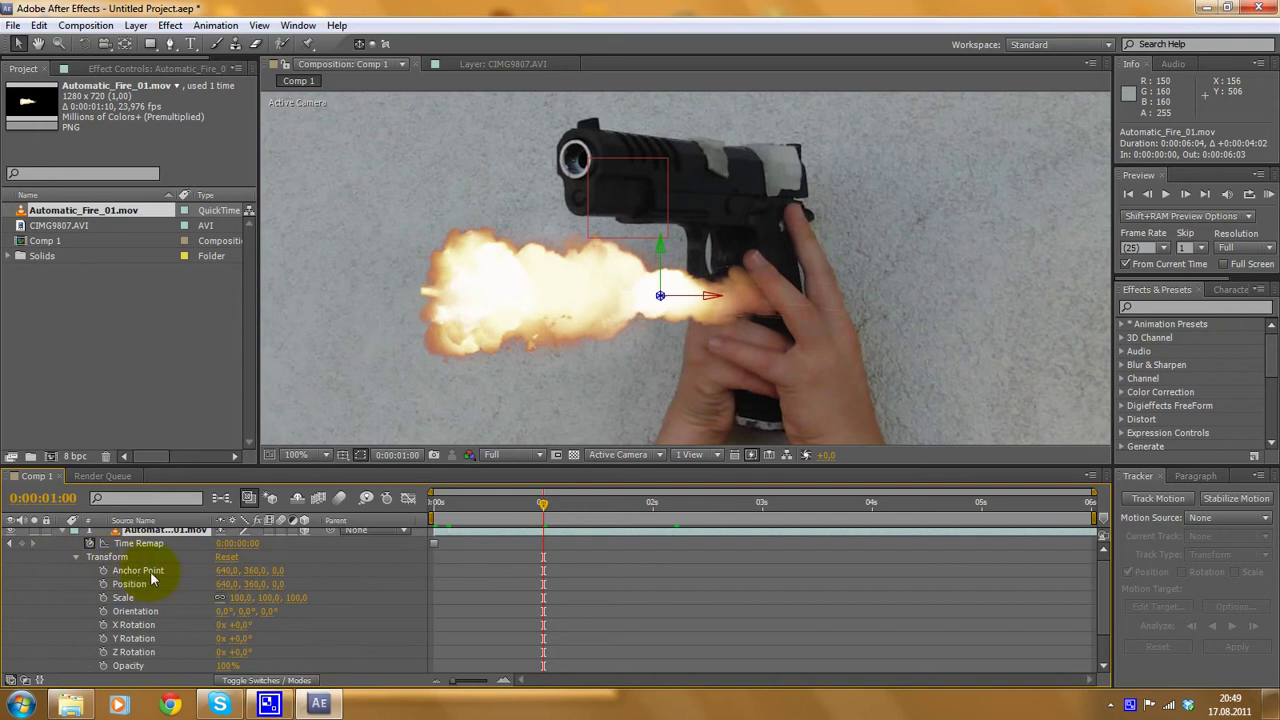
click(240, 568)
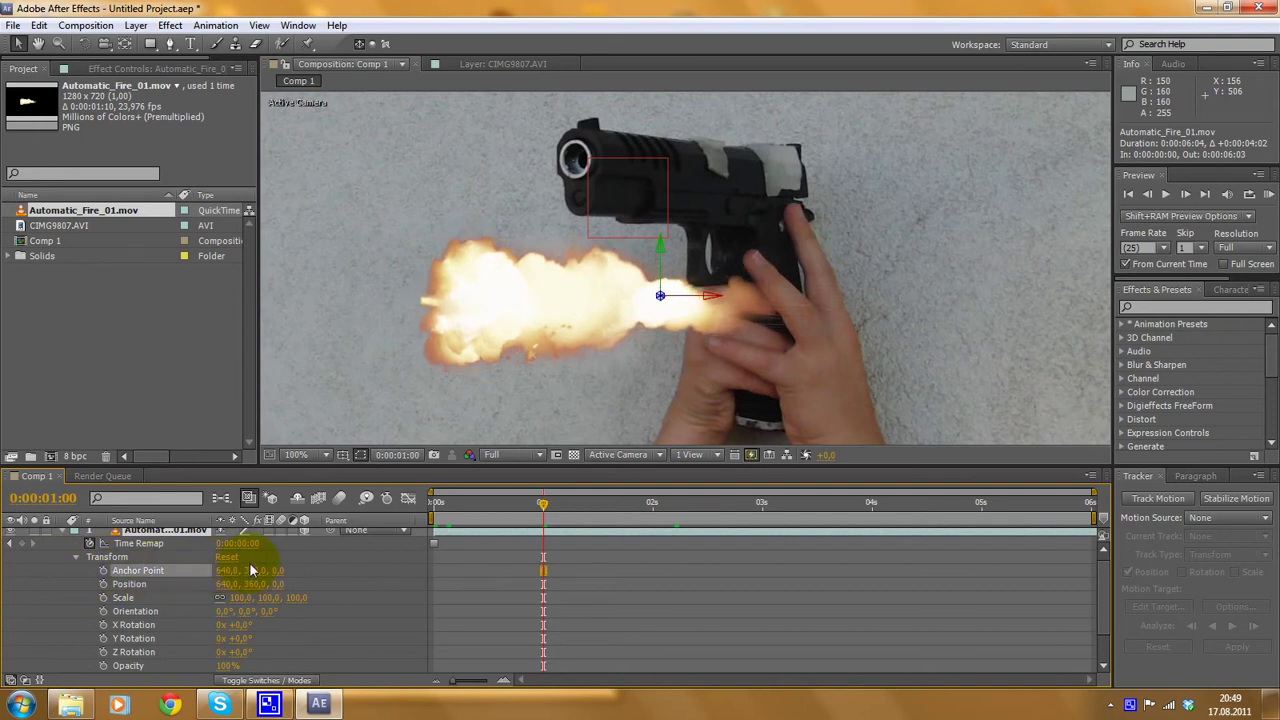
drag(249, 562, 10, 565)
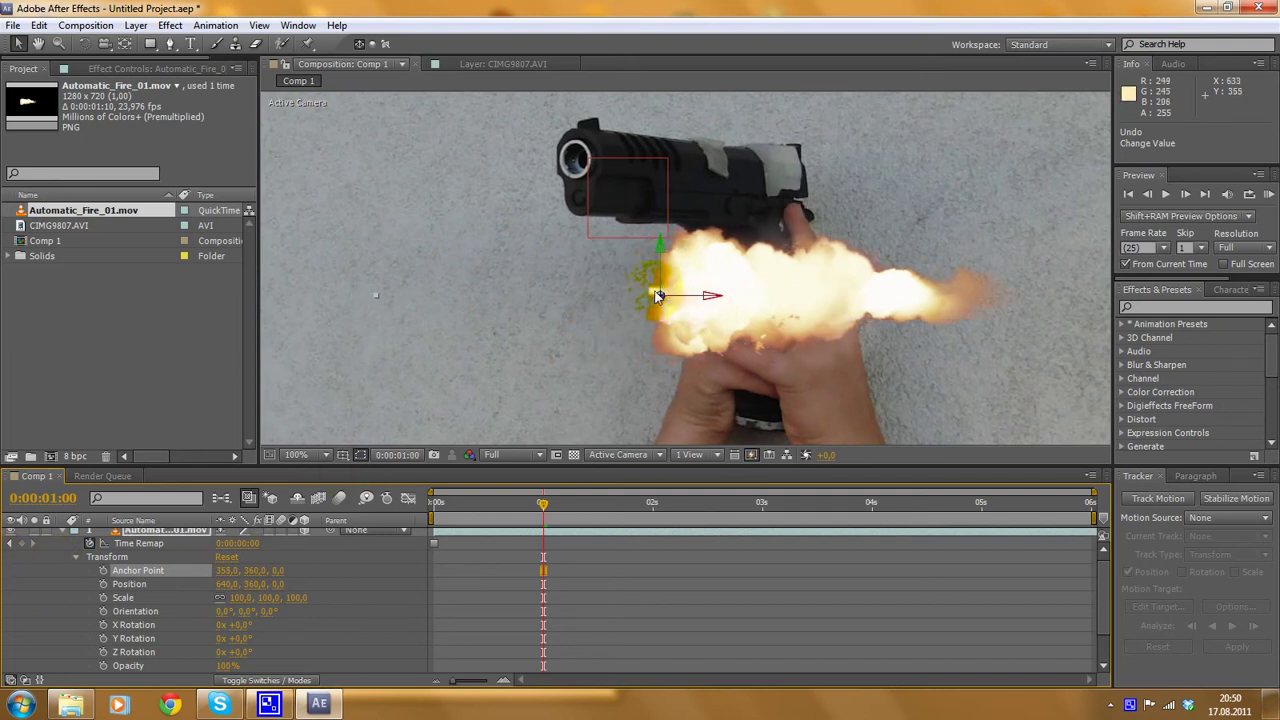
drag(226, 575, 214, 577)
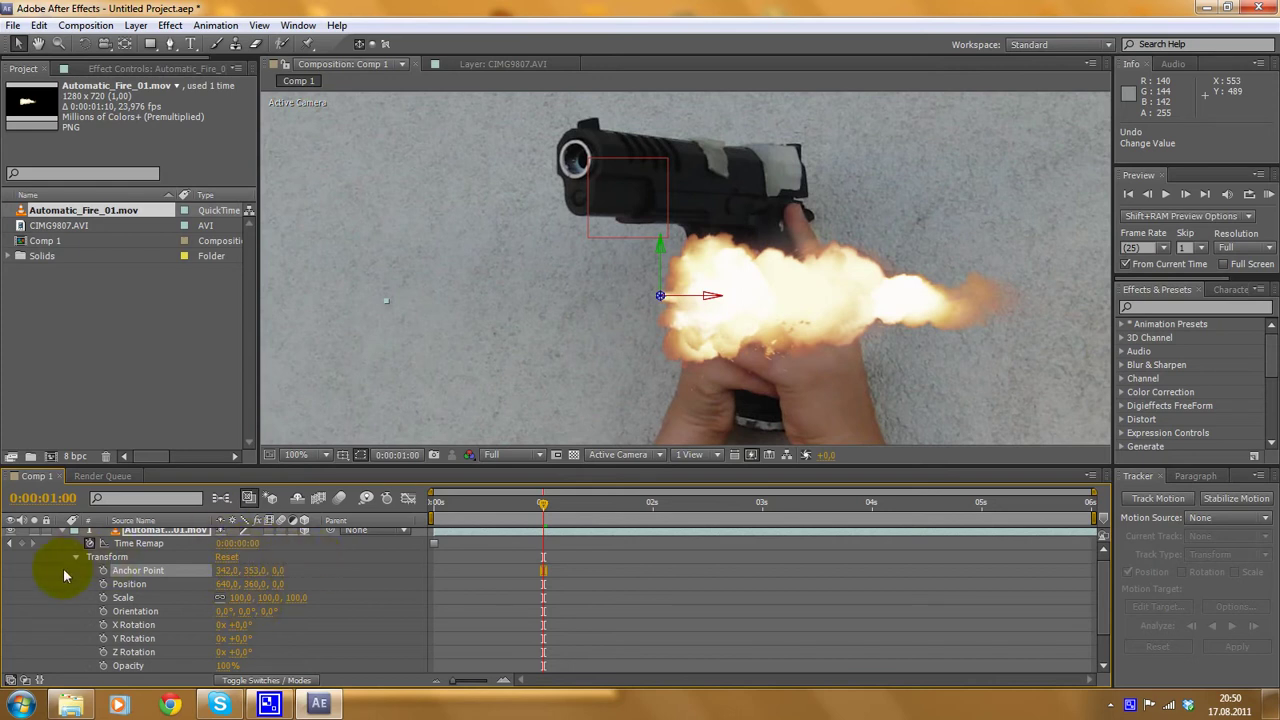
scroll(77, 558, up, 1)
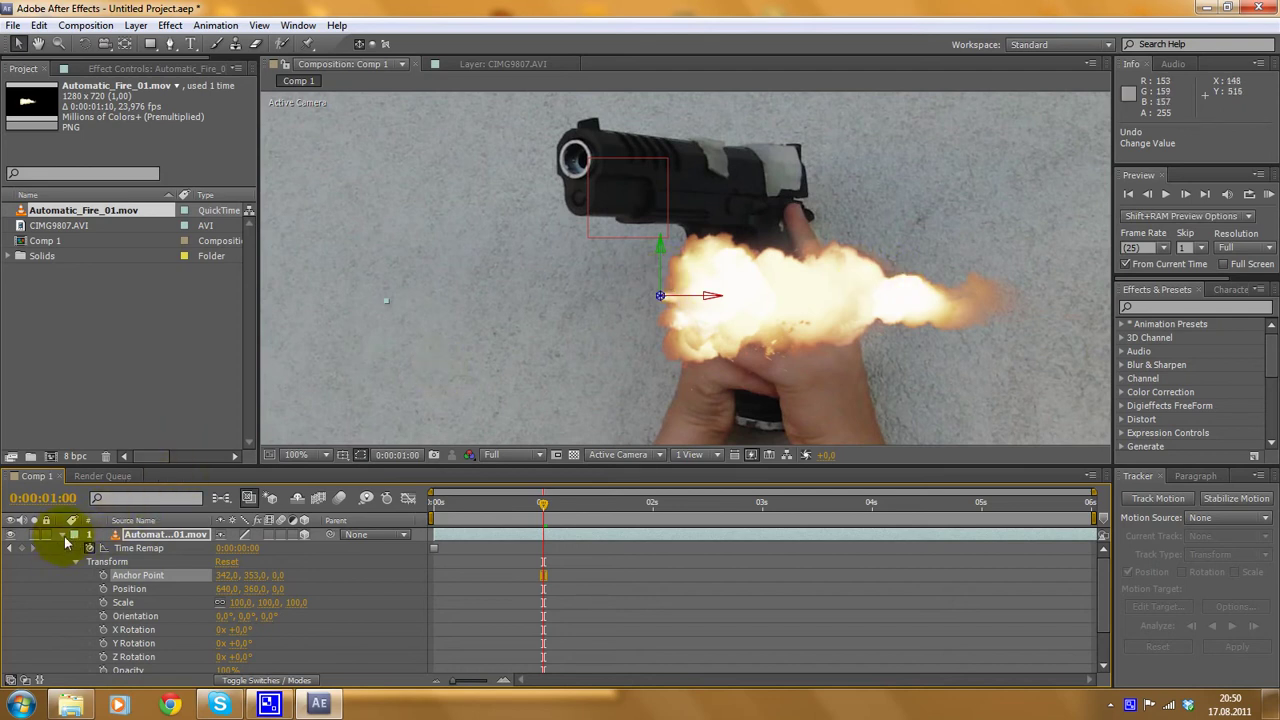
click(63, 536)
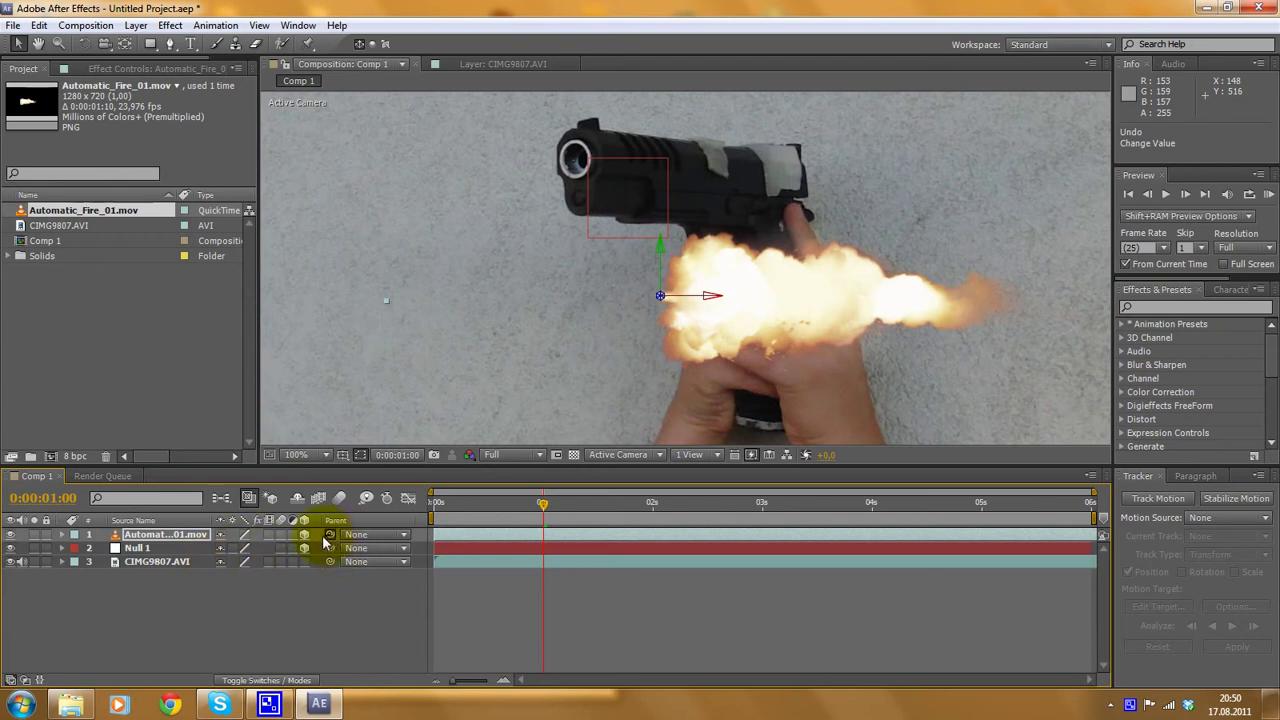
- Parent the muzzle flash layer to Null 1 and scrub through the footage to check that it follows the gun
drag(329, 535, 140, 550)
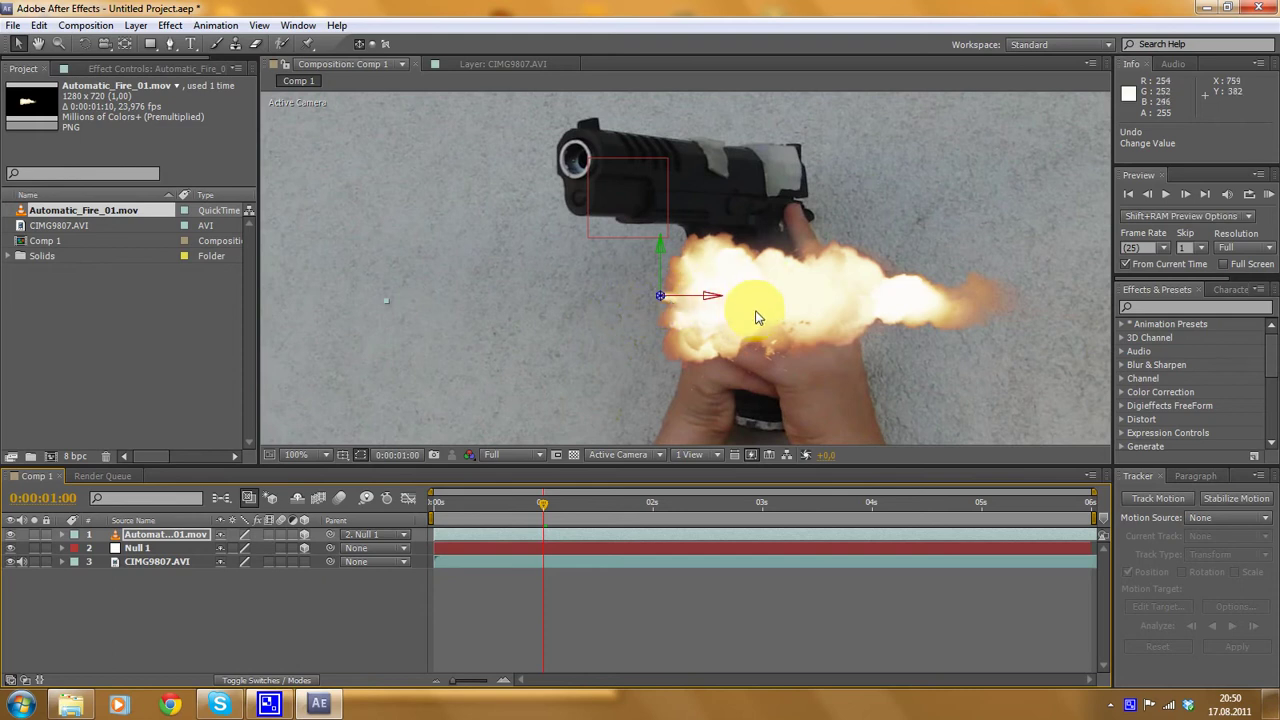
drag(543, 503, 797, 505)
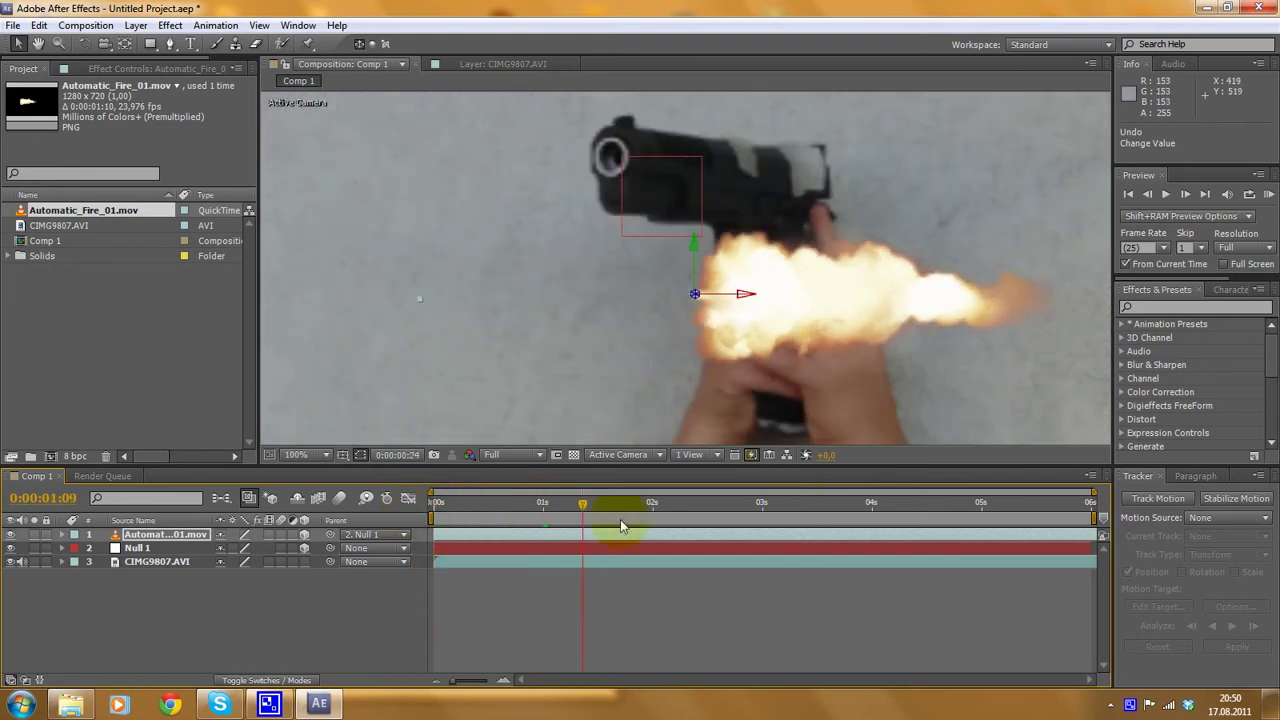
scroll(638, 422, down, 2)
drag(596, 507, 771, 450)
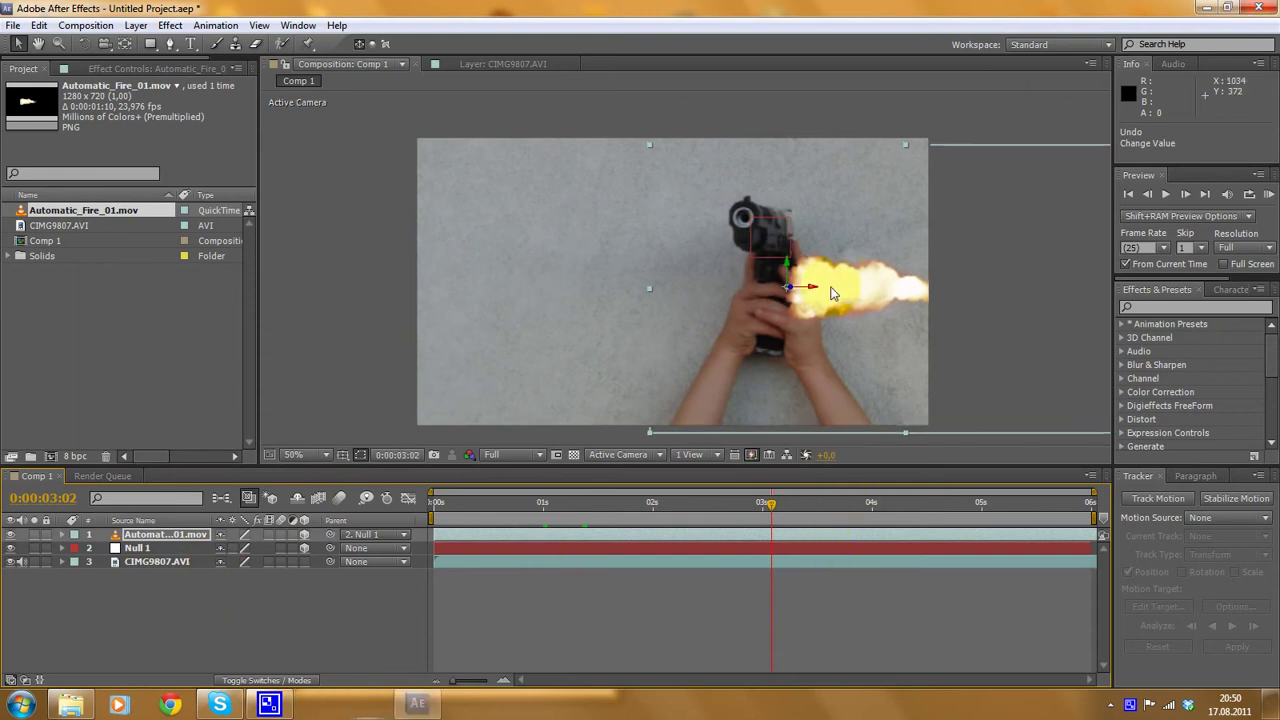
scroll(796, 332, up, 2)
scroll(869, 327, down, 2)
- At the first frame, move the muzzle flash onto the gun's muzzle, at position about -1, 2.7, 0
drag(771, 505, 440, 505)
scroll(651, 347, up, 2)
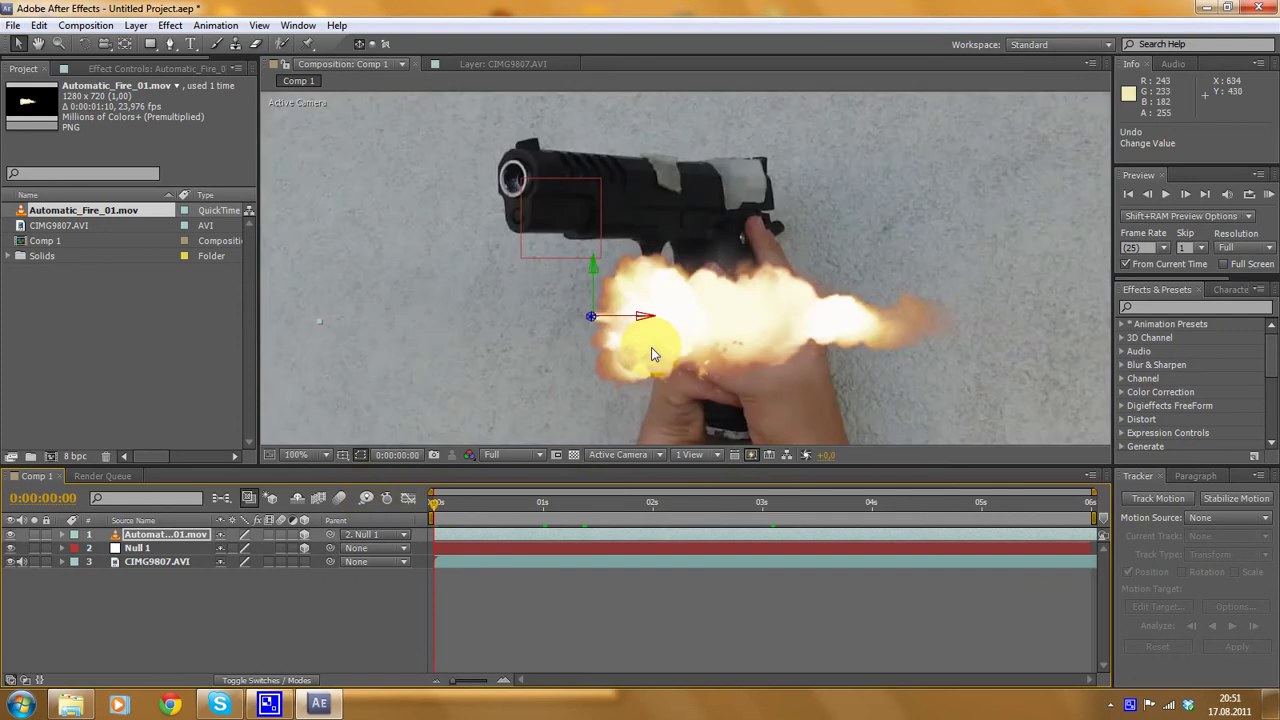
drag(641, 312, 603, 145)
drag(645, 186, 566, 190)
drag(521, 152, 520, 147)
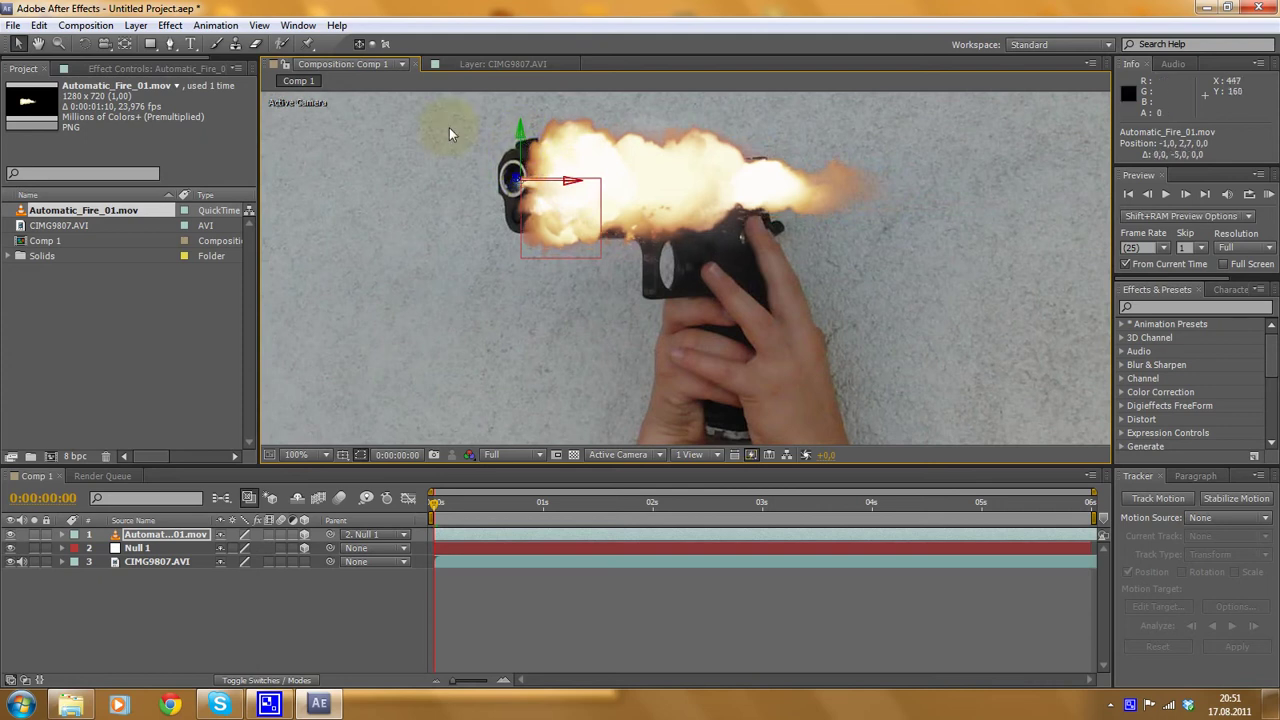
- Rotate the flash in 3D so it fires out of the barrel, with an orientation of about 182.5°, 36.1°, 176.4°
click(84, 43)
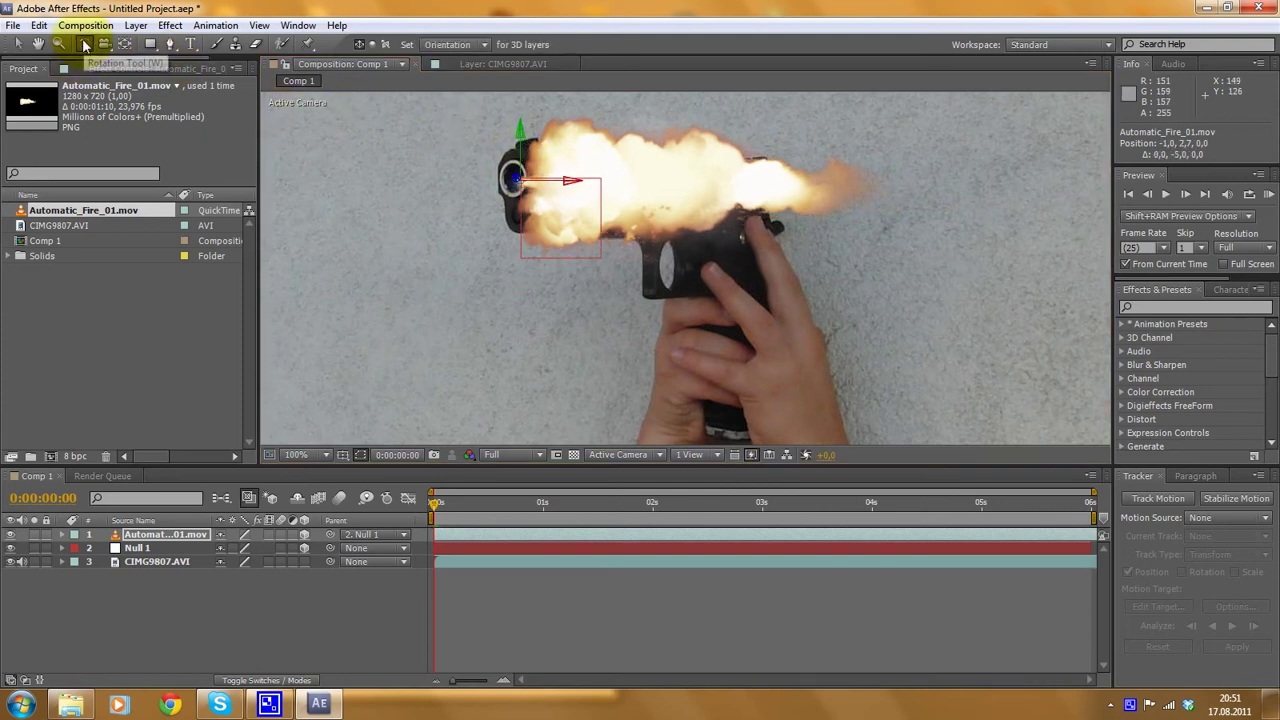
drag(523, 135, 404, 134)
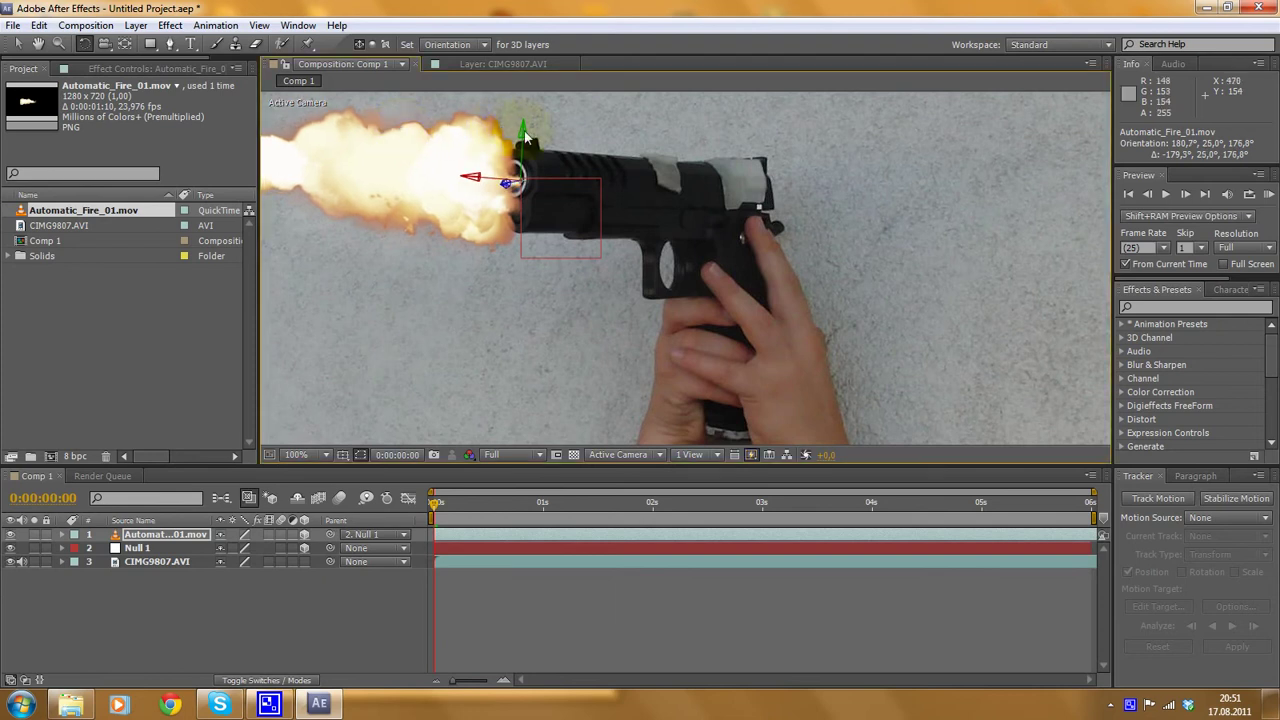
key(comma)
scroll(590, 252, up, 2)
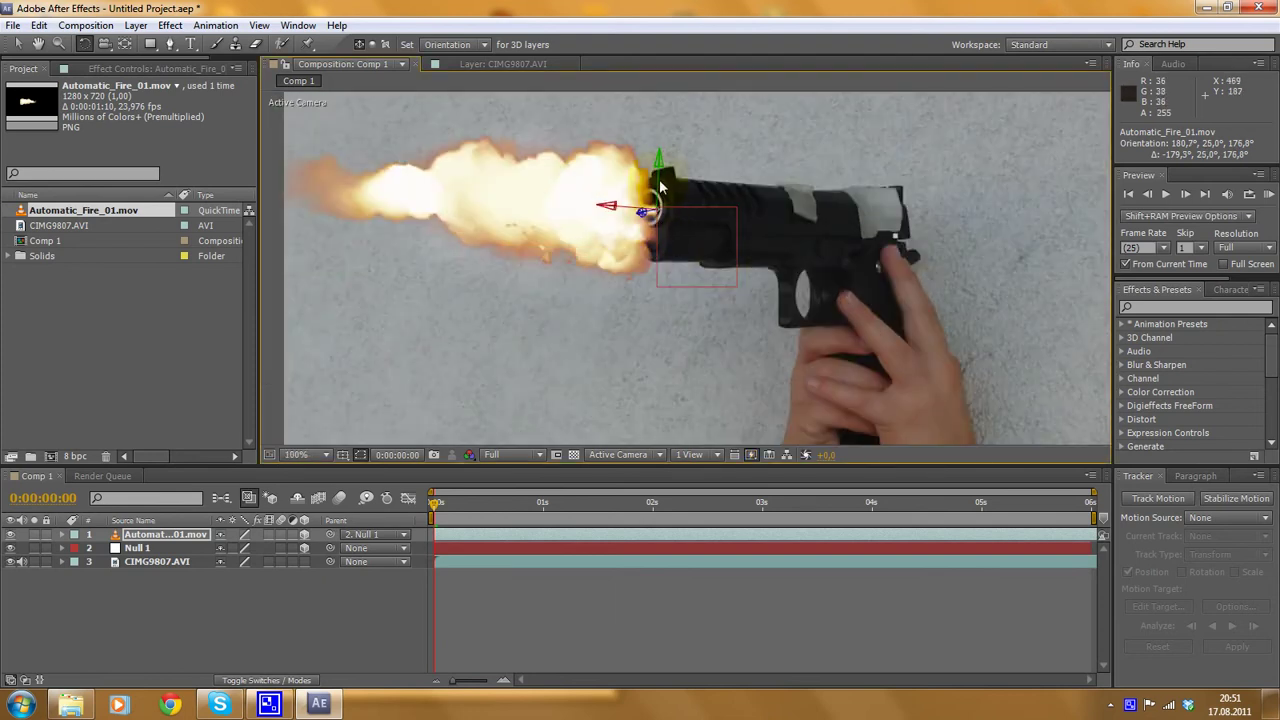
drag(660, 168, 636, 212)
drag(663, 165, 655, 161)
scroll(821, 286, down, 2)
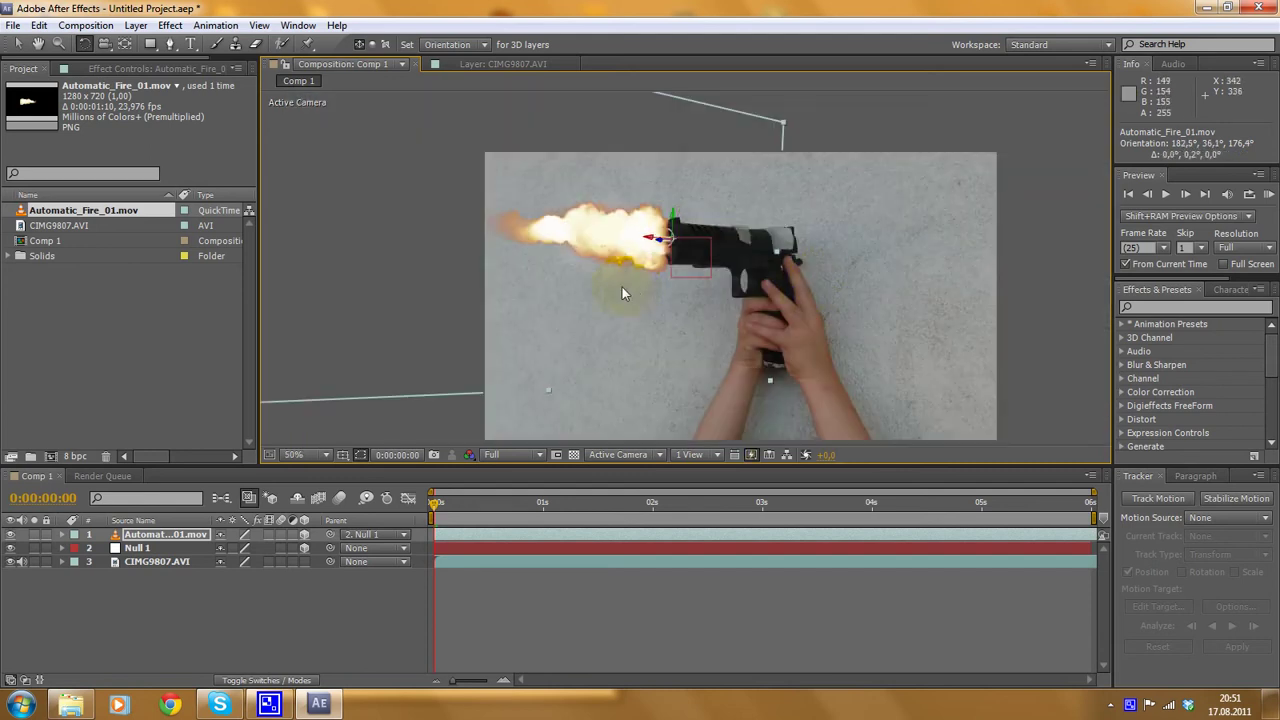
scroll(622, 287, up, 2)
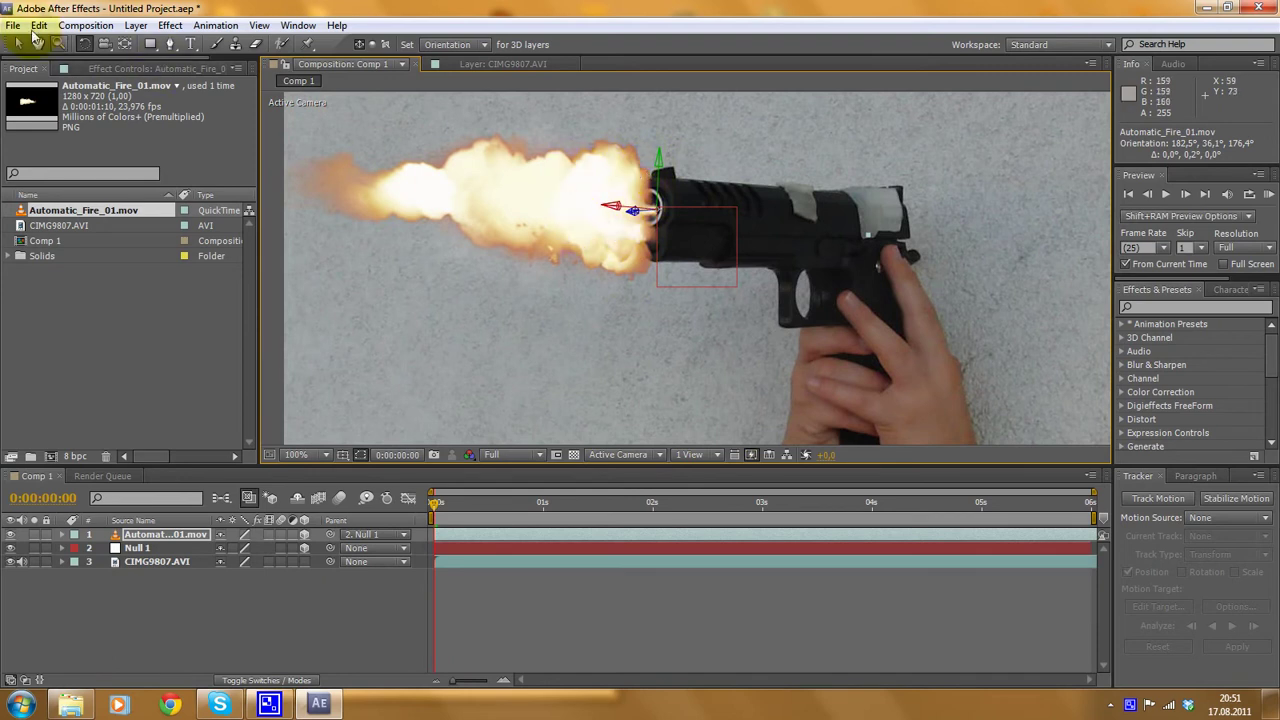
- Switch the composition to the Top view and examine the angle of the flash relative to its anchor and Null 1
click(619, 456)
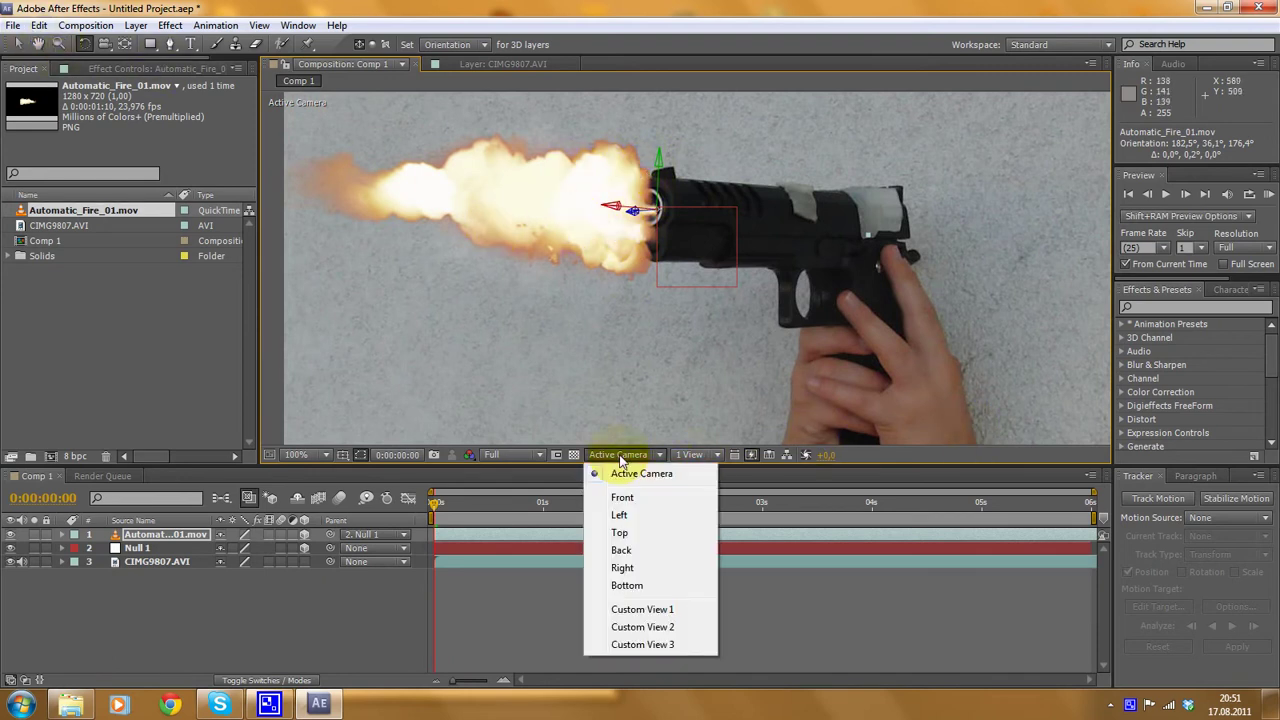
click(620, 532)
scroll(730, 251, up, 1)
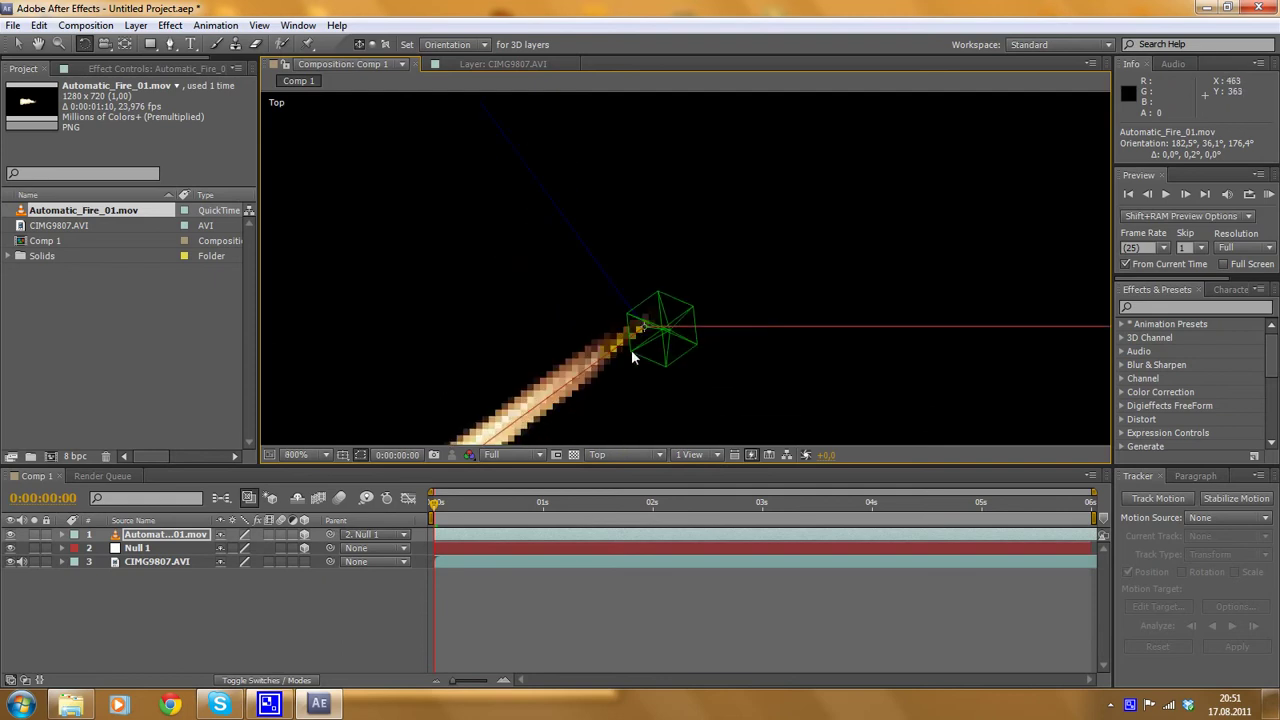
scroll(631, 349, down, 5)
scroll(651, 391, up, 5)
scroll(862, 279, down, 2)
scroll(743, 237, up, 2)
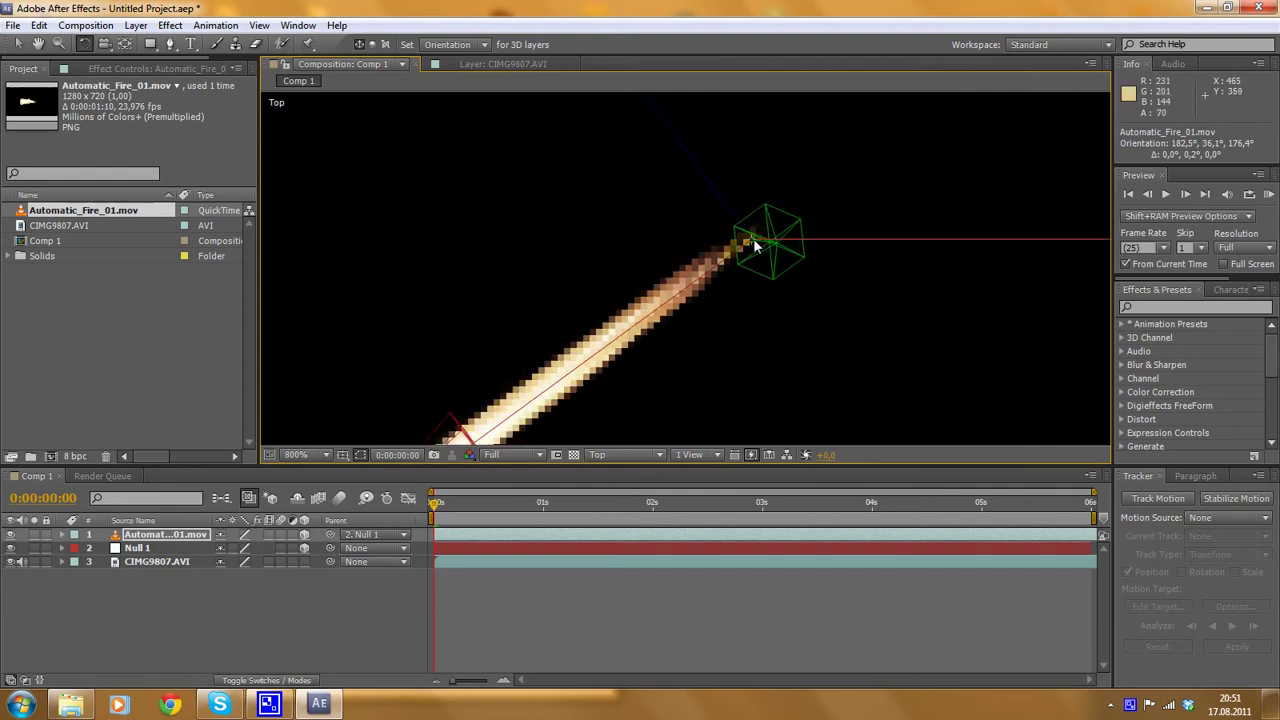
- In the Top view, move the flash so its base meets the corner of Null 1, at position about -1.5, 2.6, 0.6
scroll(755, 241, down, 1)
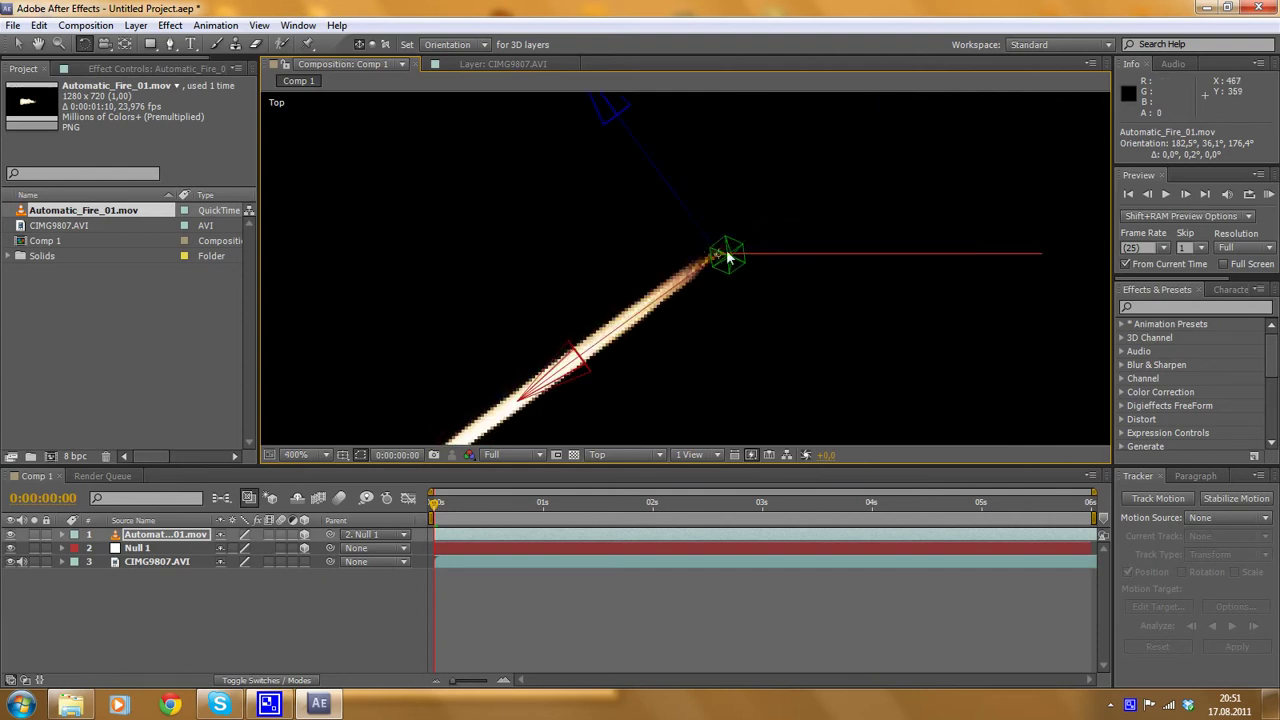
scroll(728, 258, down, 1)
scroll(760, 262, up, 2)
scroll(740, 260, down, 2)
scroll(593, 340, up, 5)
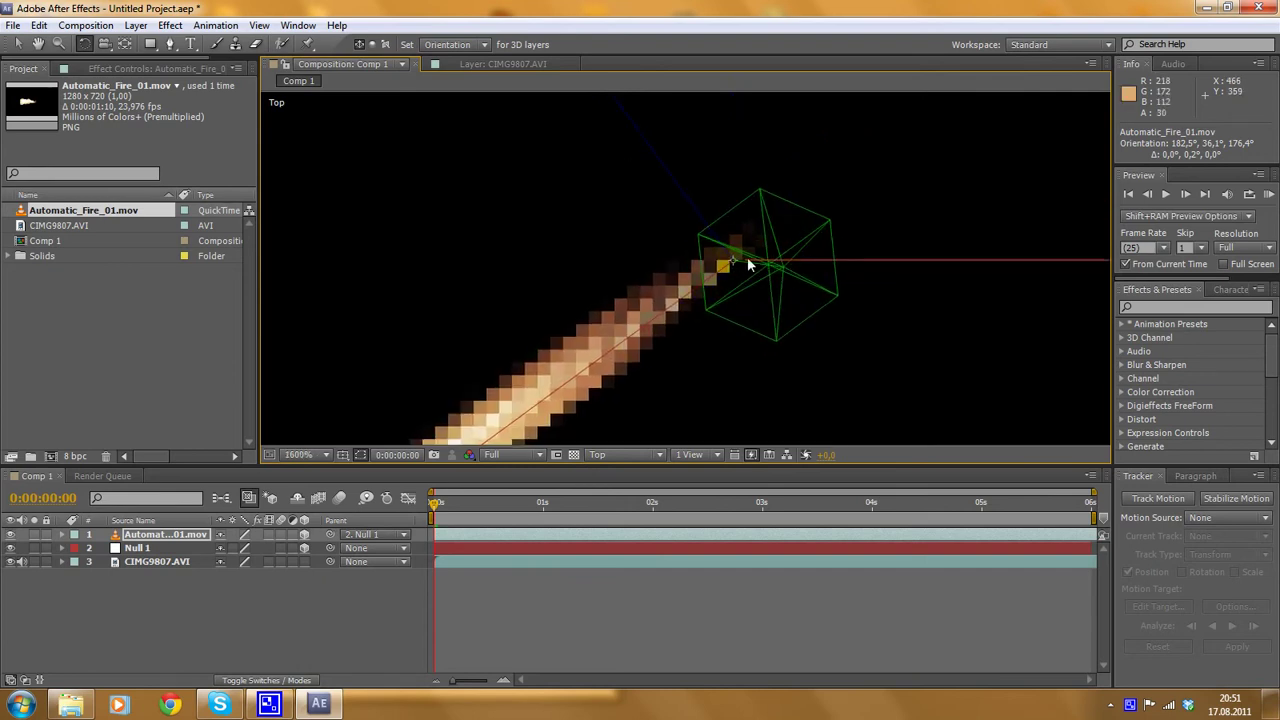
scroll(690, 305, down, 6)
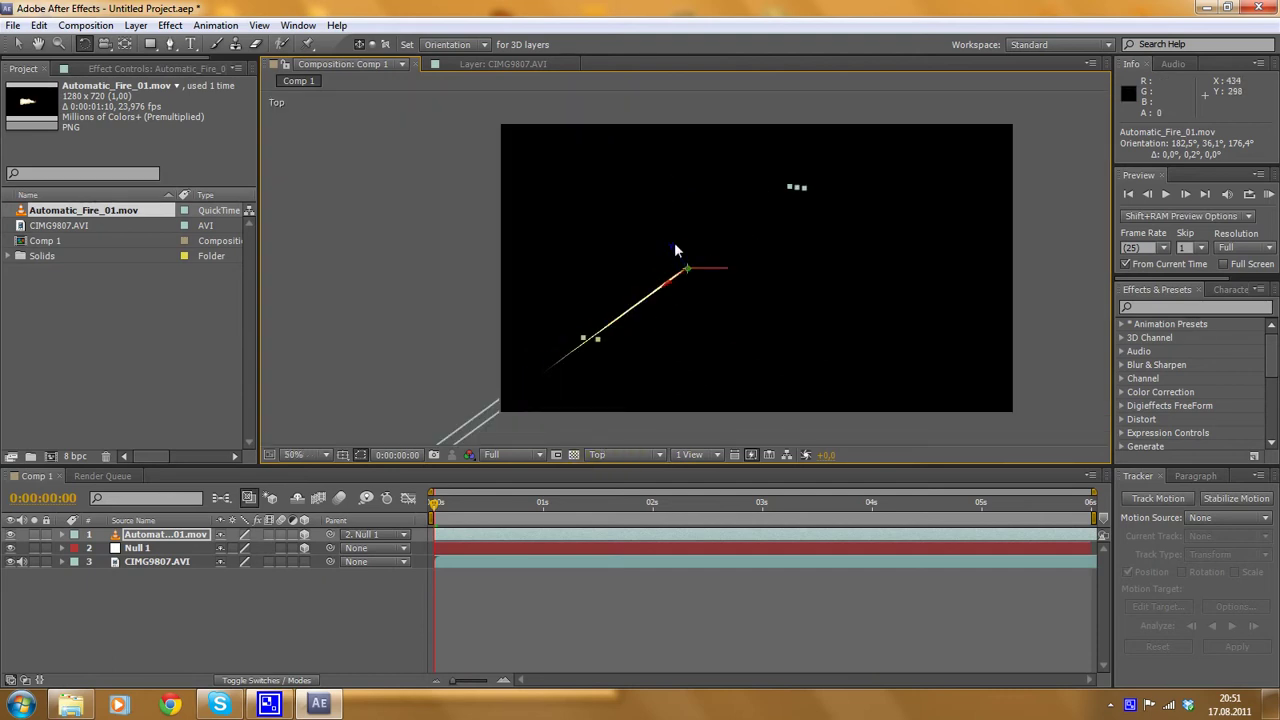
click(18, 43)
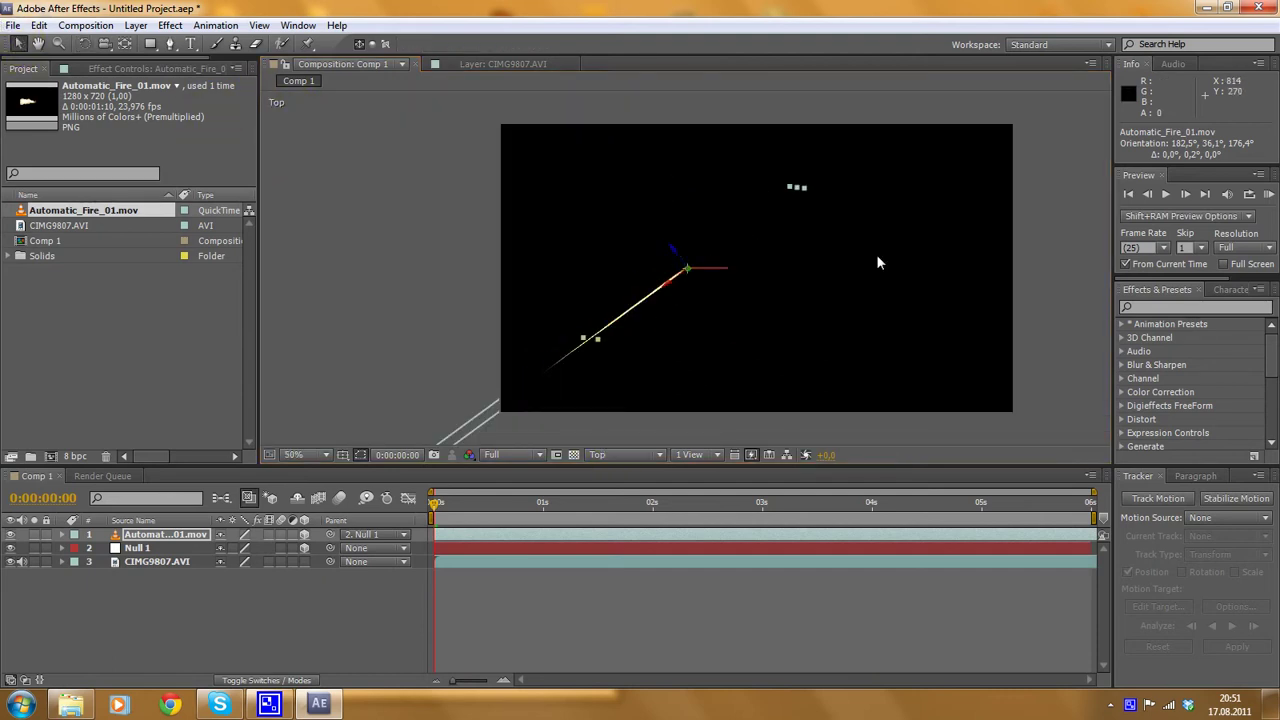
mouse_move(678, 258)
mouse_down()
mouse_move(689, 280)
mouse_move(608, 175)
mouse_move(627, 294)
mouse_up()
scroll(790, 295, up, 6)
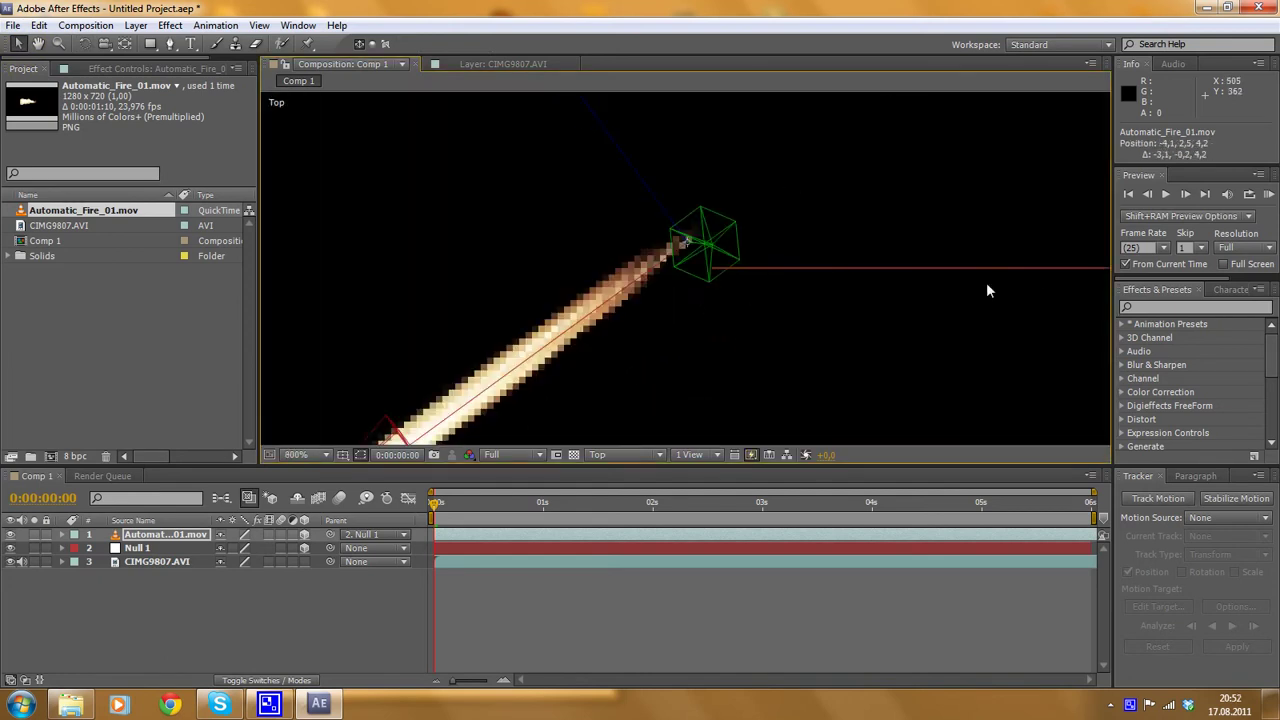
key(comma)
key(comma)
click(625, 175)
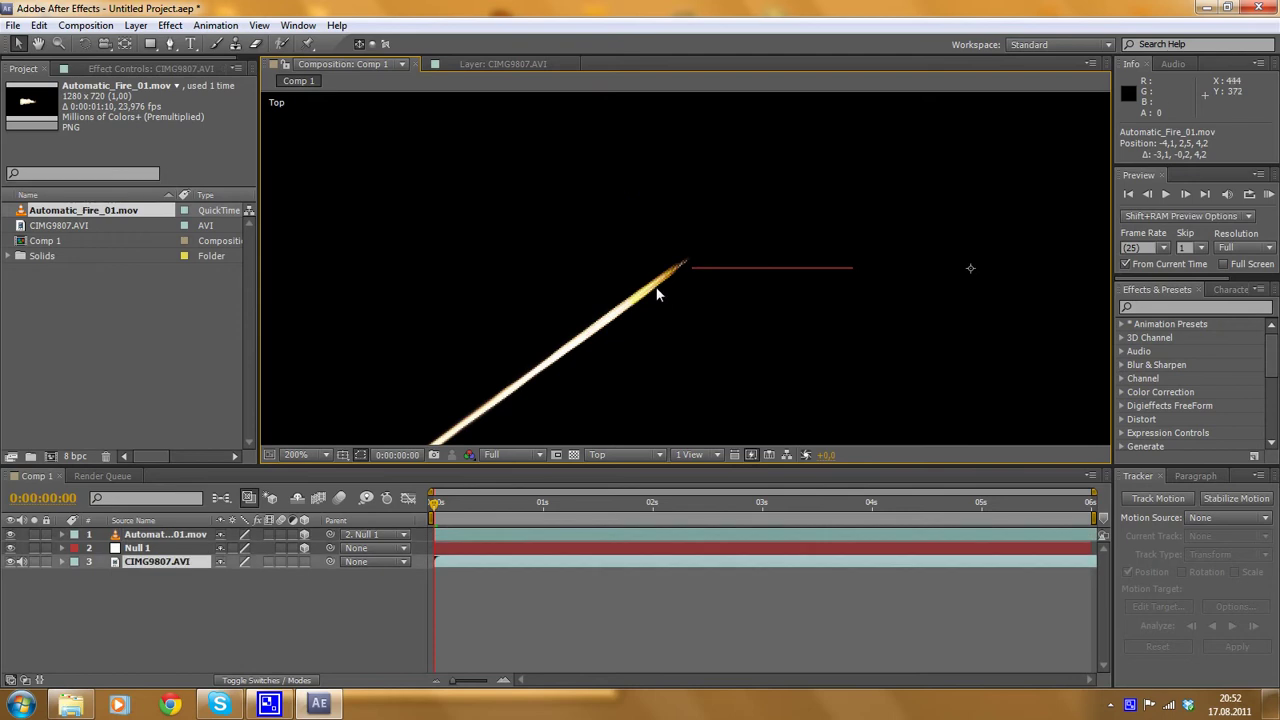
click(575, 343)
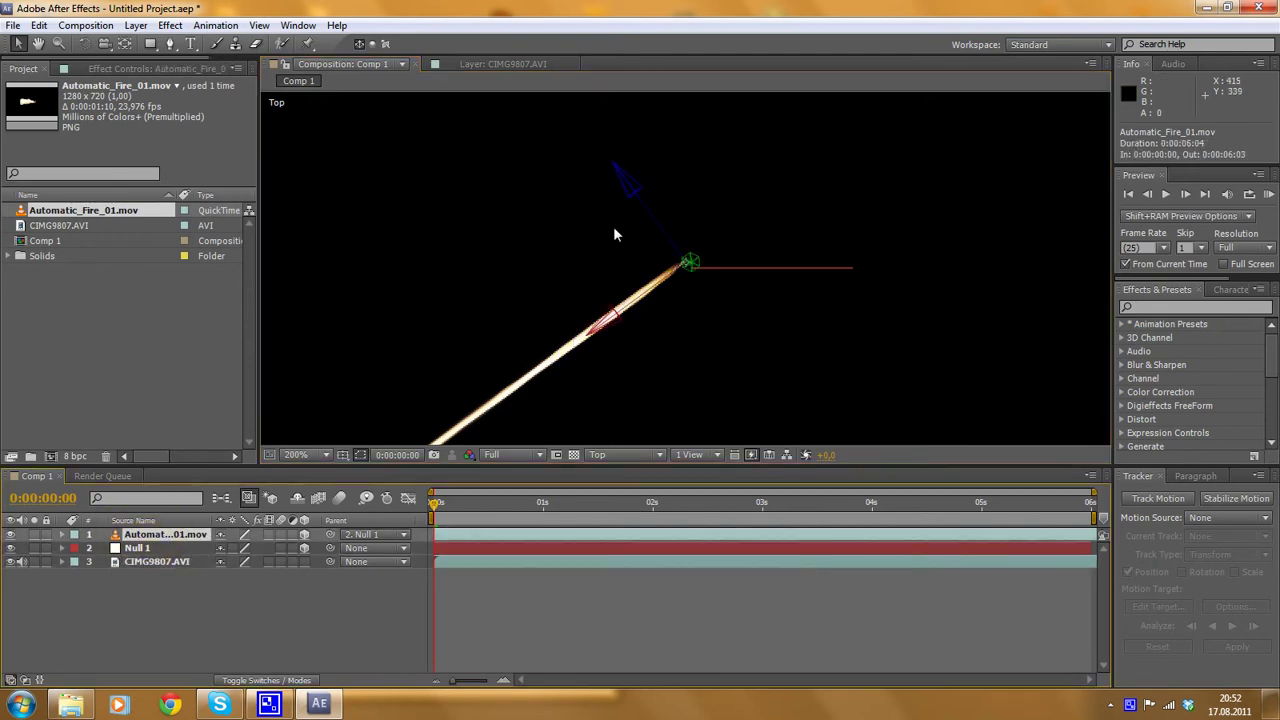
drag(628, 190, 634, 194)
- In the Front view, adjust the flash's height to meet the corner of Null 1, at position about -1.5, -0.4, 0.6
click(600, 456)
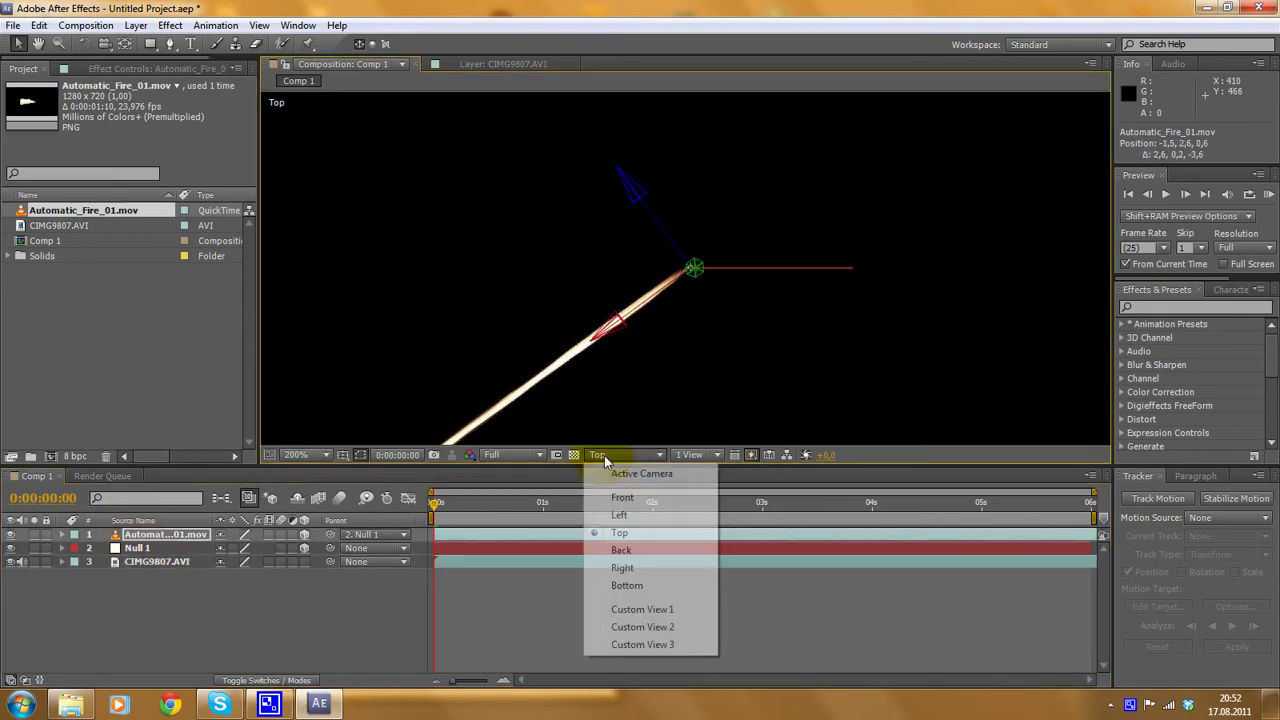
click(640, 498)
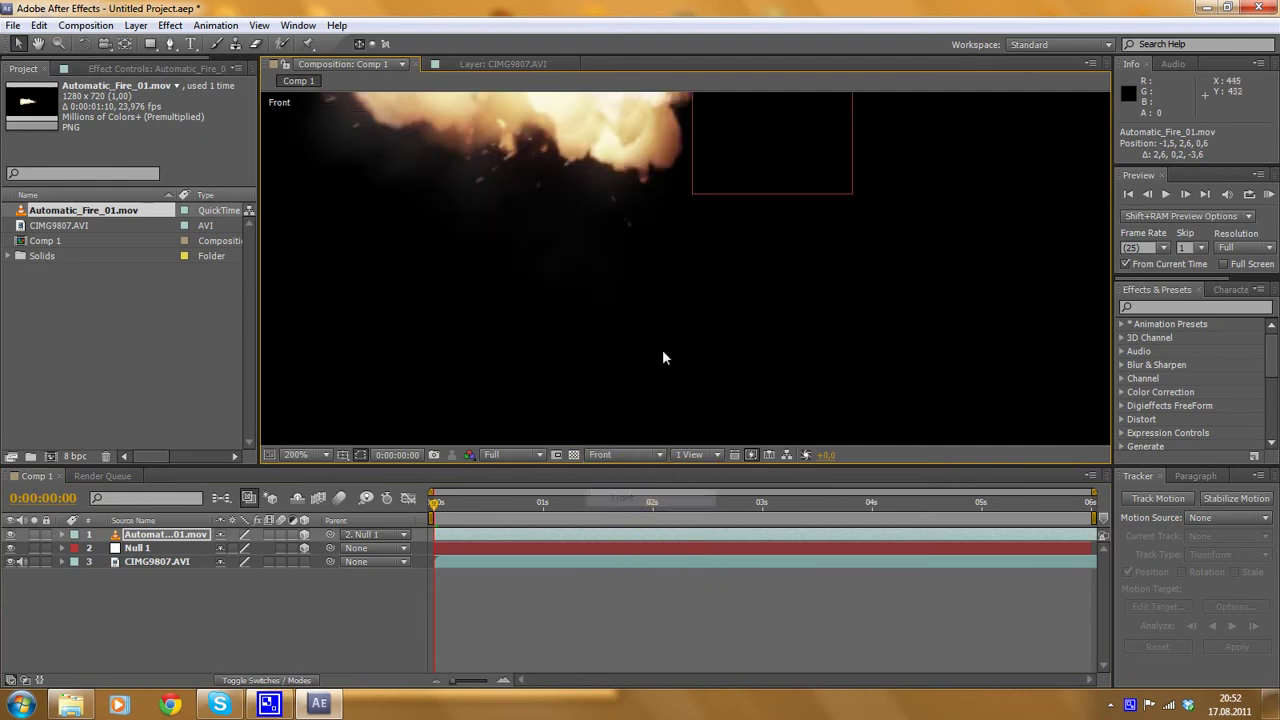
scroll(686, 270, up, 5)
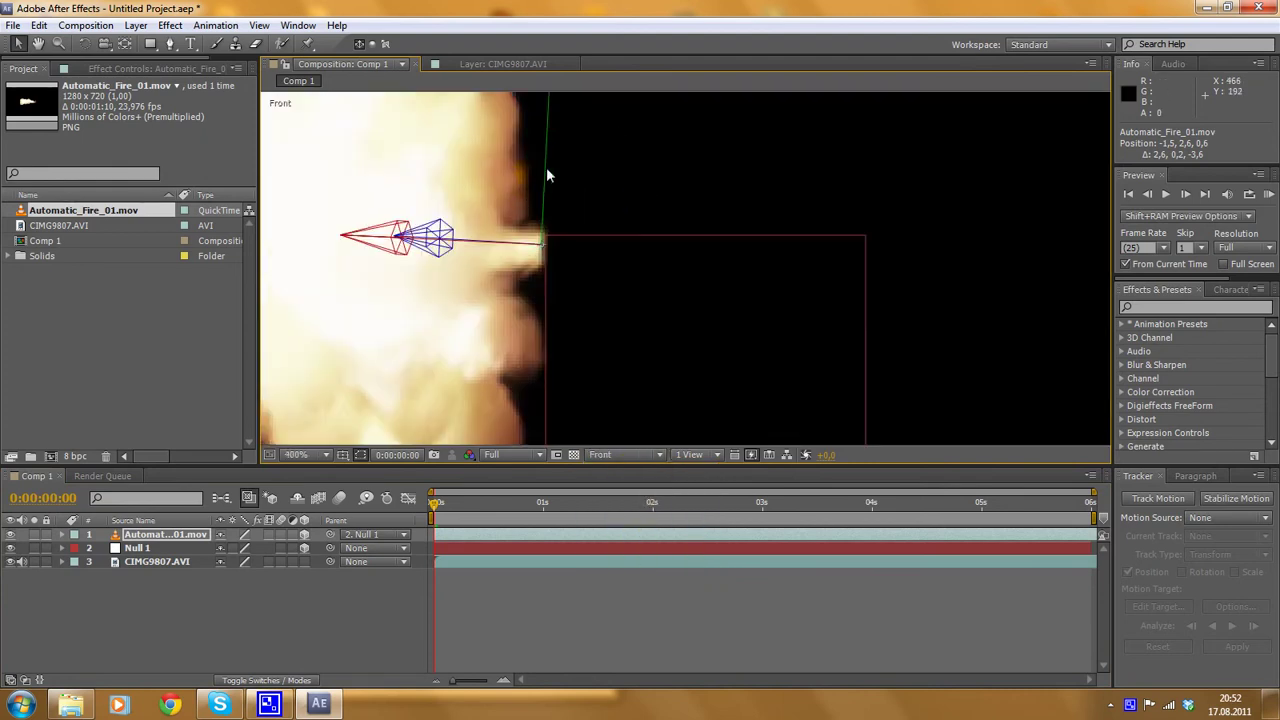
scroll(615, 210, down, 2)
drag(637, 193, 638, 186)
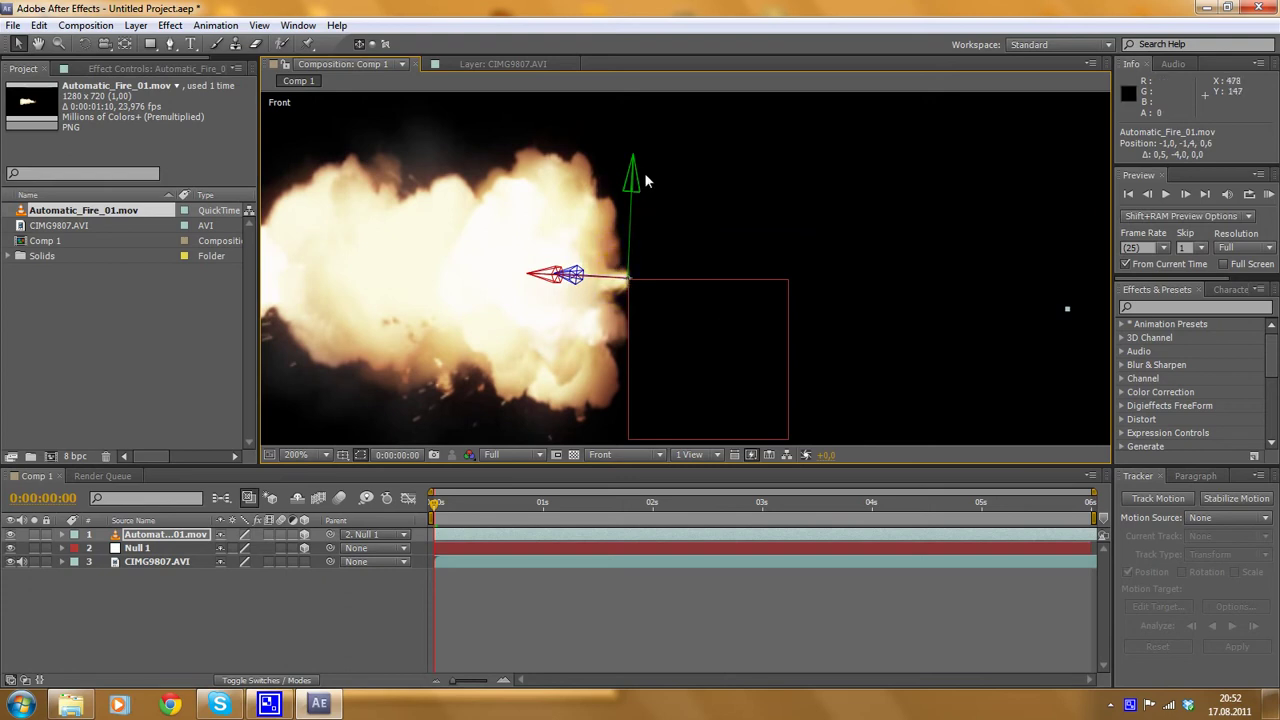
drag(640, 186, 634, 186)
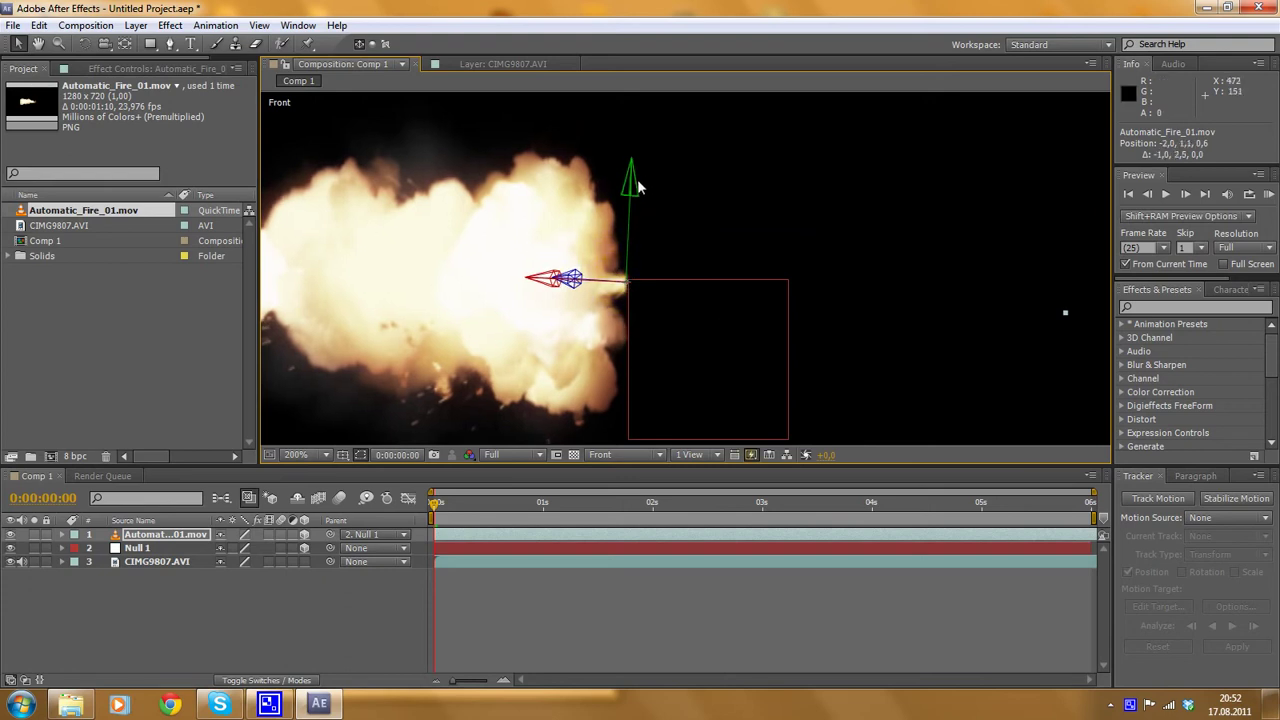
- Return to the Active Camera view and shift the flash along its firing axis to position about -7.9, -0.7, -4.1
click(606, 455)
click(630, 473)
scroll(626, 317, down, 3)
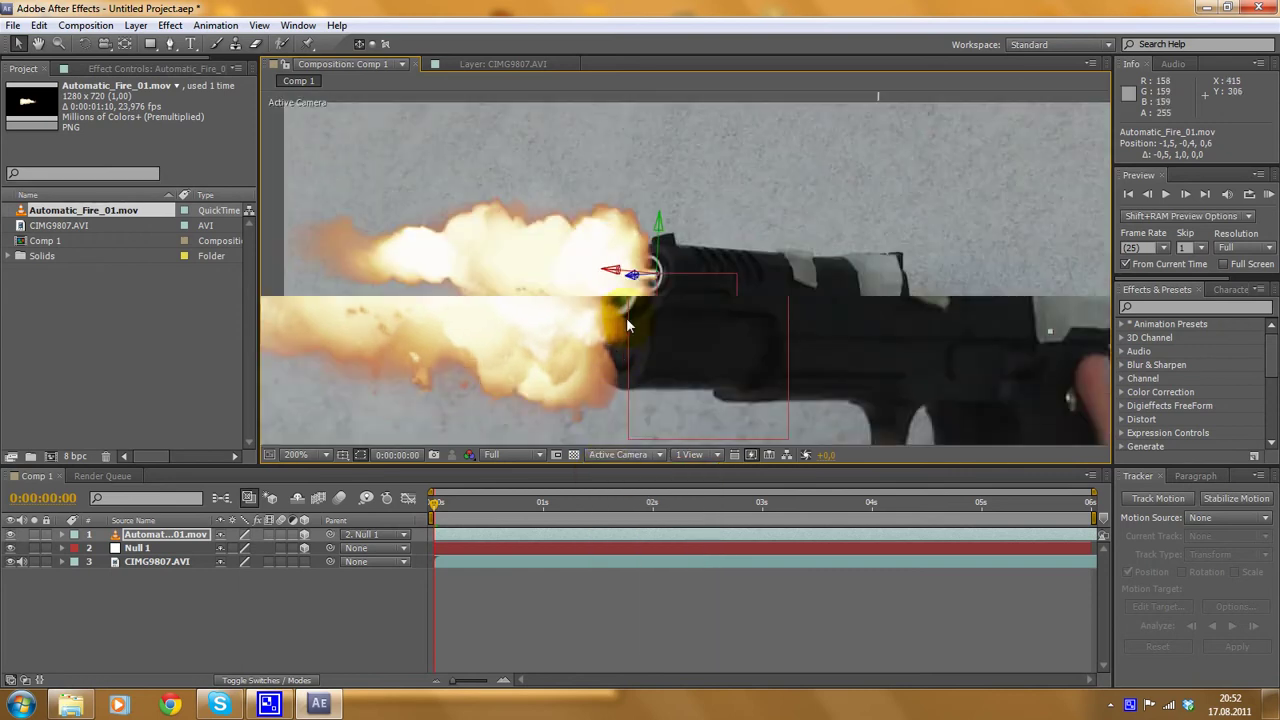
scroll(646, 256, up, 2)
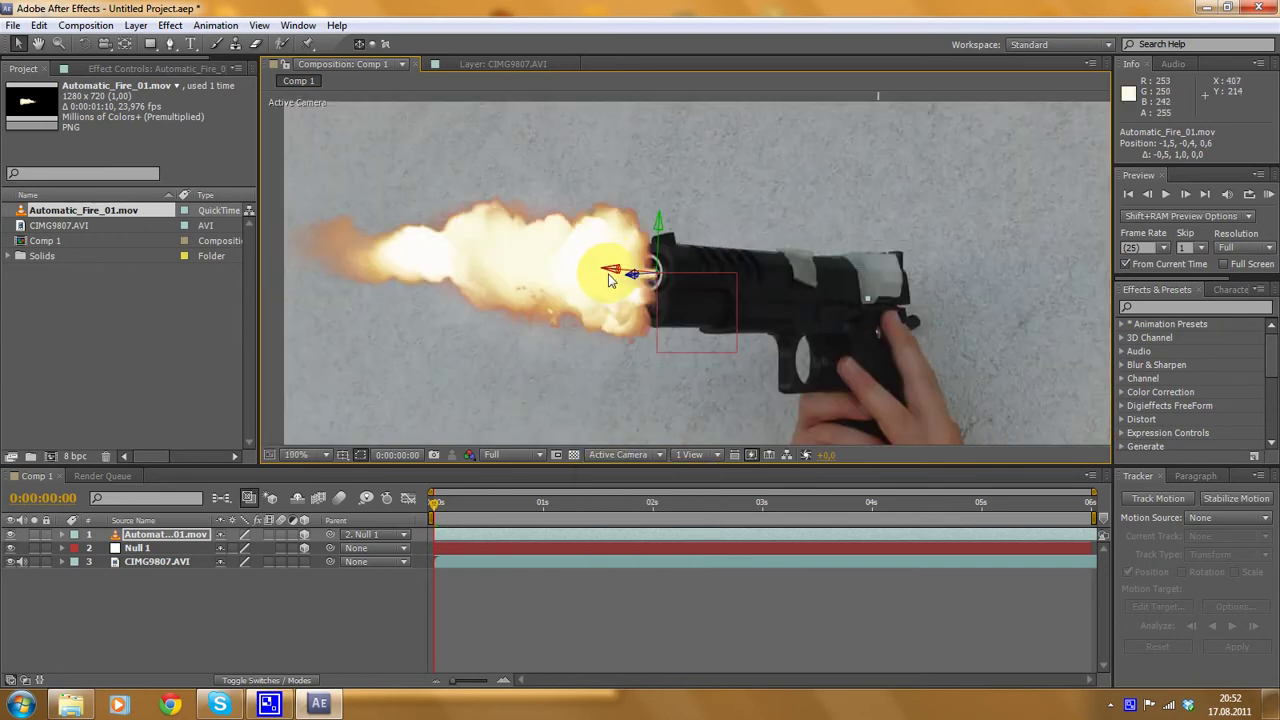
drag(615, 272, 650, 307)
scroll(650, 299, down, 3)
scroll(564, 264, up, 1)
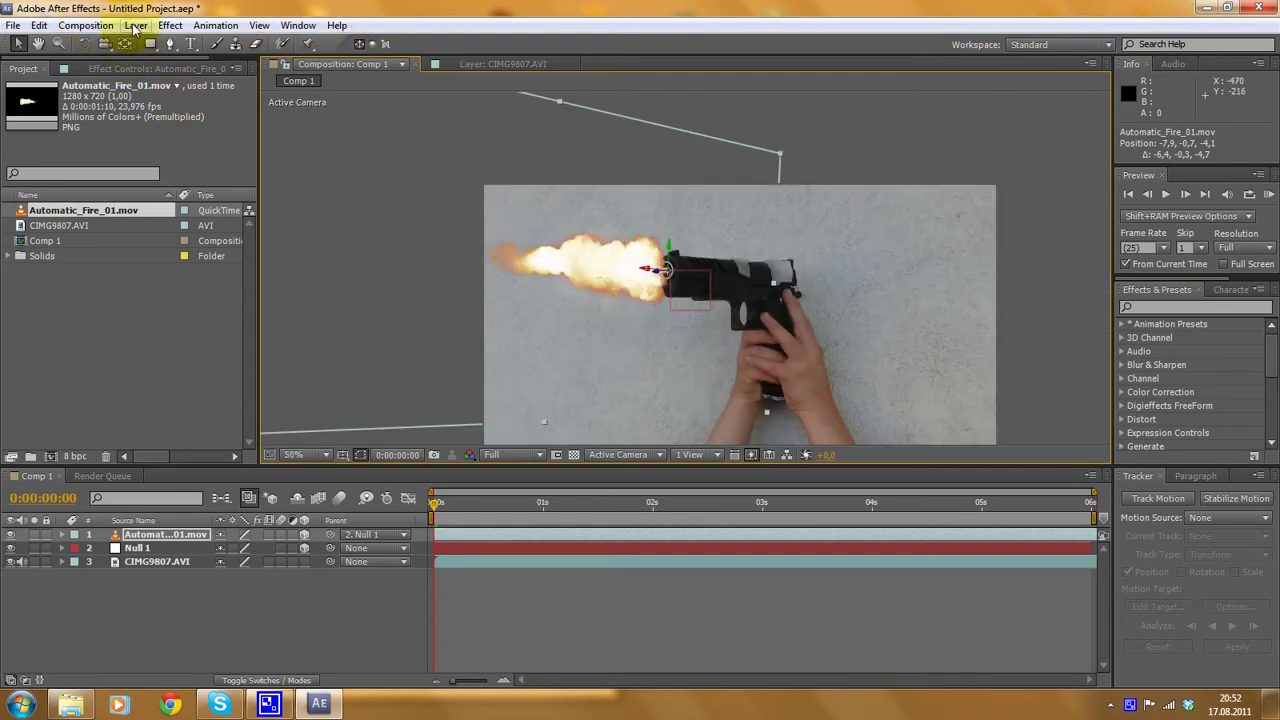
- Set the blending mode of the muzzle flash layer to Screen
click(148, 534)
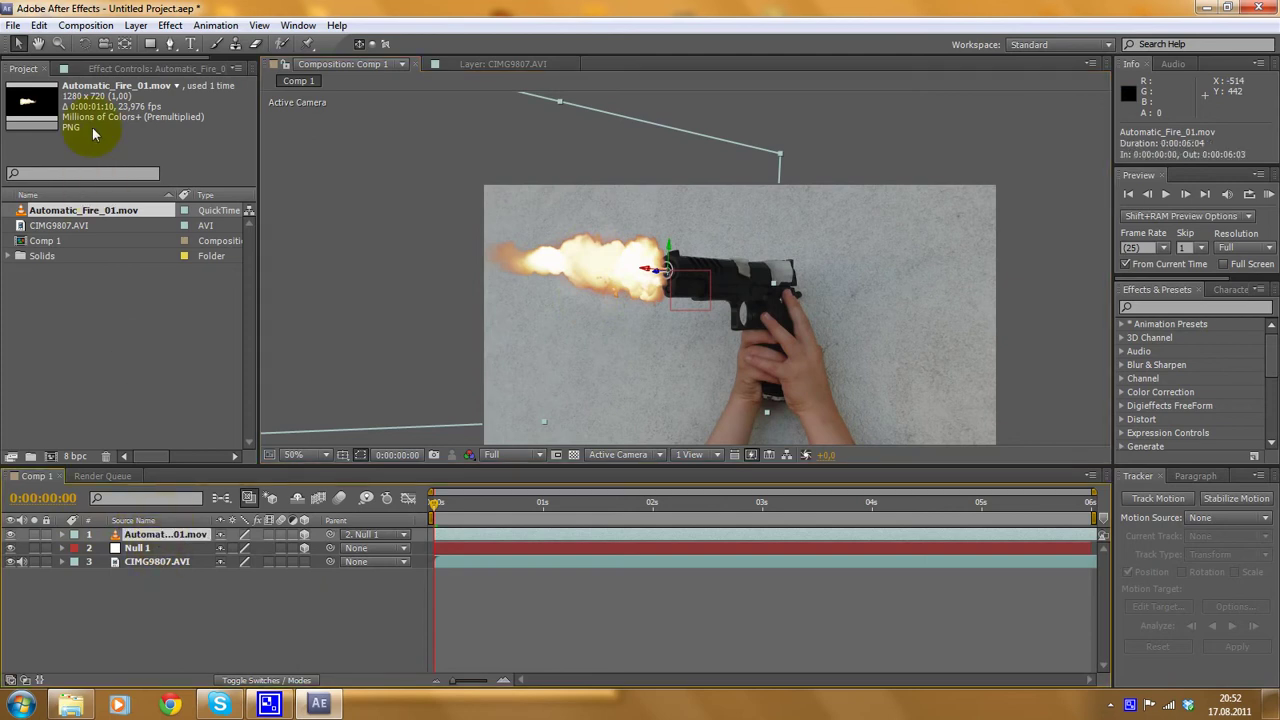
click(137, 26)
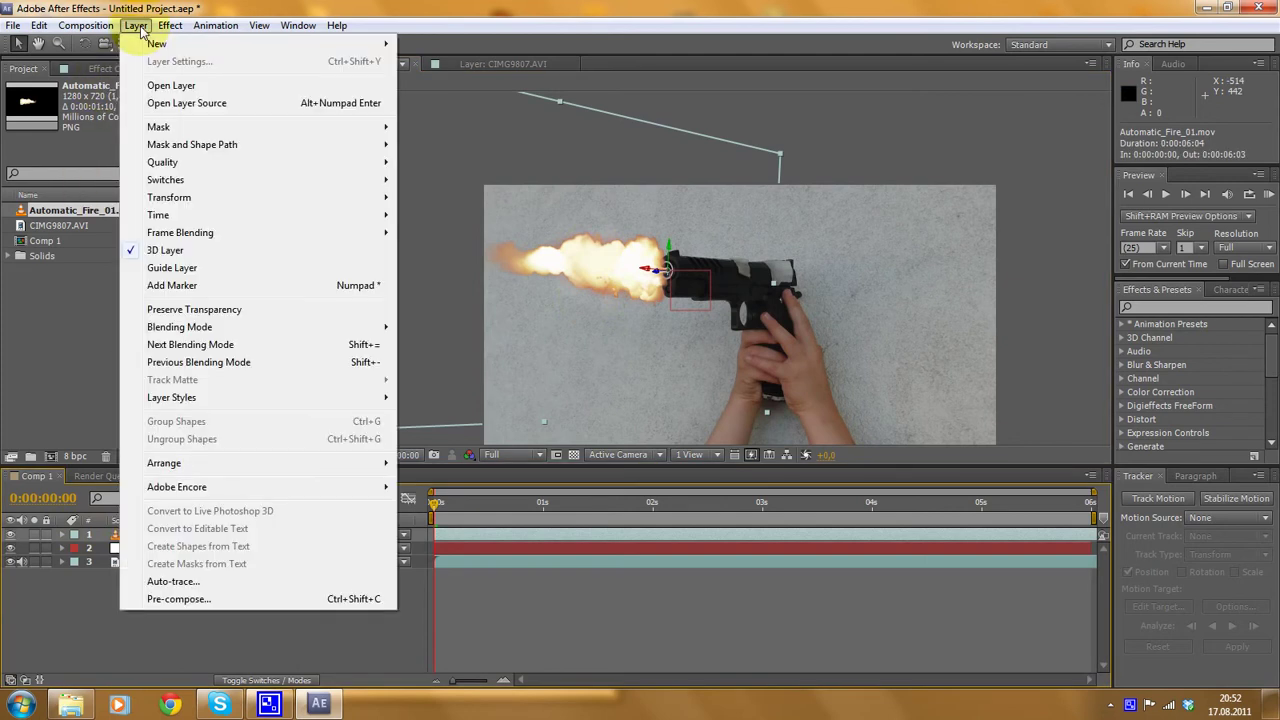
mouse_move(199, 334)
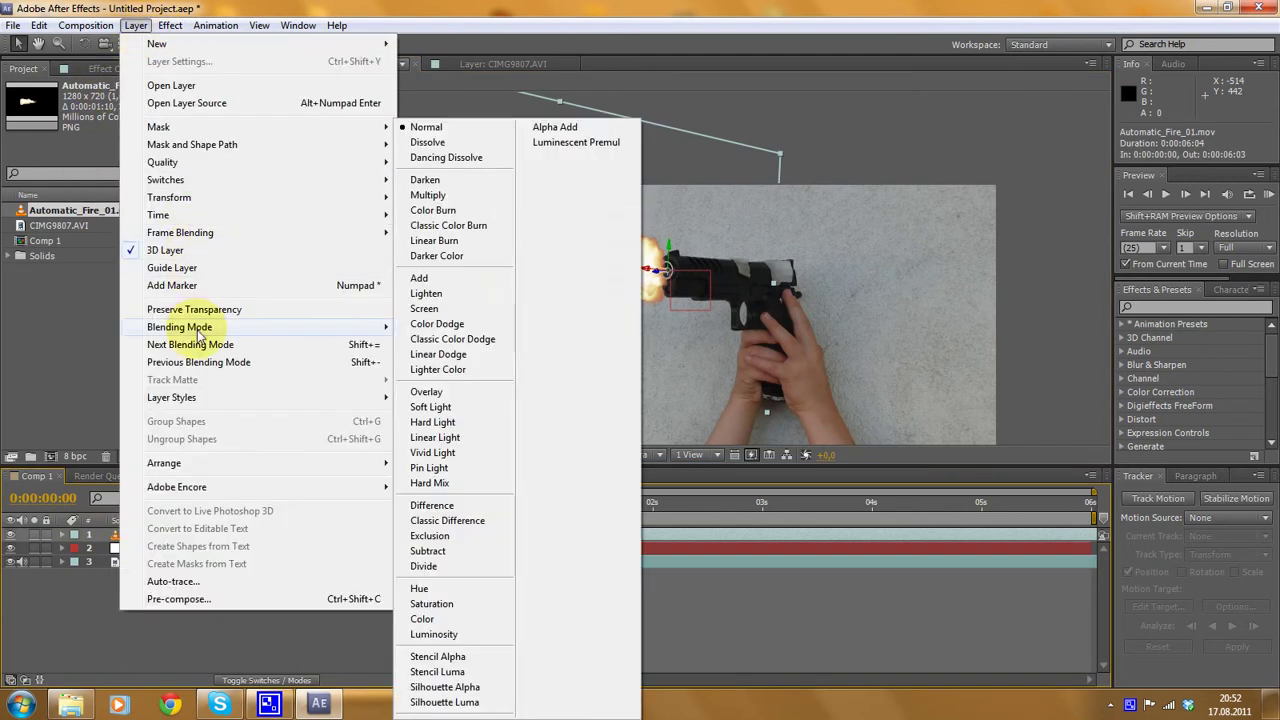
click(424, 308)
- Shift the flash slightly further along its firing axis at the muzzle, to position about -12.8, -0.9, -7.7
scroll(525, 298, up, 1)
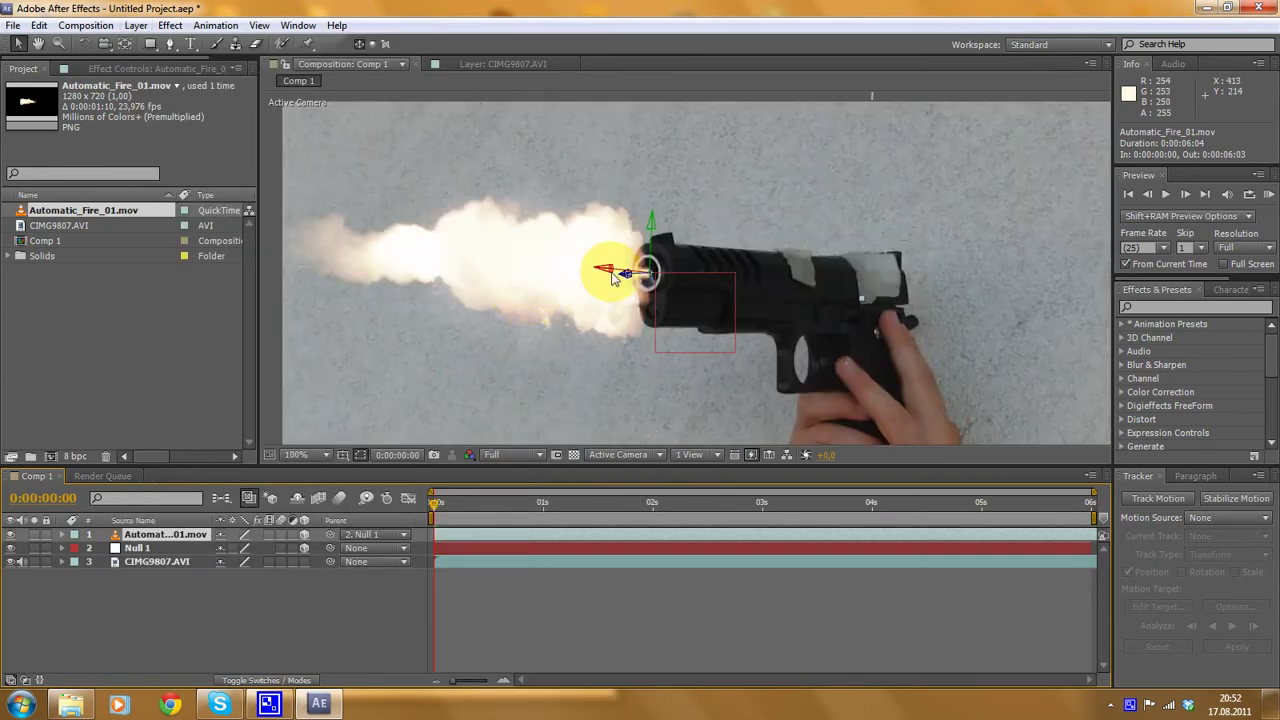
scroll(615, 278, down, 3)
scroll(590, 280, up, 3)
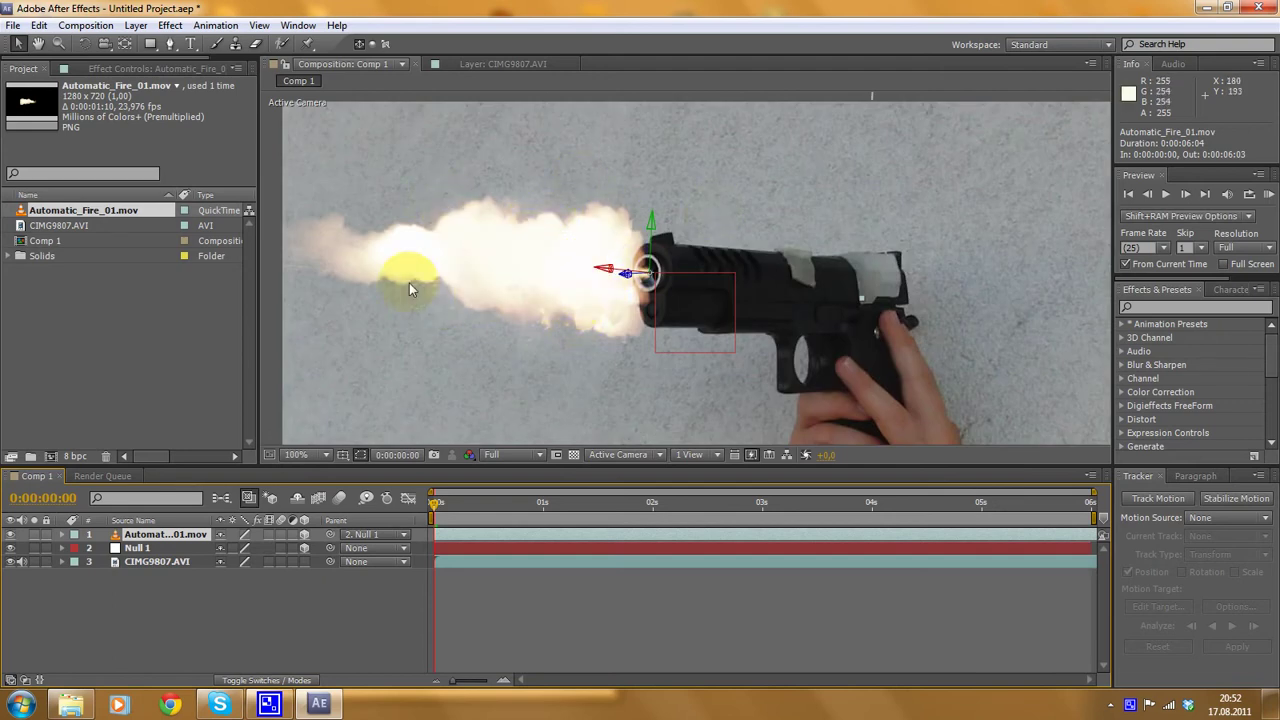
mouse_move(606, 270)
mouse_down()
mouse_move(594, 272)
mouse_move(603, 278)
mouse_up()
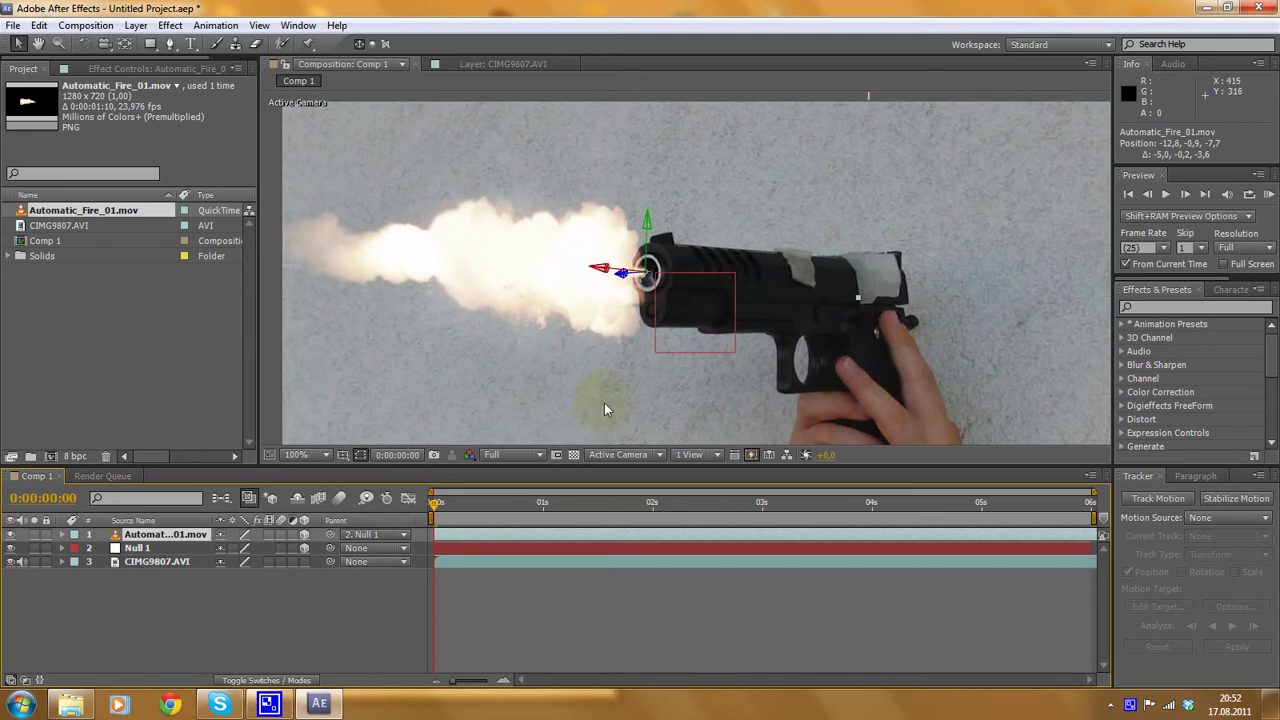
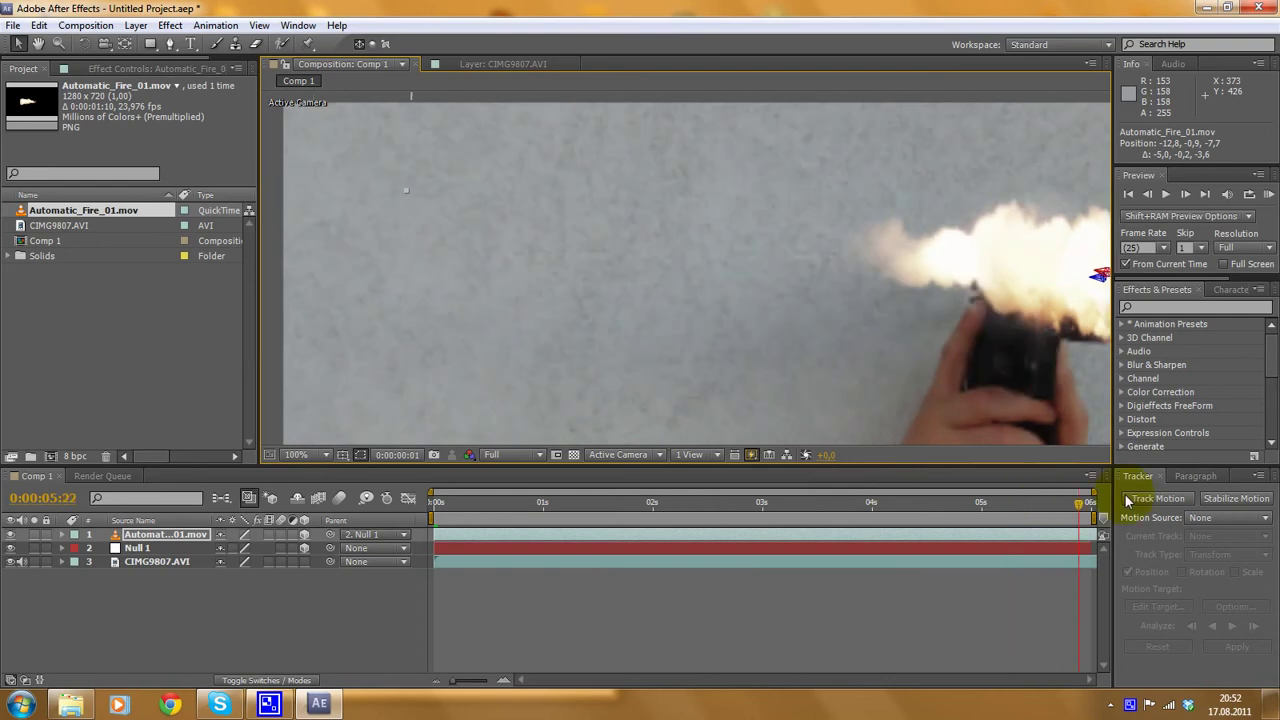
- Check the flash's direction against the turned gun at 0:00:05:24, and return to the first frame
drag(930, 349, 726, 336)
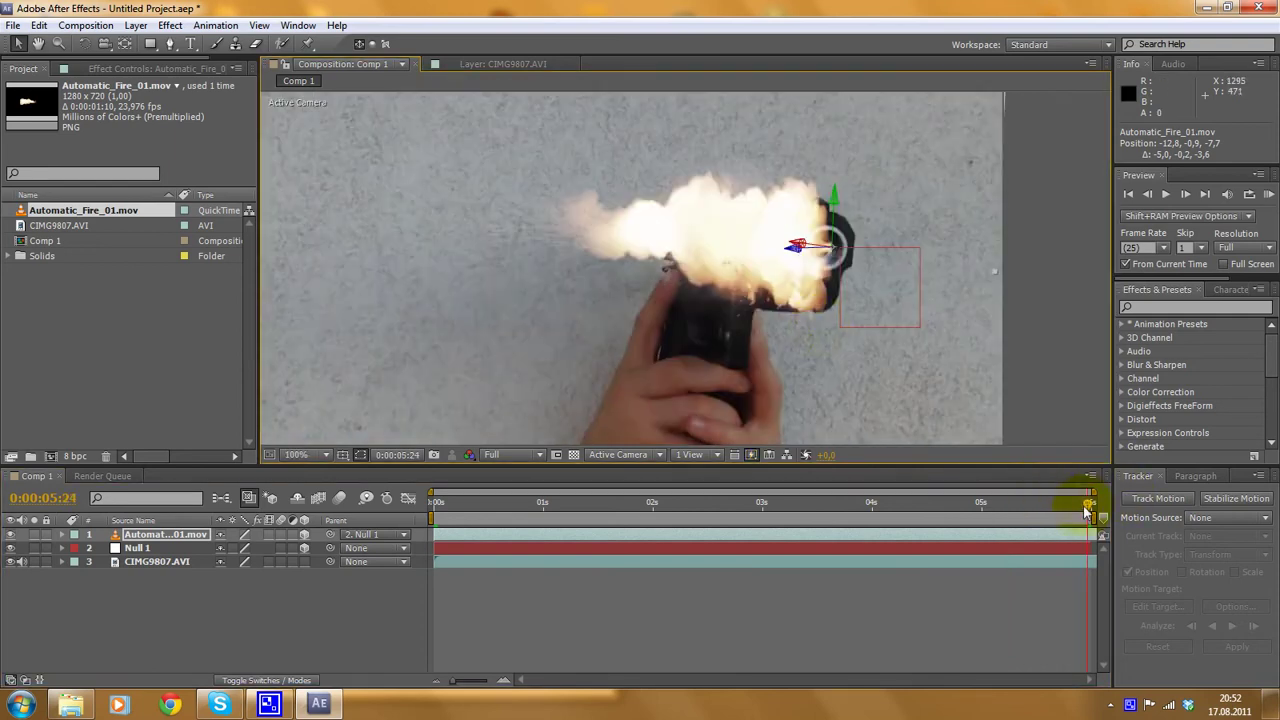
mouse_move(1100, 513)
mouse_down()
mouse_move(1066, 505)
mouse_move(1105, 503)
mouse_up()
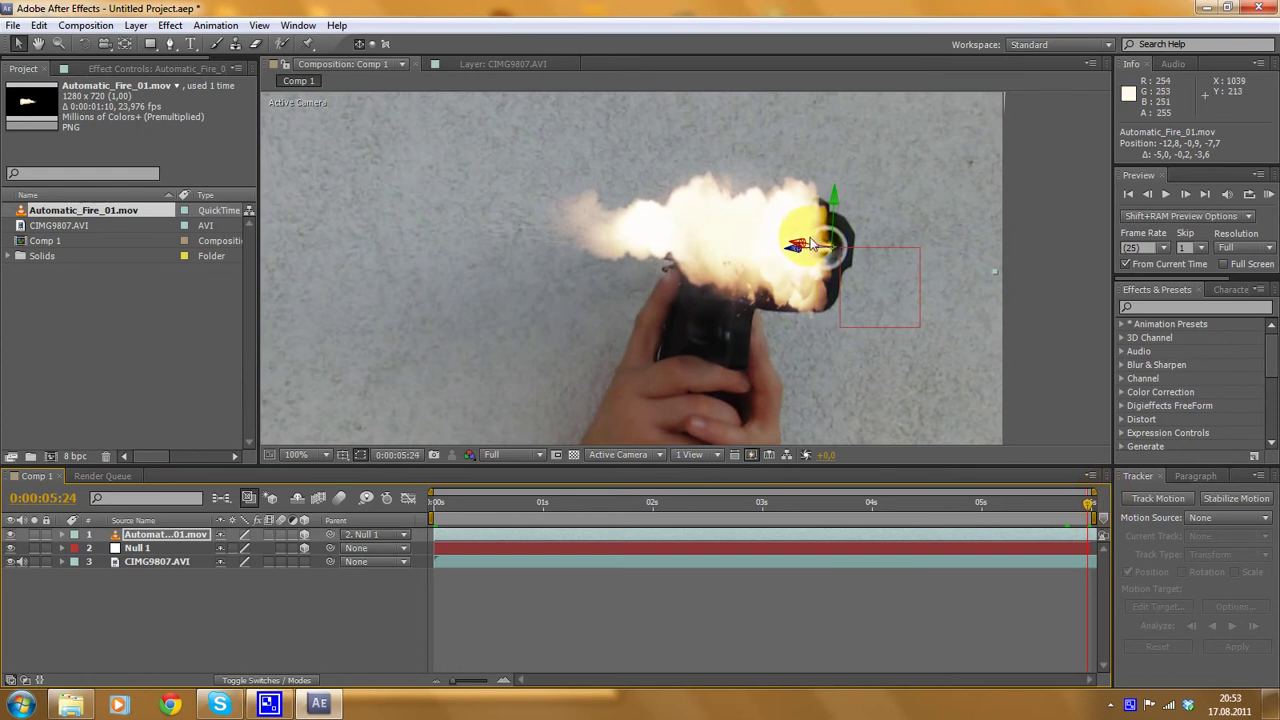
drag(1083, 511, 396, 373)
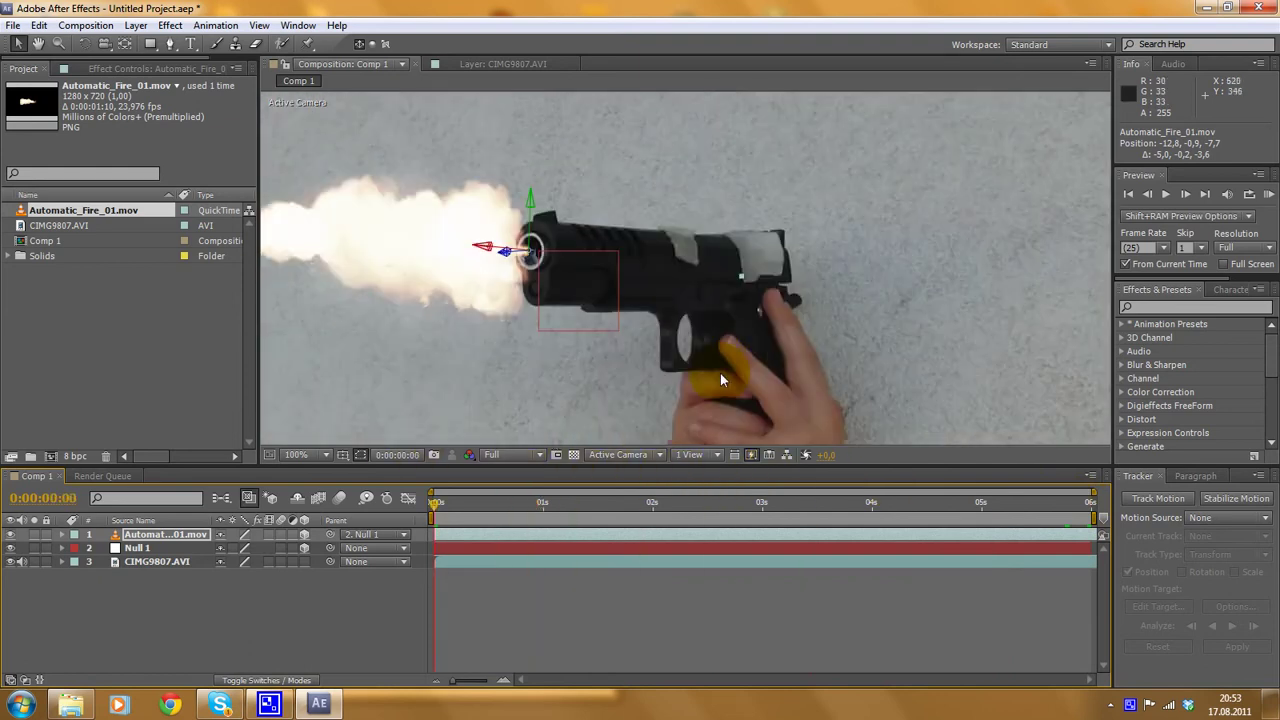
drag(583, 305, 600, 302)
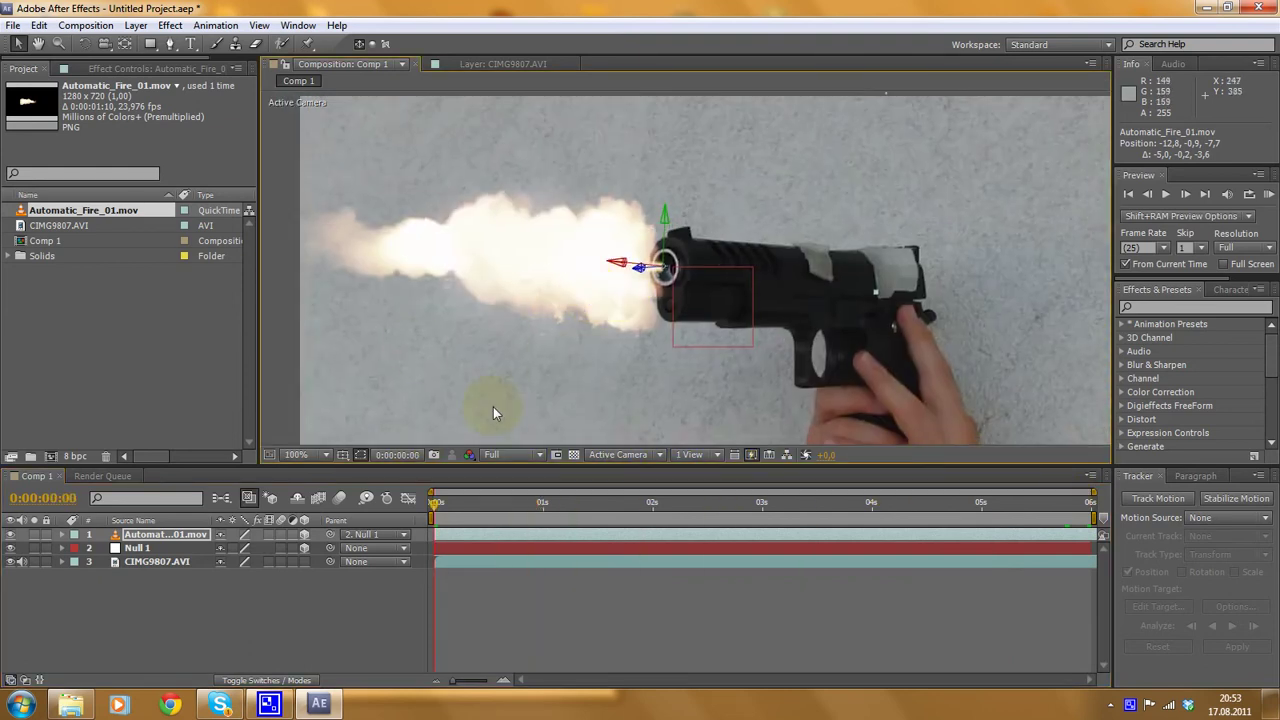
- Reveal the flash layer's transform properties and start keyframing its Orientation at 0:00:00:00
click(62, 534)
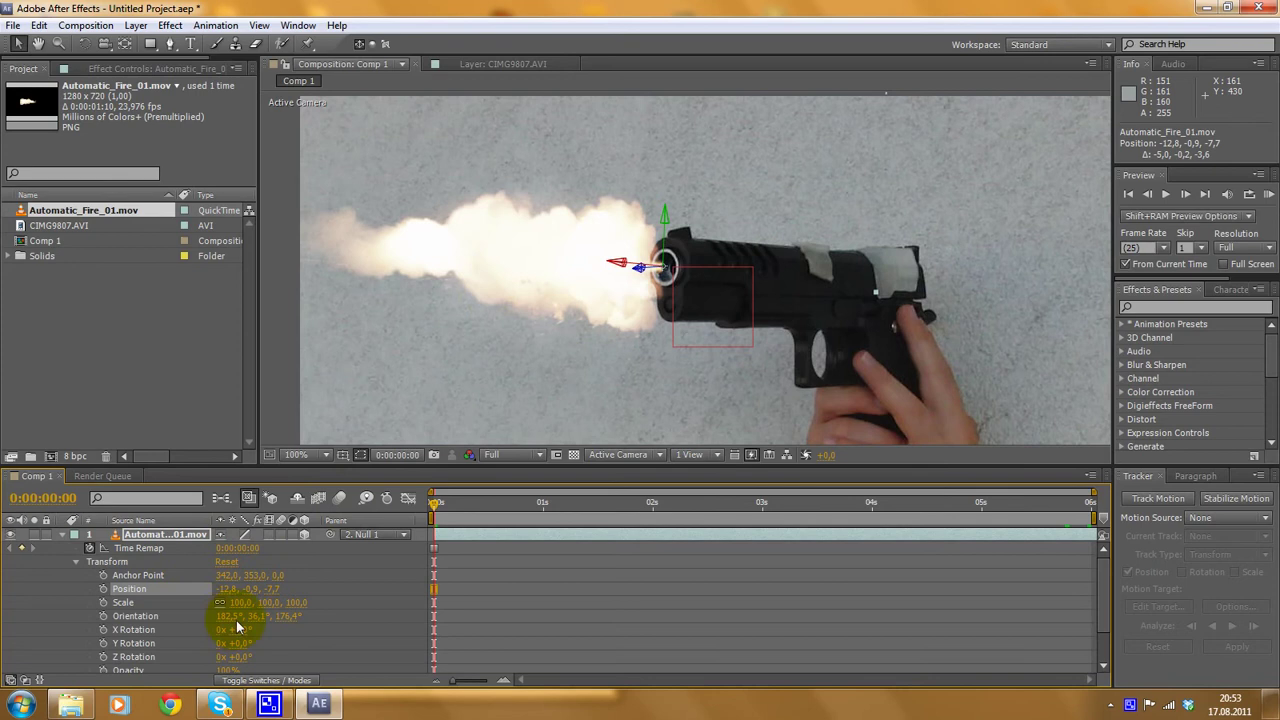
click(104, 618)
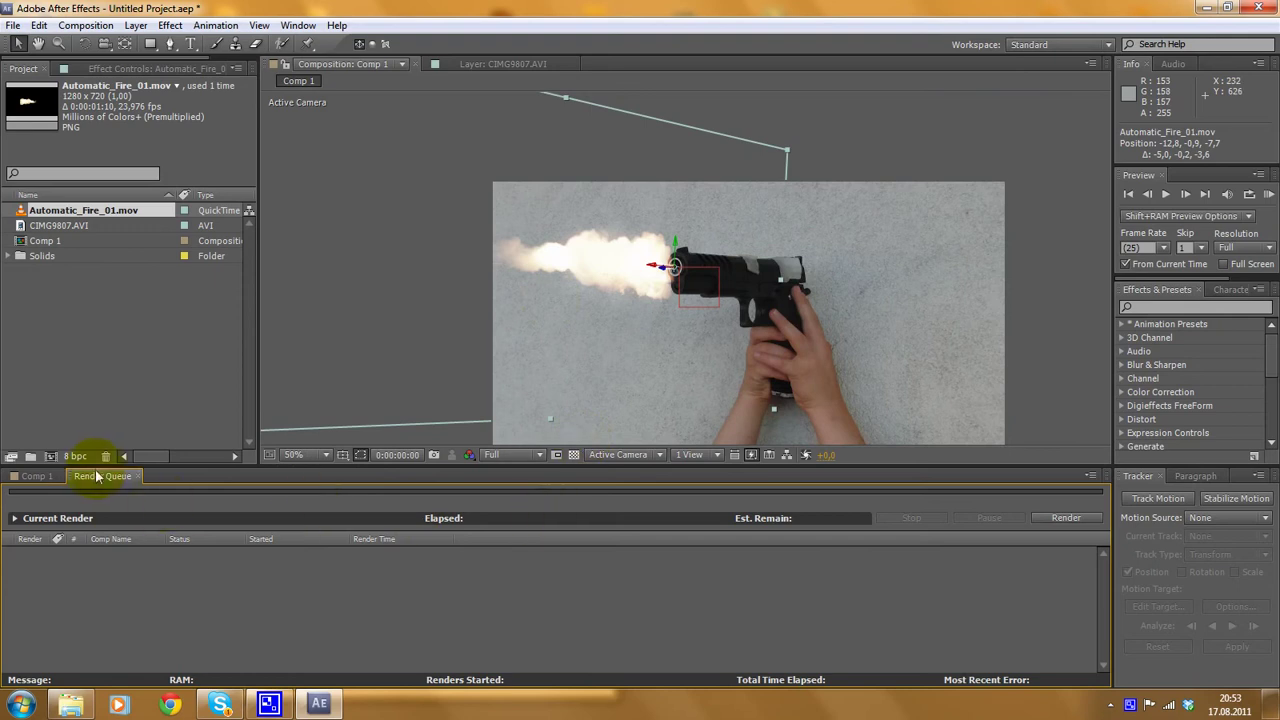
click(33, 476)
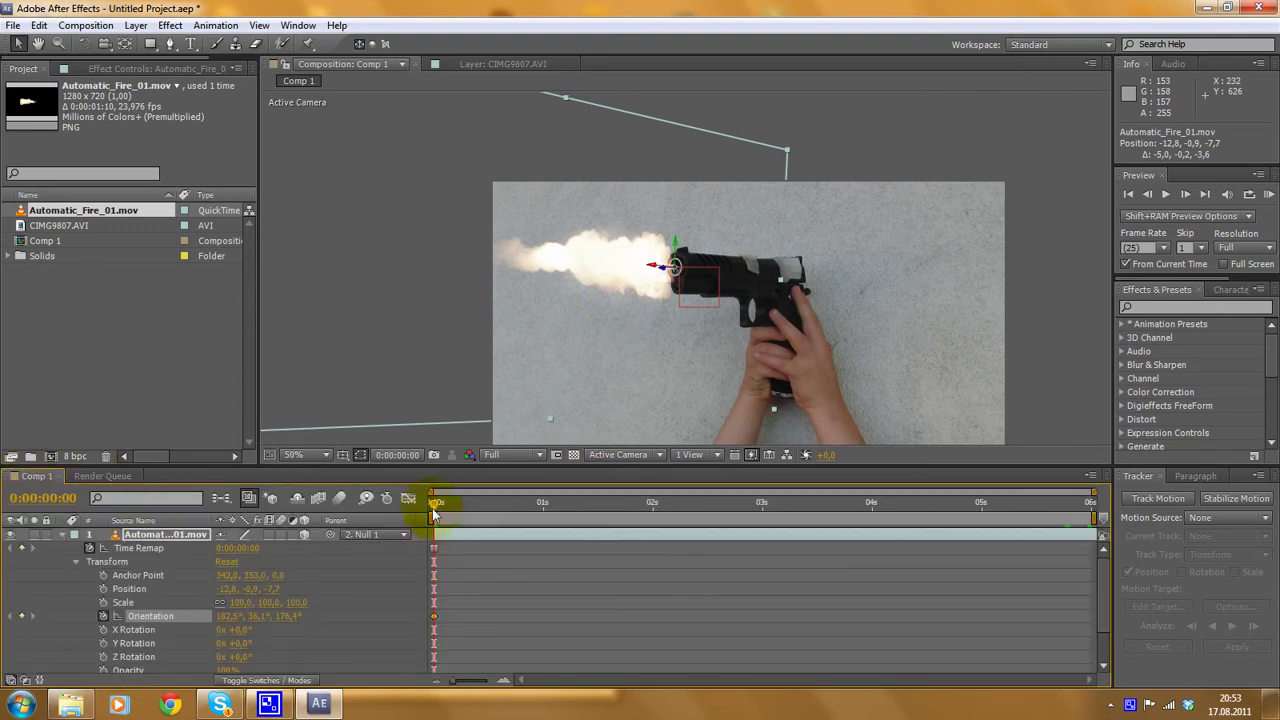
click(432, 503)
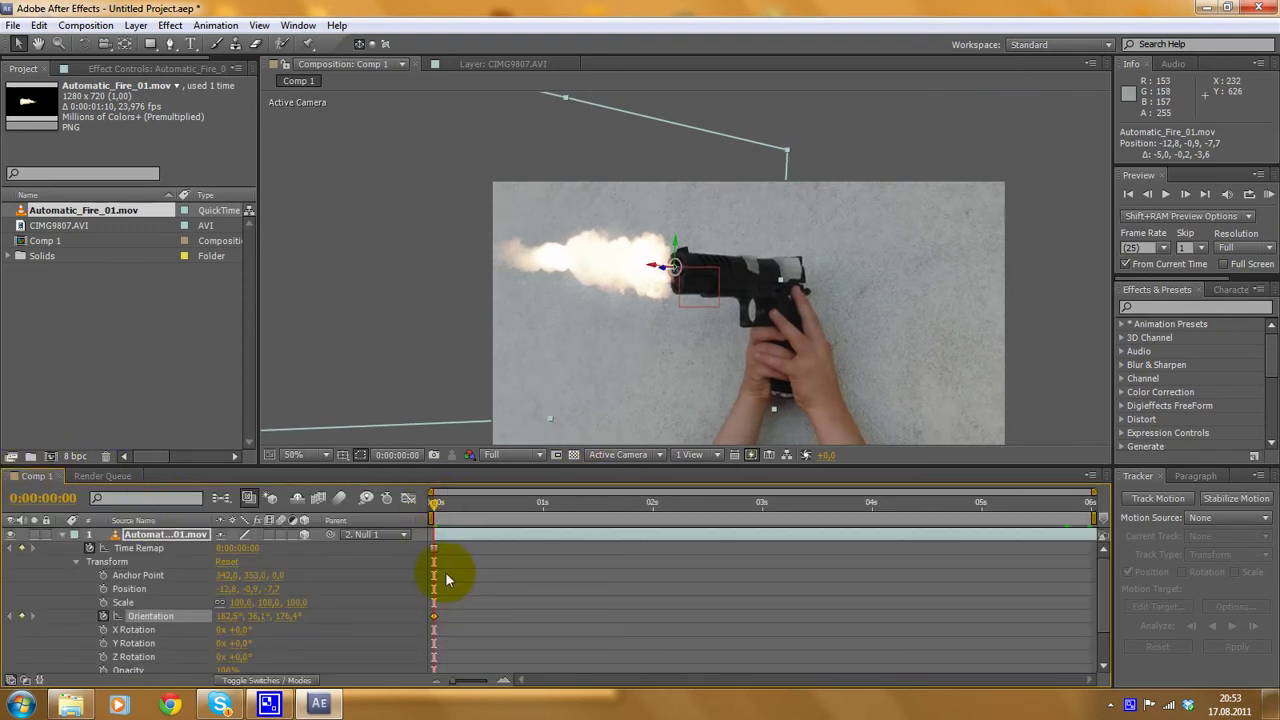
- Examine the flash's alignment with the gun barrel at the first frame
key(period)
scroll(434, 550, down, 3)
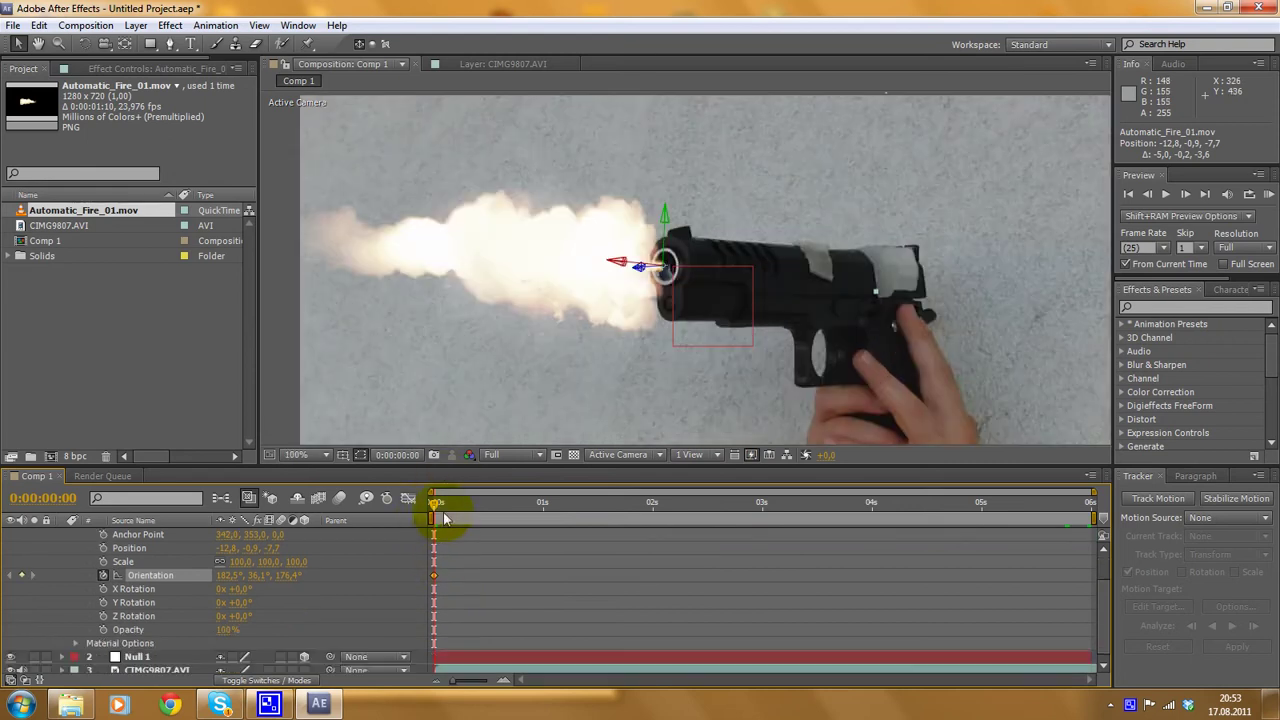
scroll(434, 520, up, 3)
scroll(607, 370, up, 1)
scroll(607, 370, down, 1)
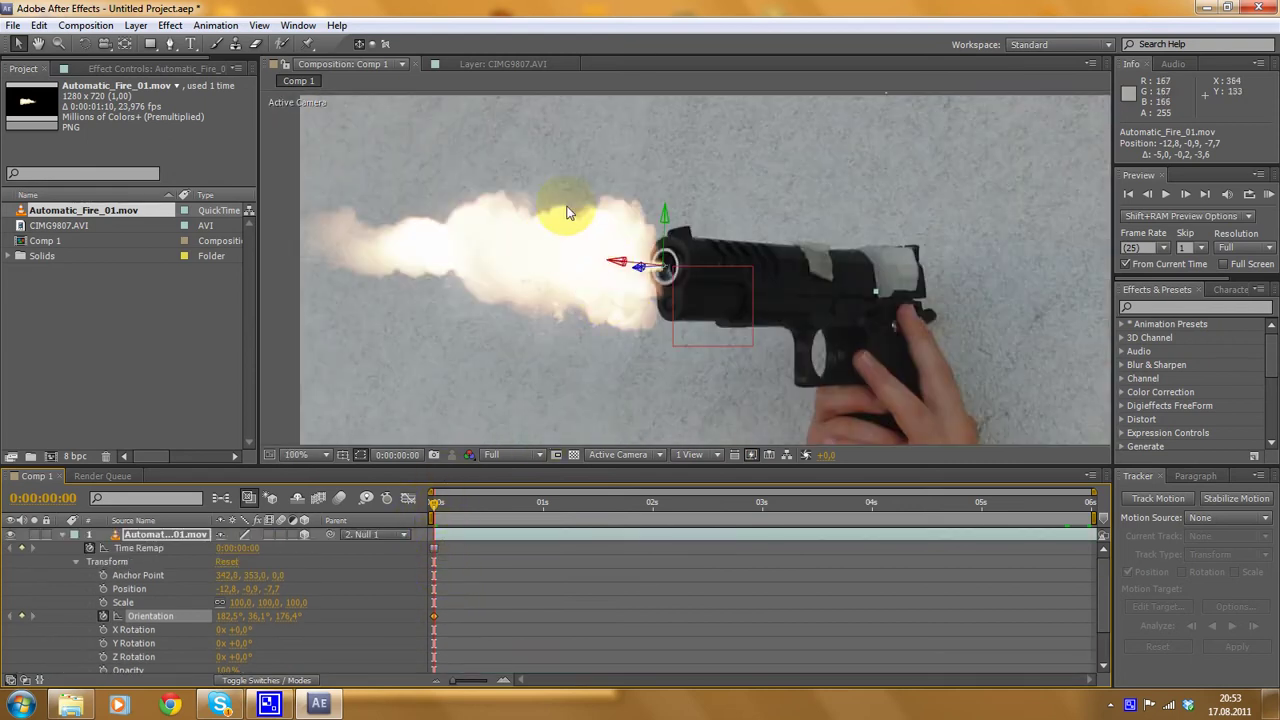
click(637, 252)
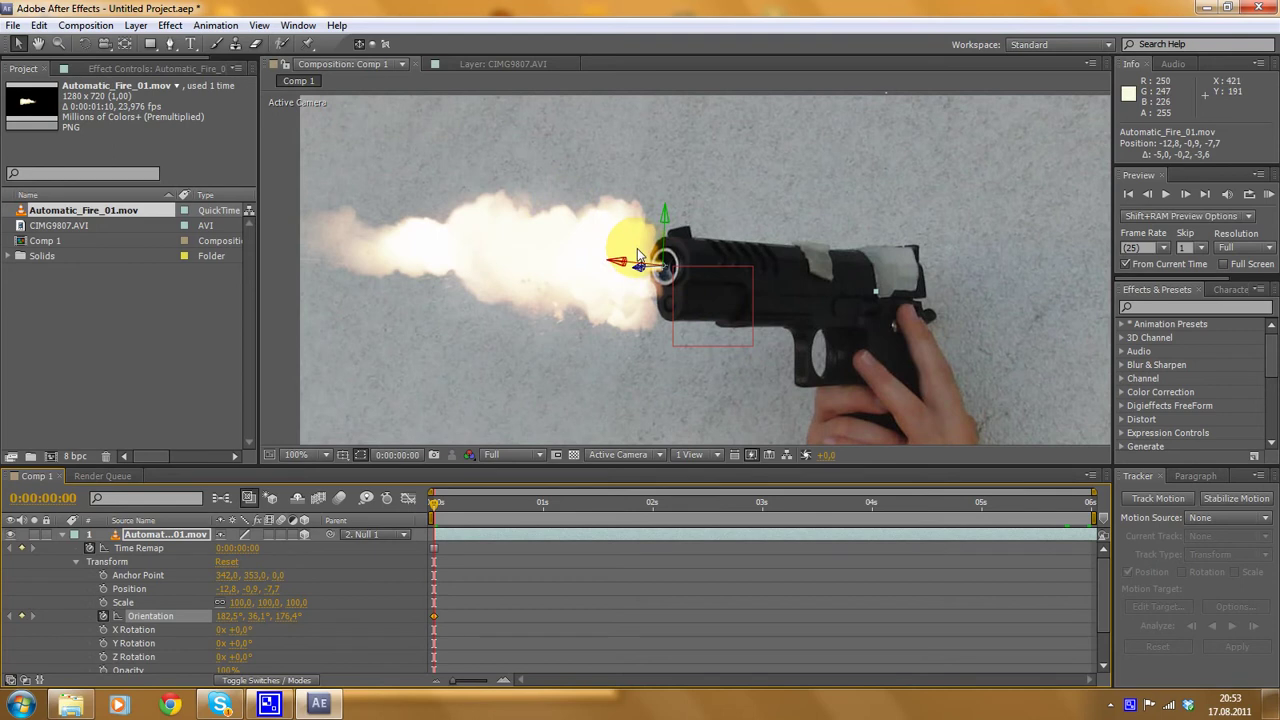
scroll(598, 324, down, 1)
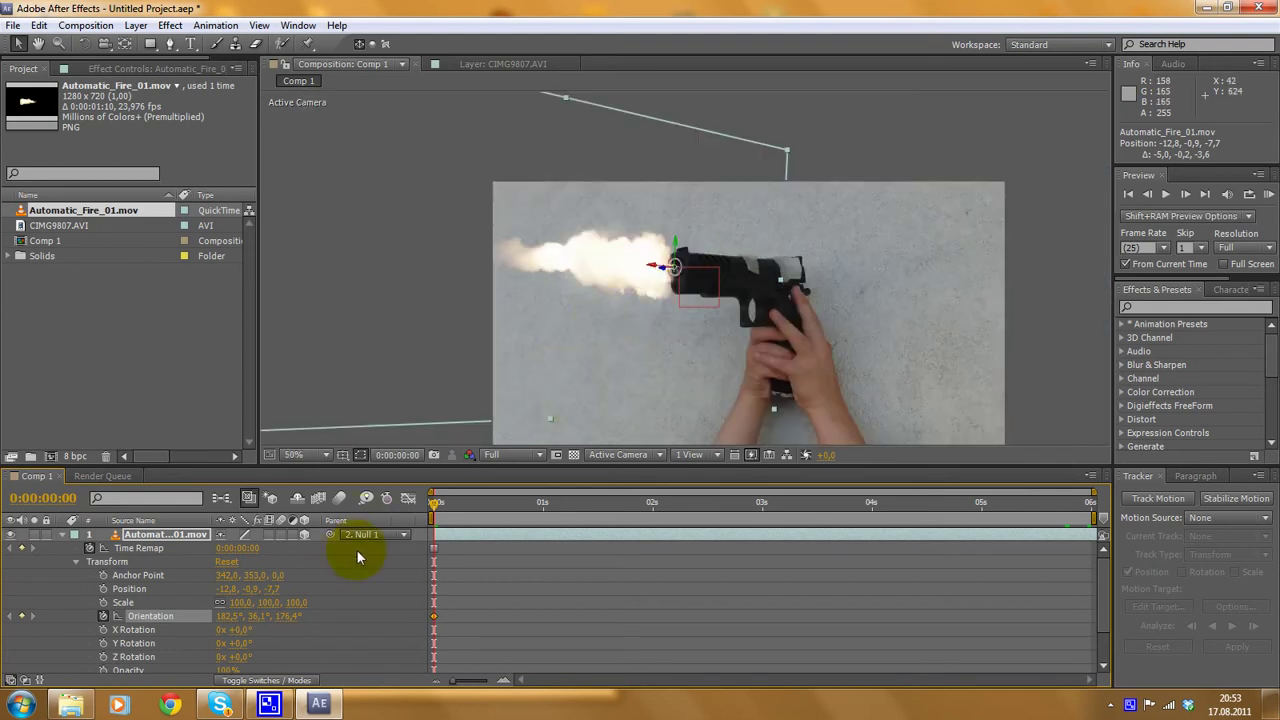
- At 0:00:05:24, rotate the flash with the Rotation tool to match the turned barrel, to orientation about 0.4°, 58.1°, 7.6°
drag(437, 503, 1080, 508)
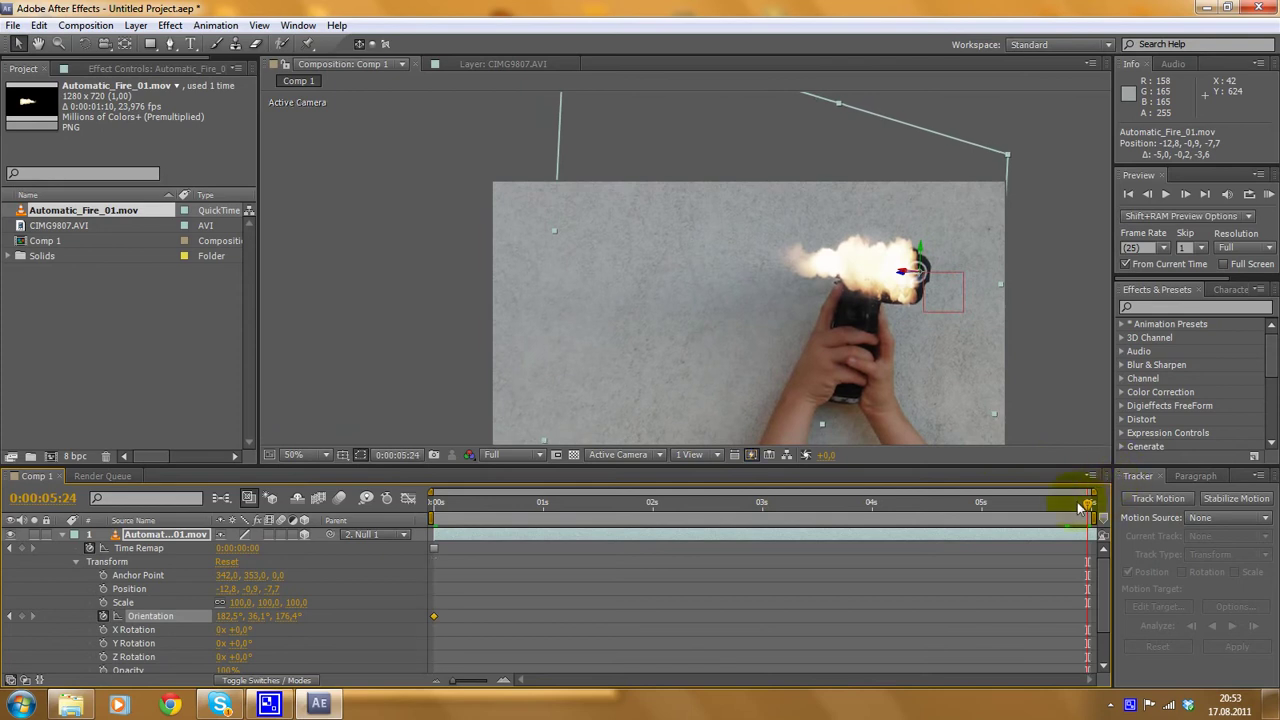
click(84, 43)
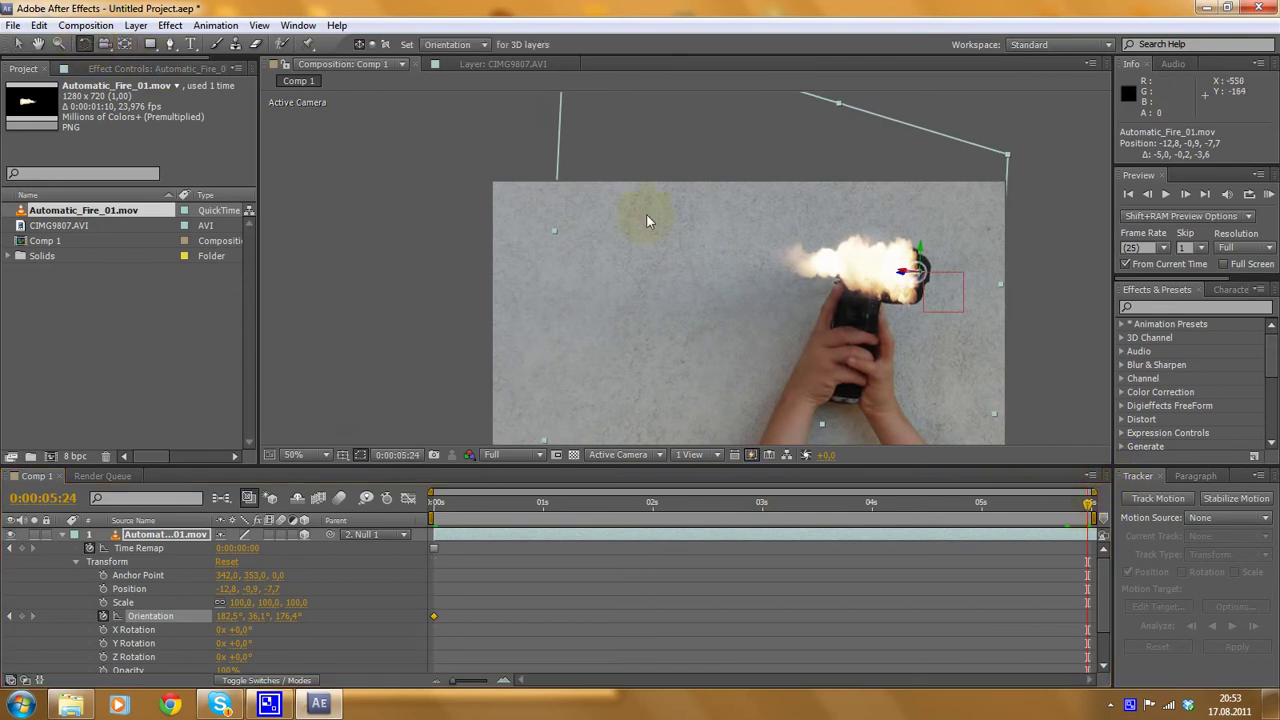
scroll(688, 269, up, 2)
drag(995, 270, 720, 281)
scroll(776, 291, down, 2)
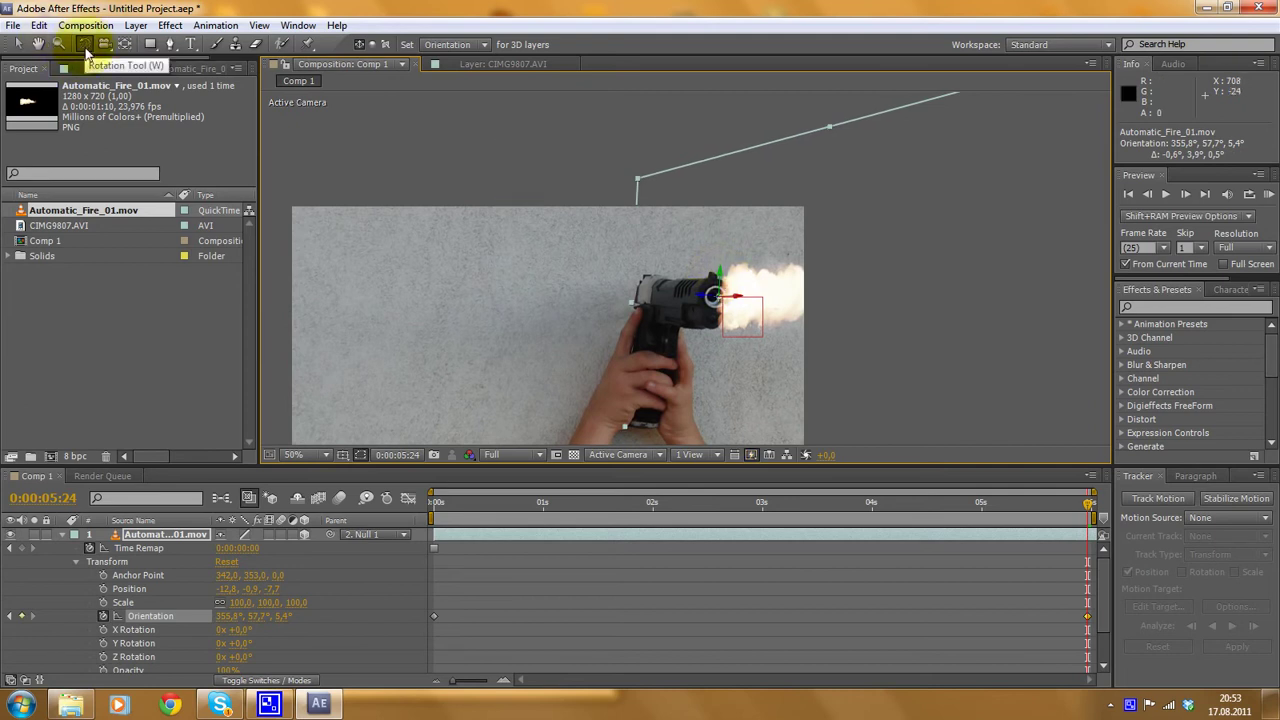
scroll(684, 268, up, 2)
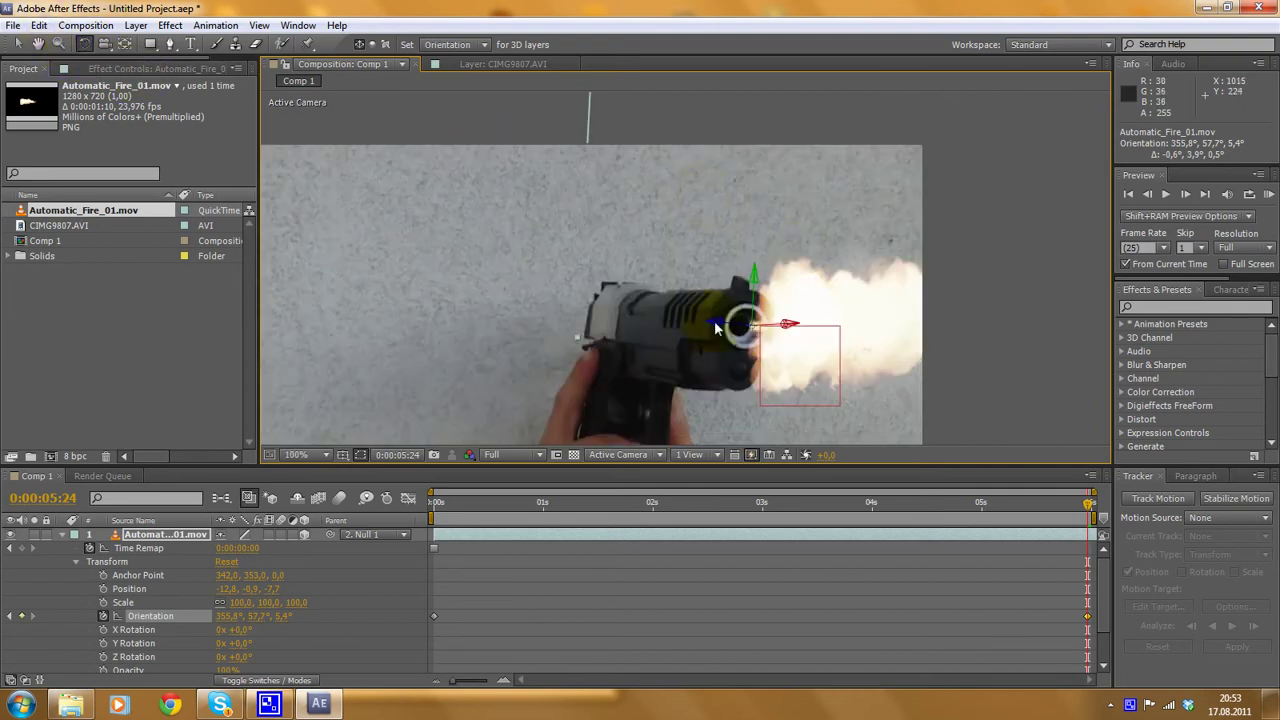
drag(715, 325, 800, 345)
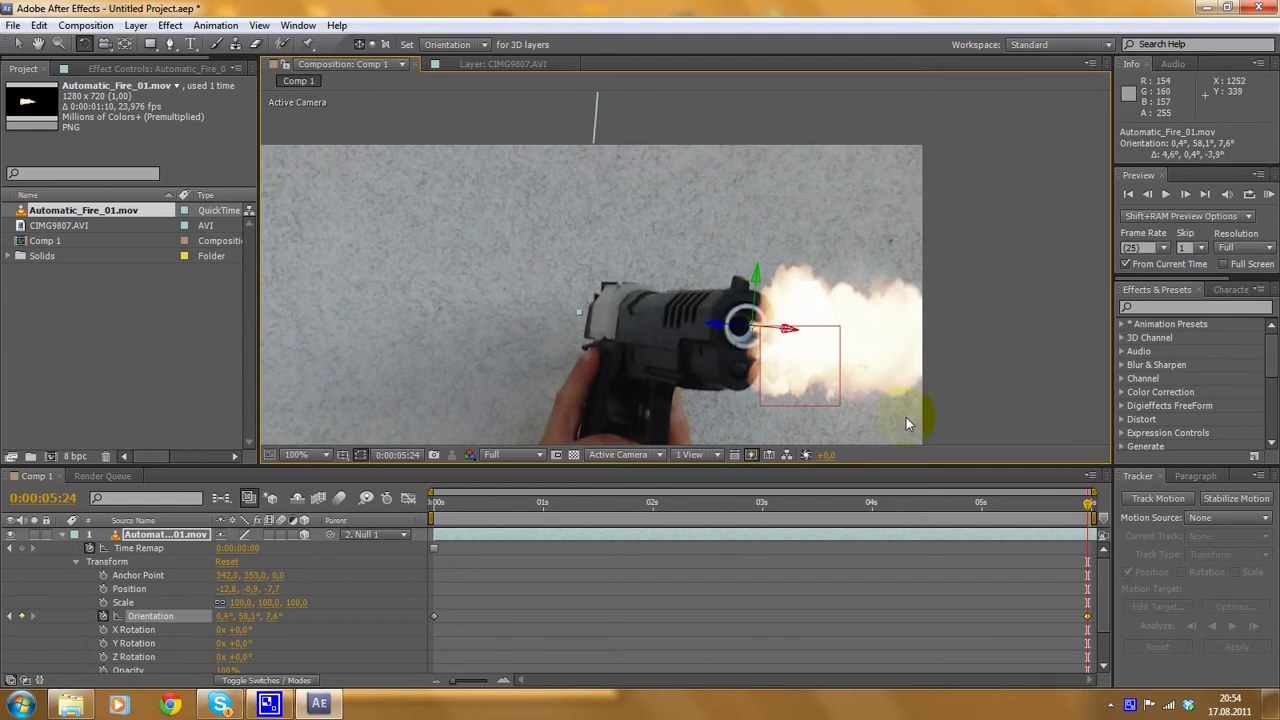
- At 0:00:04:06, rotate the flash to point straight out of the camera-facing barrel, to orientation about 192.1°, 80.2°, 174.0°
scroll(906, 417, down, 2)
drag(1090, 512, 897, 462)
scroll(778, 336, up, 2)
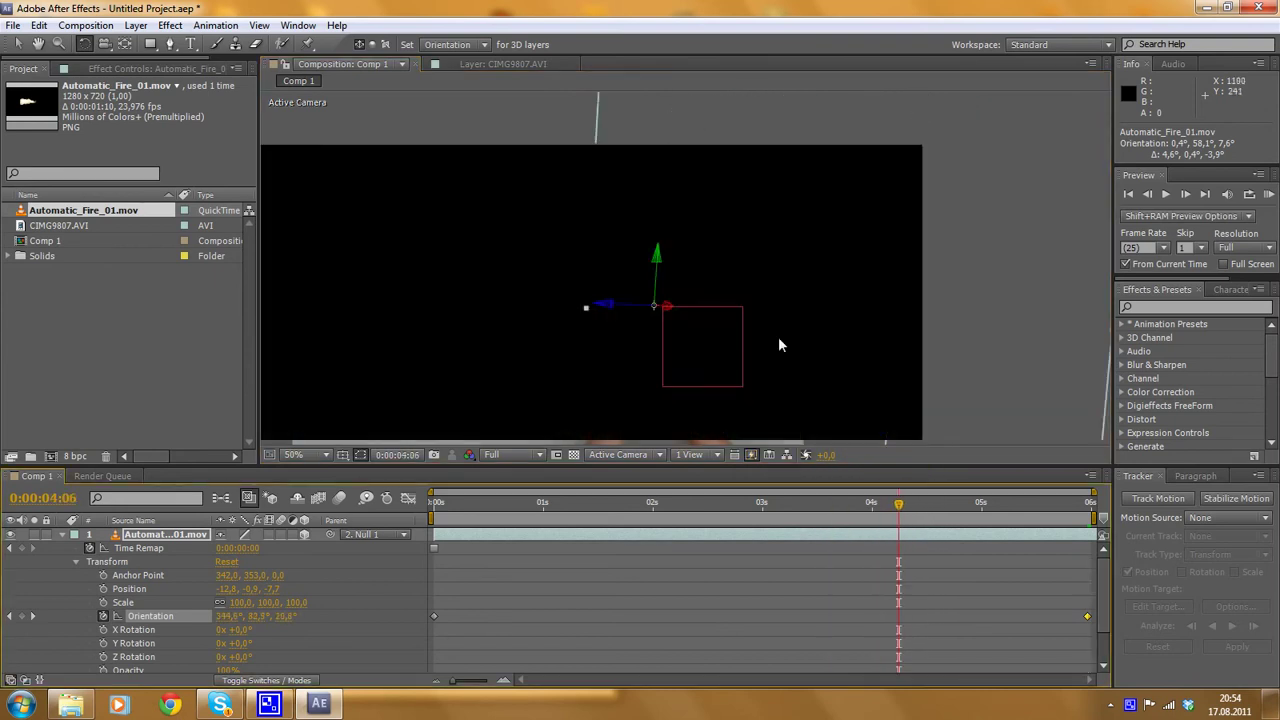
drag(629, 245, 609, 253)
click(889, 515)
drag(900, 507, 397, 457)
scroll(809, 391, down, 4)
drag(548, 458, 898, 504)
scroll(643, 324, up, 2)
drag(605, 306, 596, 313)
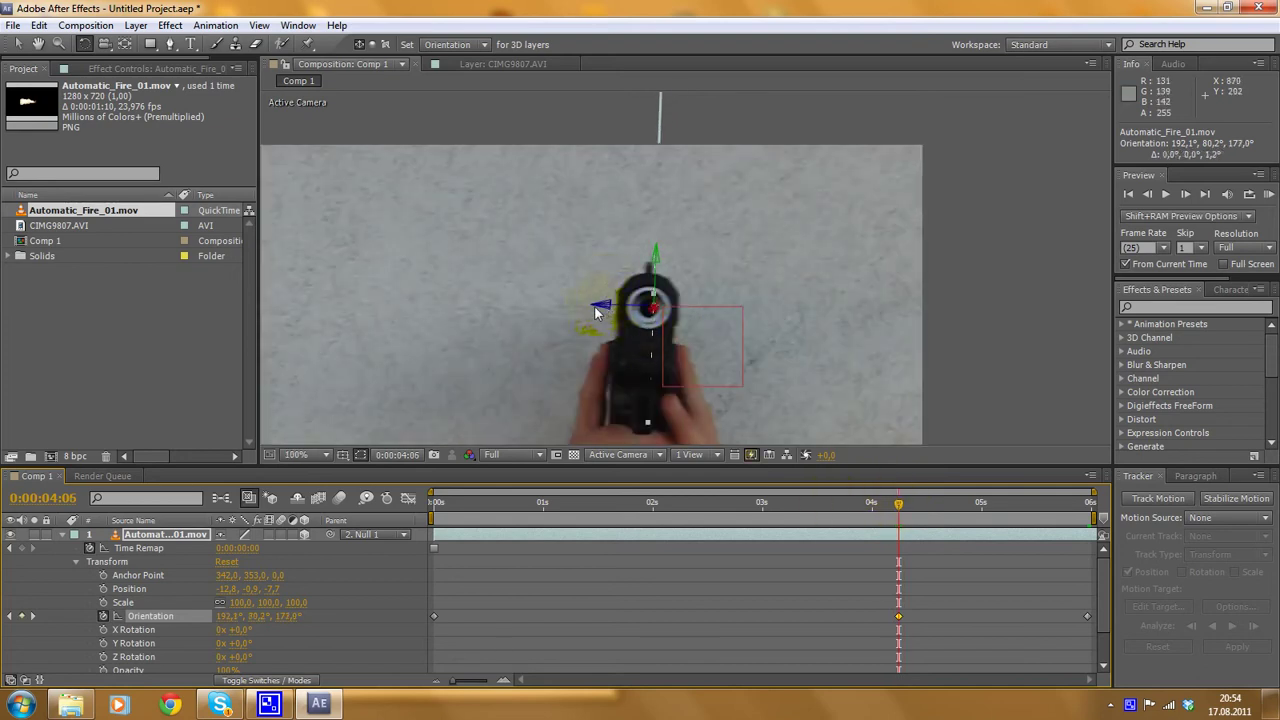
key(Page_Down)
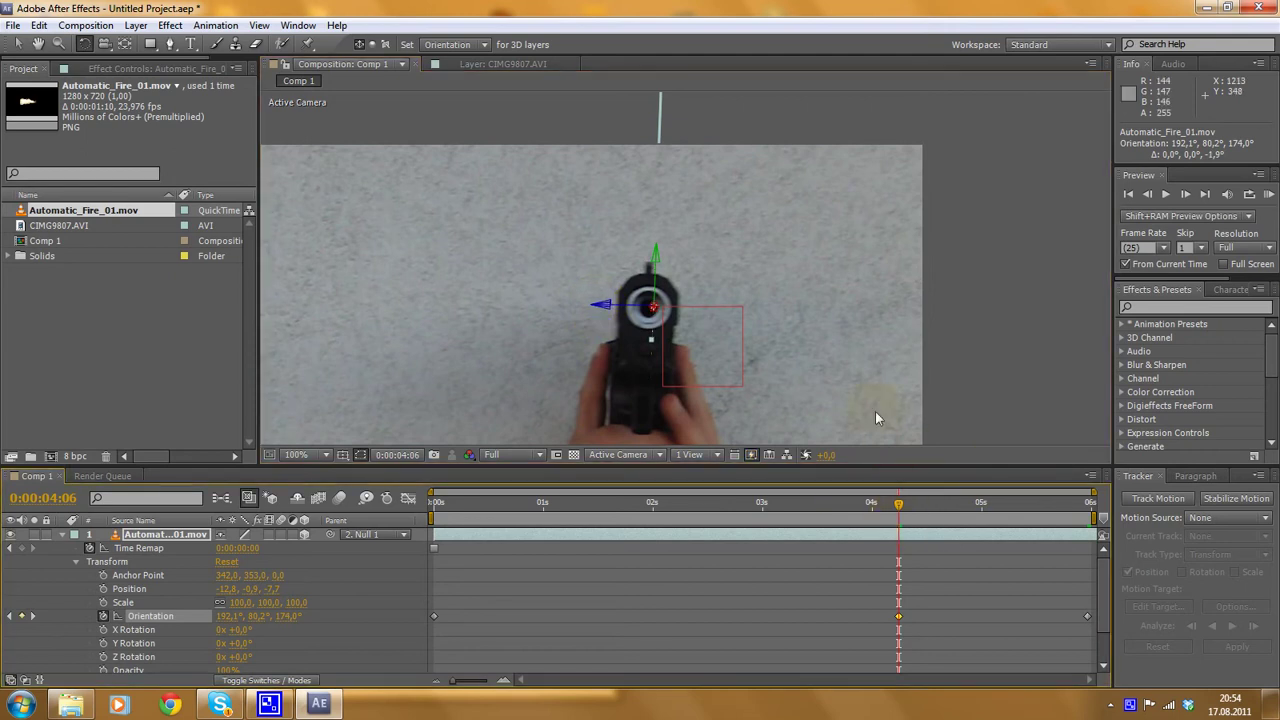
- Scrub and preview the animation to review how the flash's orientation follows the gun between keyframes
key(comma)
key(comma)
key(comma)
key(comma)
drag(898, 502, 502, 239)
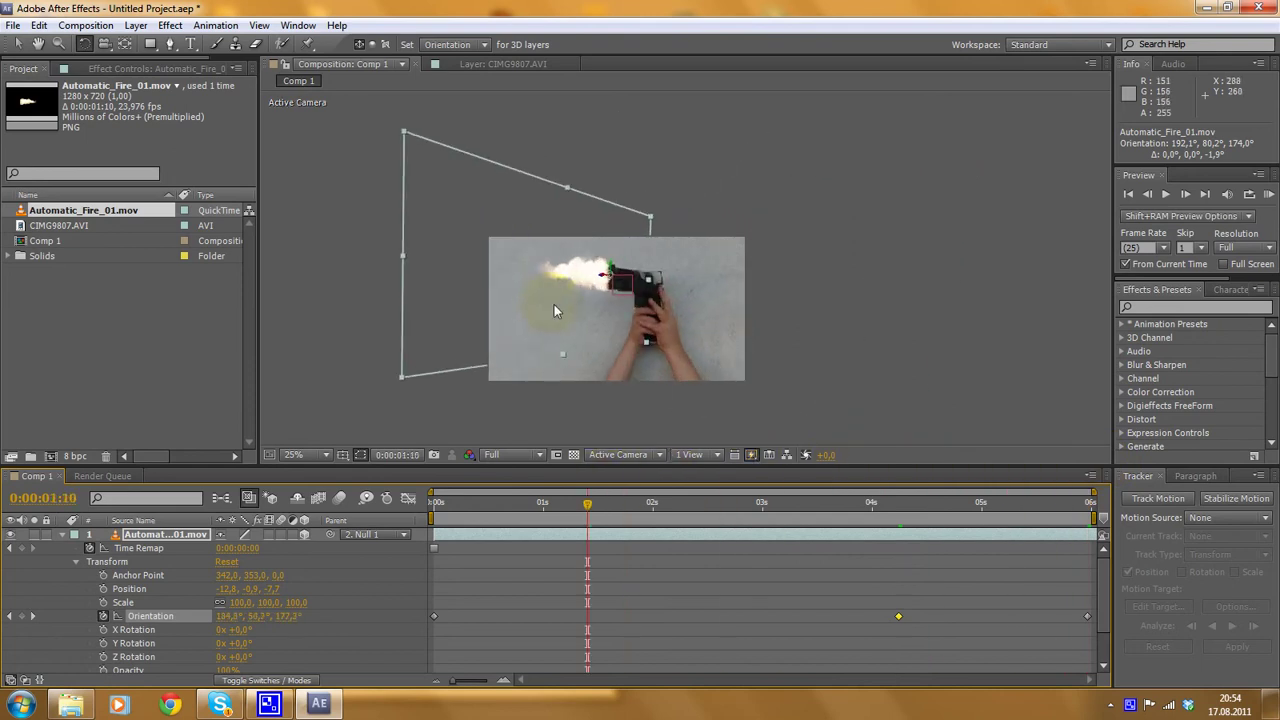
scroll(554, 310, up, 3)
scroll(752, 288, down, 3)
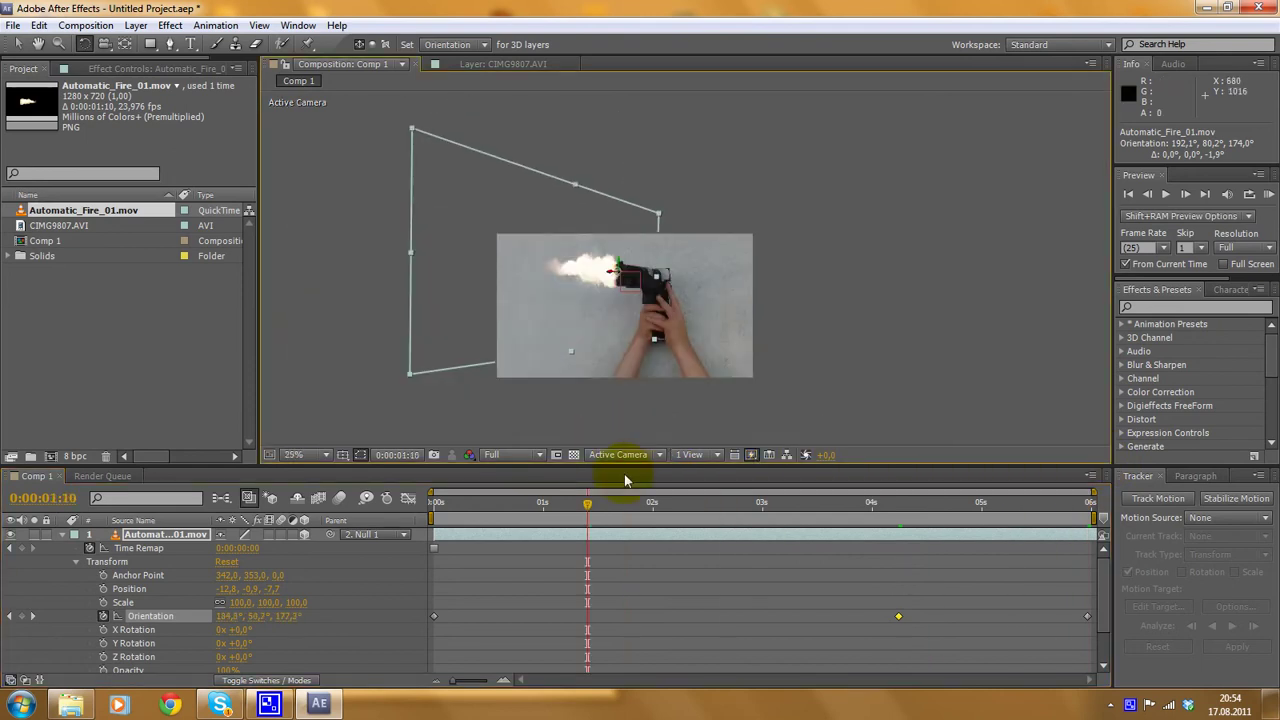
drag(585, 505, 1001, 483)
key(space)
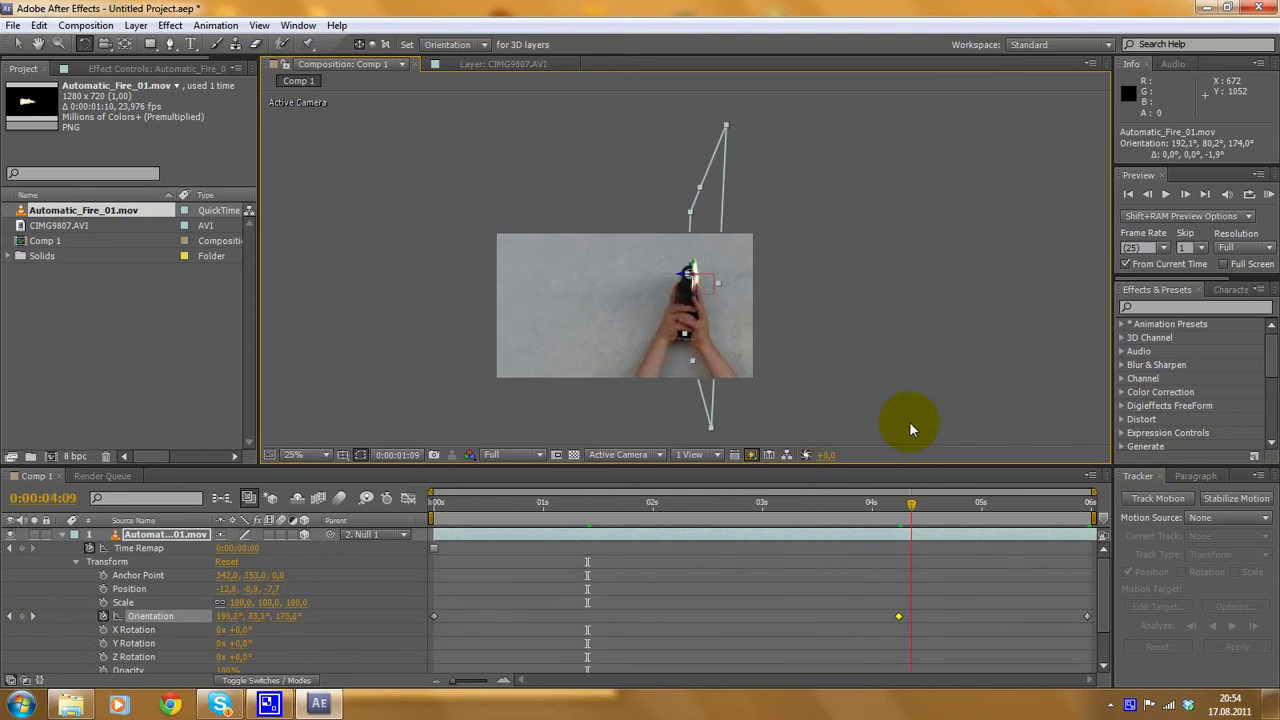
- At 0:00:04:04, shift the flash slightly to centre it on the muzzle, to position about -17.7, -1.1, -6.8
scroll(813, 388, up, 5)
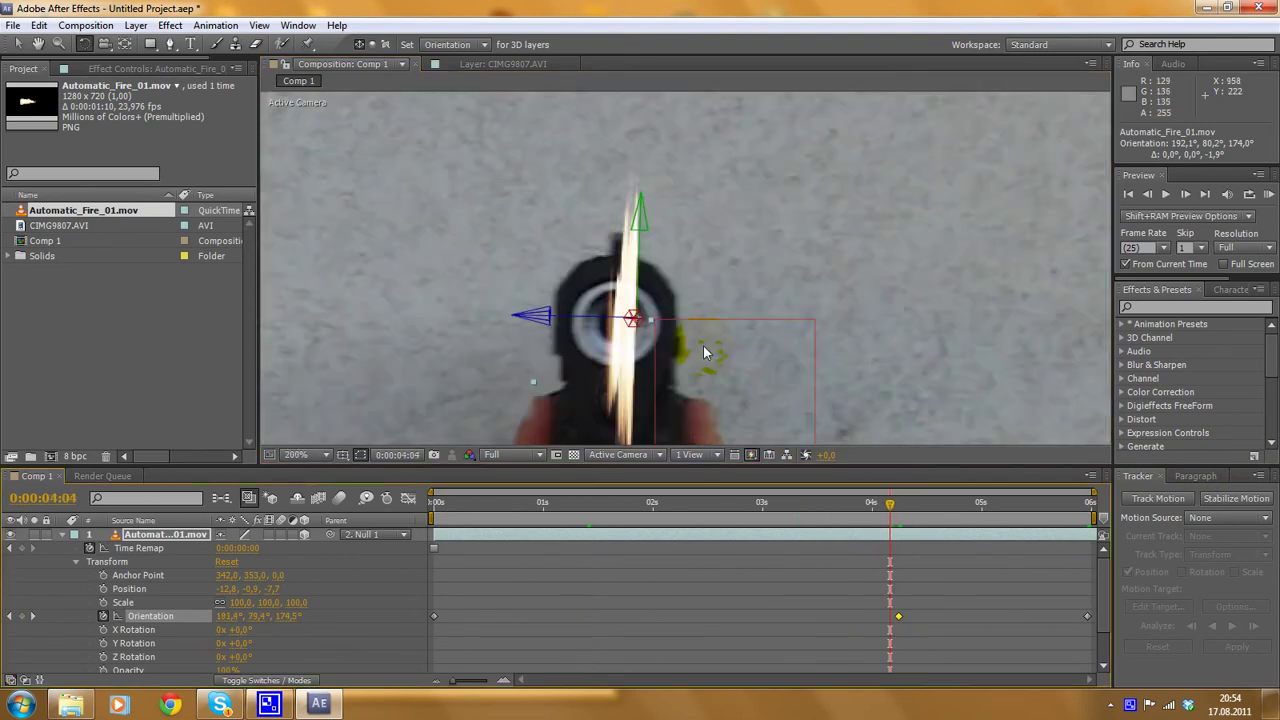
key(v)
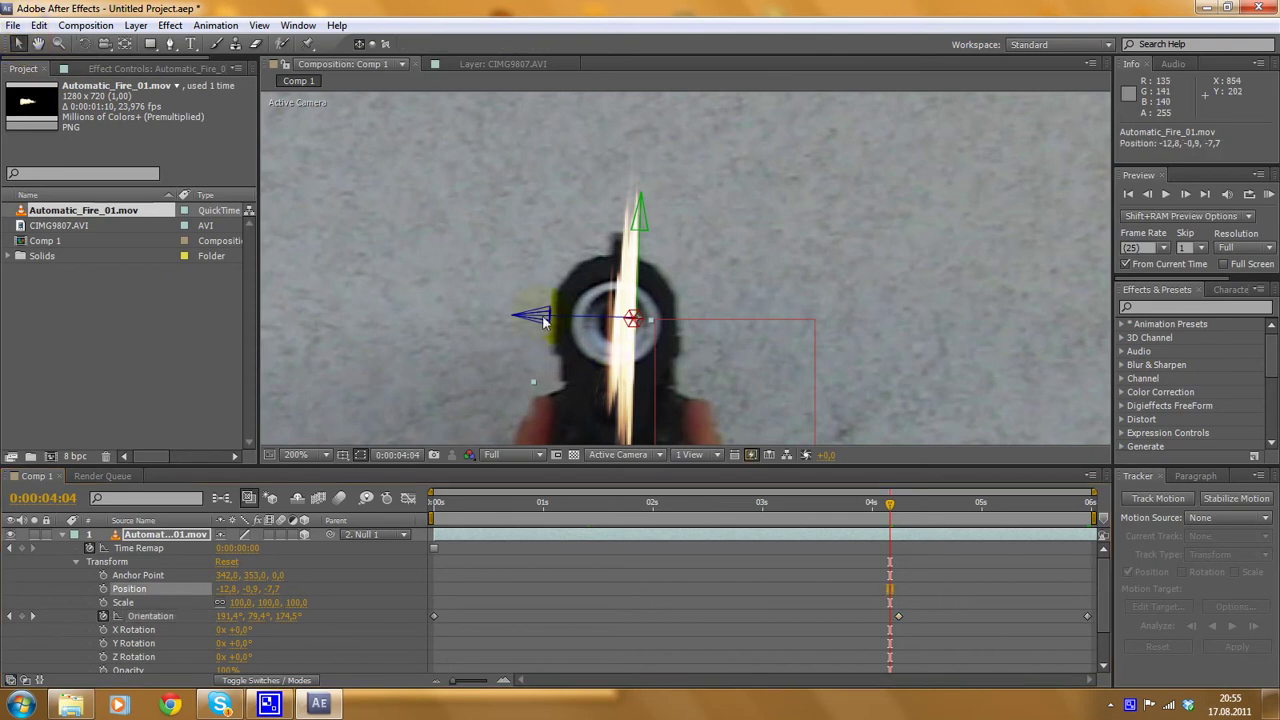
drag(543, 318, 537, 325)
key(comma)
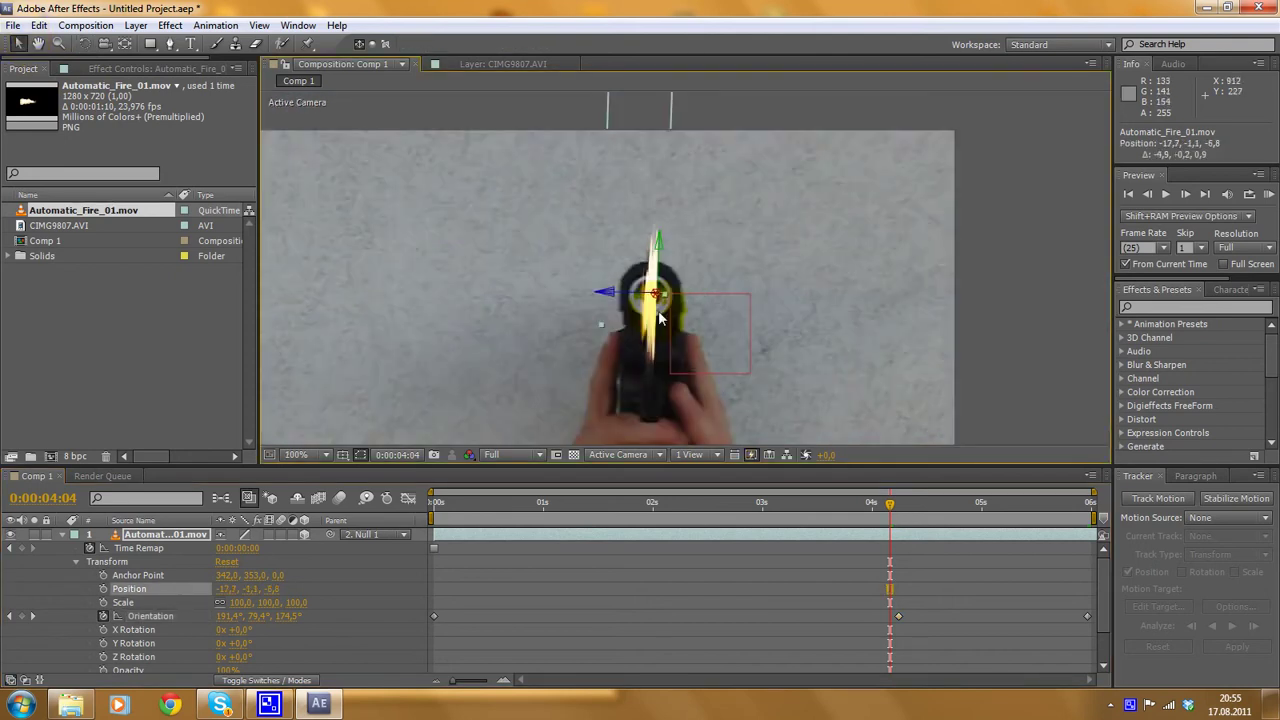
- Collapse the flash layer's properties and check the shifted flash against the muzzle at the first frame
click(62, 536)
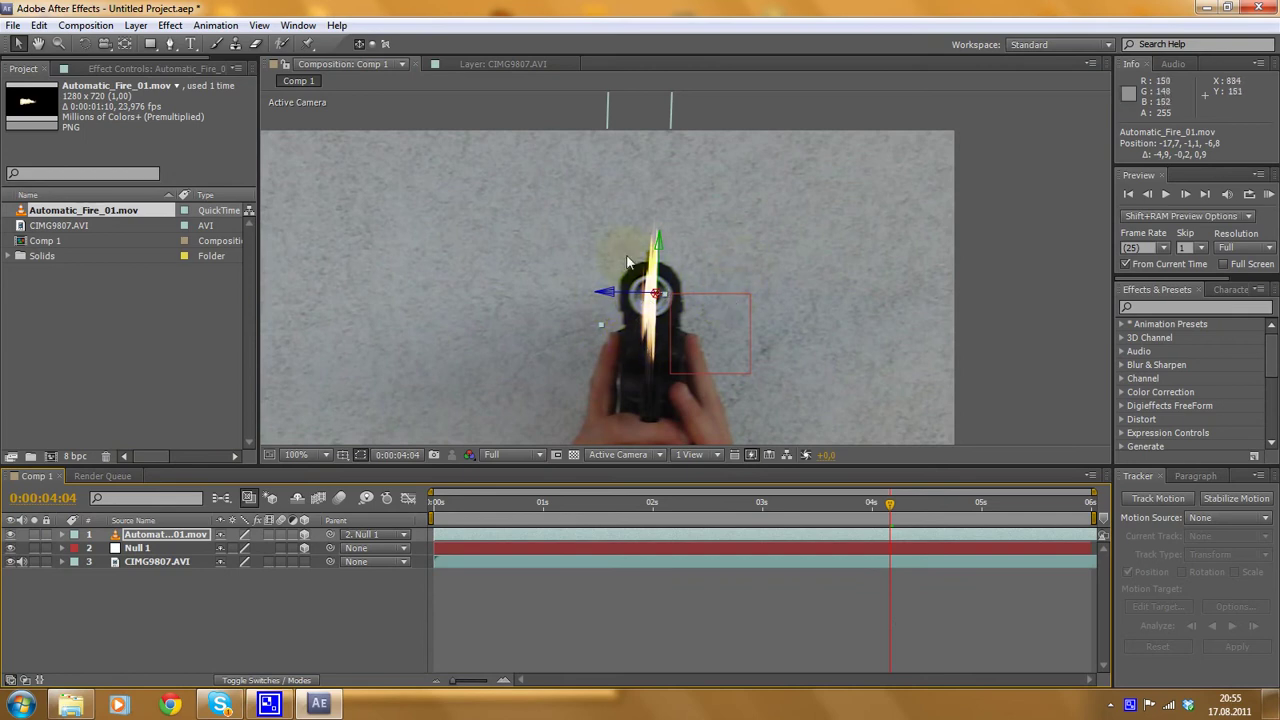
drag(893, 513, 434, 503)
drag(403, 363, 812, 390)
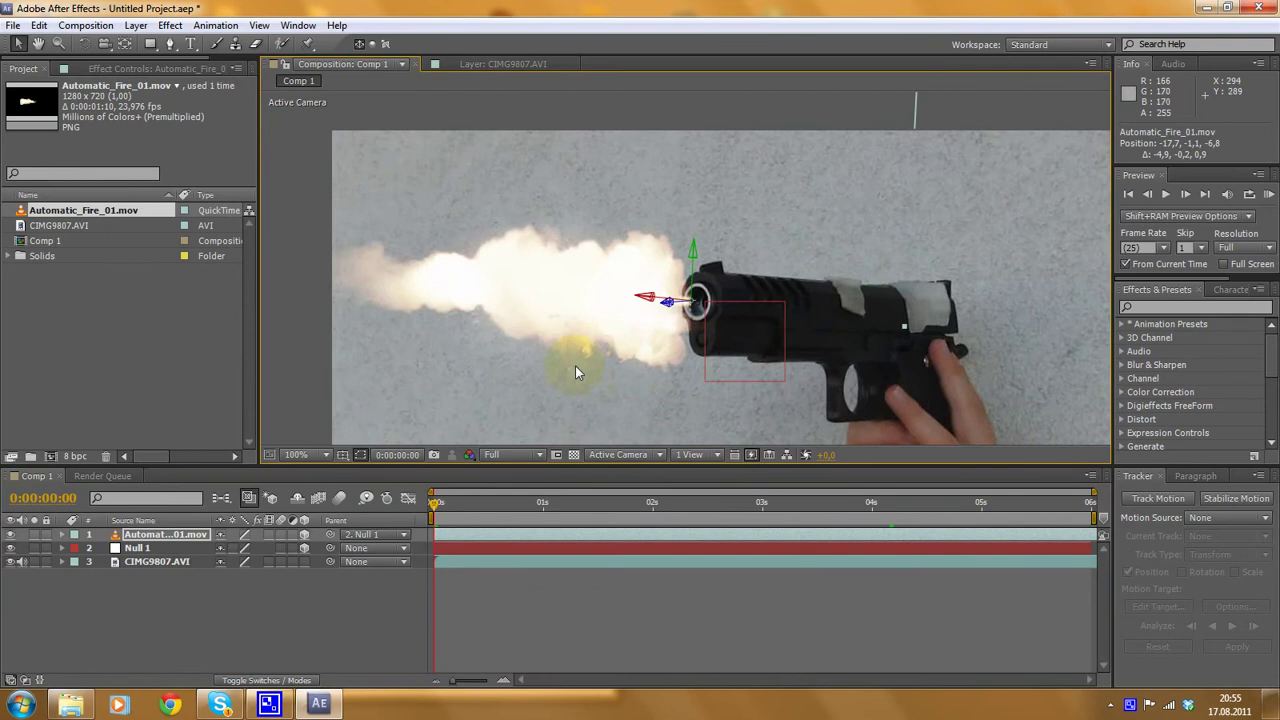
scroll(600, 300, down, 1)
scroll(573, 388, down, 3)
scroll(578, 383, up, 2)
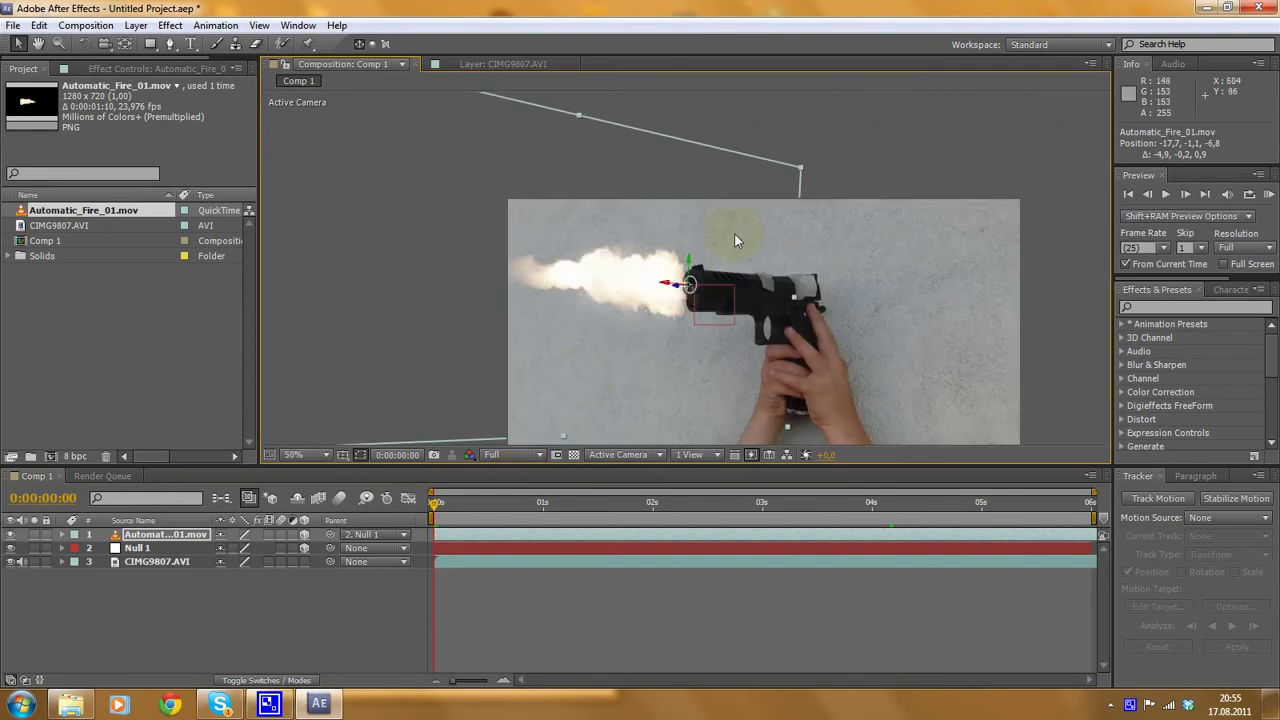
- Reveal the flash layer's transform properties again and enlarge its Scale uniformly to 128%
click(62, 534)
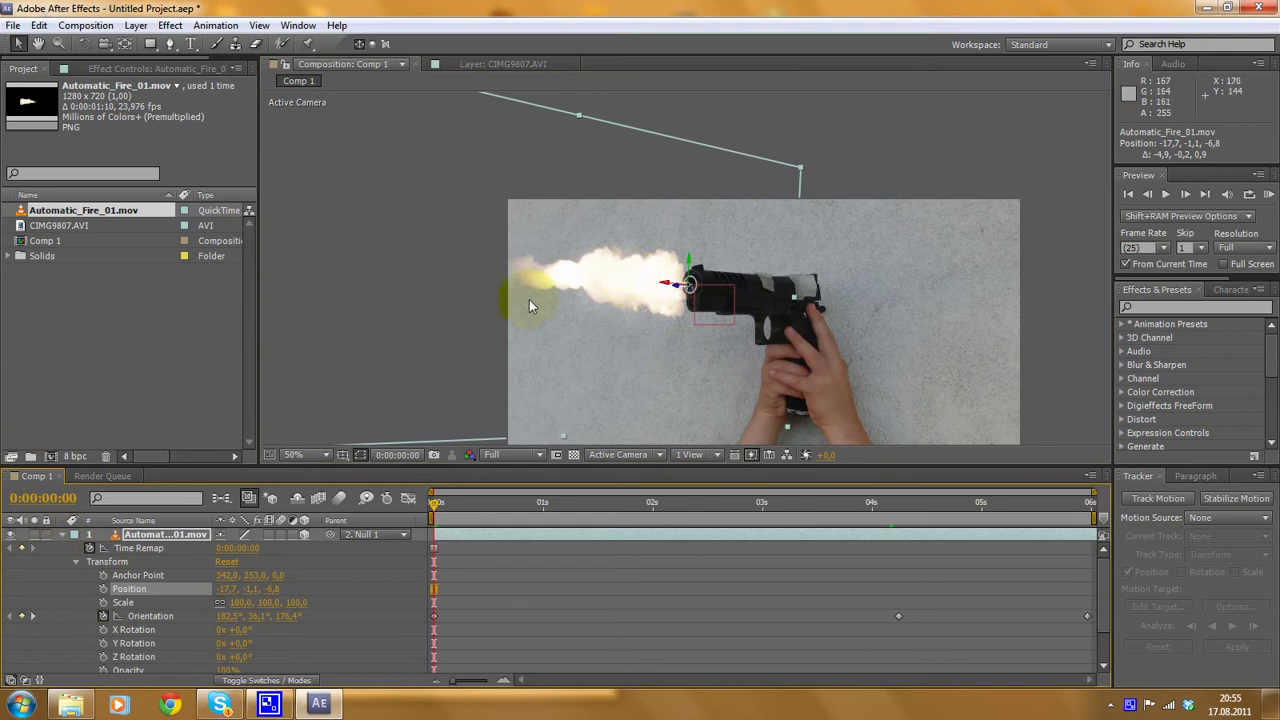
scroll(636, 320, up, 2)
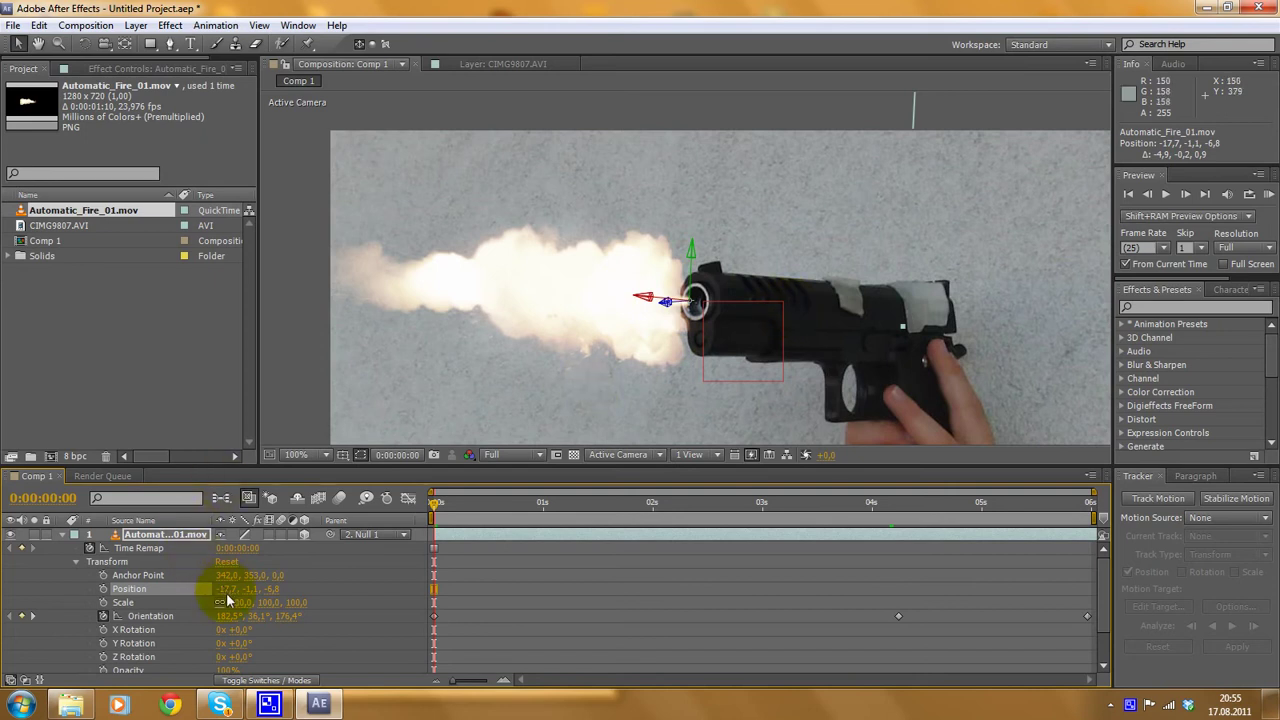
drag(237, 599, 274, 608)
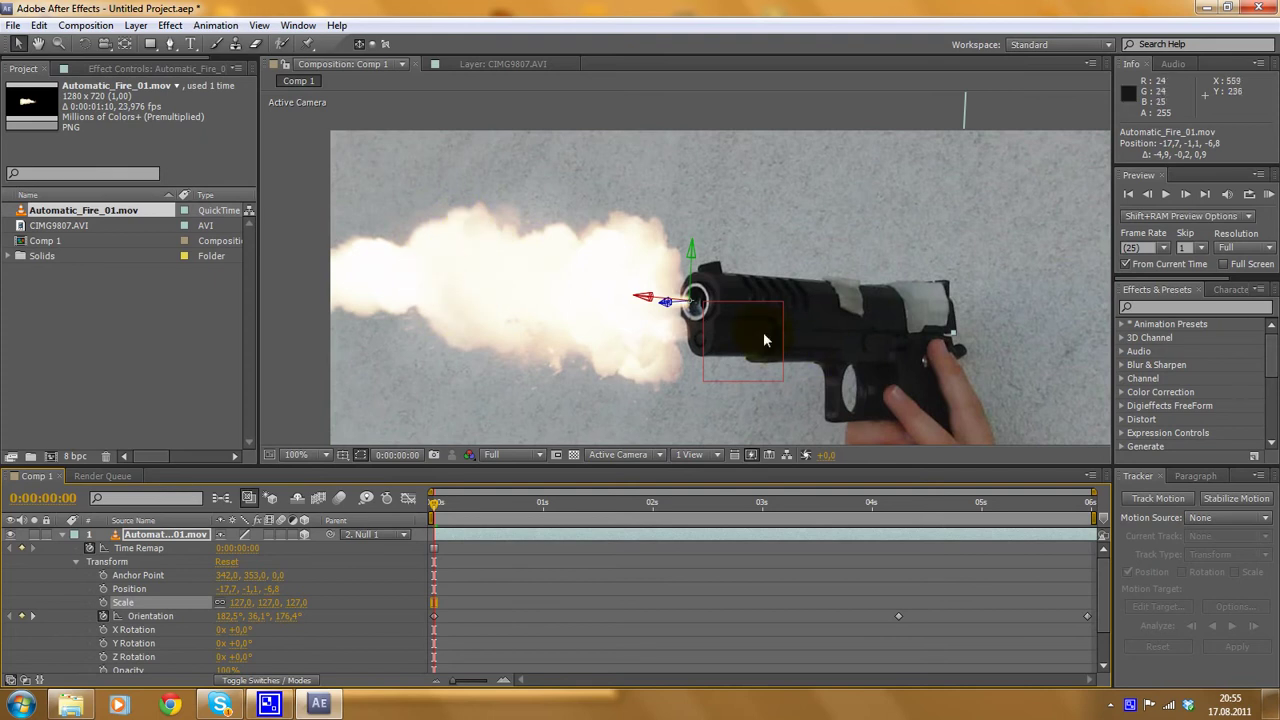
scroll(852, 348, down, 4)
scroll(690, 336, up, 2)
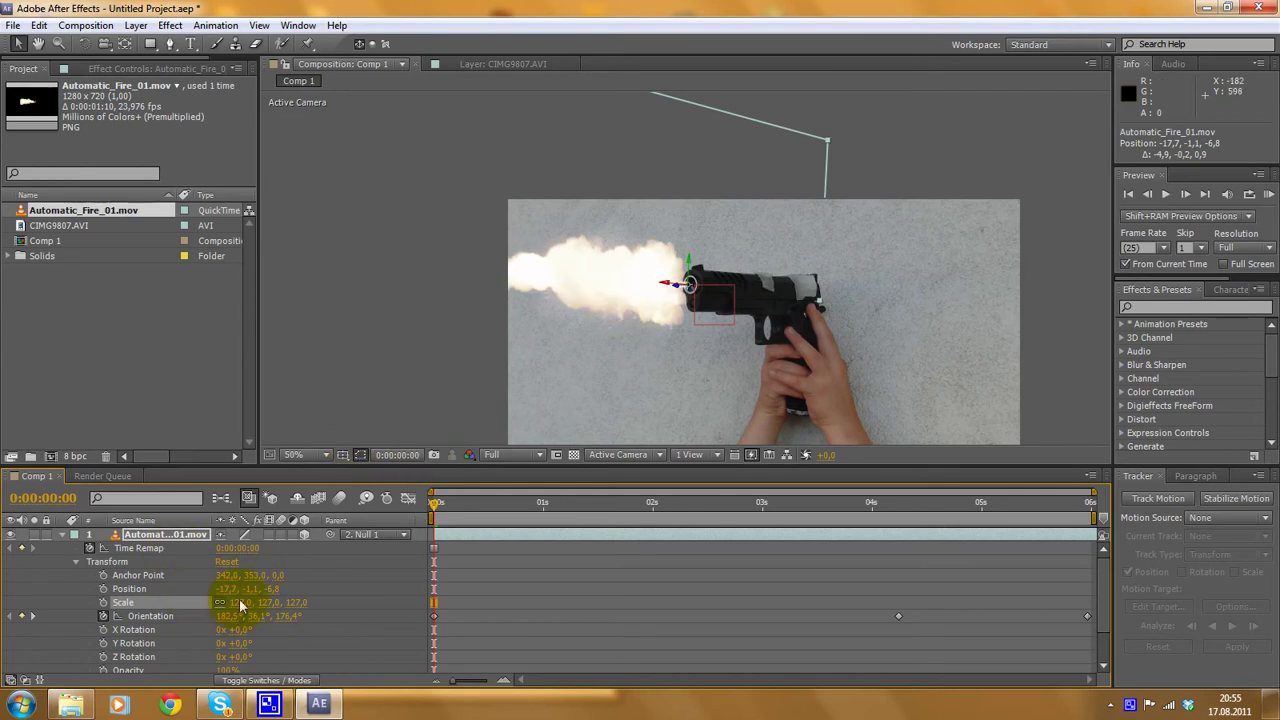
click(140, 532)
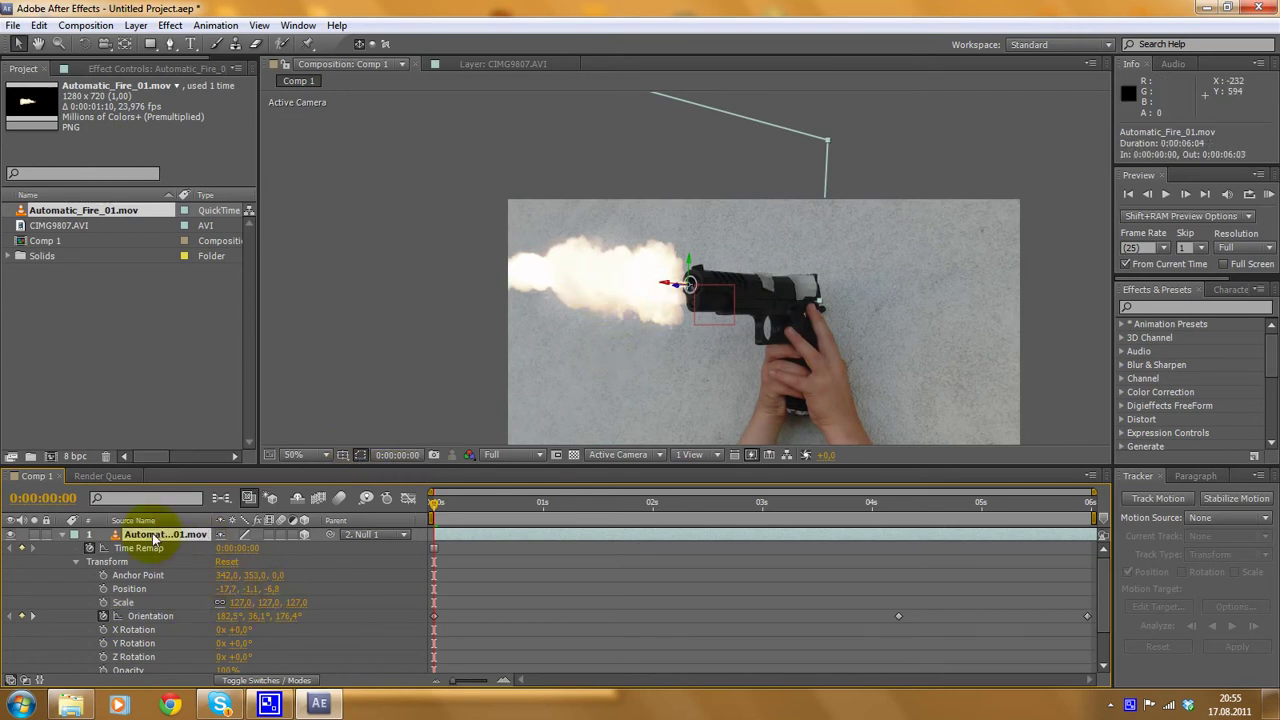
drag(242, 602, 243, 602)
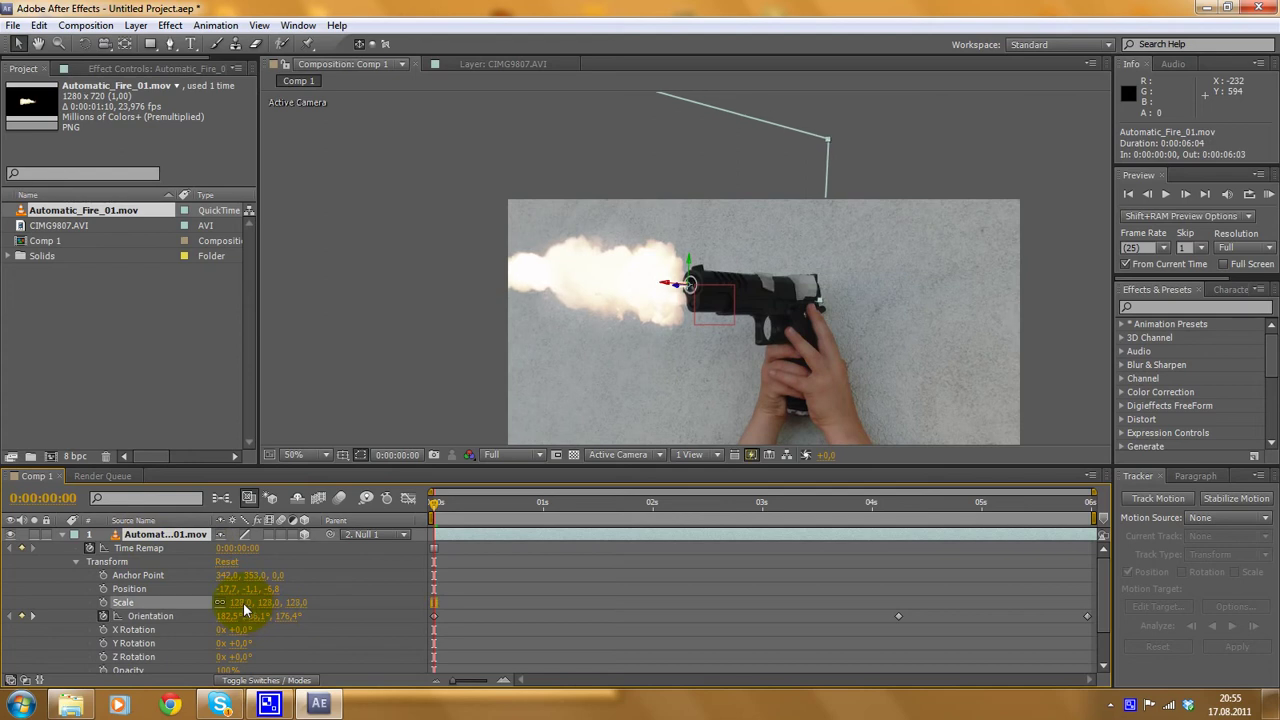
- Duplicate the muzzle flash layer and reveal the upper copy's transform properties
click(62, 535)
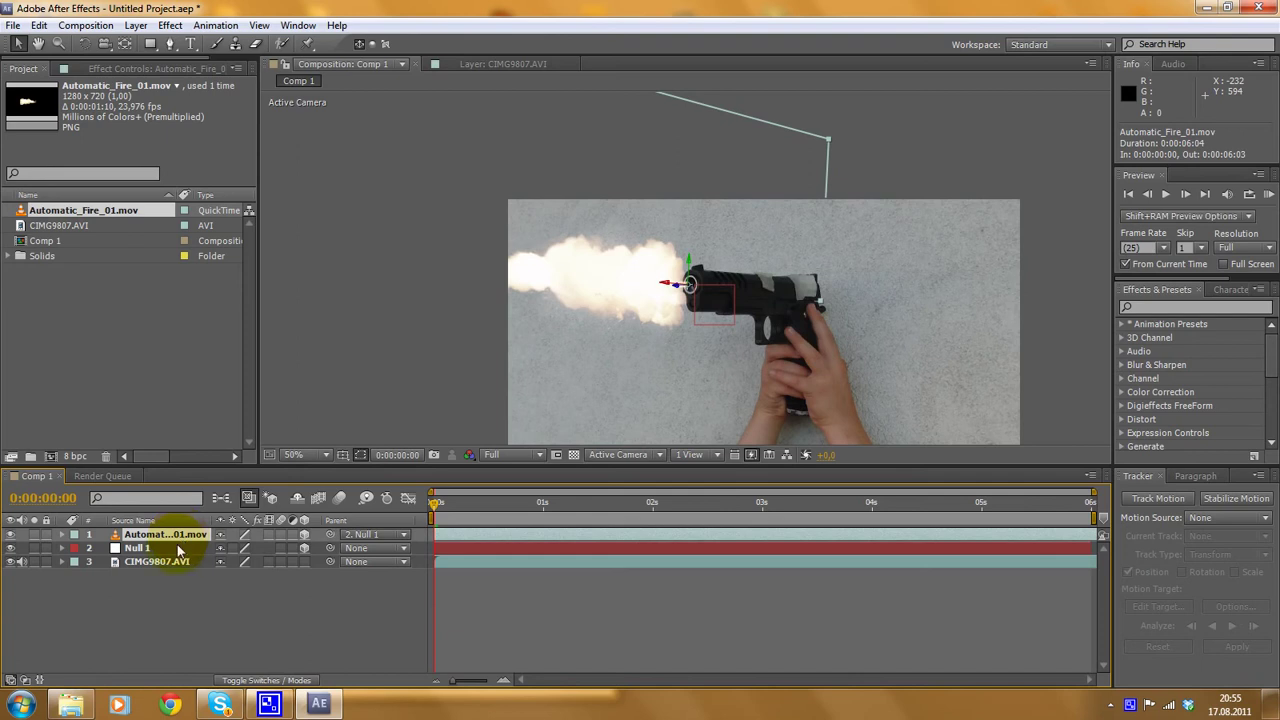
key(ctrl+d)
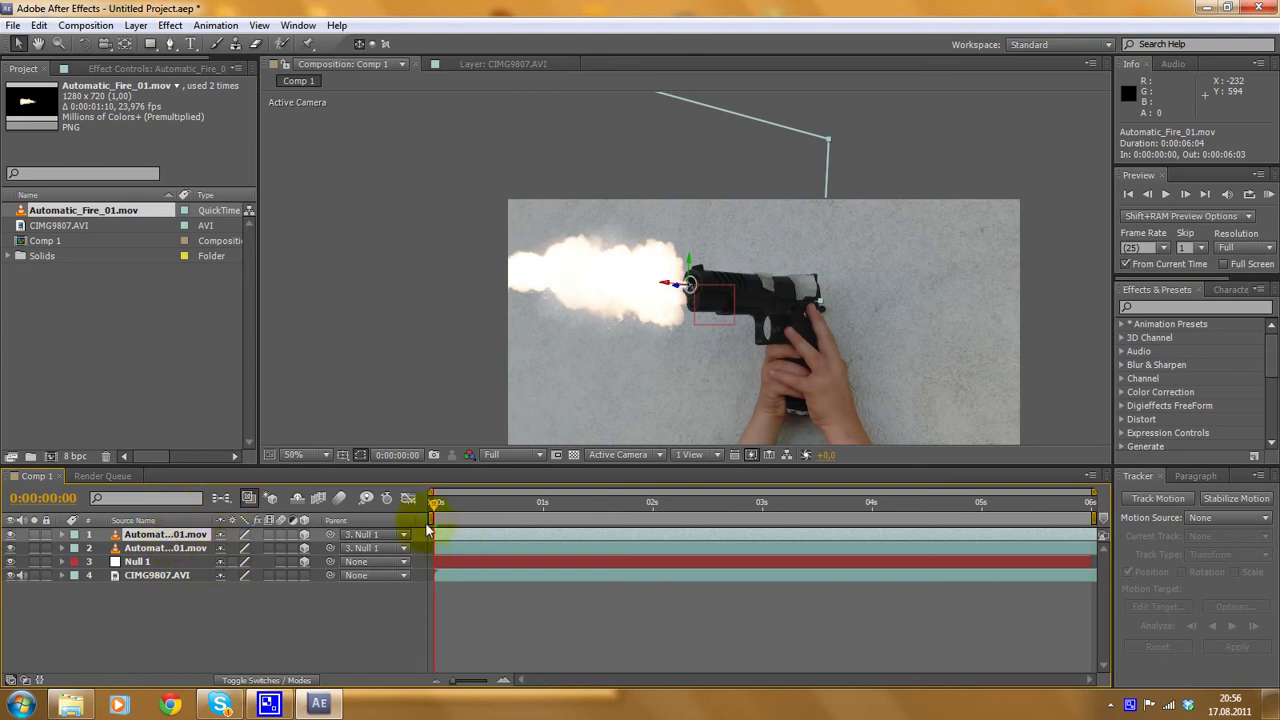
click(62, 536)
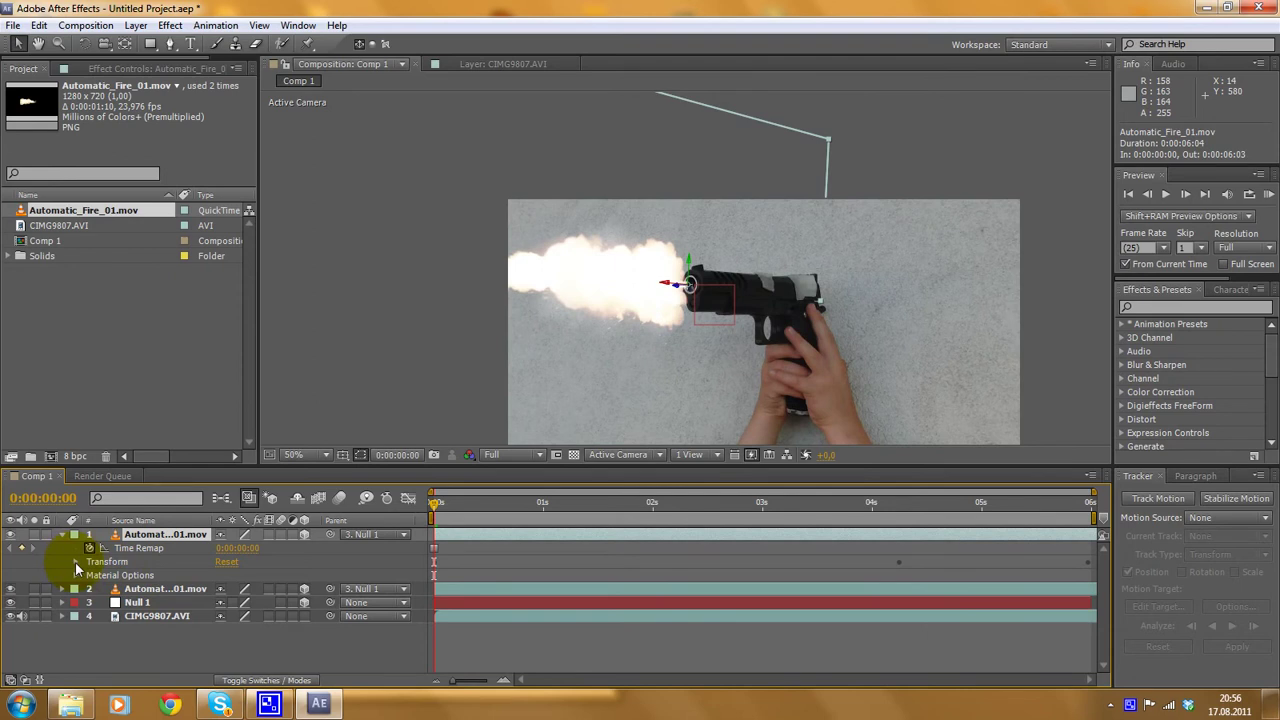
click(75, 562)
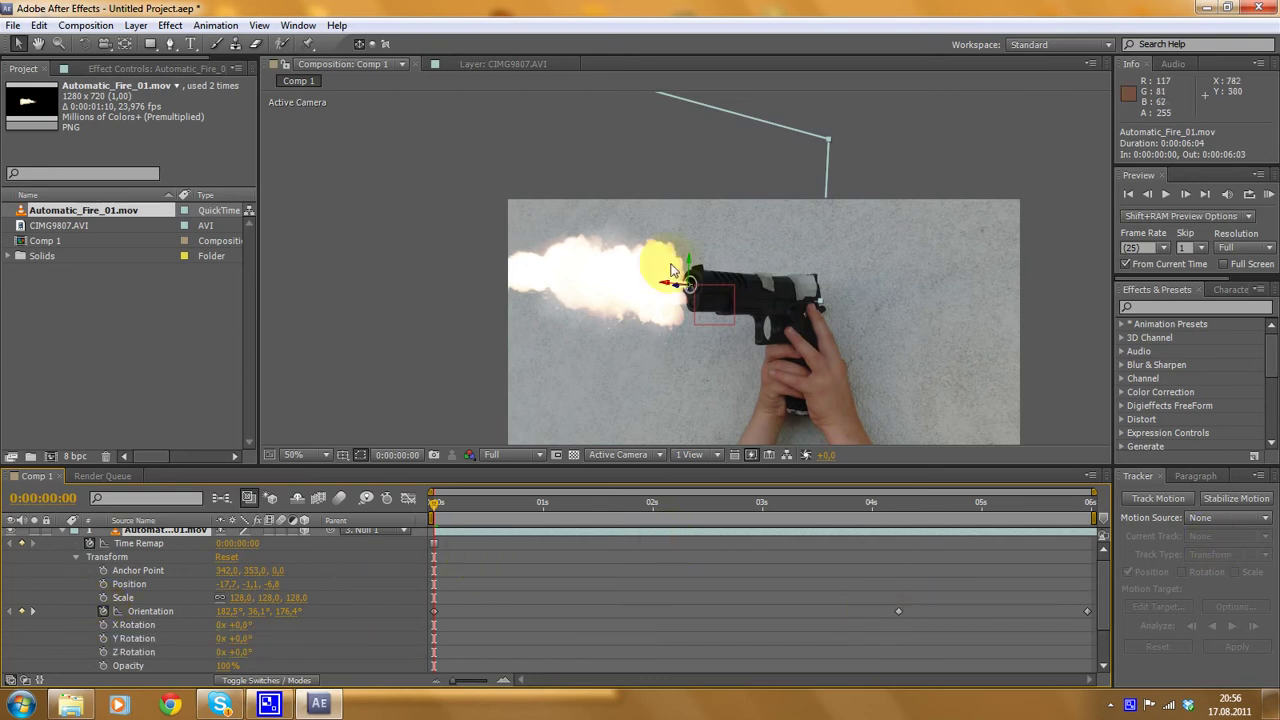
- Remove the Orientation keyframes from the upper flash copy, keeping the playhead at 0:00:00:00
scroll(100, 608, up, 1)
scroll(75, 601, down, 3)
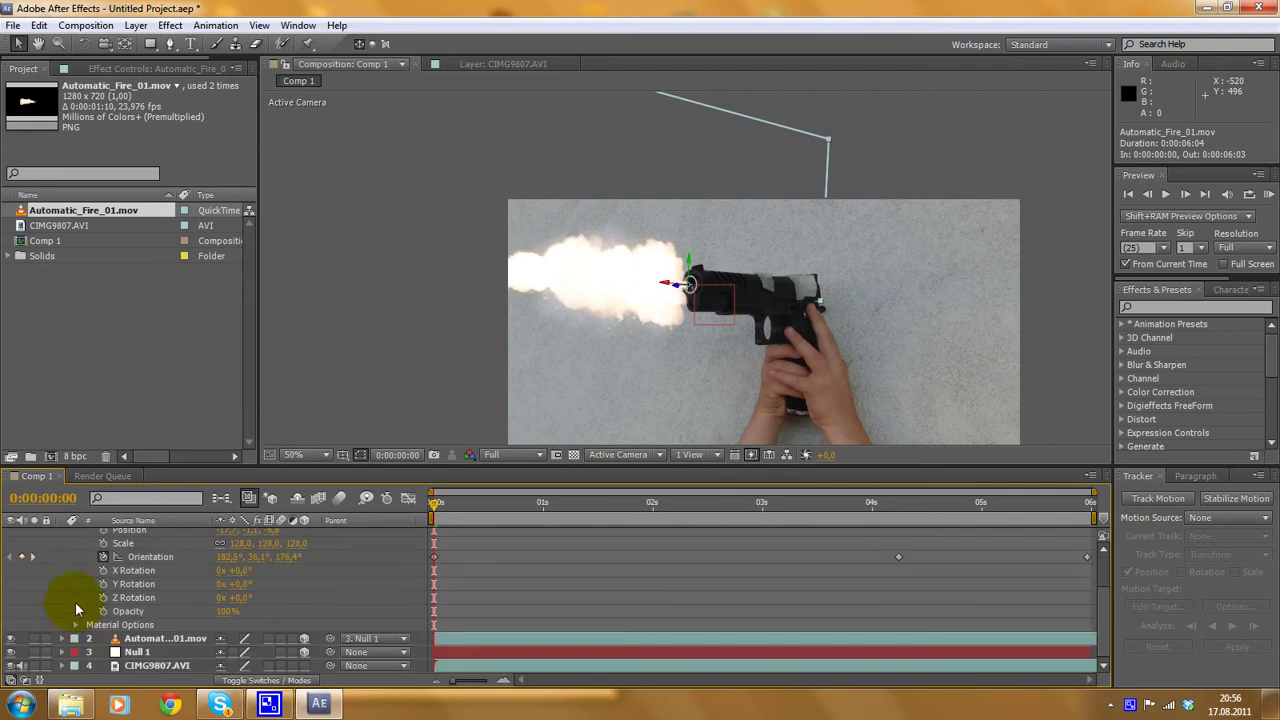
scroll(173, 600, up, 2)
key(.)
scroll(300, 571, down, 3)
scroll(241, 572, up, 4)
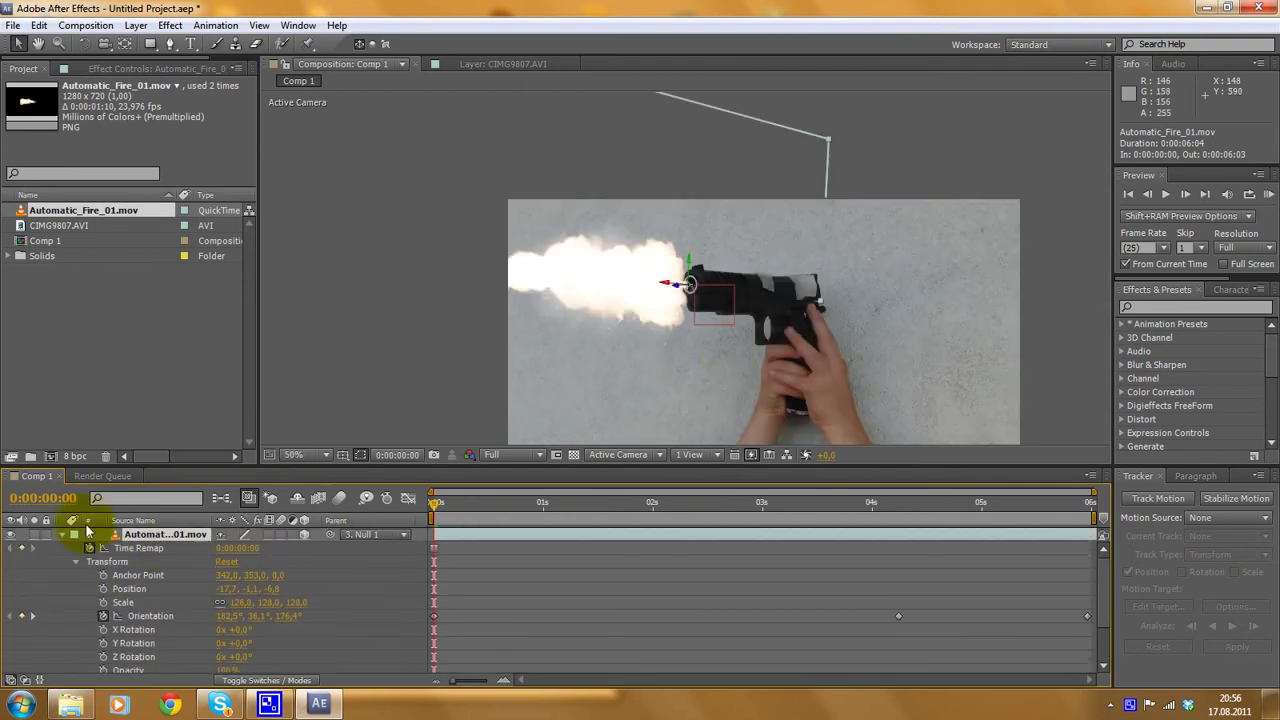
click(103, 617)
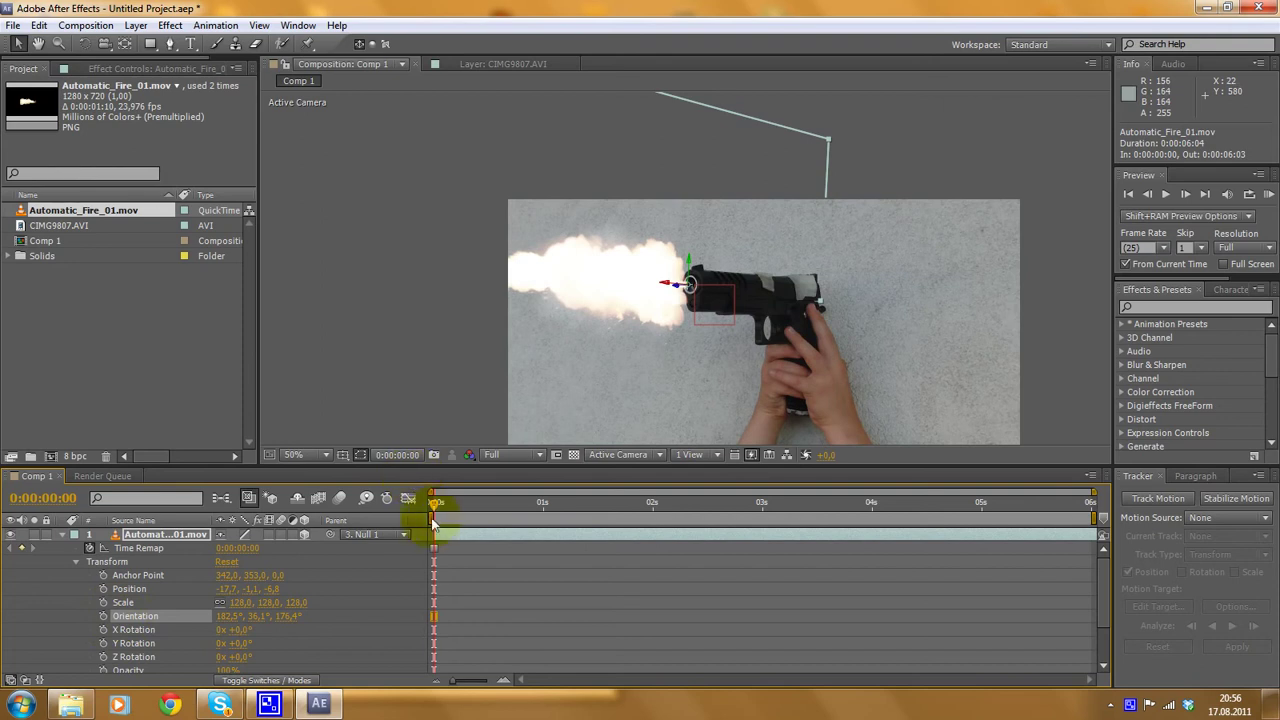
drag(437, 512, 412, 505)
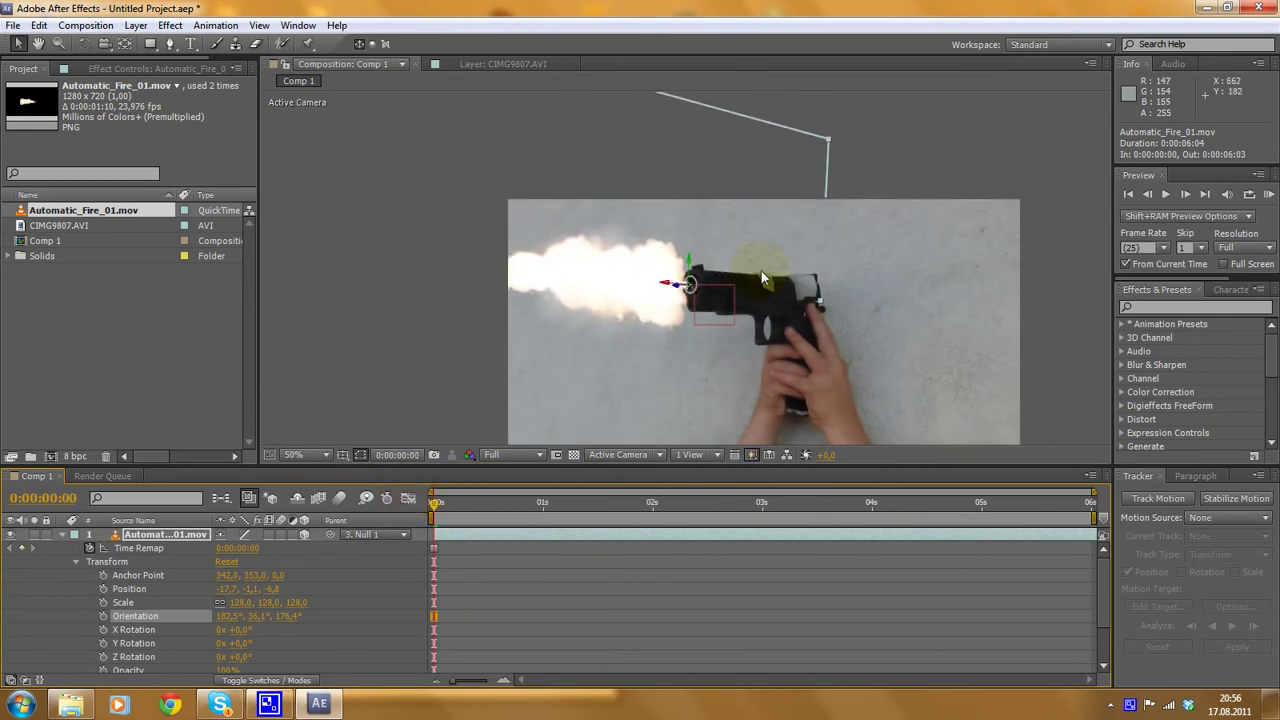
- Collapse the upper muzzle flash copy's properties and parent it to the Automatic_Fire_01.mov layer directly below it
drag(444, 342, 585, 322)
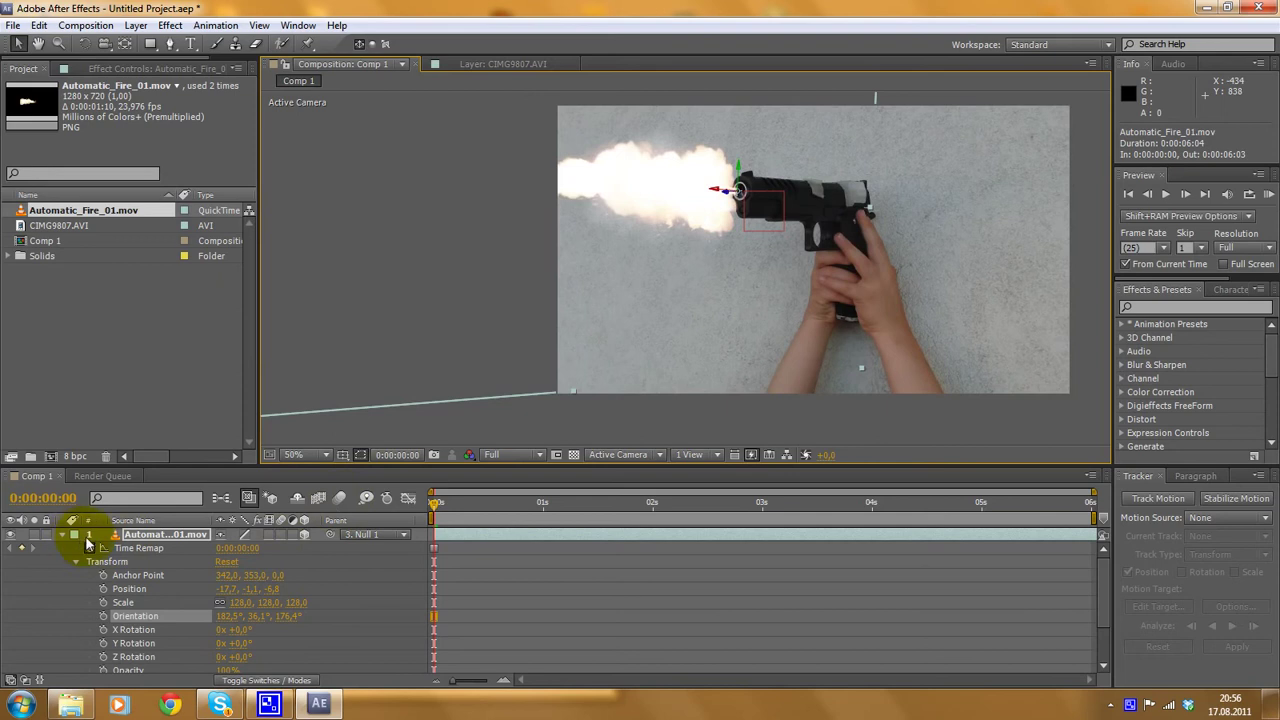
click(64, 540)
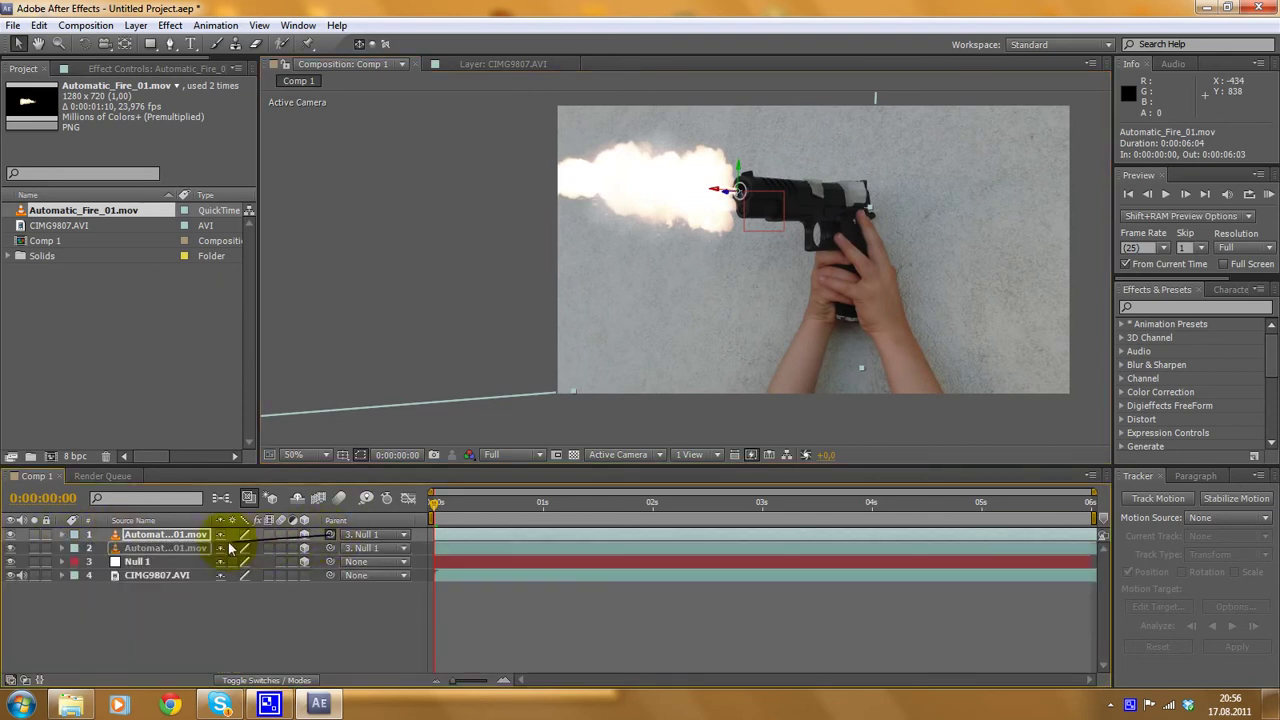
drag(330, 535, 168, 546)
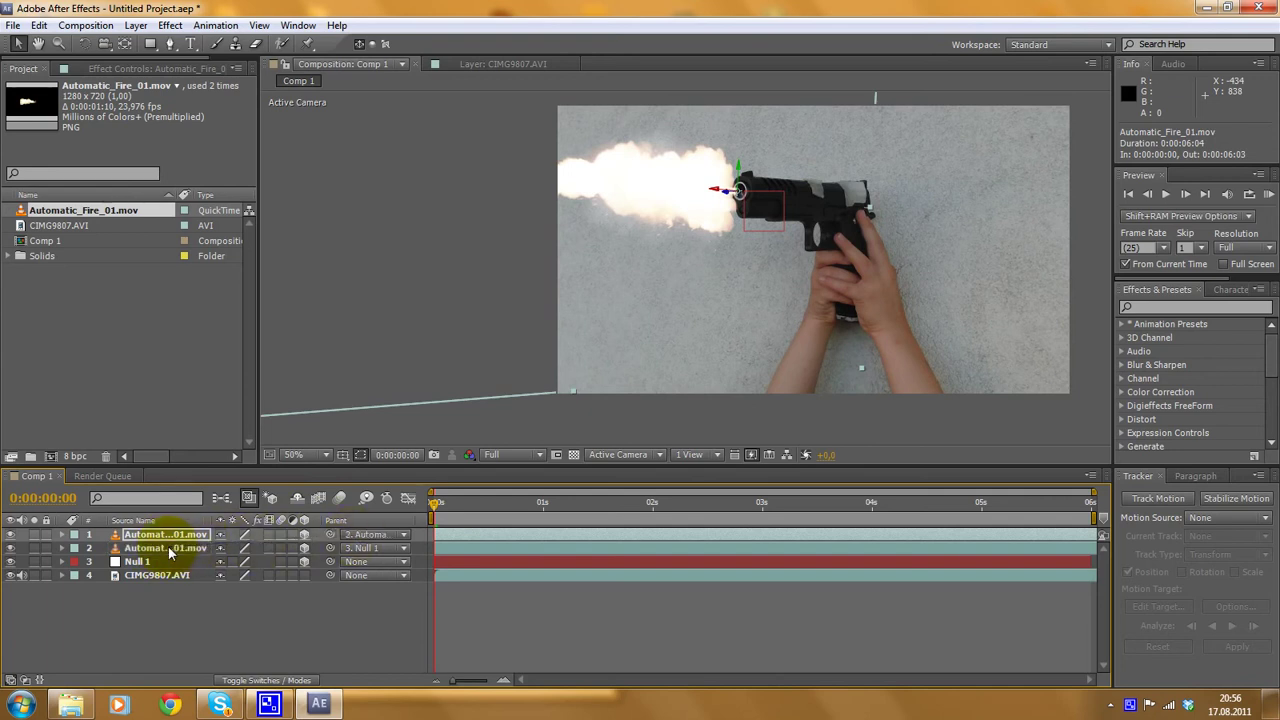
- At 0:00:02:20, rotate the upper flash copy's orientation by 90° about X, and check the crossed flashes at 0:00:00:13
drag(432, 502, 741, 505)
click(84, 43)
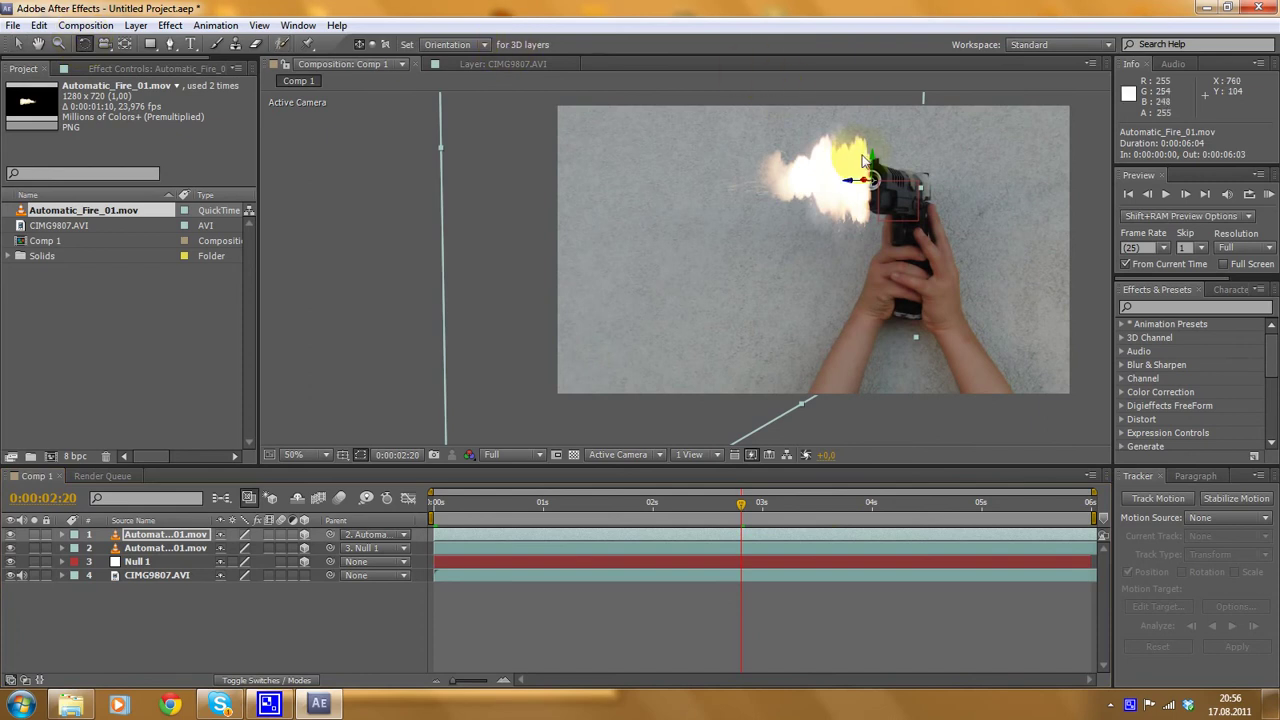
scroll(850, 162, up, 2)
drag(934, 187, 900, 214)
key(comma)
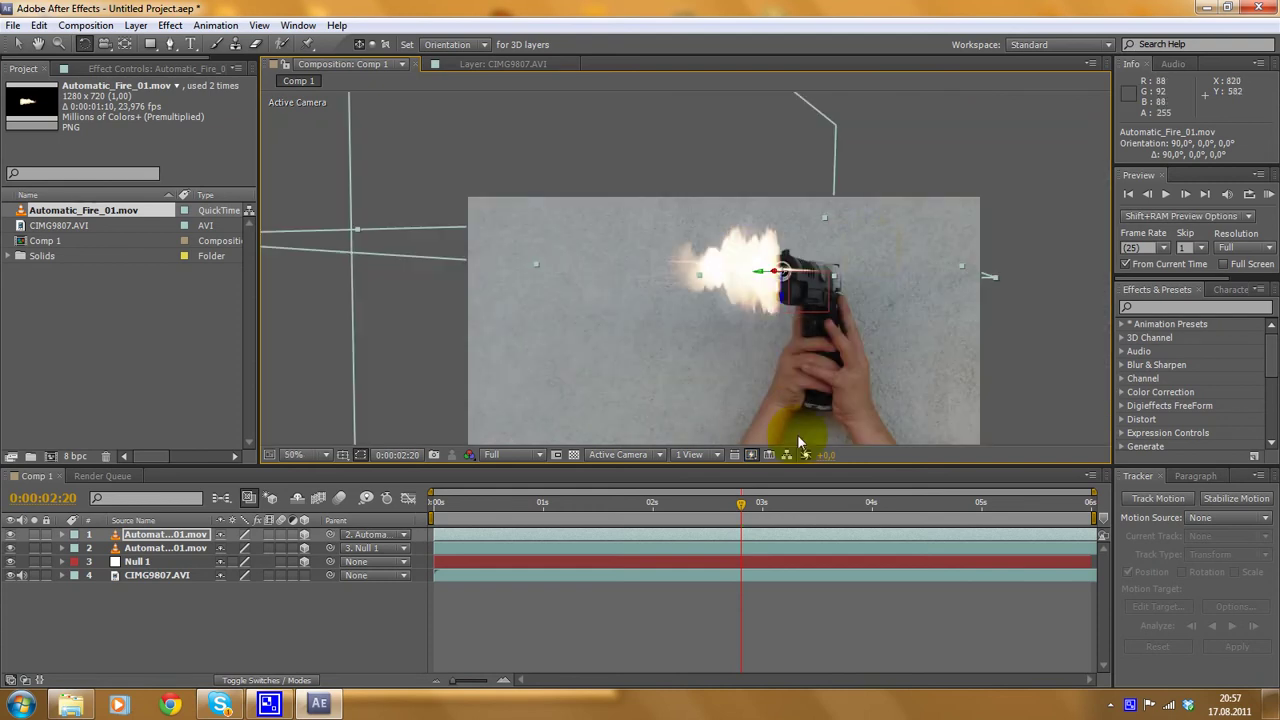
mouse_move(742, 508)
mouse_down()
mouse_move(366, 502)
mouse_move(736, 460)
mouse_move(1011, 470)
mouse_move(921, 483)
mouse_move(484, 480)
mouse_move(622, 490)
mouse_move(471, 491)
mouse_move(646, 480)
mouse_move(549, 487)
mouse_move(517, 453)
mouse_up()
key(period)
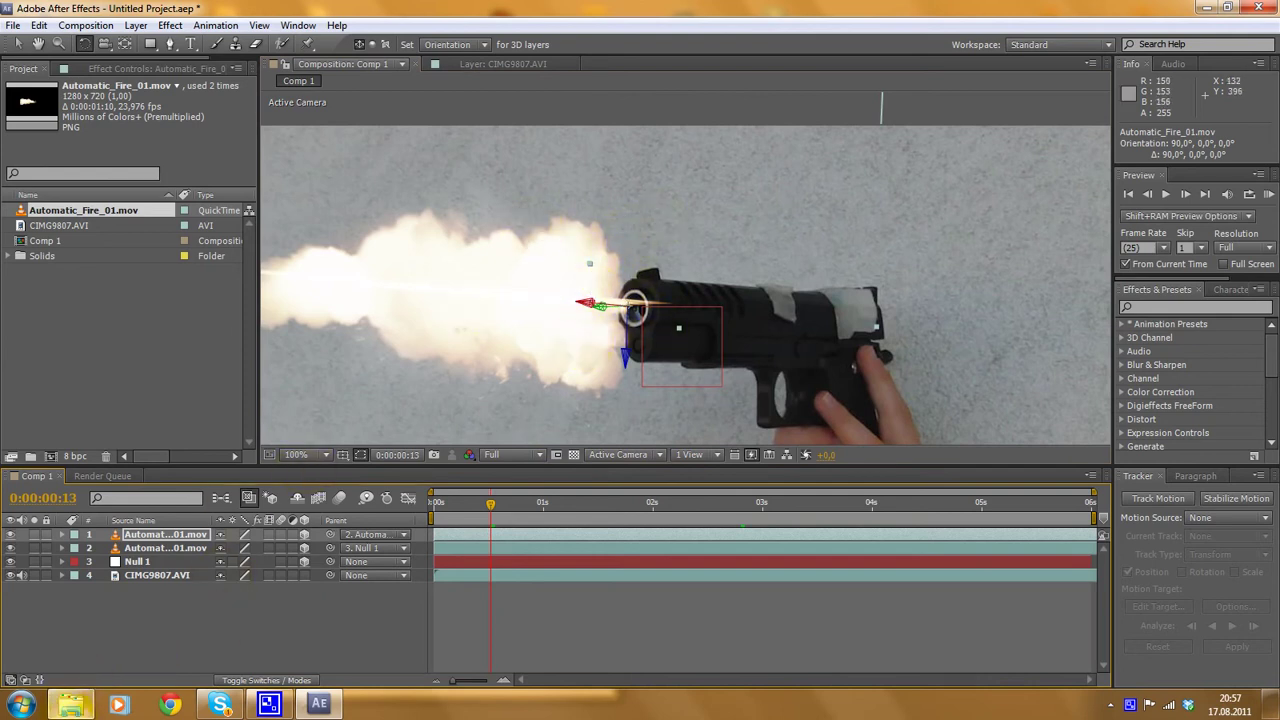
- Import Muzzle_Flash_Straight_07.mov from the 11. Muzzle_Flashes folder and add it as the uppermost layer of Comp 1
mouse_move(75, 702)
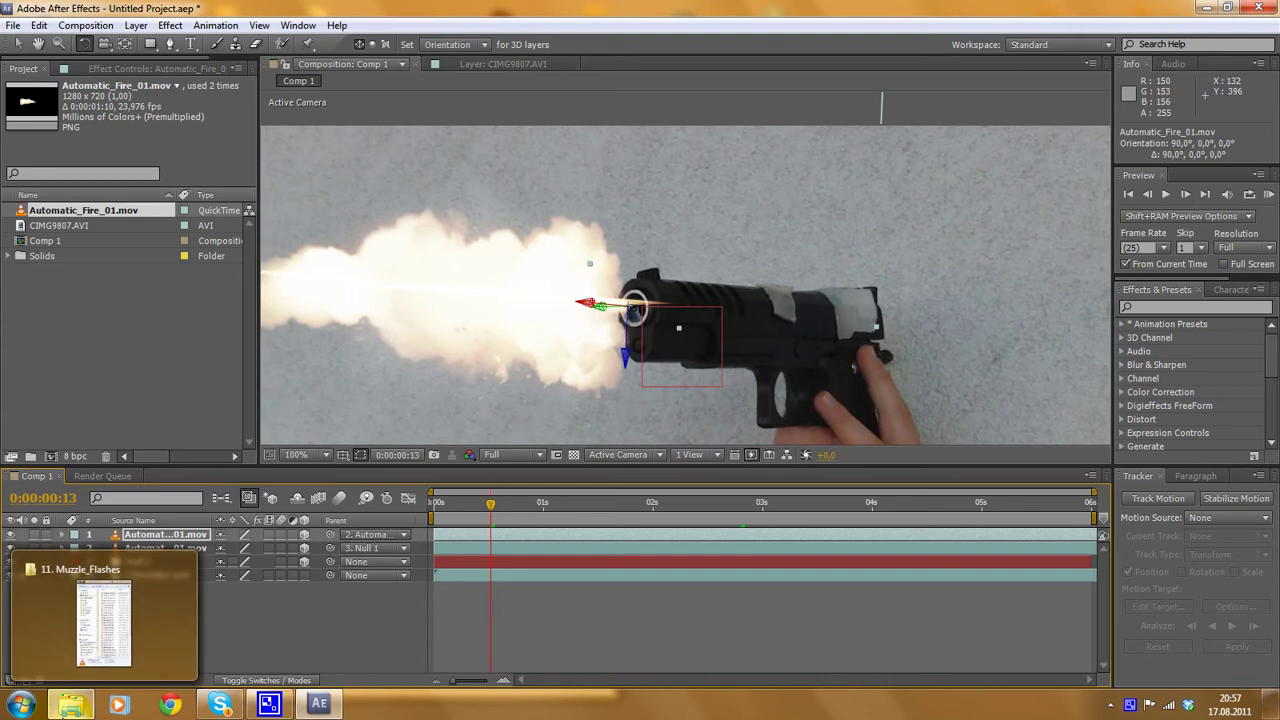
click(70, 705)
scroll(520, 400, down, 3)
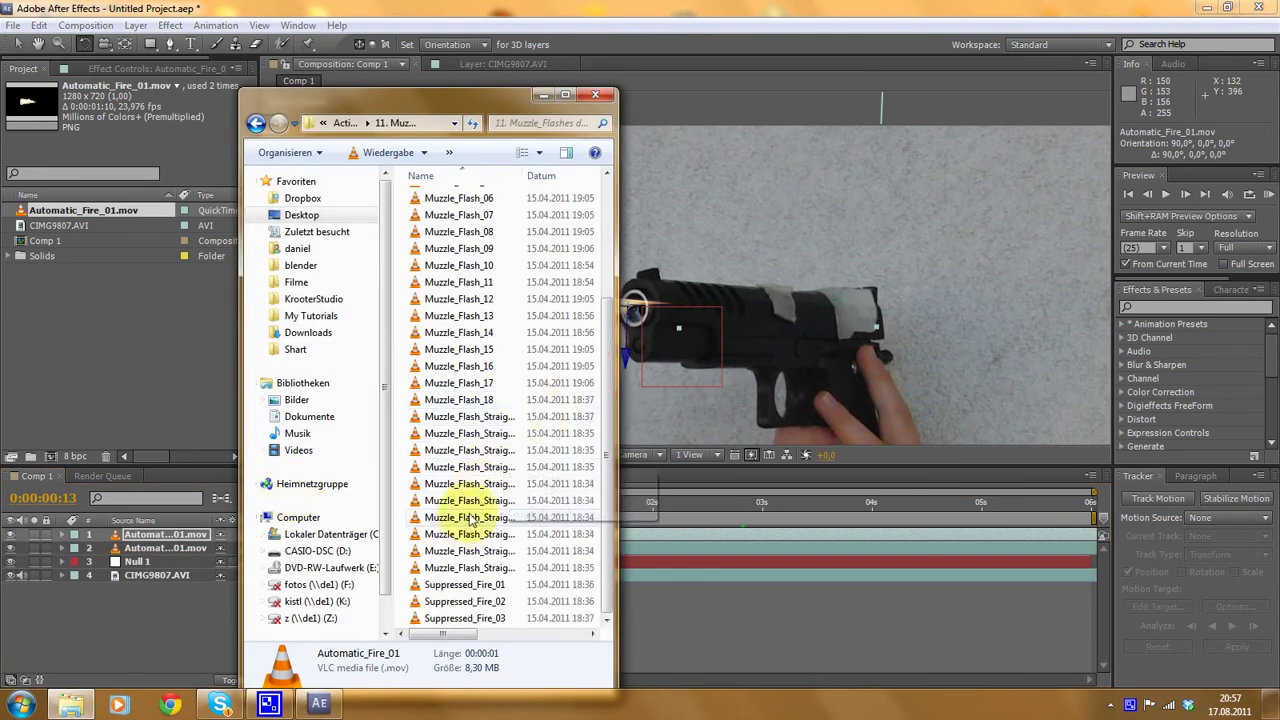
drag(505, 517, 70, 321)
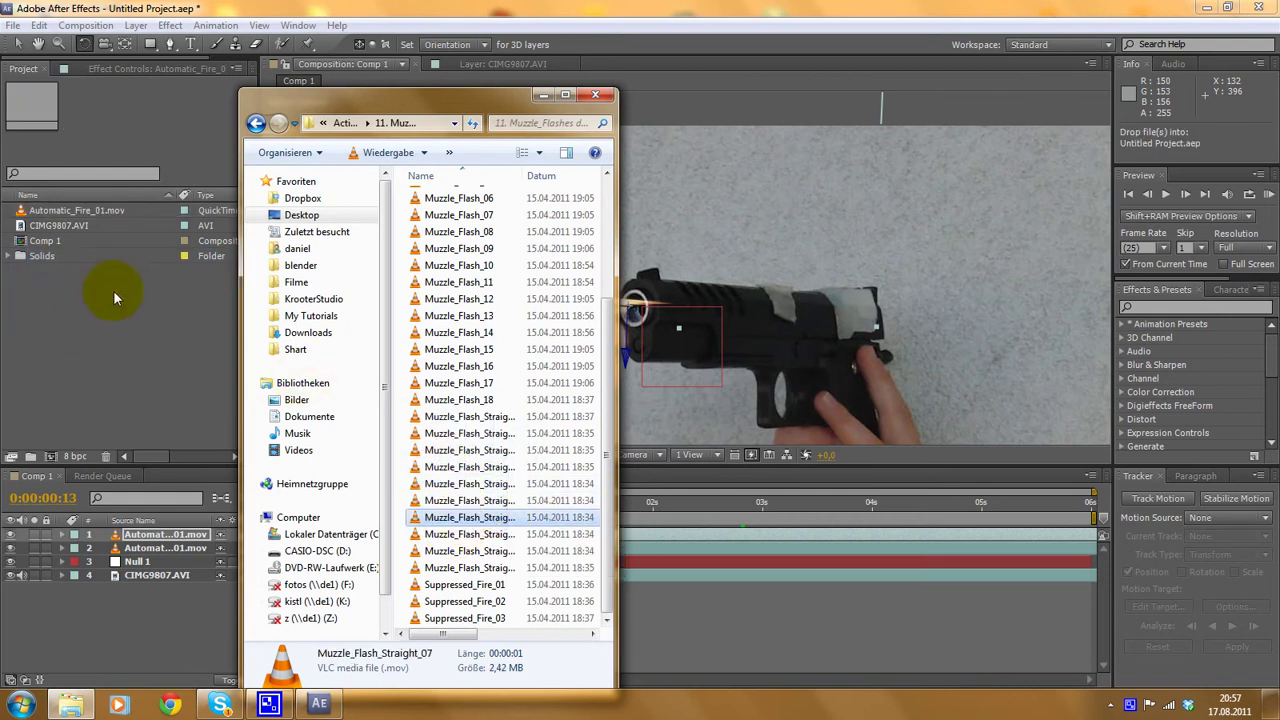
click(541, 96)
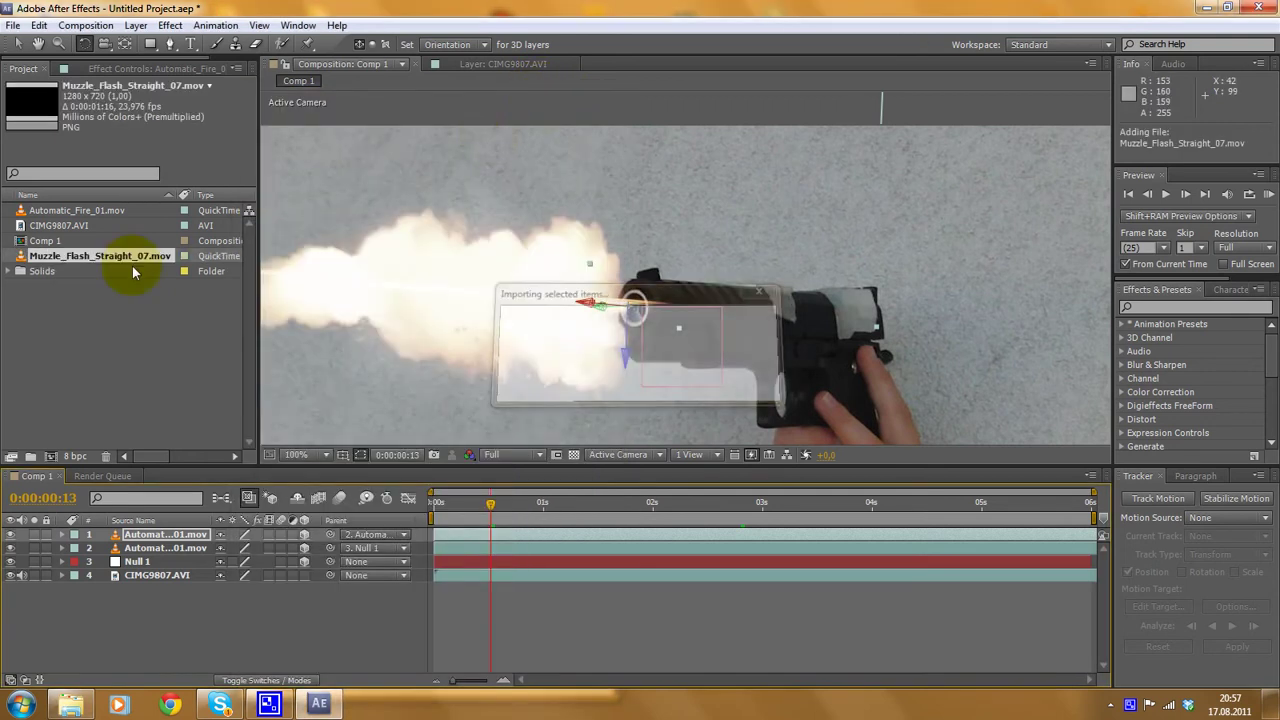
click(30, 102)
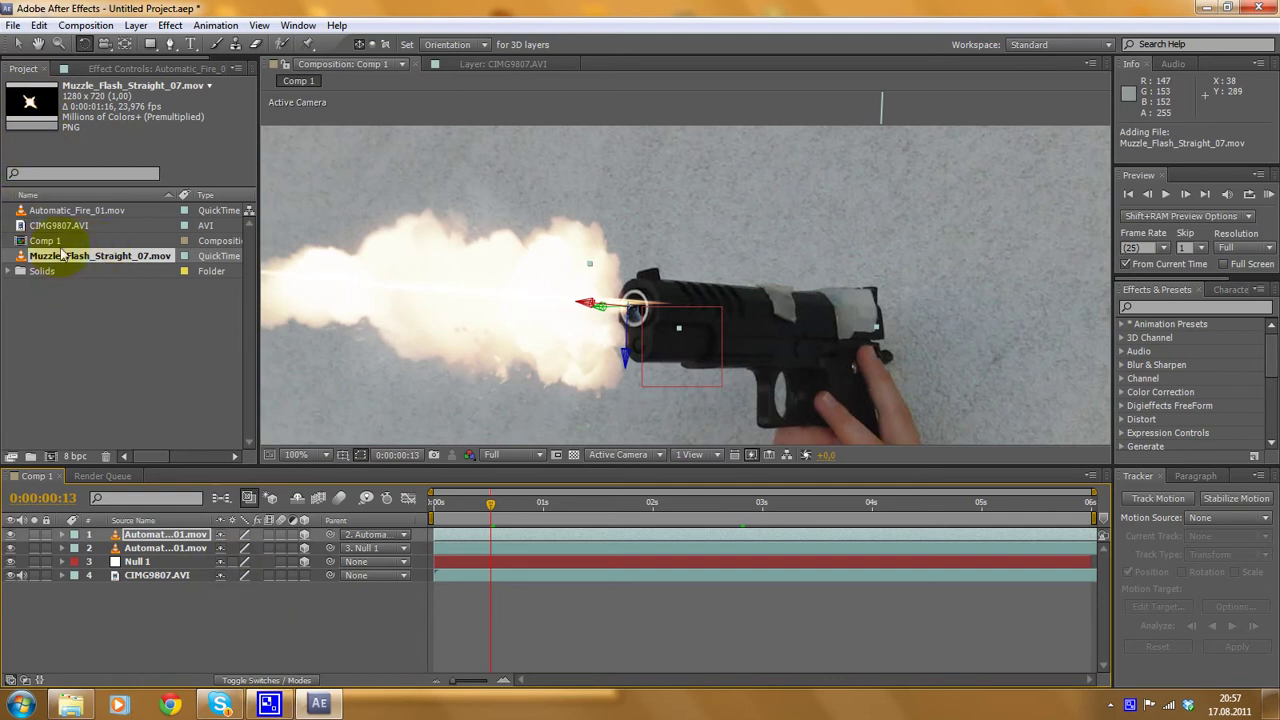
drag(65, 259, 230, 533)
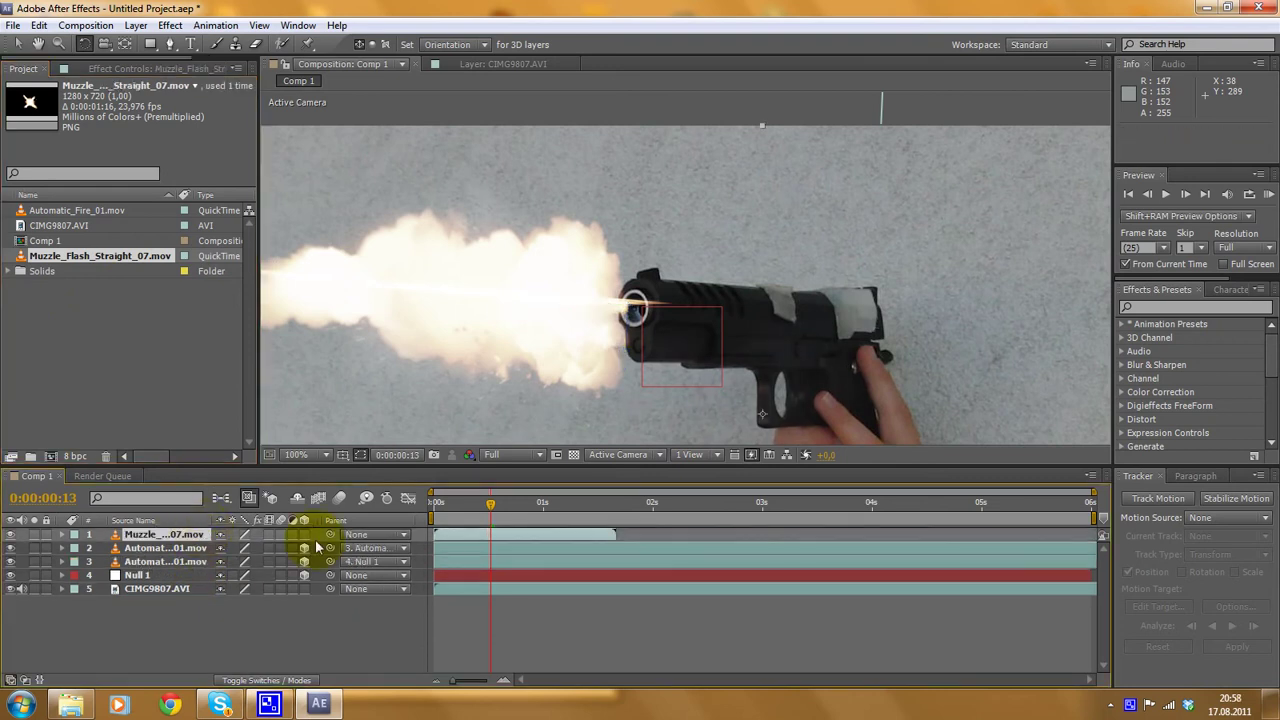
- Freeze the Muzzle_Flash_Straight_07.mov layer on its frame at 0:00:00:00 and extend it to the composition's end
drag(488, 502, 433, 520)
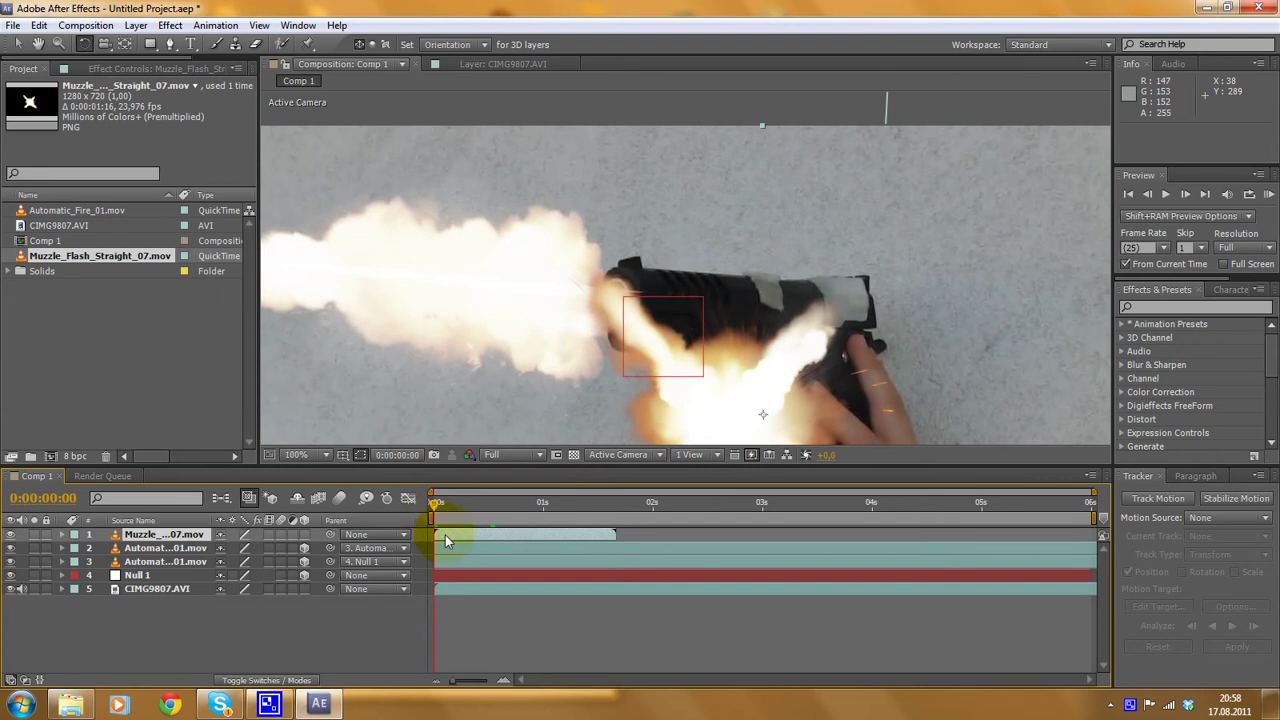
right_click(445, 535)
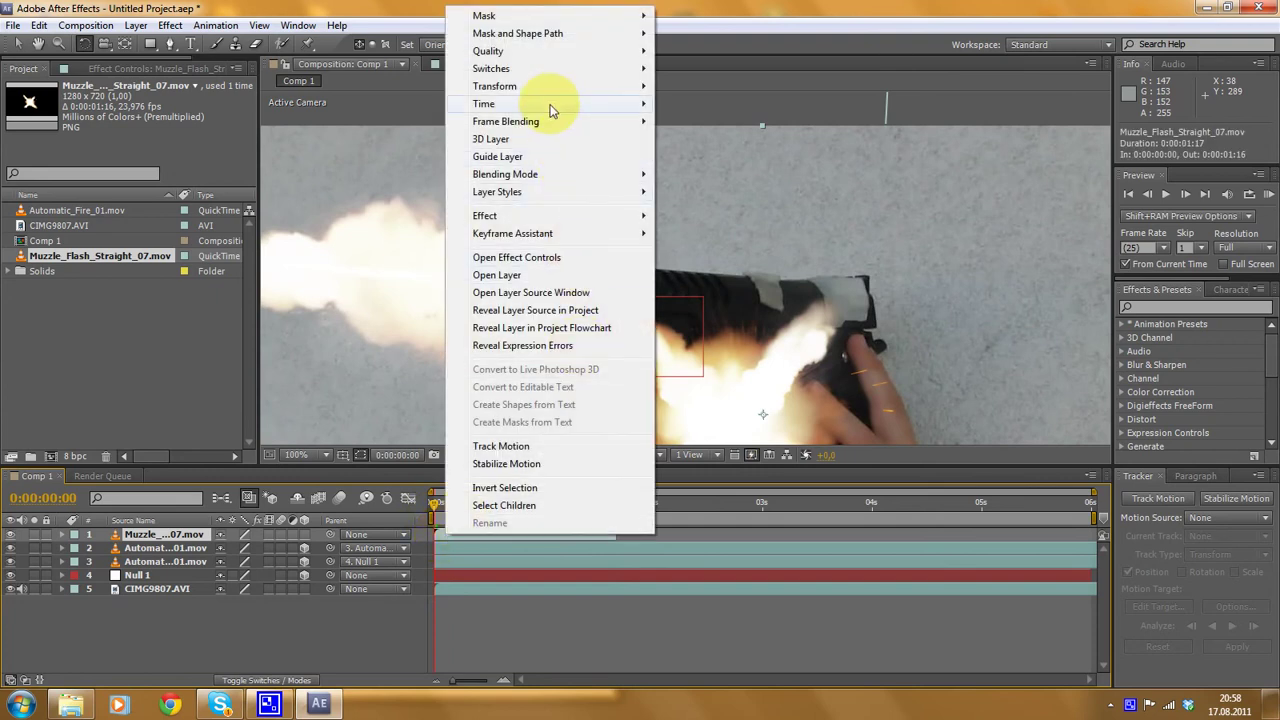
mouse_move(571, 104)
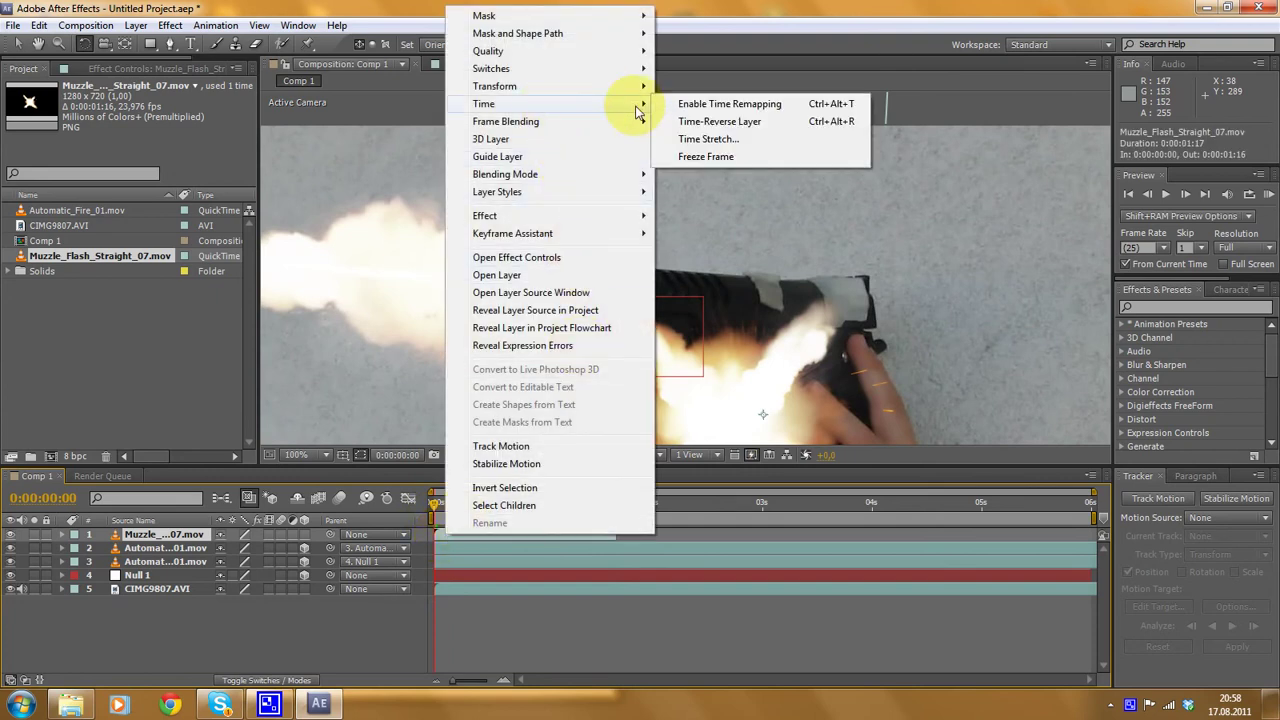
click(705, 157)
drag(614, 537, 1097, 540)
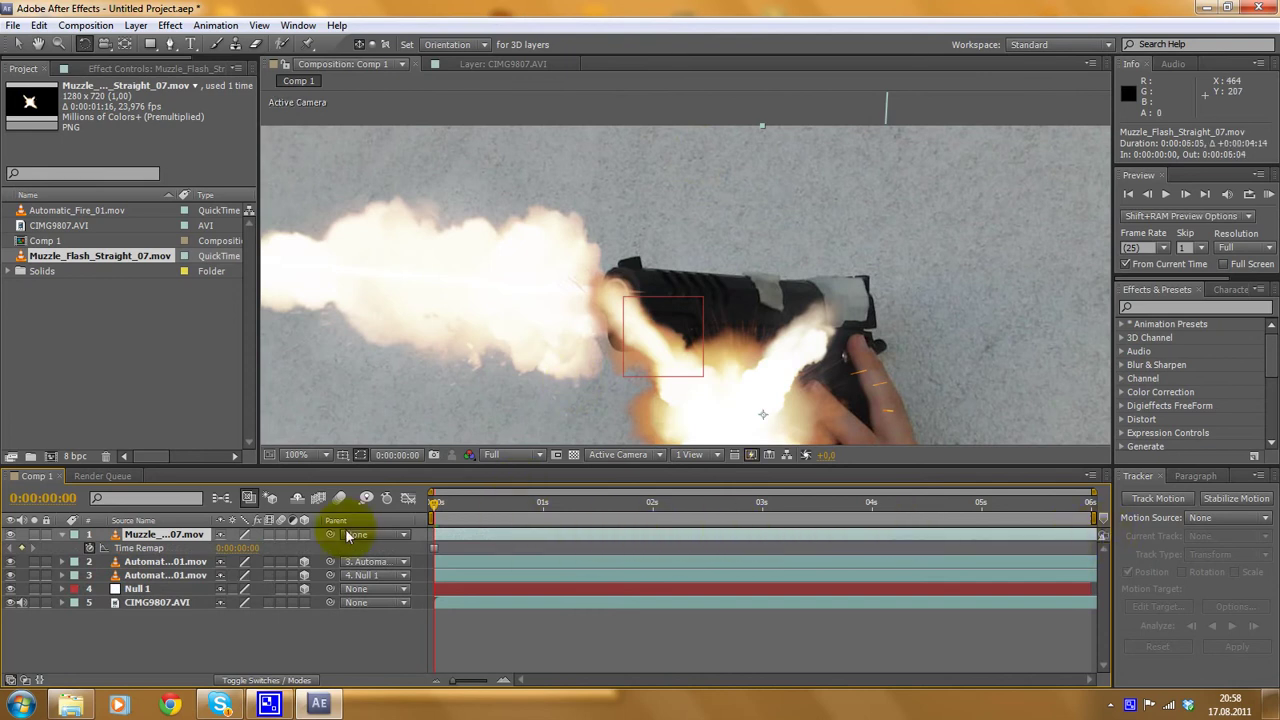
click(46, 535)
click(61, 537)
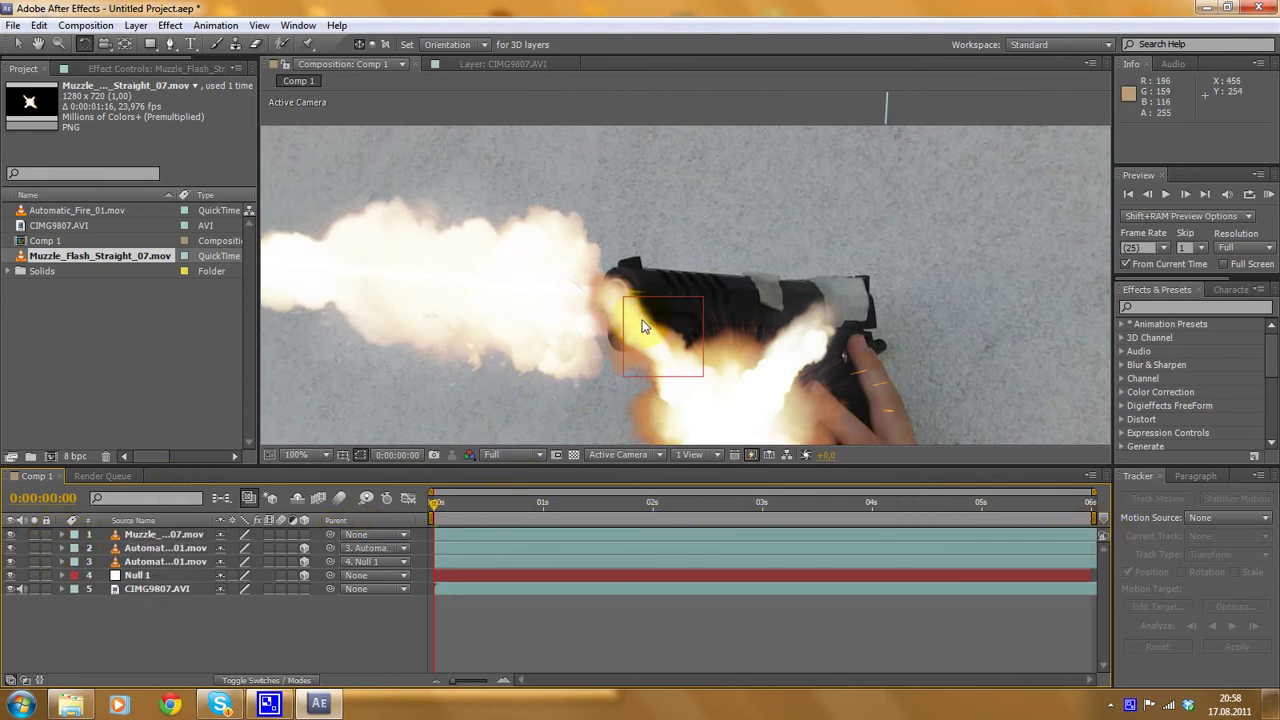
- Set the blending mode of the Muzzle_Flash_Straight_07.mov layer to Screen
click(136, 25)
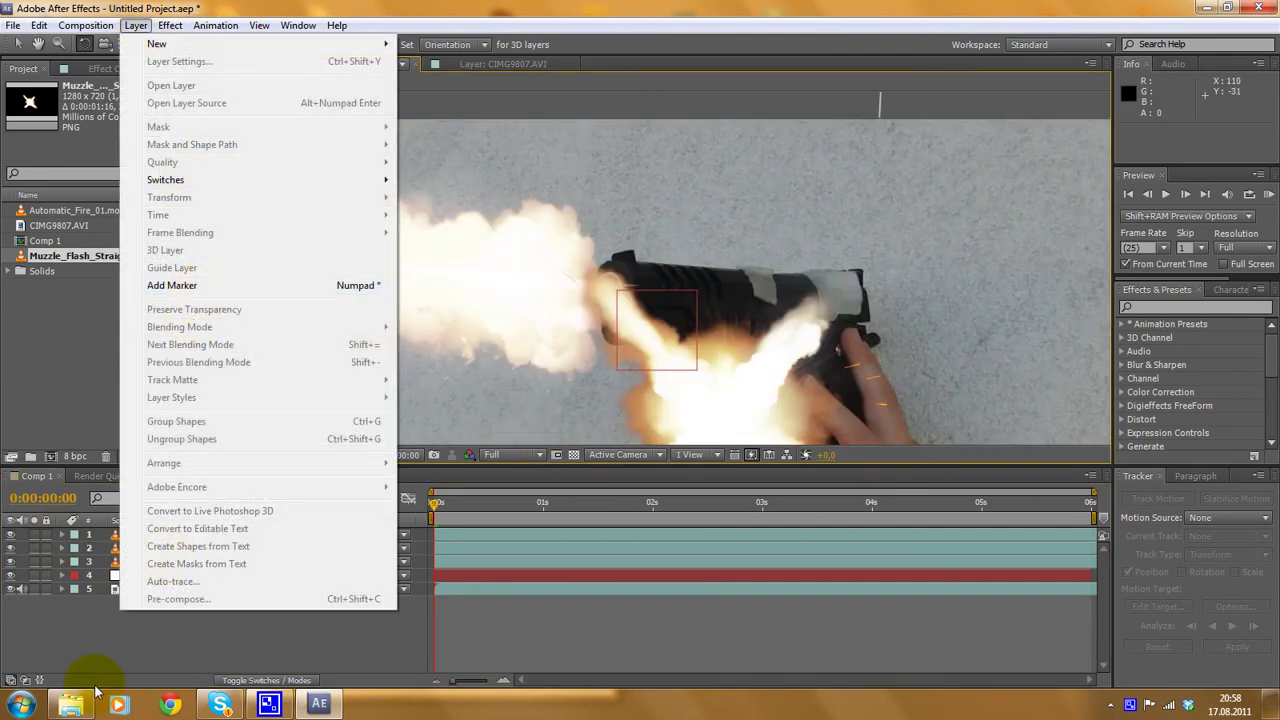
click(97, 640)
click(190, 535)
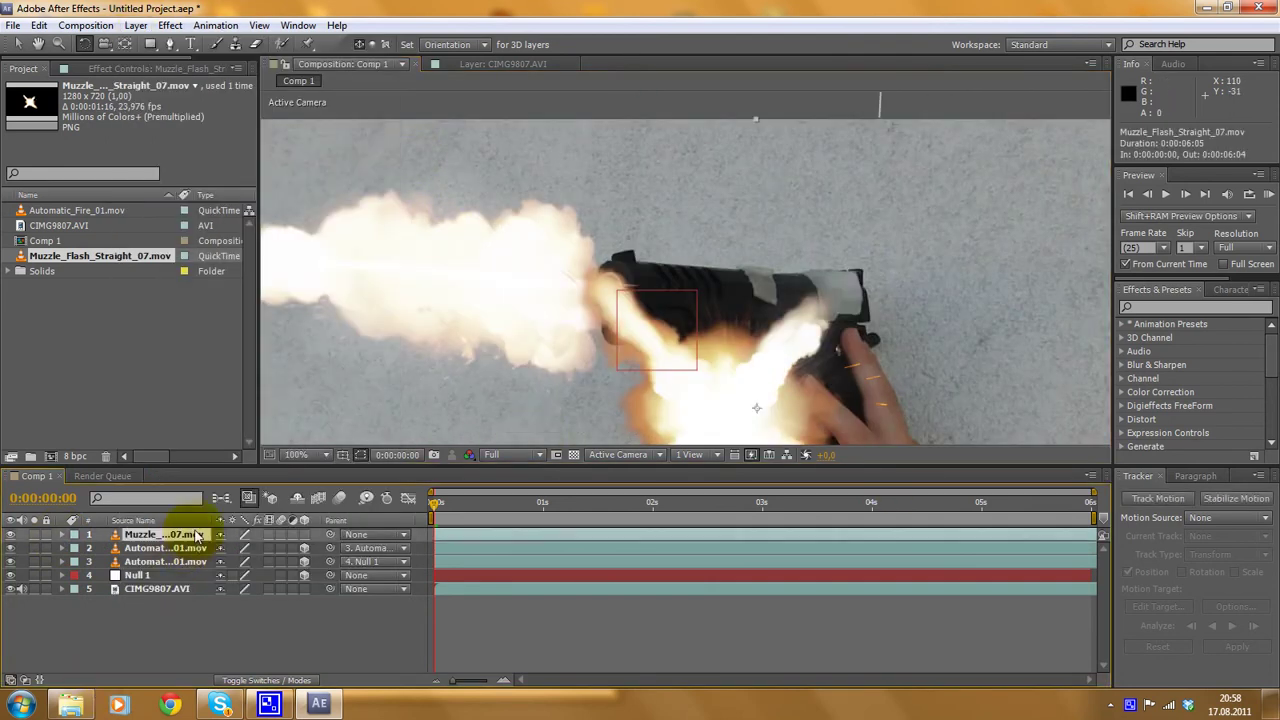
click(136, 25)
mouse_move(180, 327)
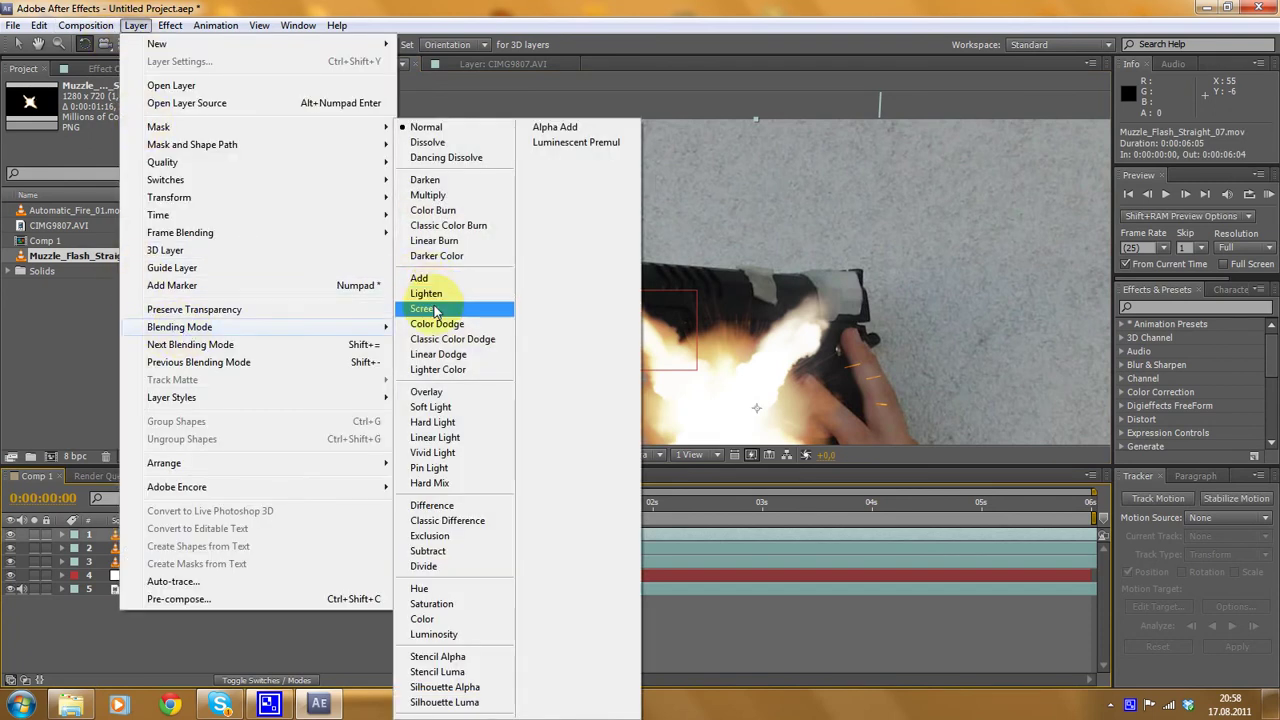
click(424, 308)
scroll(660, 264, down, 2)
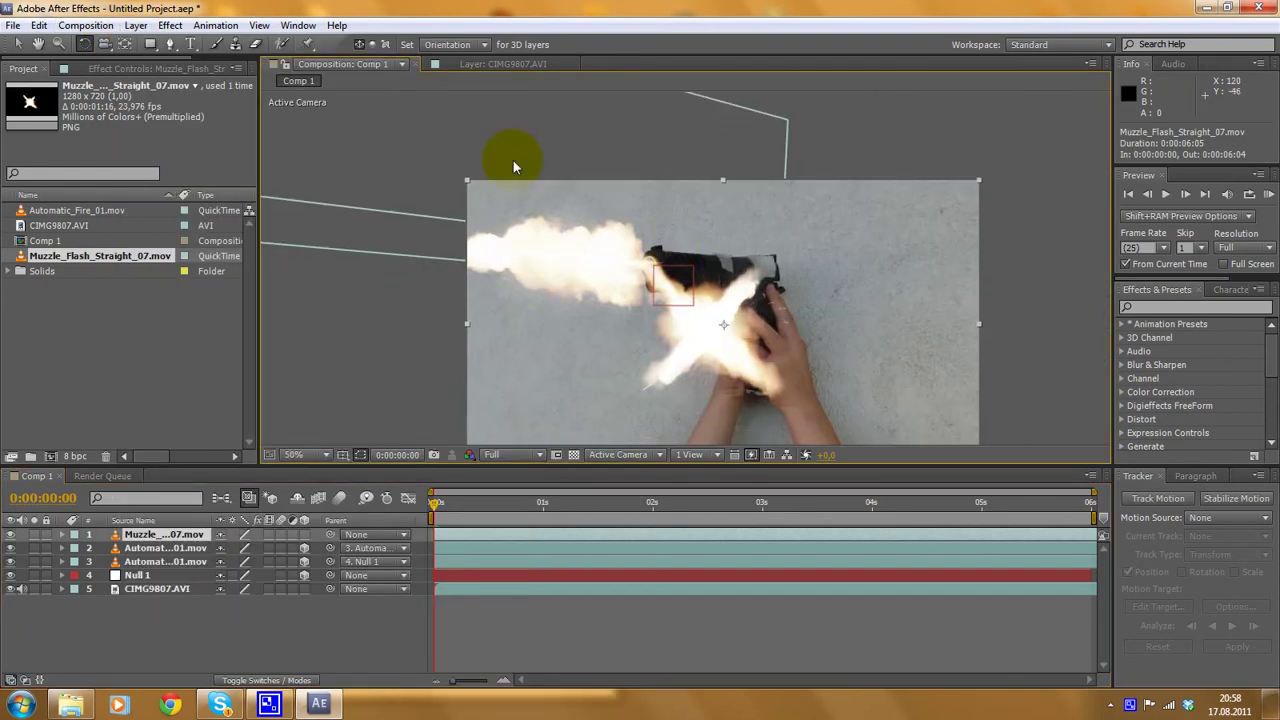
- Turn the Muzzle_Flash_Straight_07.mov layer into a 3D layer and inspect it against the gun's muzzle
right_click(147, 538)
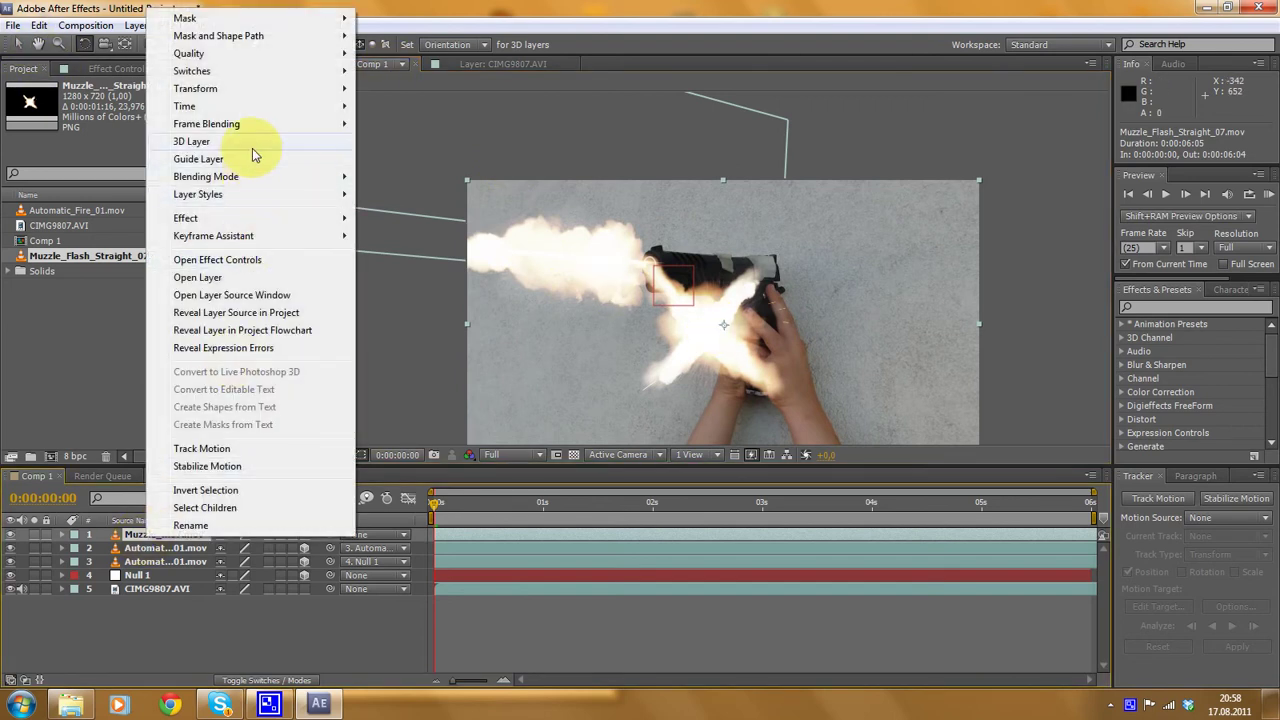
click(604, 273)
key(period)
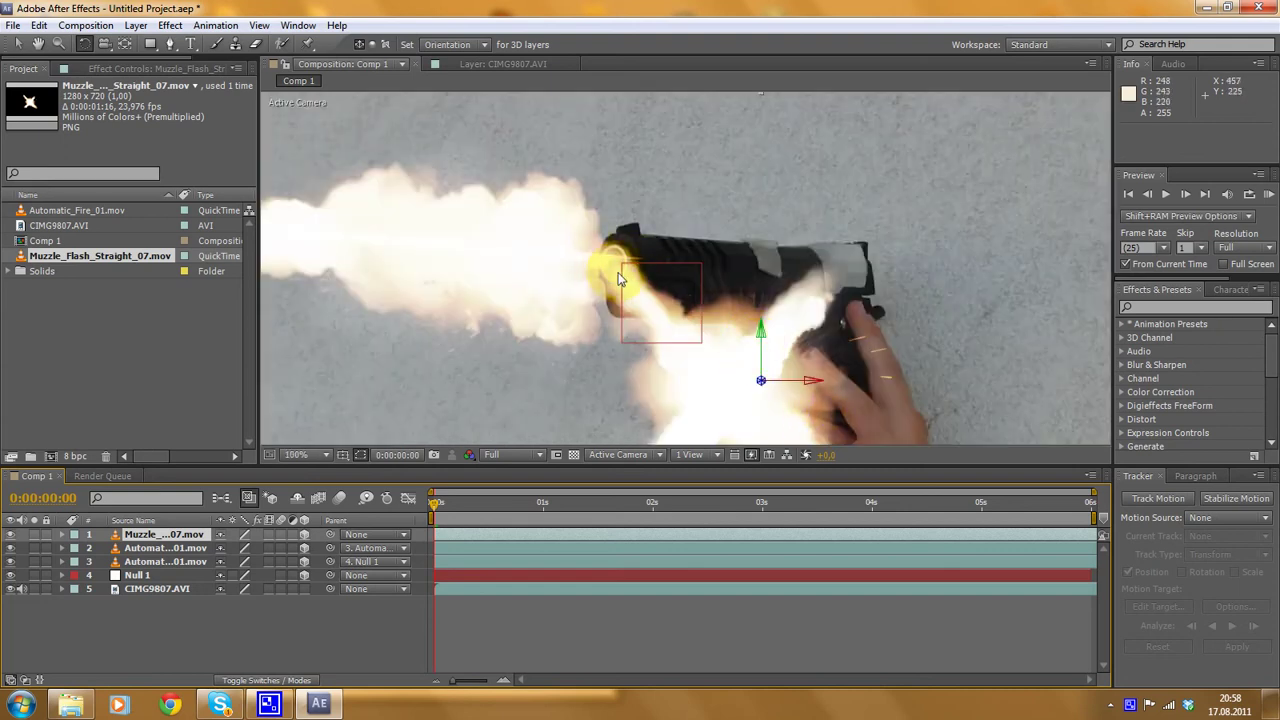
key(comma)
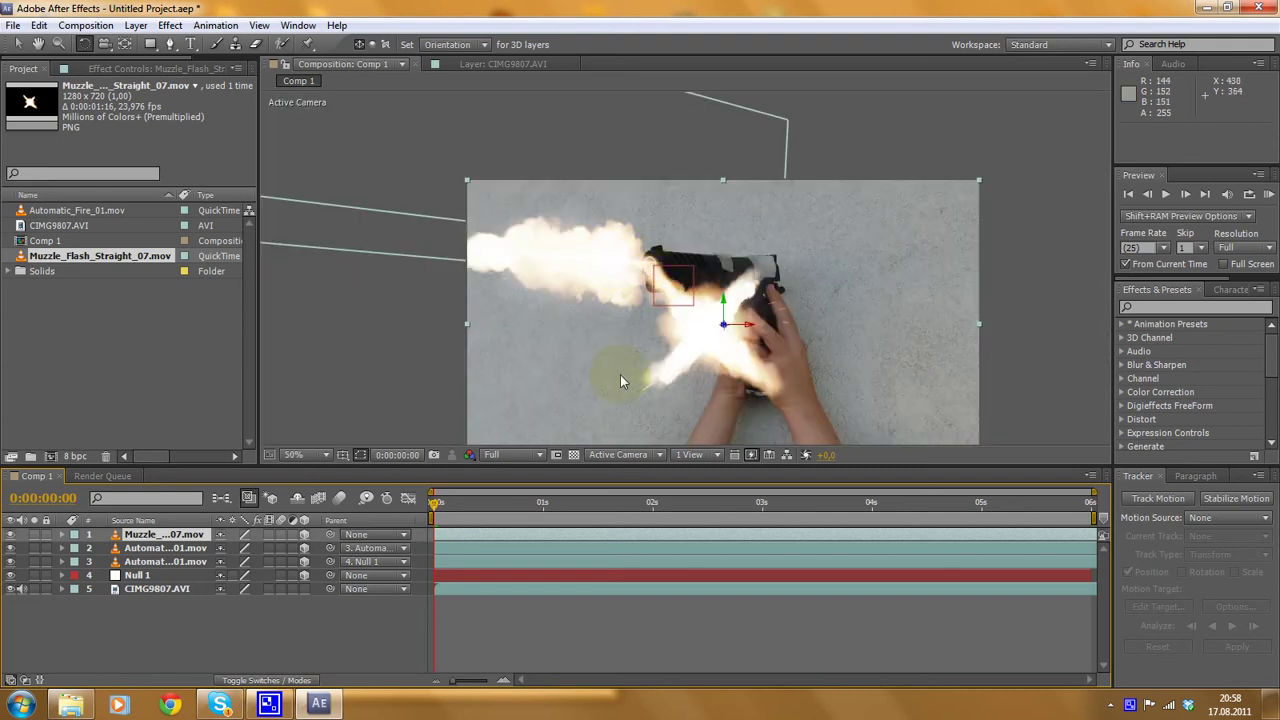
- In the Top view, move the straight flash layer to X 452 and Z -6, at the origin of the side flash
click(604, 458)
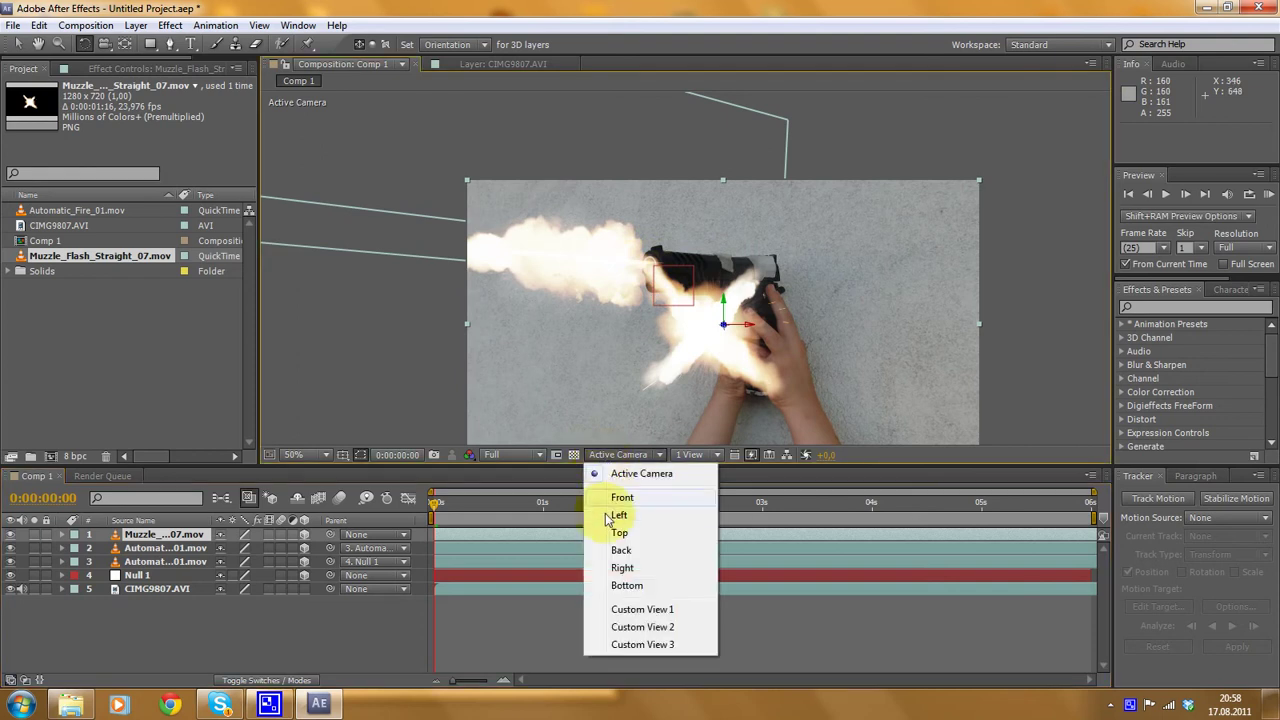
click(620, 534)
scroll(699, 353, up, 2)
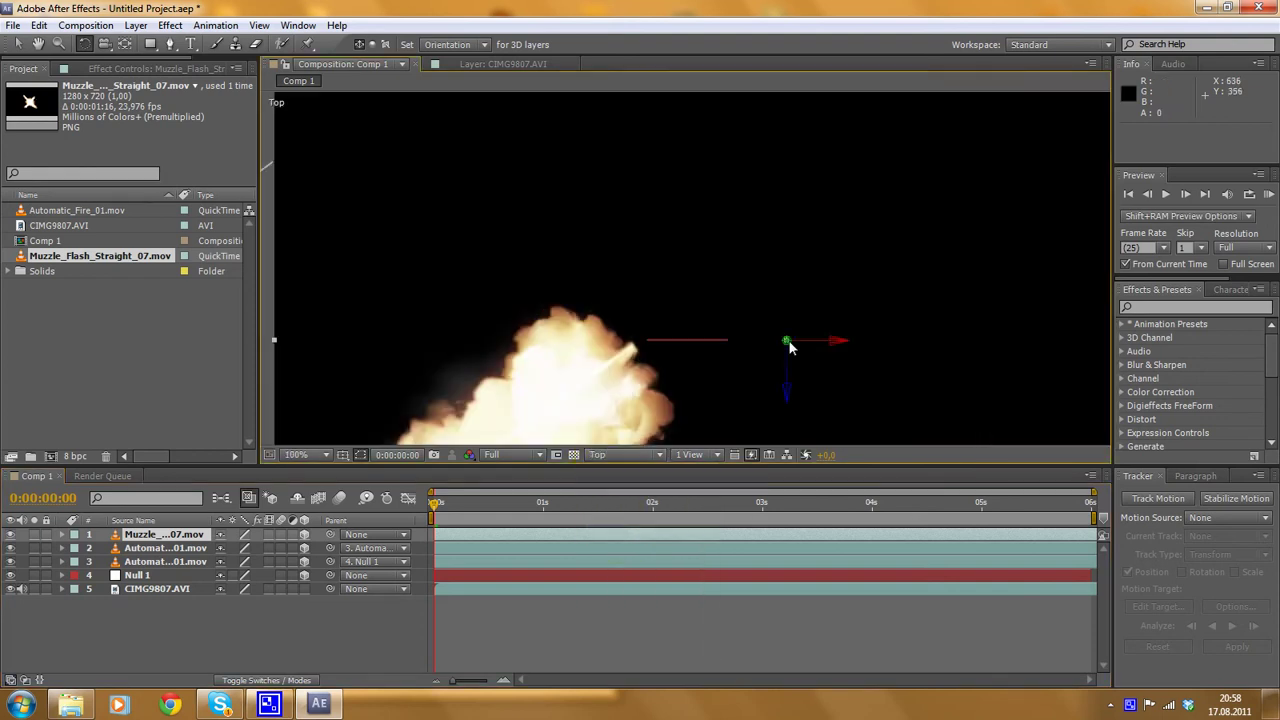
click(19, 44)
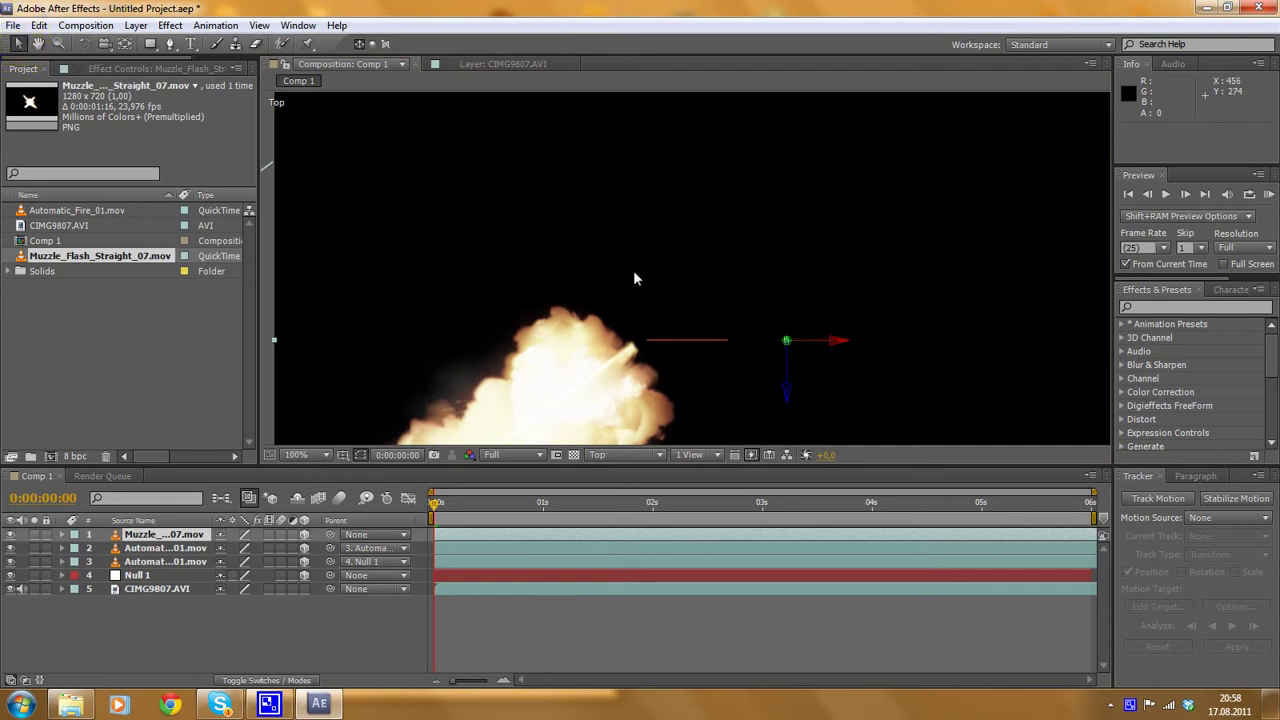
drag(843, 347, 785, 352)
drag(694, 345, 613, 454)
- In the Front view, raise the straight flash layer to Y 214, level with the side flash's origin
click(613, 454)
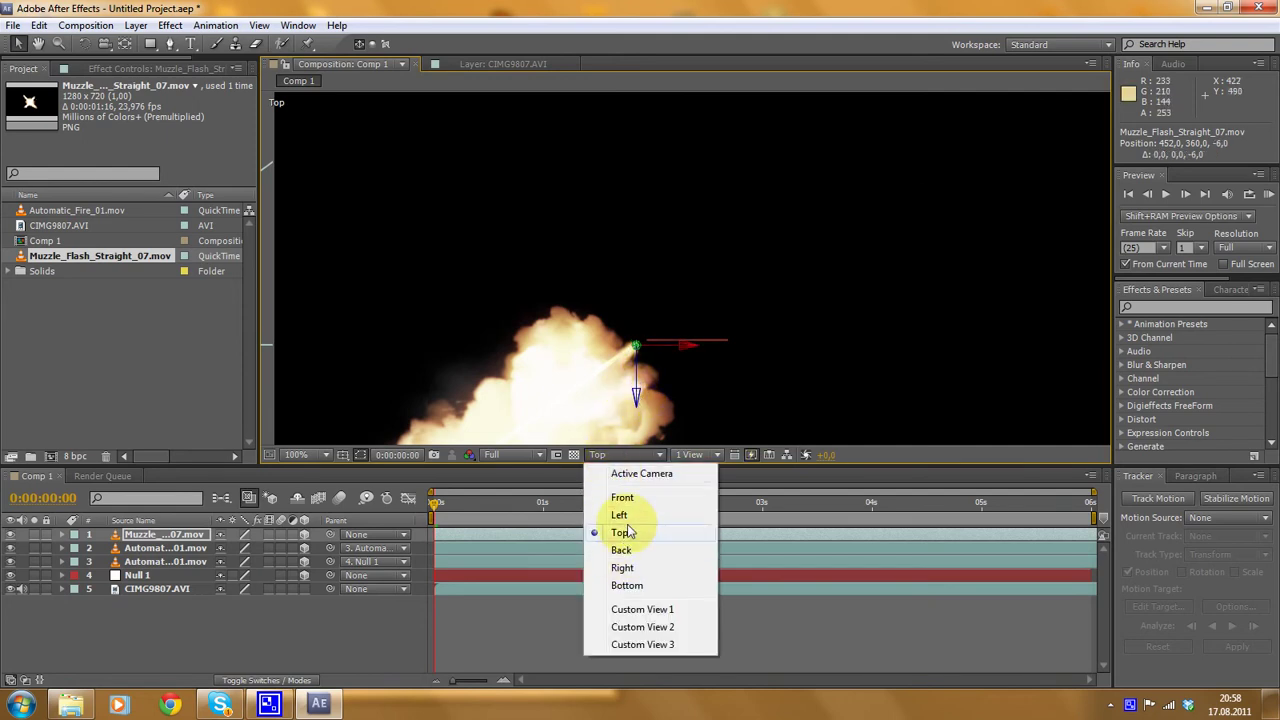
click(630, 499)
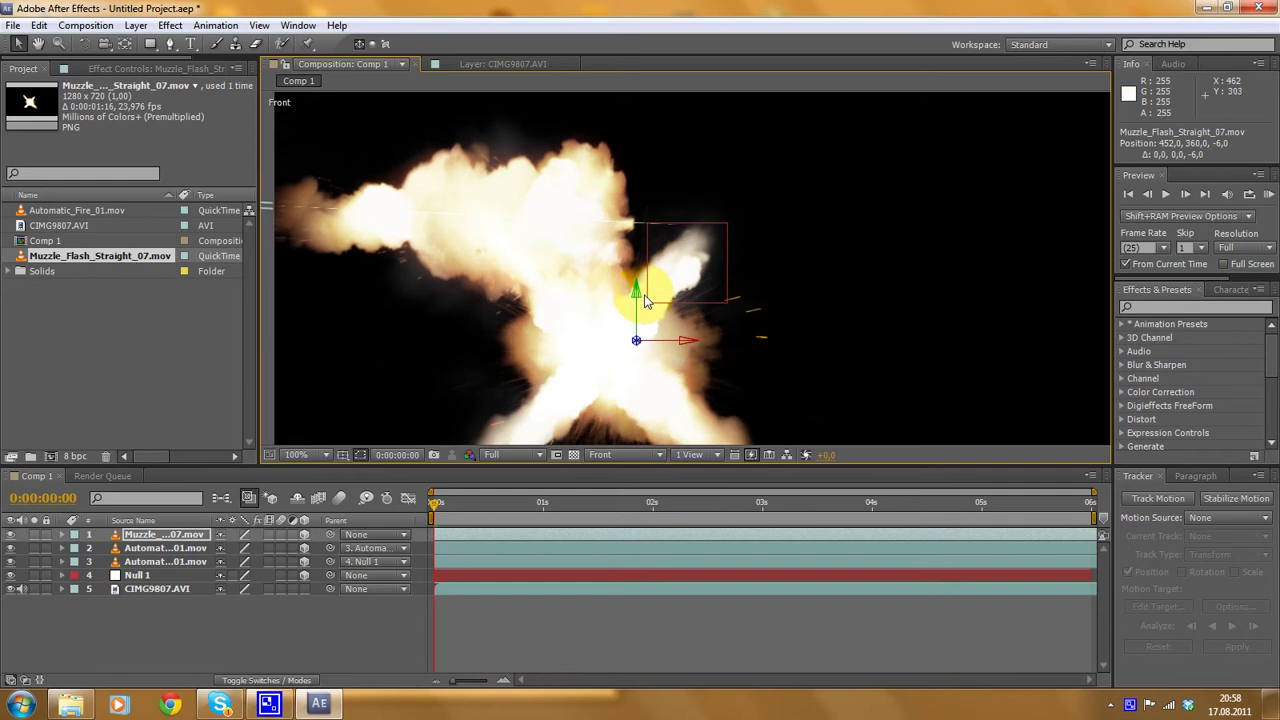
drag(638, 293, 632, 175)
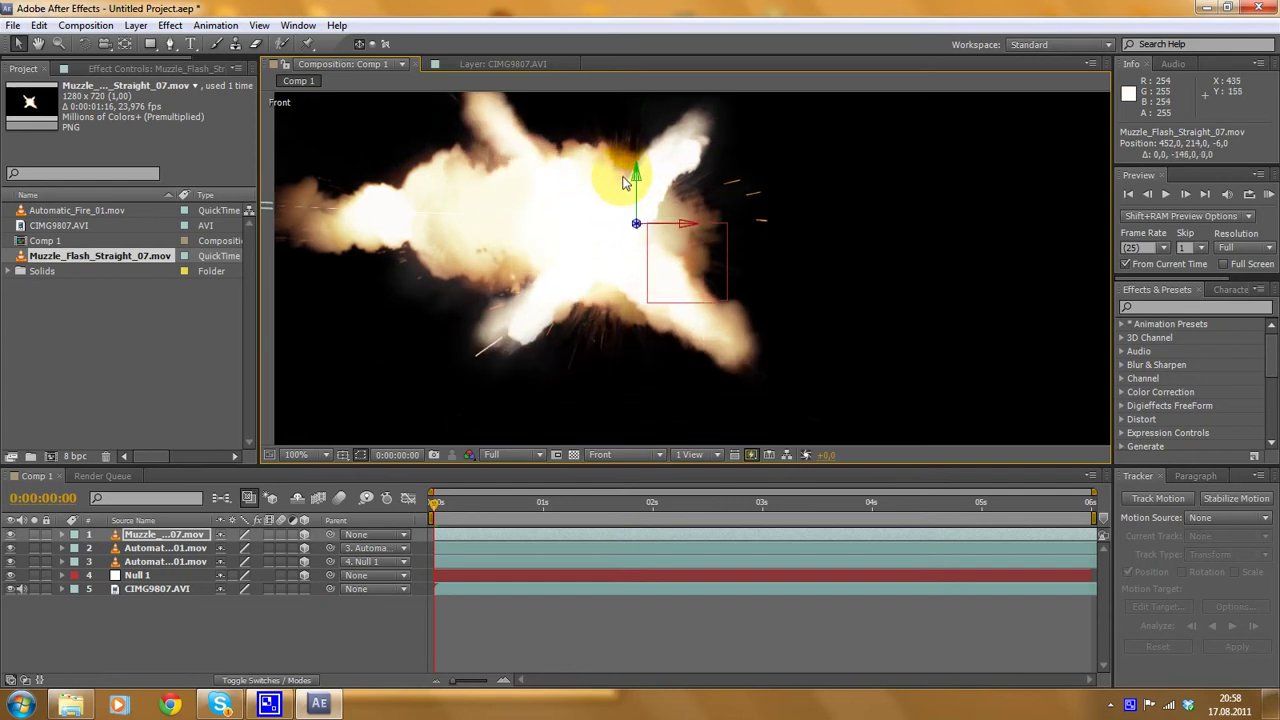
scroll(789, 357, down, 4)
scroll(814, 336, up, 2)
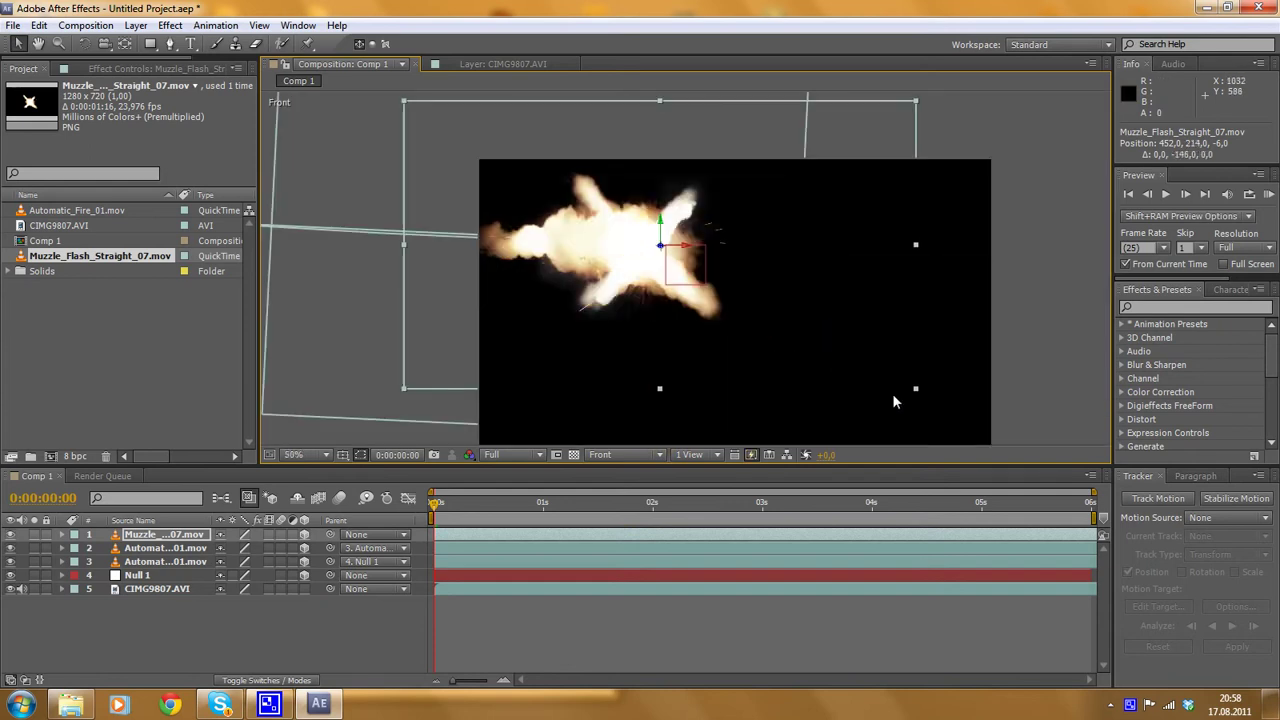
- Try scaling the straight flash layer down to about 67% by 68%, and undo the scaling
drag(916, 392, 831, 346)
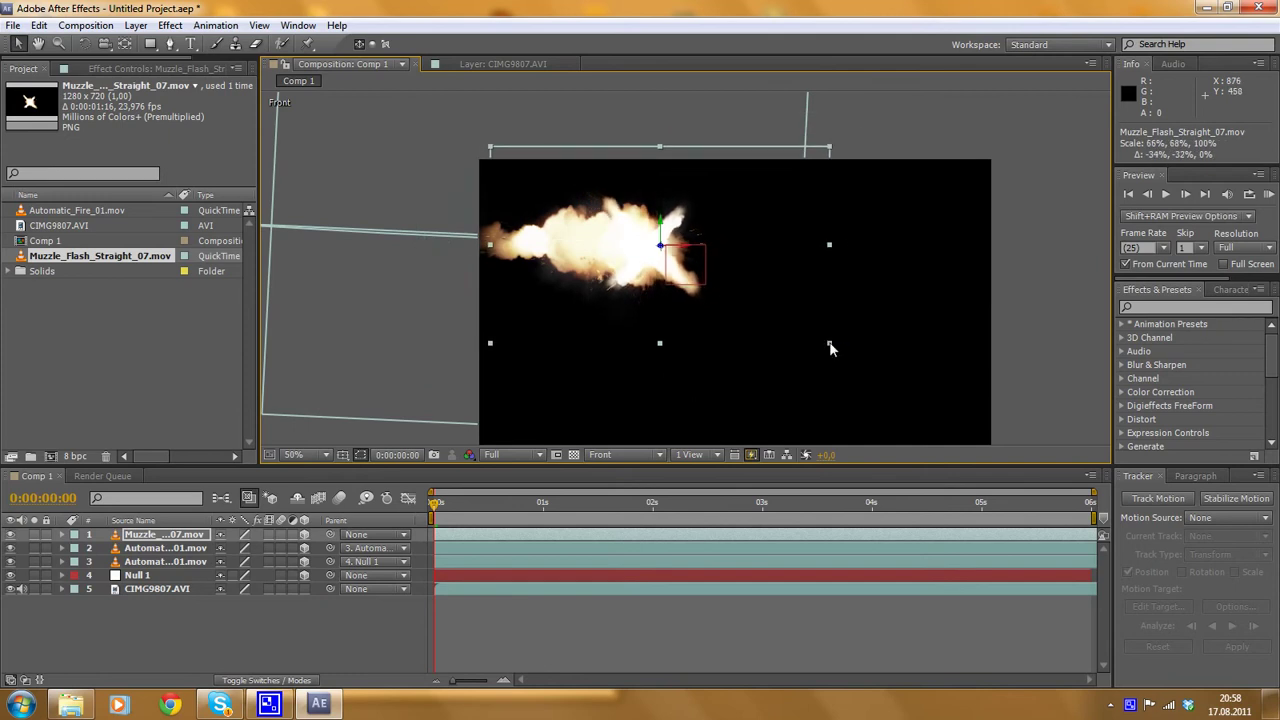
key(Caps_Lock)
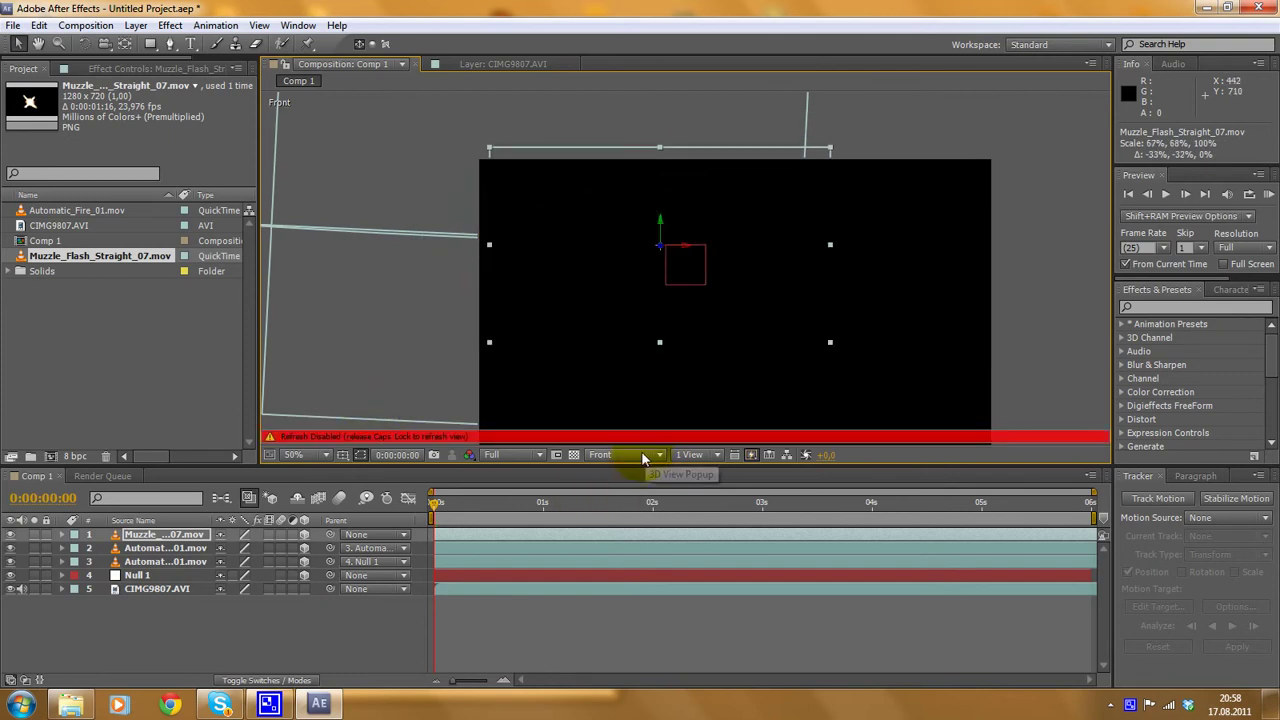
key(ctrl+z)
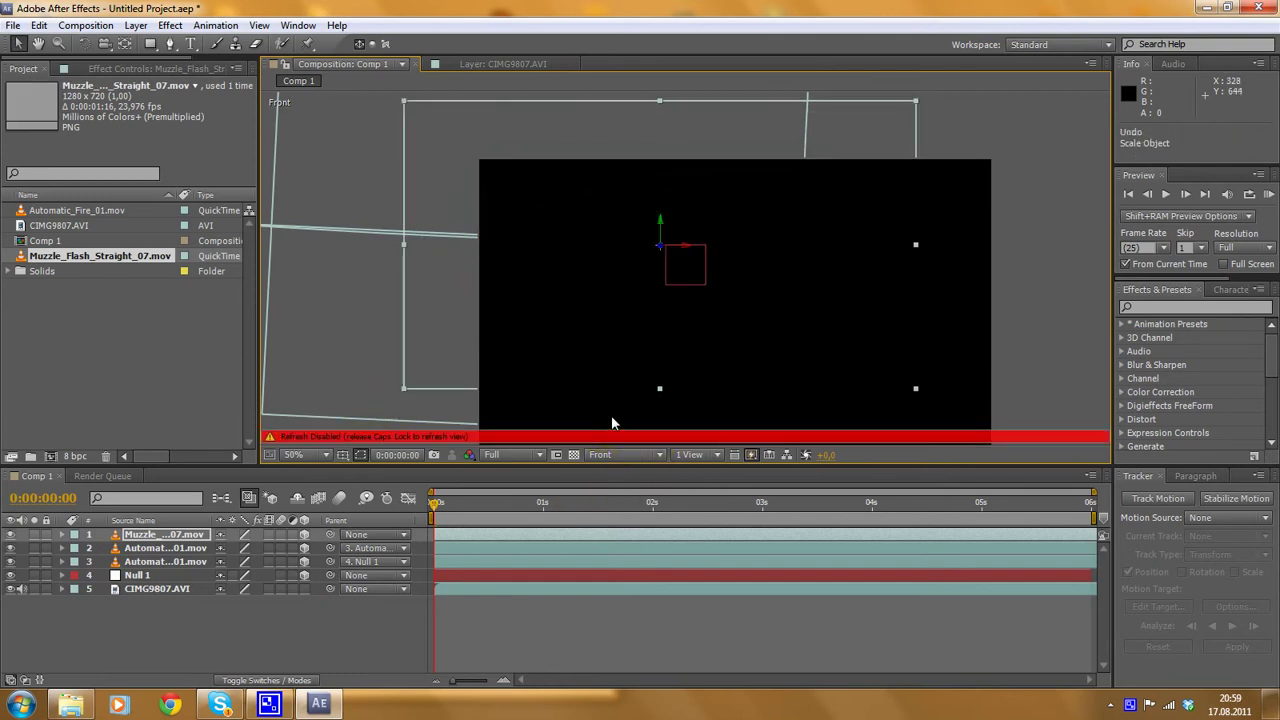
click(387, 425)
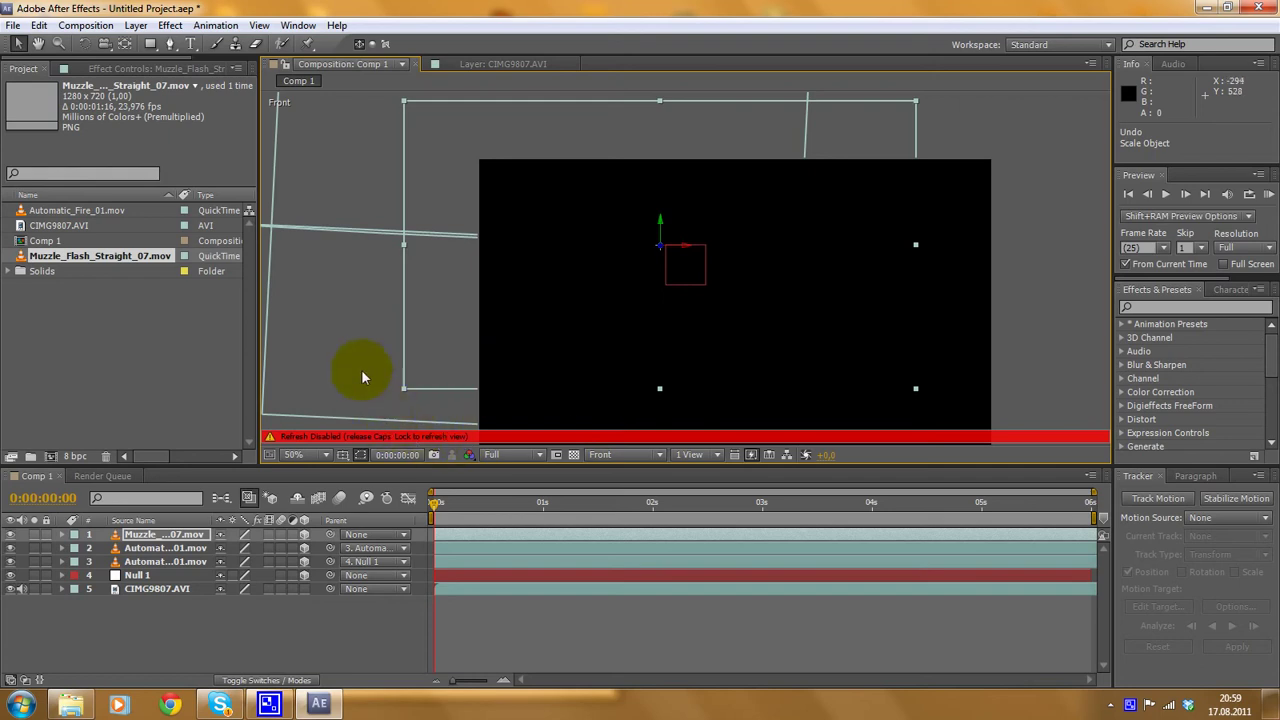
- Scale the Muzzle_Flash_Straight_07.mov layer down uniformly to 61%, sizing it against the gun in the Active Camera view
key(Caps_Lock)
click(919, 389)
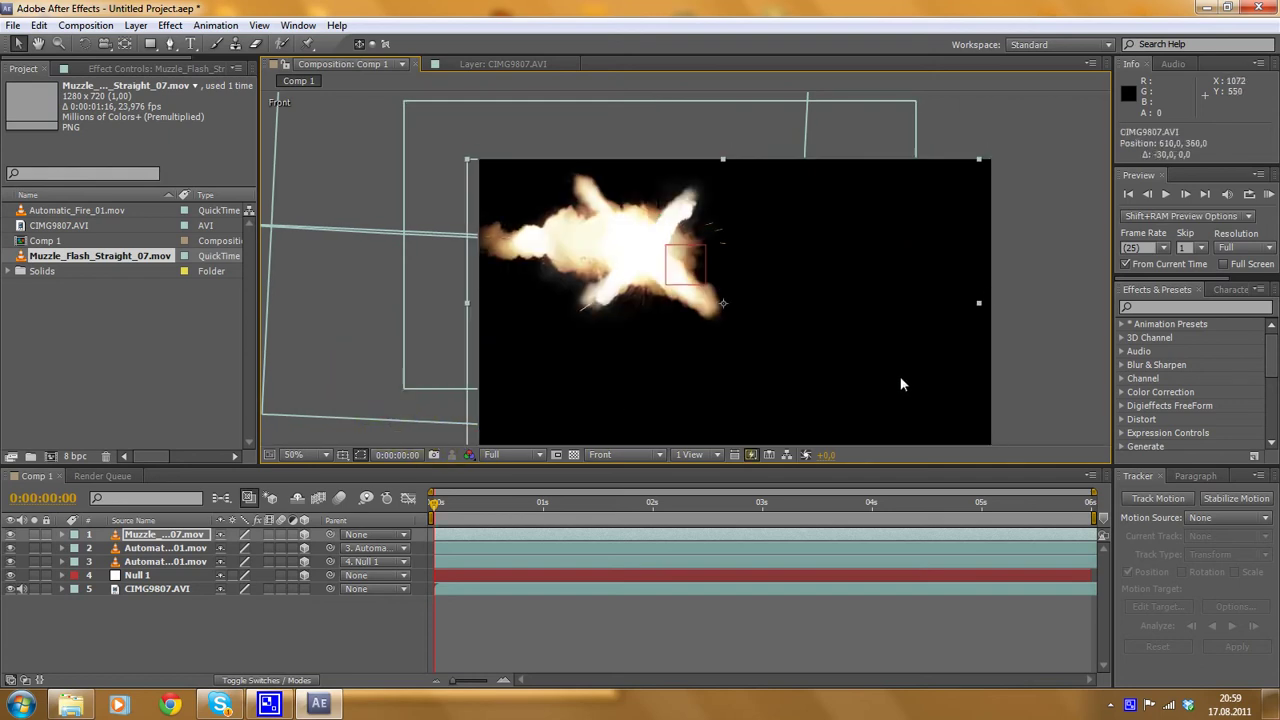
click(602, 369)
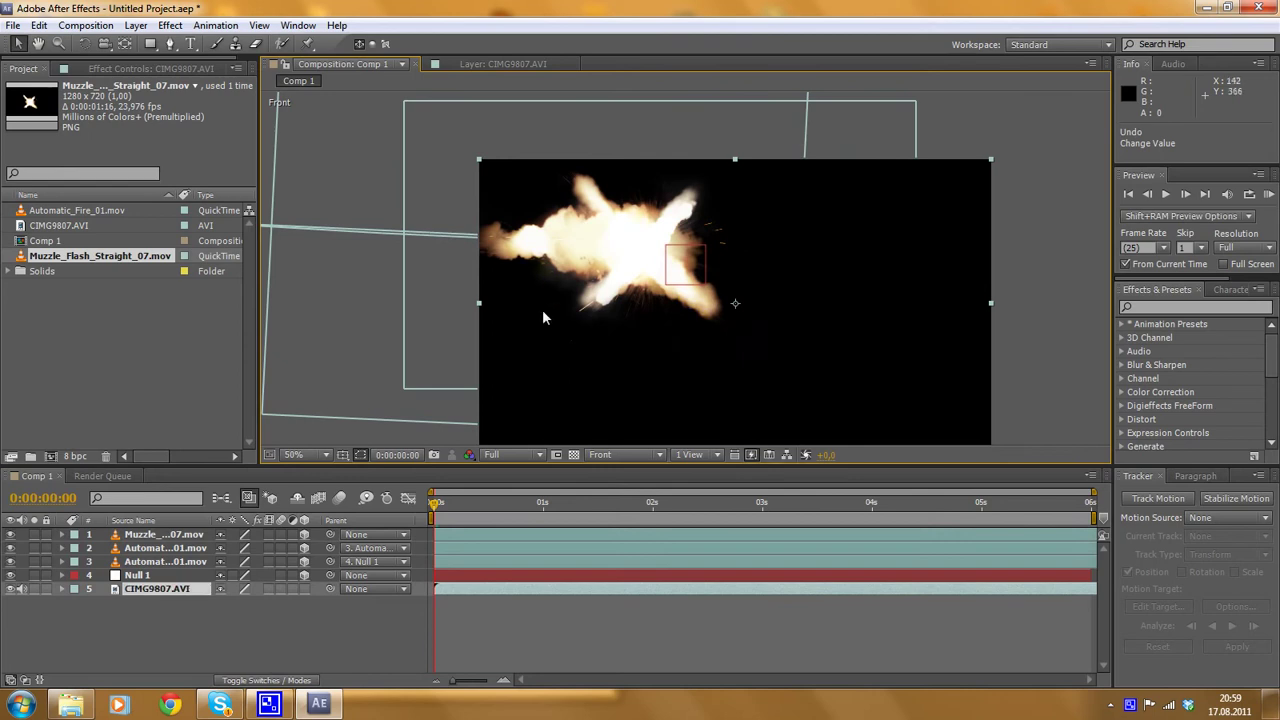
click(715, 353)
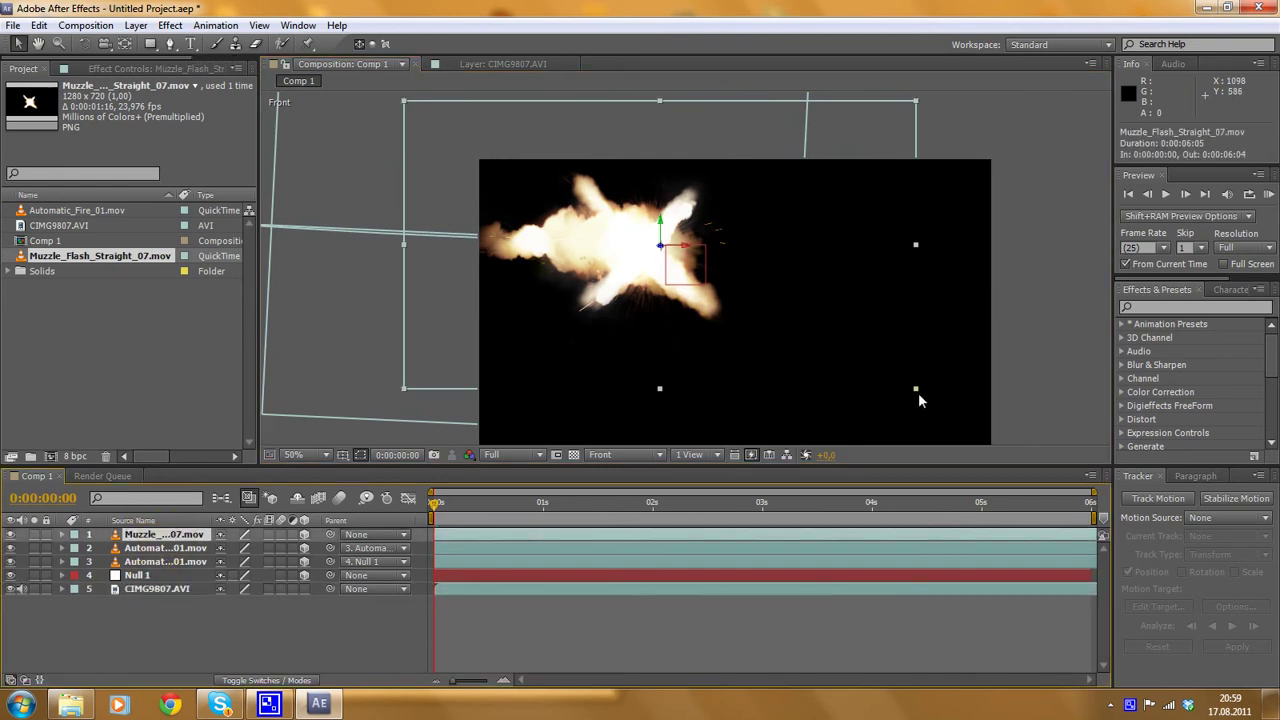
drag(915, 390, 895, 374)
click(620, 455)
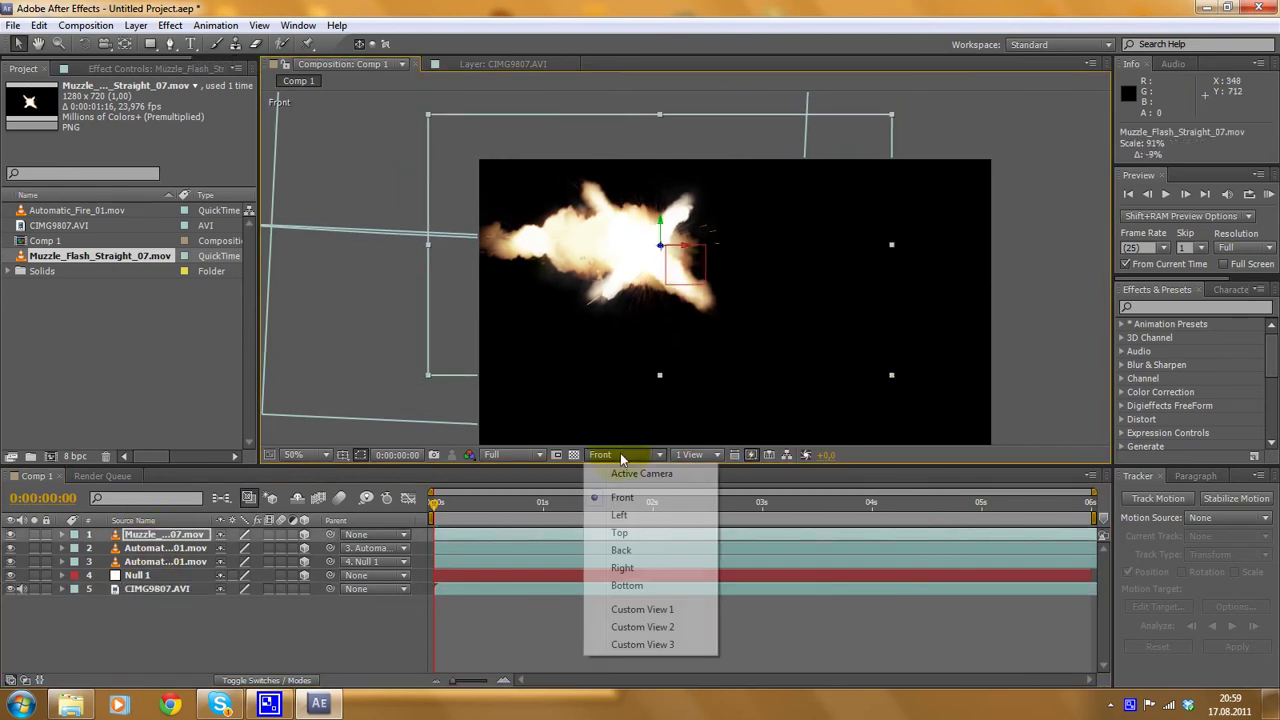
click(642, 473)
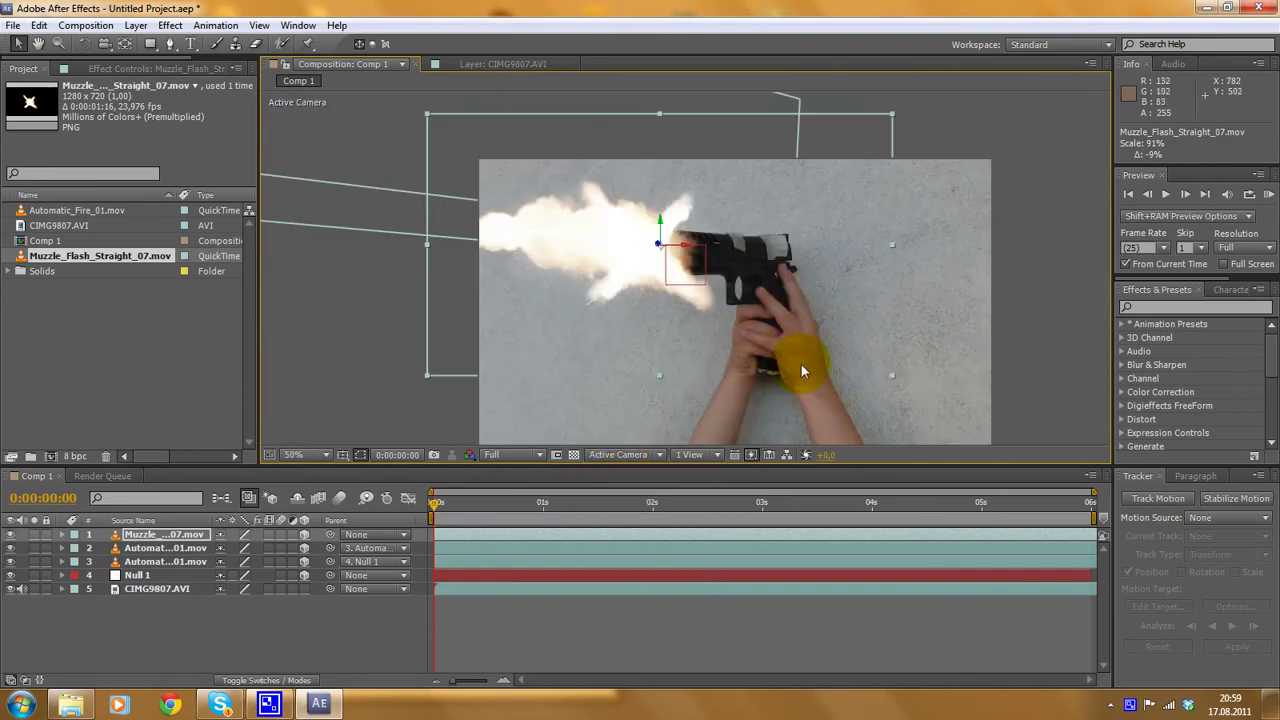
drag(892, 376, 822, 332)
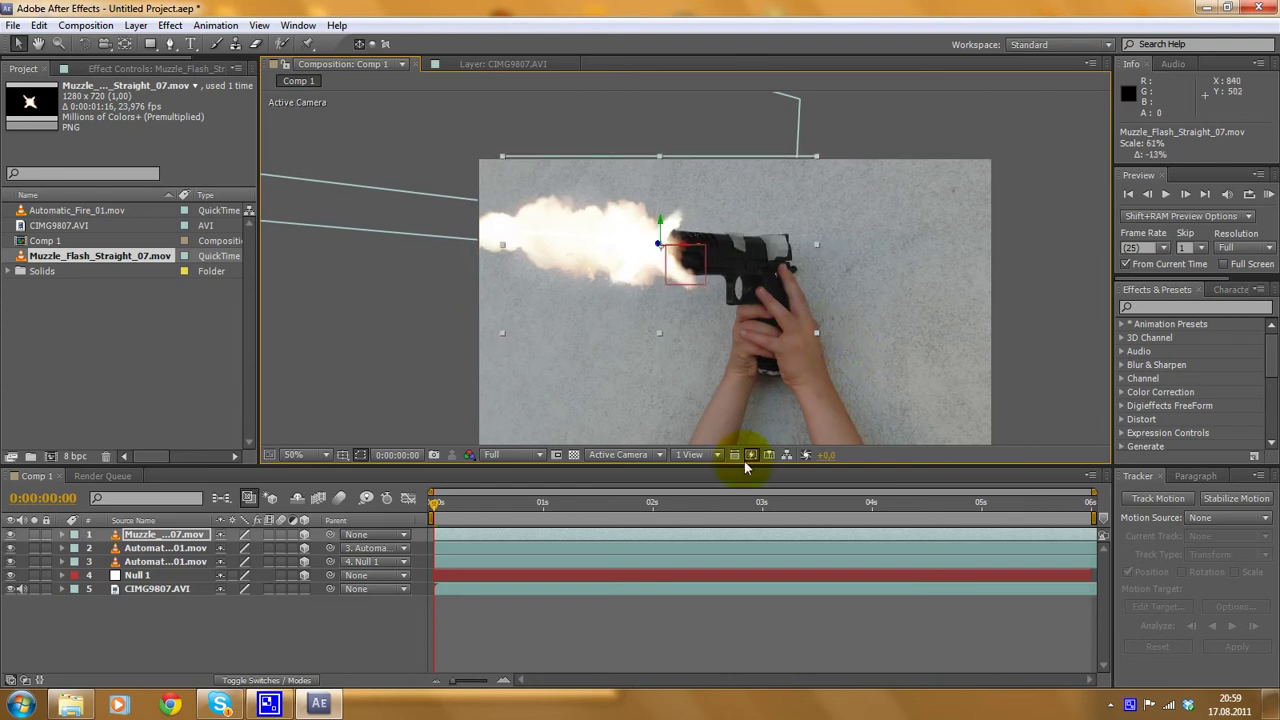
- In the Top view, rotate the straight flash layer to a Y orientation of 52° so it faces along the barrel direction
click(614, 456)
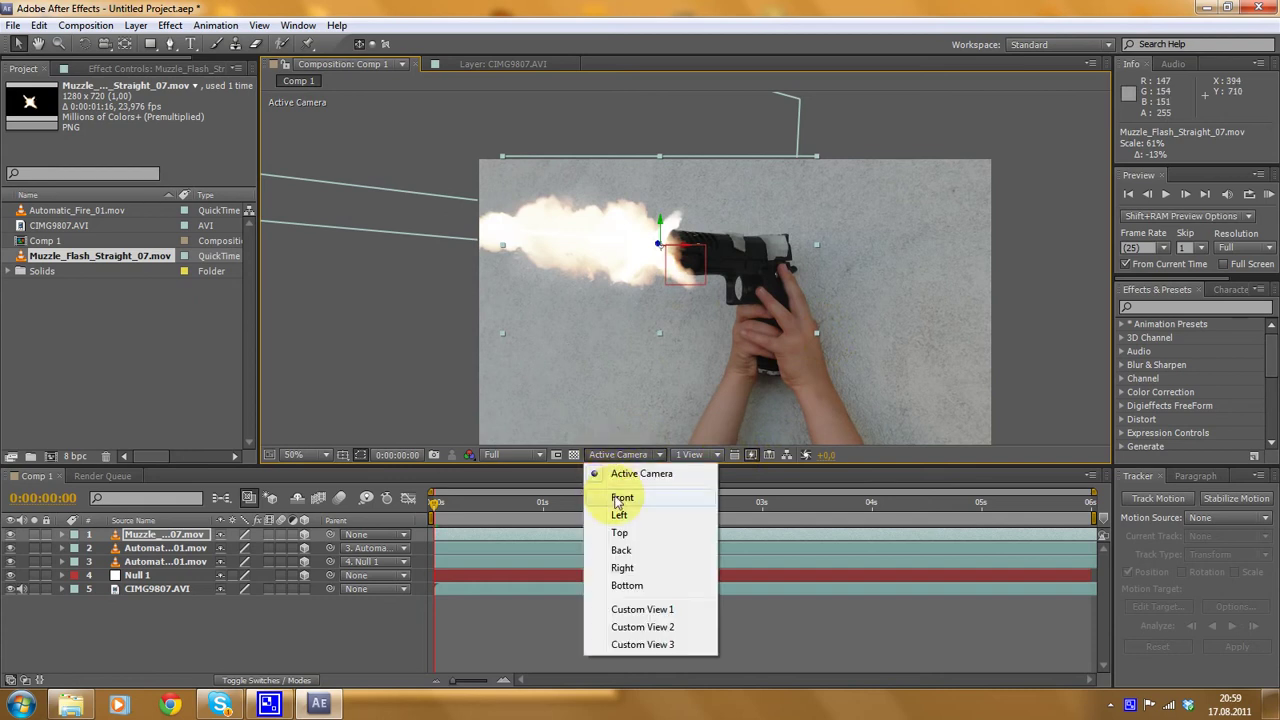
click(619, 499)
click(625, 456)
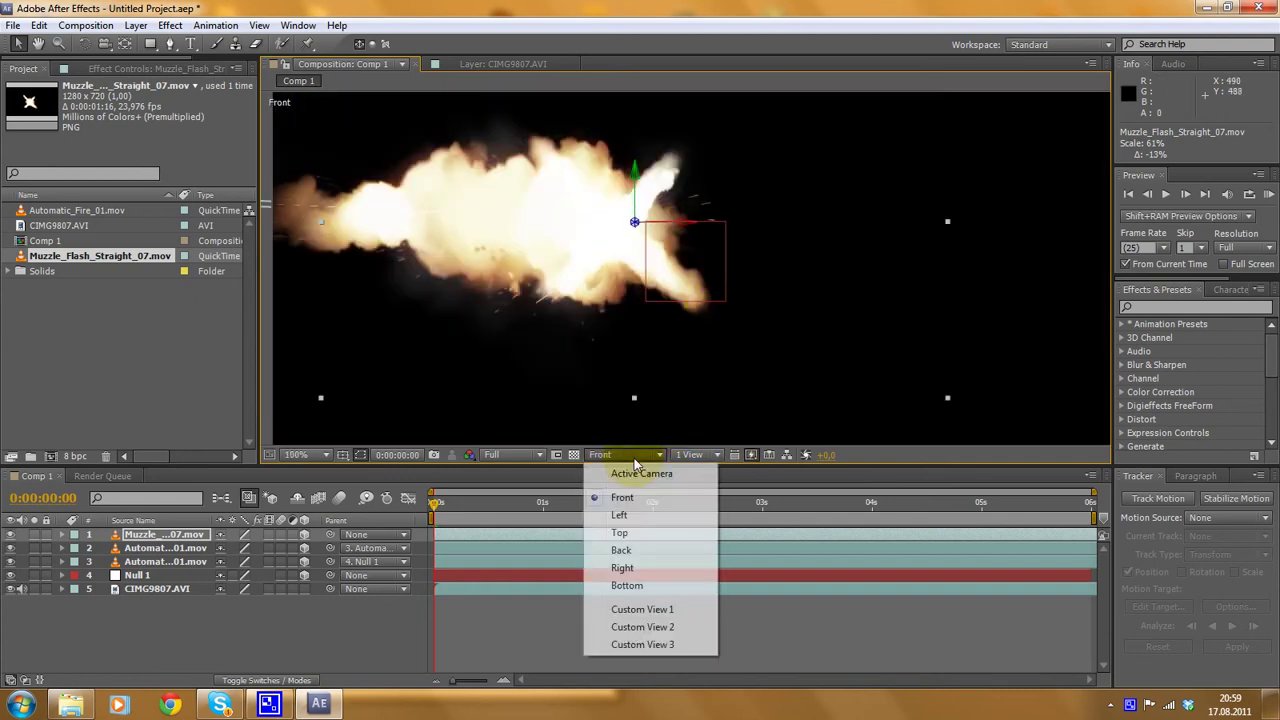
click(621, 534)
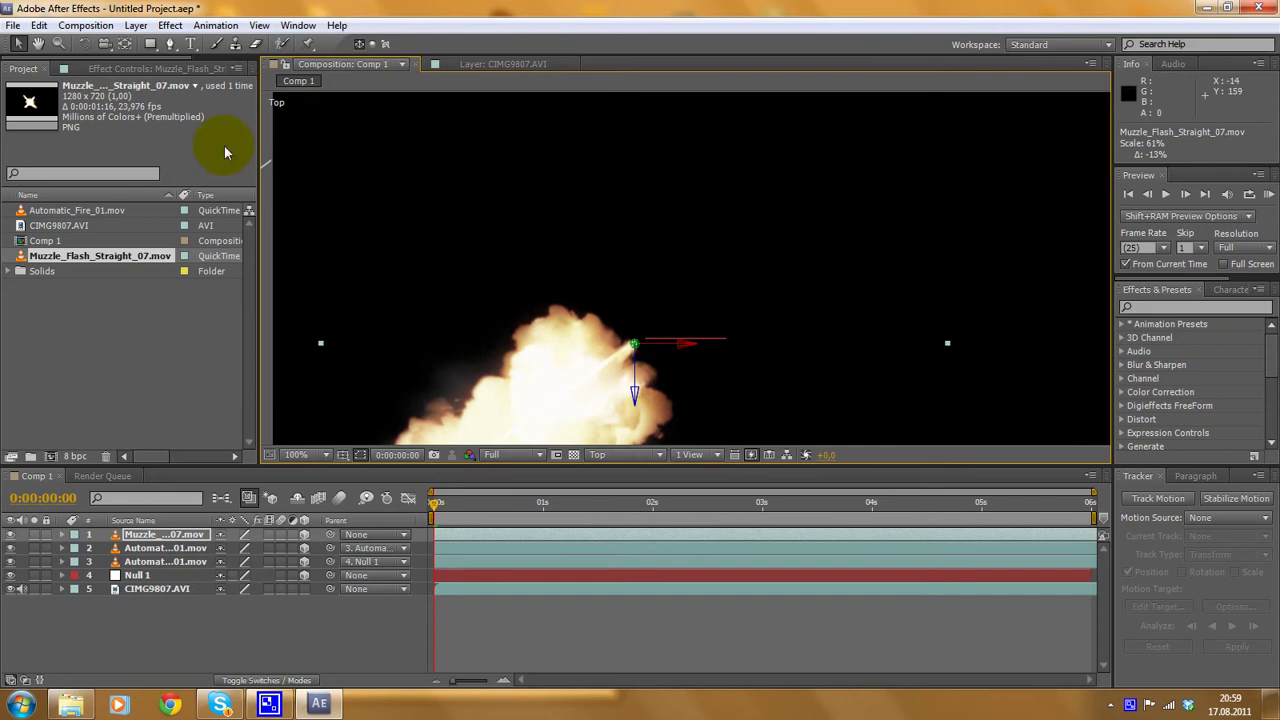
click(84, 44)
drag(634, 349, 601, 360)
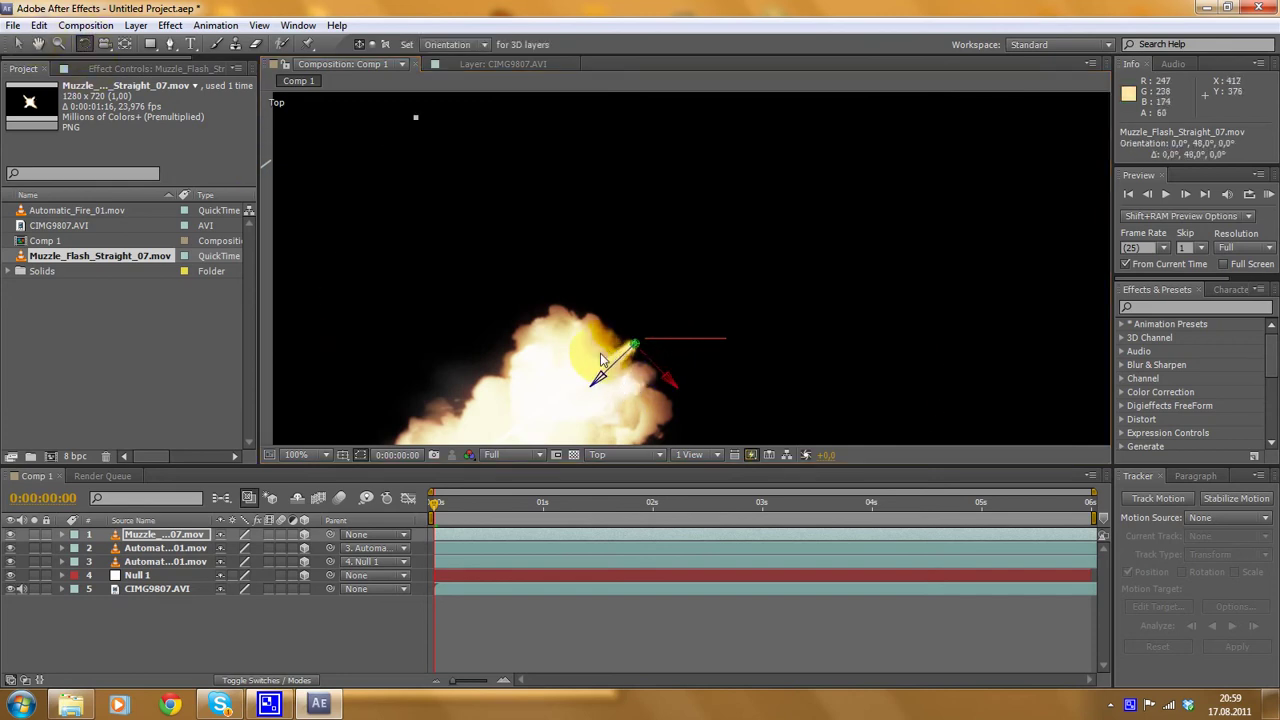
scroll(646, 352, down, 1)
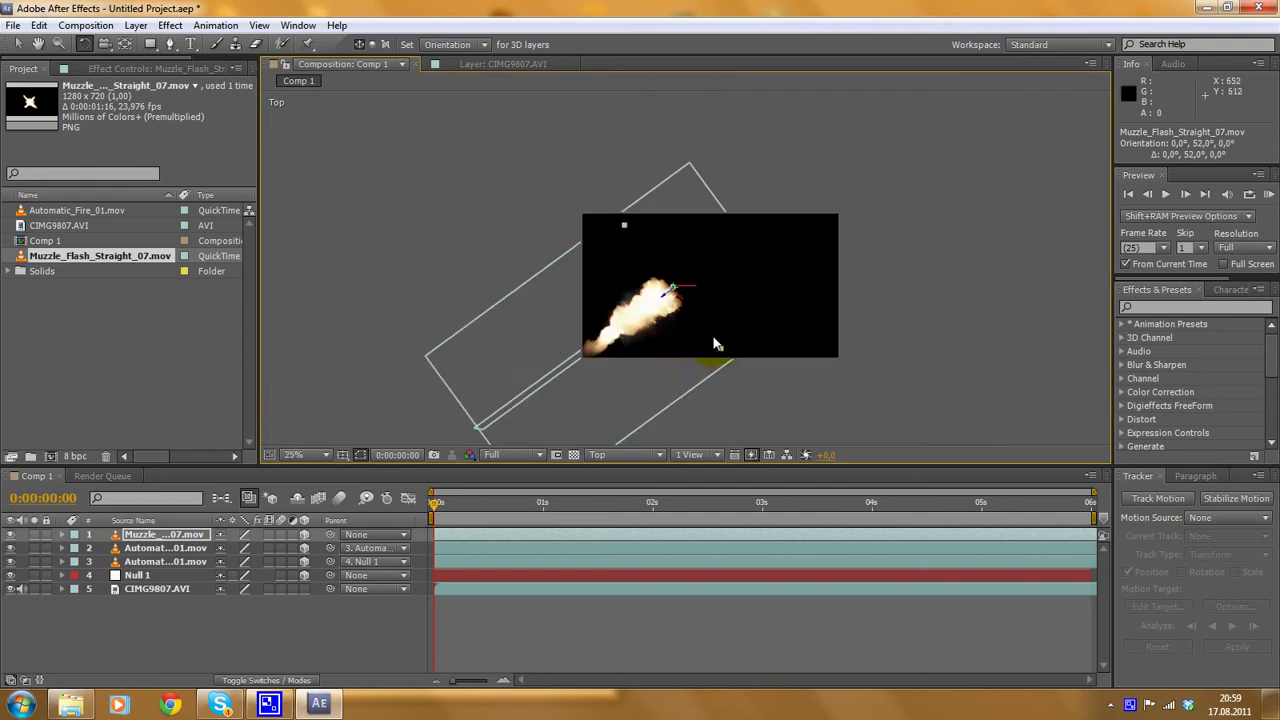
- Inspect the rotated straight flash from Custom View 1 and from the Active Camera over the first frames
click(640, 455)
click(637, 609)
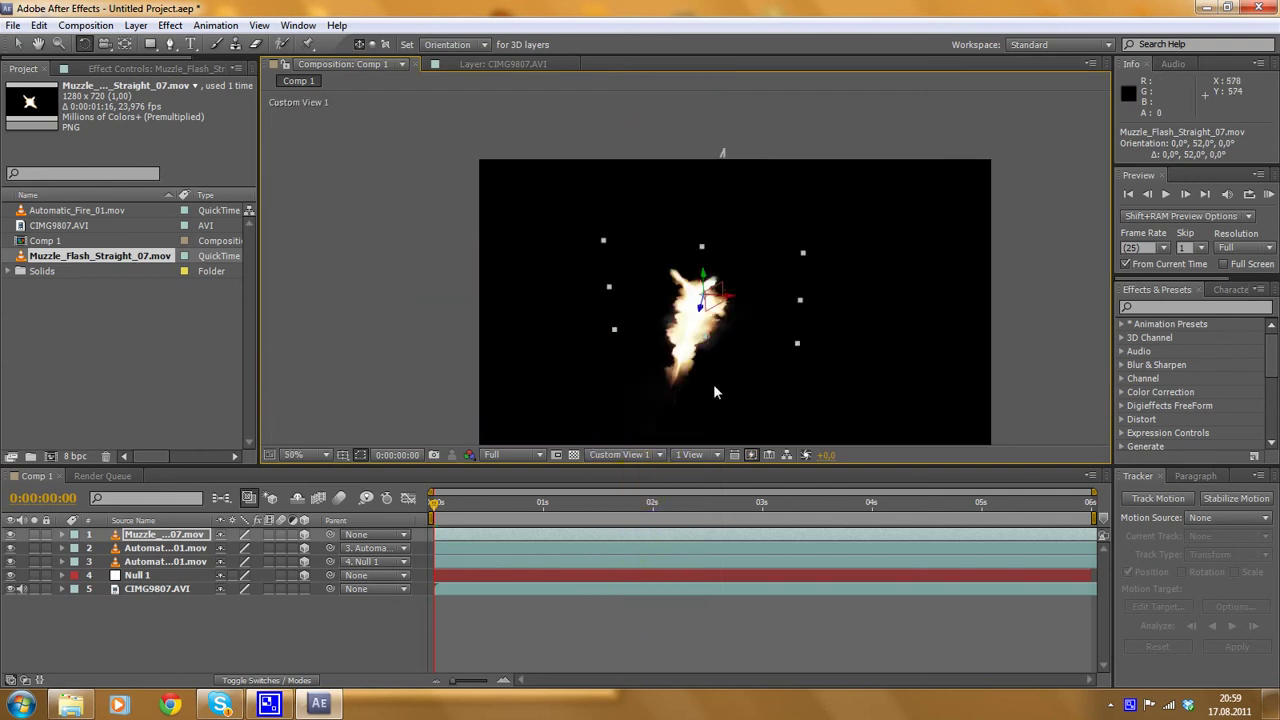
scroll(713, 384, up, 3)
click(625, 455)
click(628, 476)
scroll(720, 327, down, 6)
key(period)
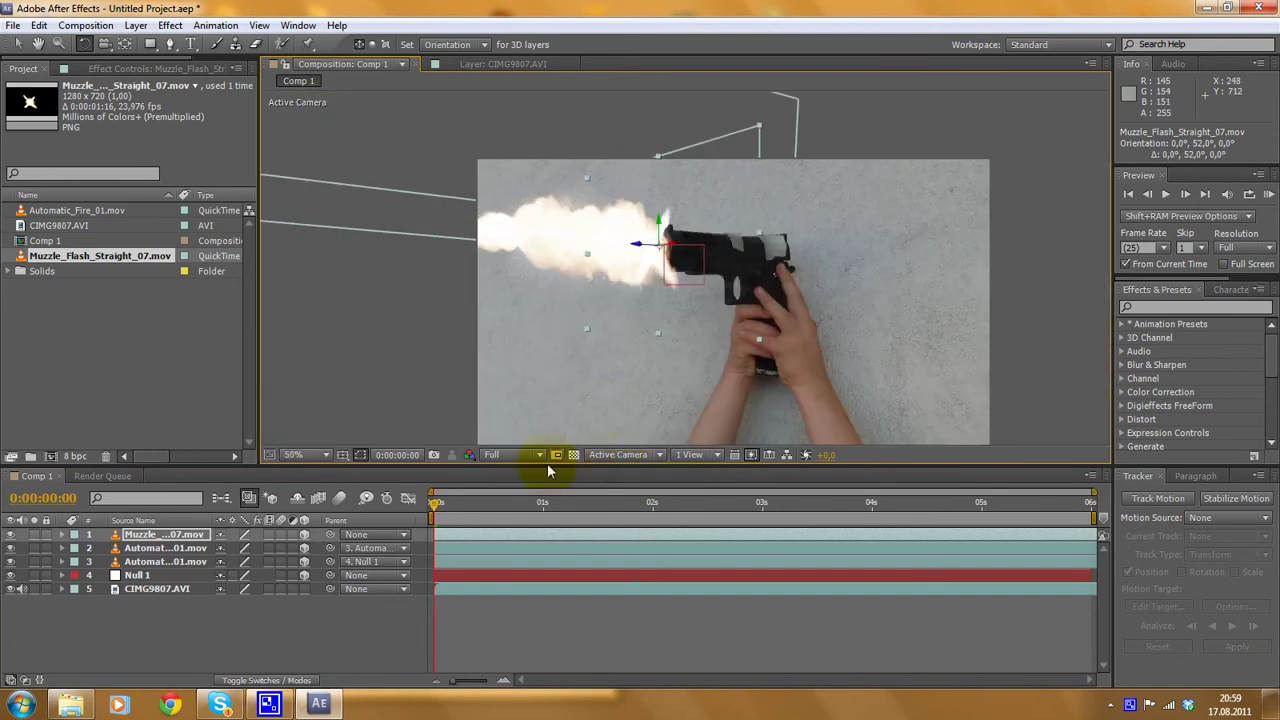
drag(440, 510, 392, 482)
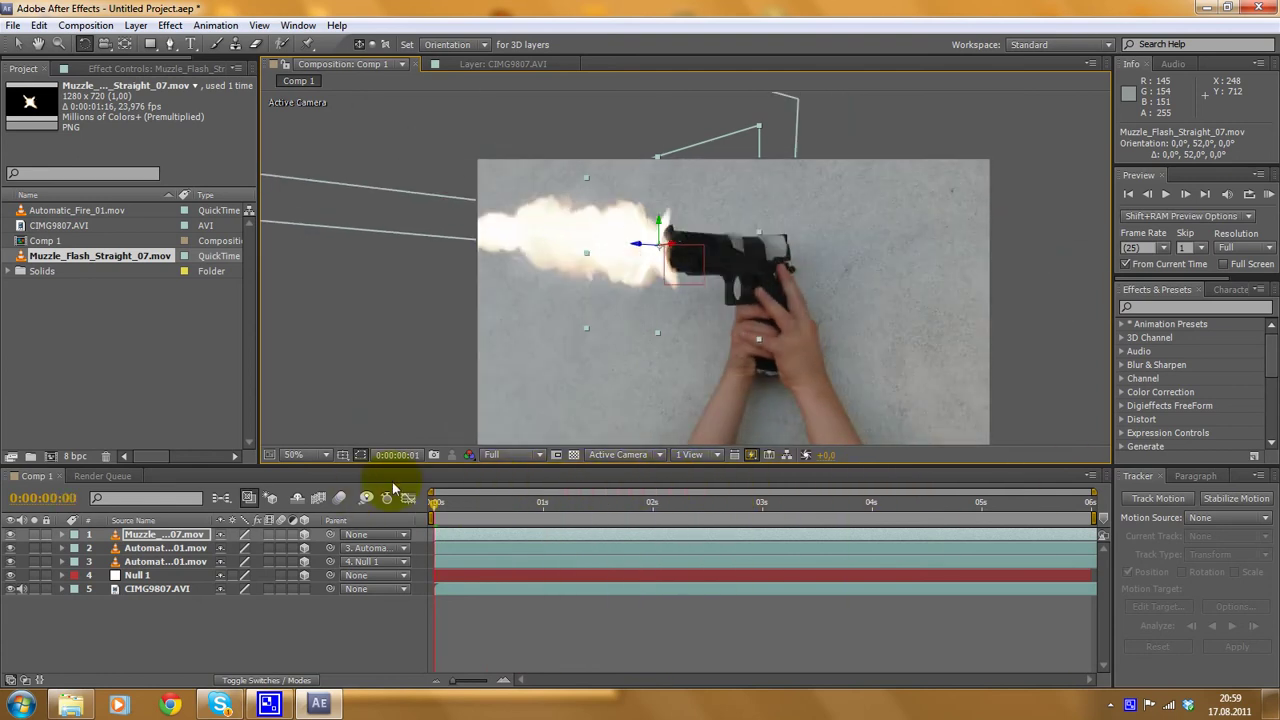
click(722, 256)
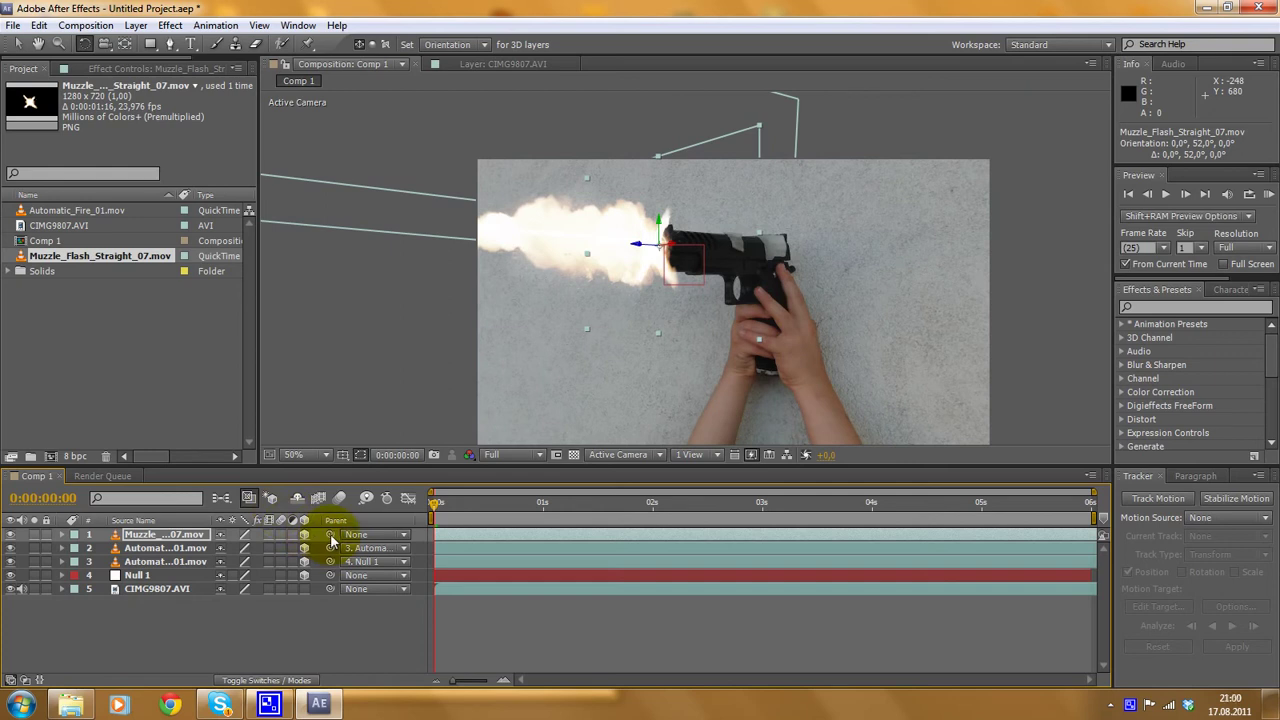
- Parent the straight flash layer to the Automatic_Fire_01.mov layer 3 and check how it follows the gun at 0:00:03:09
drag(329, 534, 183, 560)
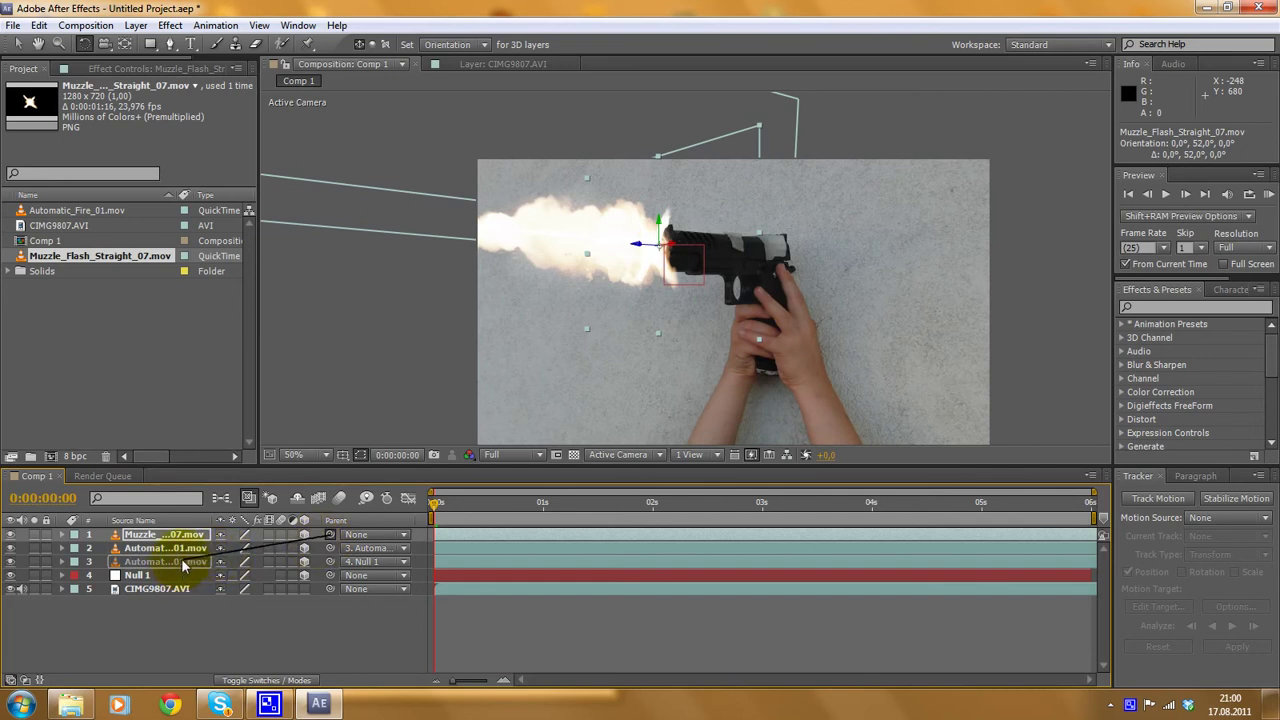
drag(181, 558, 181, 558)
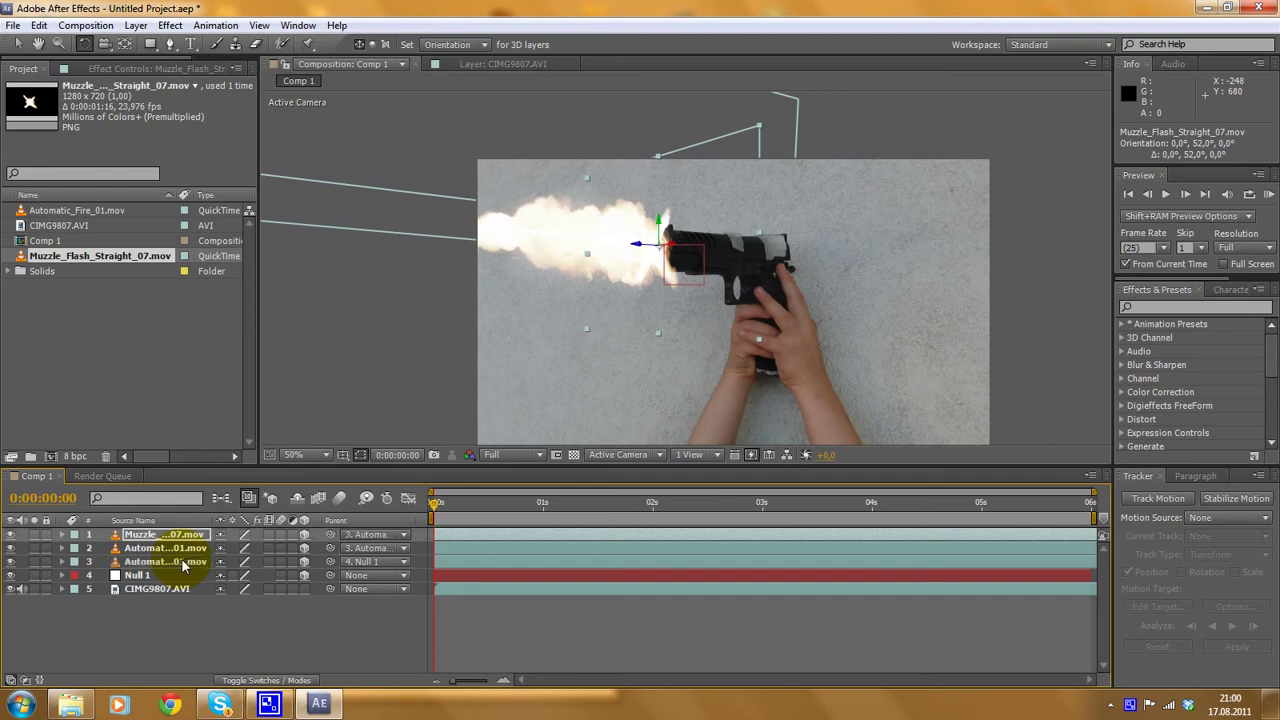
drag(436, 510, 812, 492)
key(period)
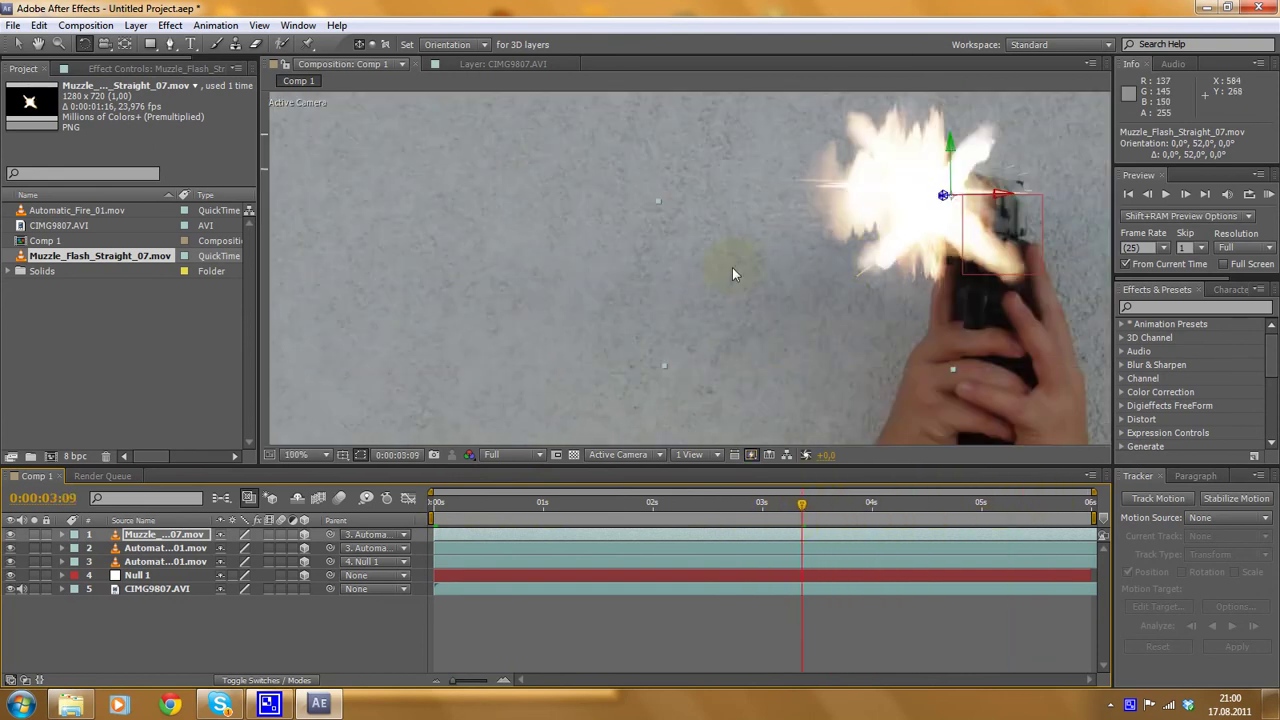
key(period)
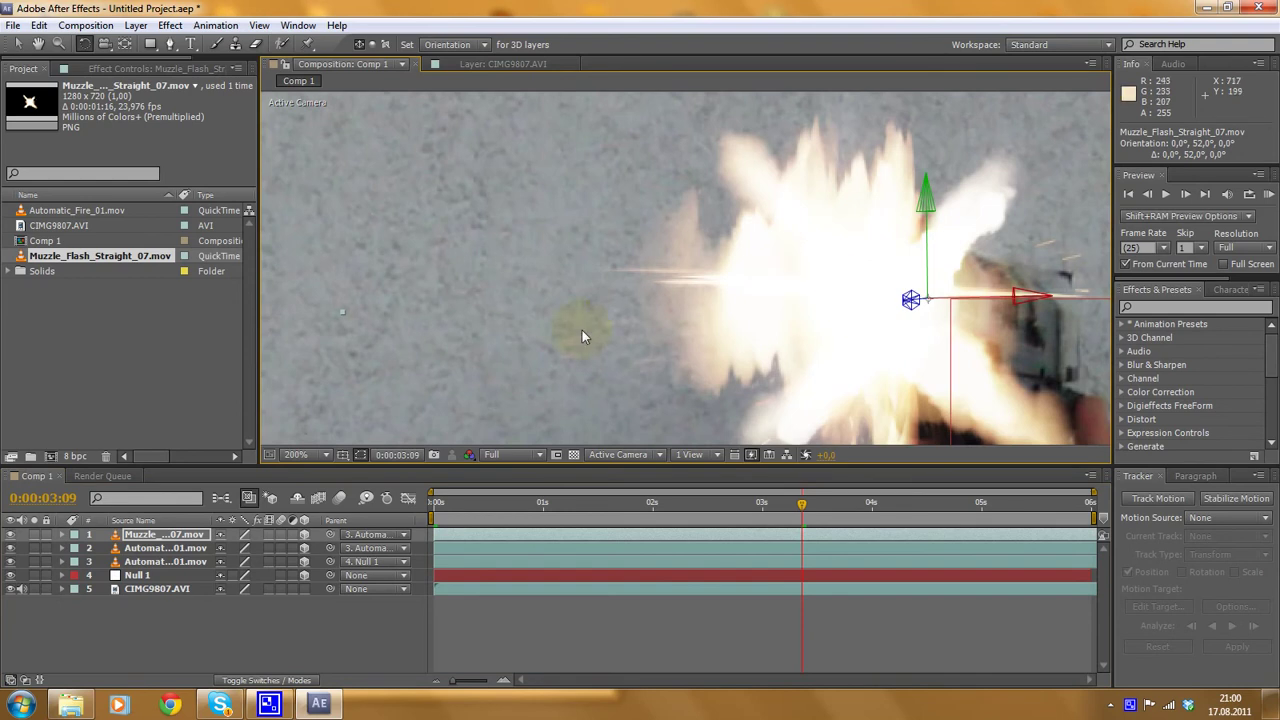
scroll(313, 325, right, 2)
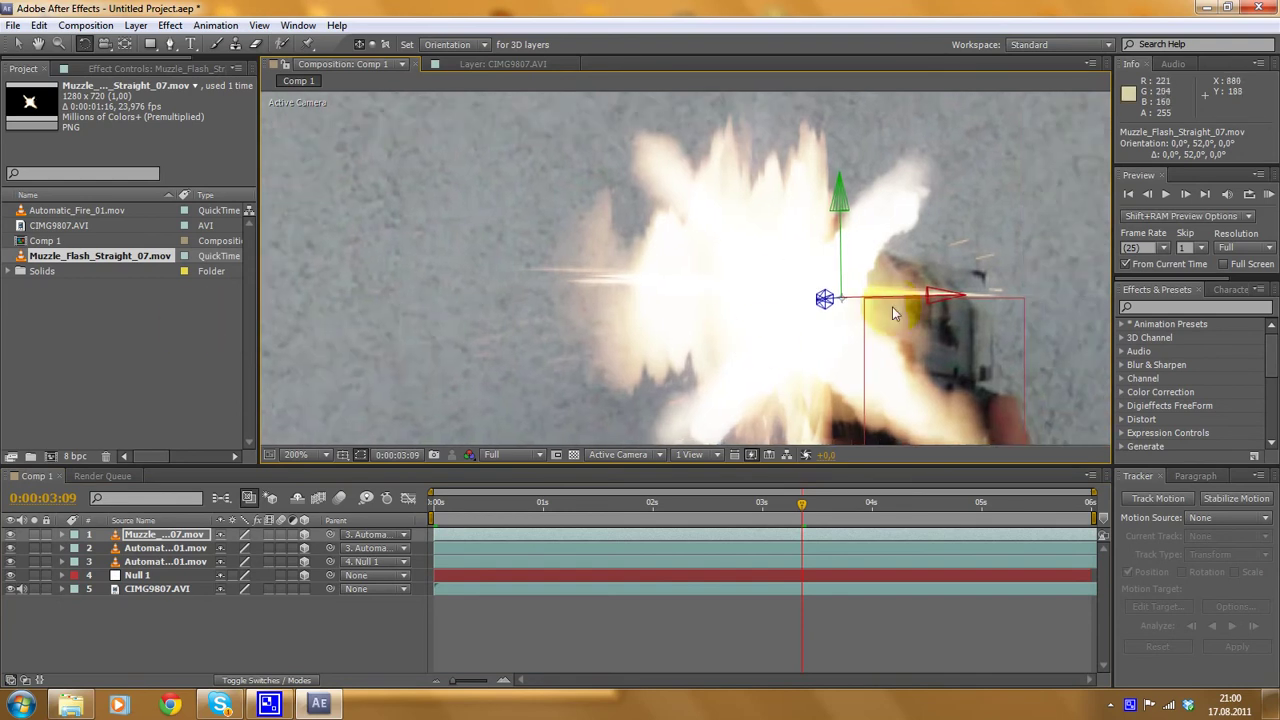
- Try rotating the Automatic_Fire_01.mov layer 2 at 0:00:03:09, and undo the rotations
click(127, 551)
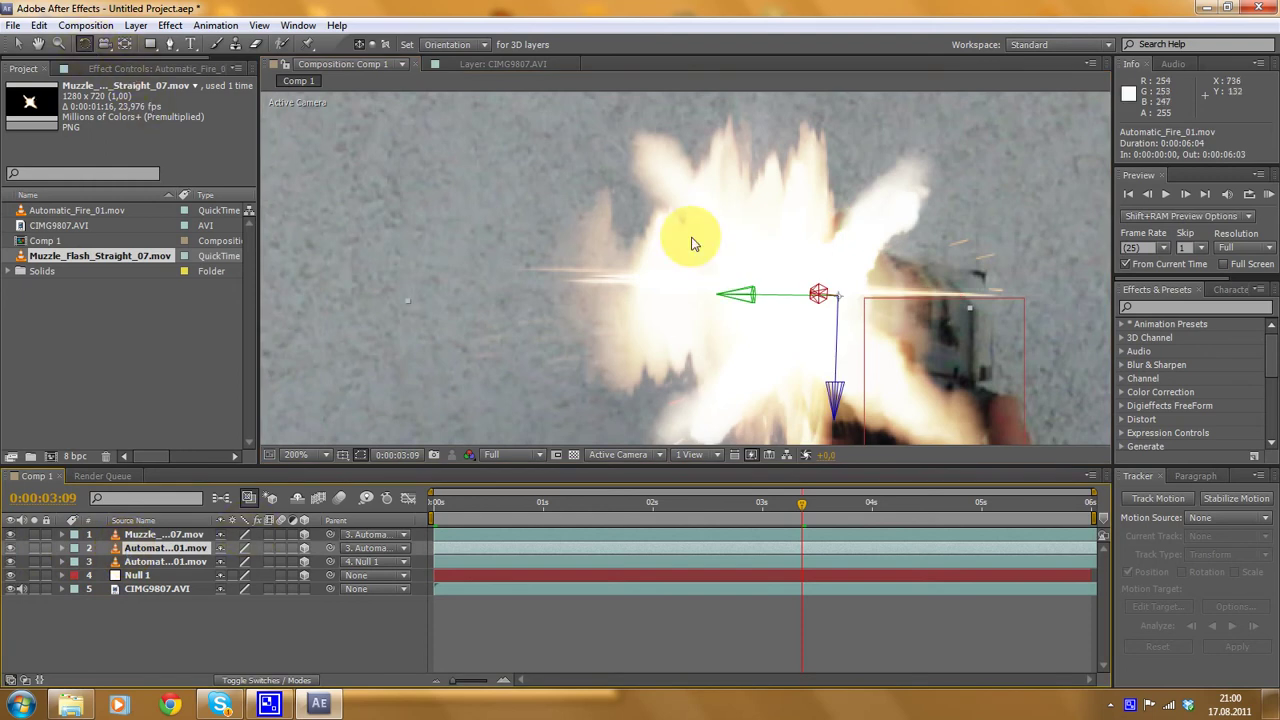
drag(816, 294, 808, 300)
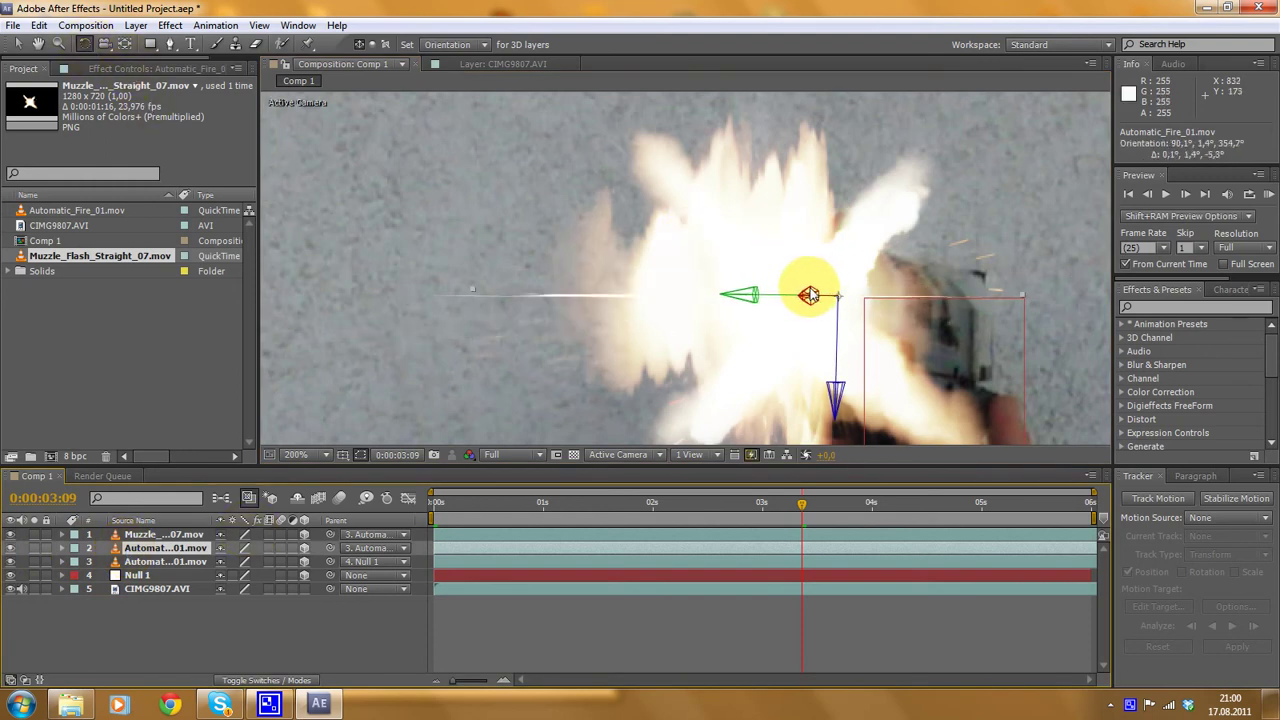
key(ctrl+z)
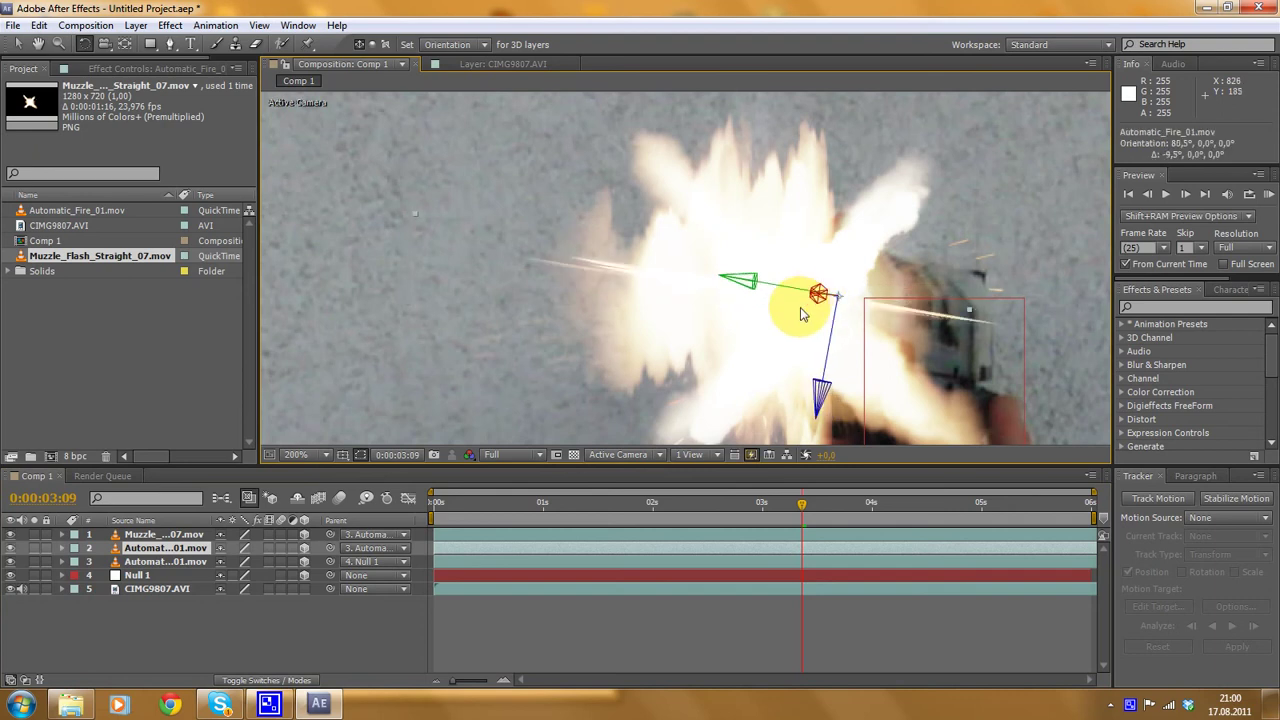
drag(820, 294, 780, 354)
- Return to 0:00:00:01, try tilting the Automatic_Fire_01.mov layer 2 at the muzzle, and undo the tilt
drag(802, 503, 437, 498)
scroll(734, 209, down, 1)
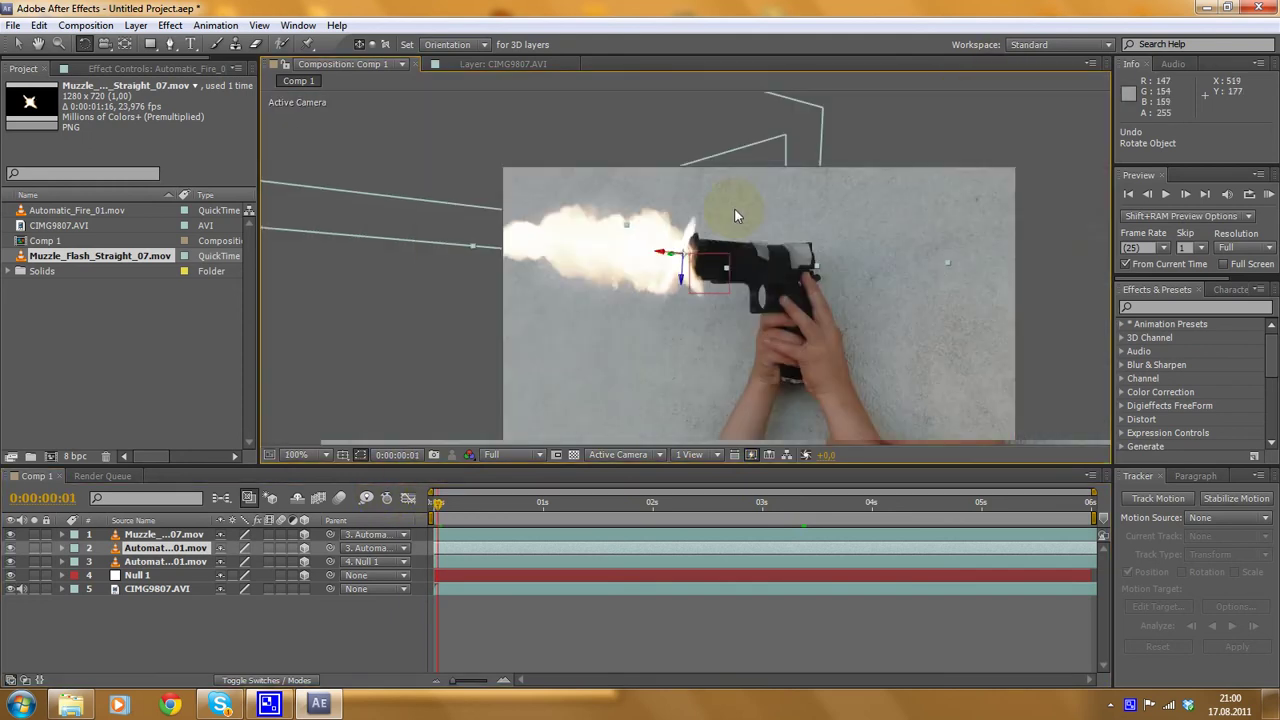
scroll(686, 237, up, 2)
drag(678, 206, 685, 255)
scroll(709, 218, down, 2)
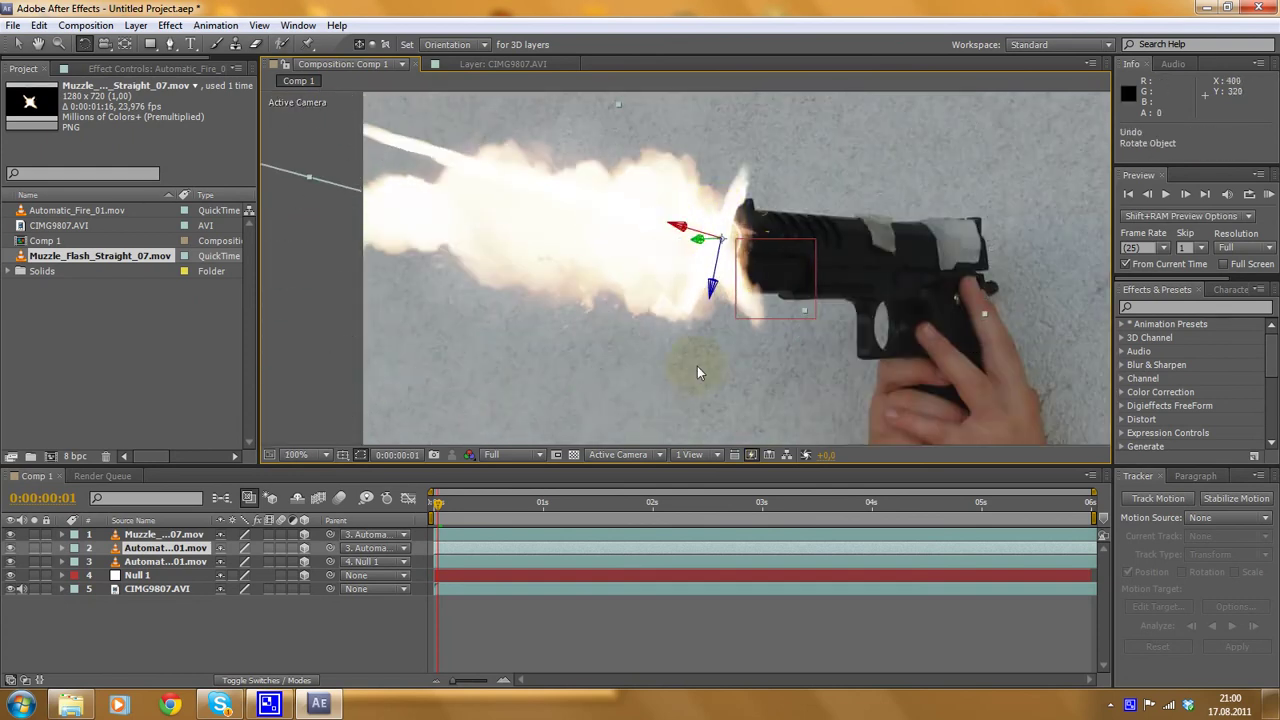
- Examine how the crossed flash layers meet at the muzzle in Custom View 1 and in the Front view
click(612, 455)
click(641, 609)
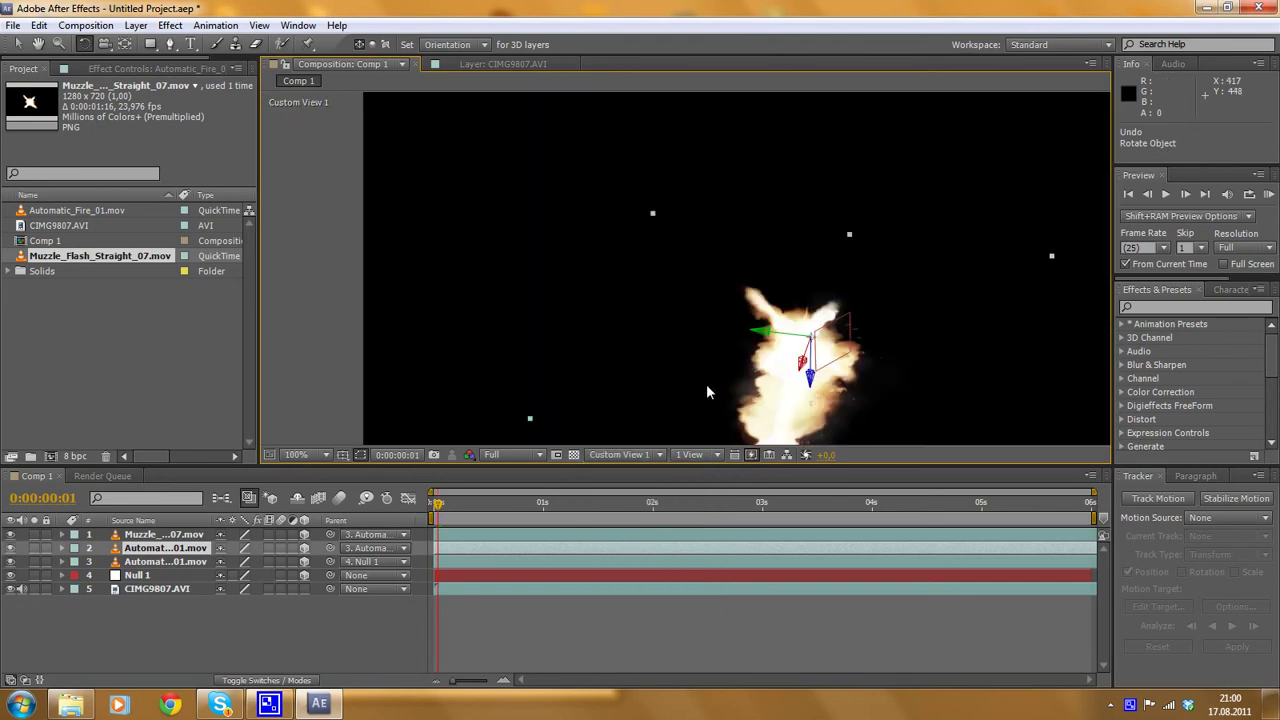
scroll(793, 317, up, 2)
scroll(814, 387, down, 4)
click(648, 462)
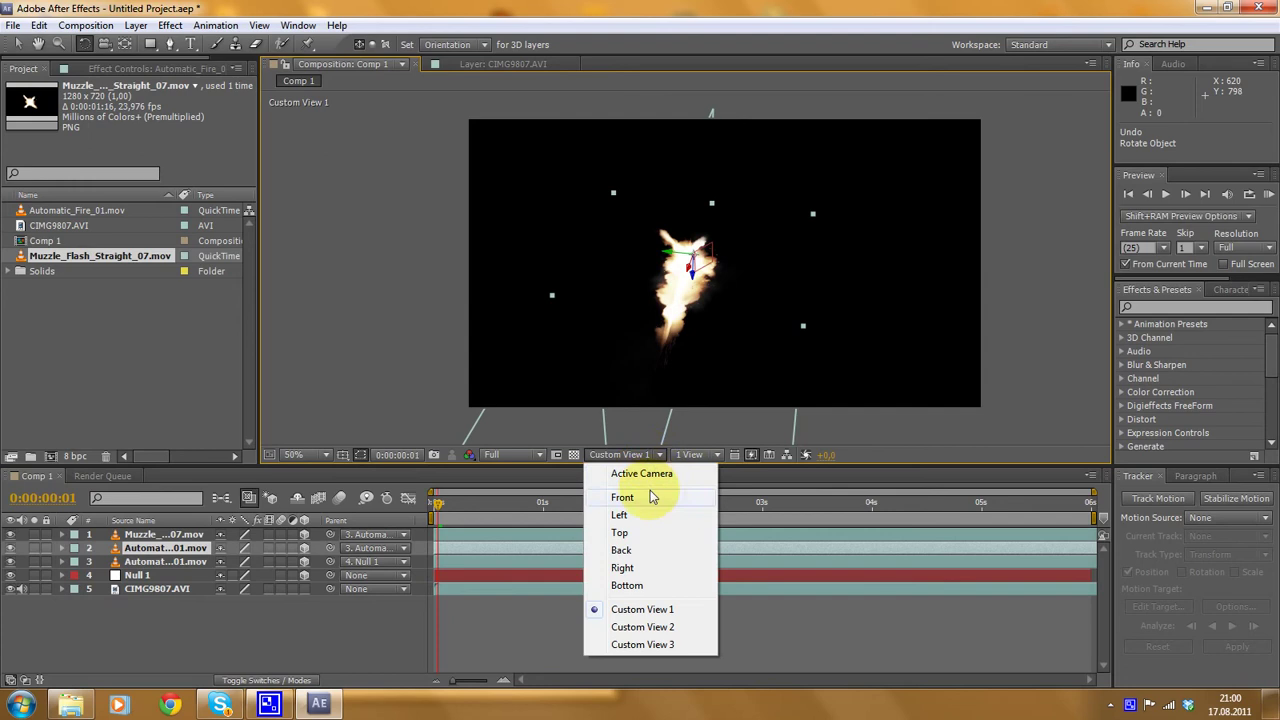
click(647, 505)
scroll(730, 420, up, 4)
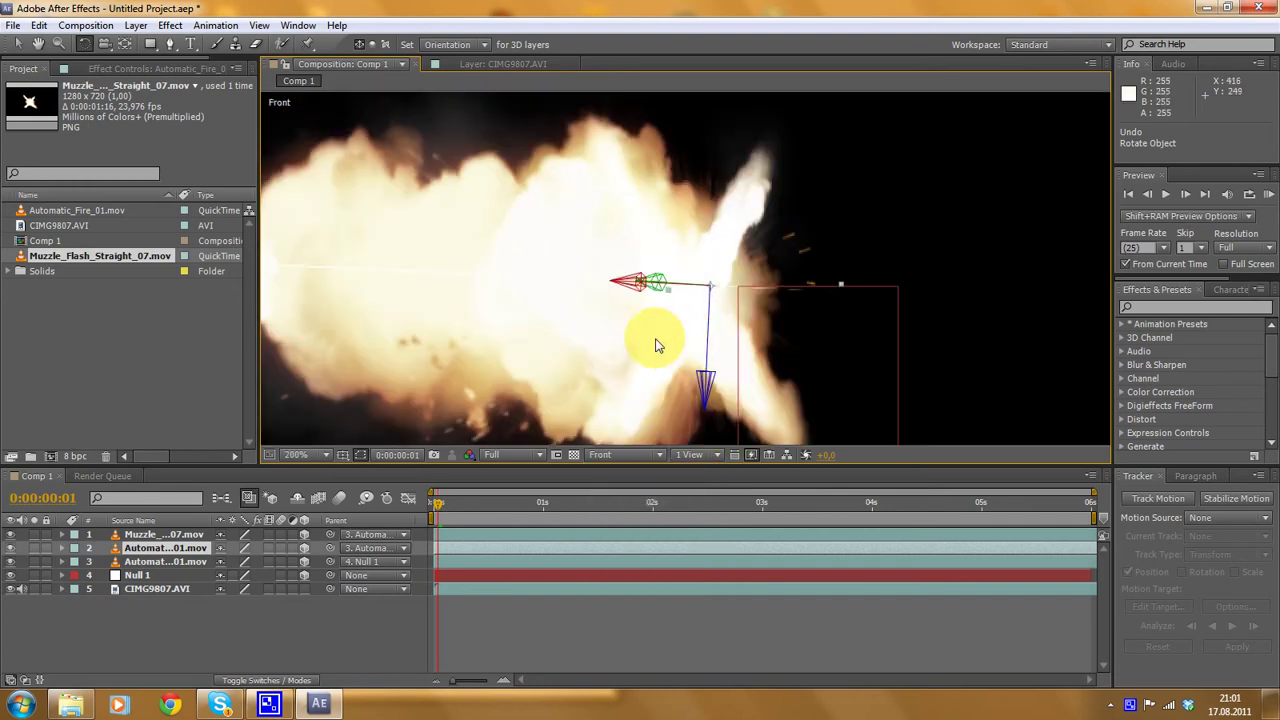
- Hide the straight flash layer and the Automatic_Fire_01.mov layer 3, leaving only Automatic_Fire_01.mov layer 2 of the flashes showing
click(11, 535)
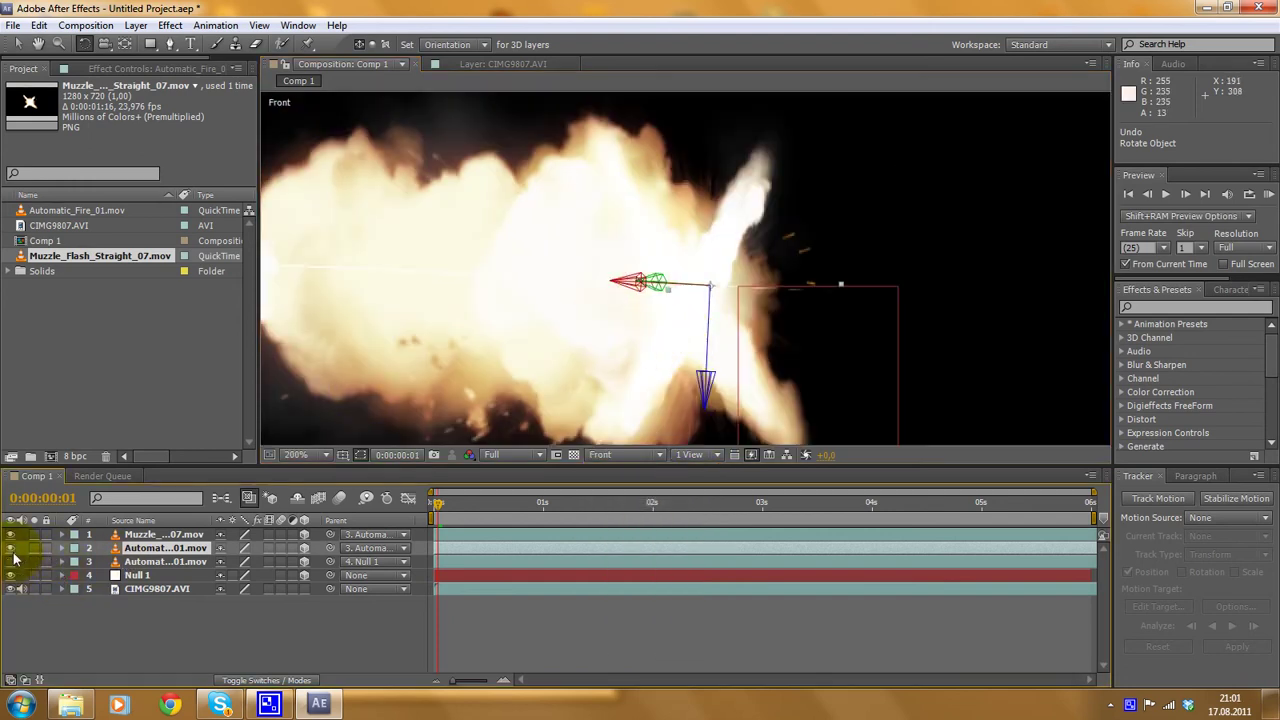
click(11, 535)
click(11, 543)
click(11, 558)
key(ctrl+shift+a)
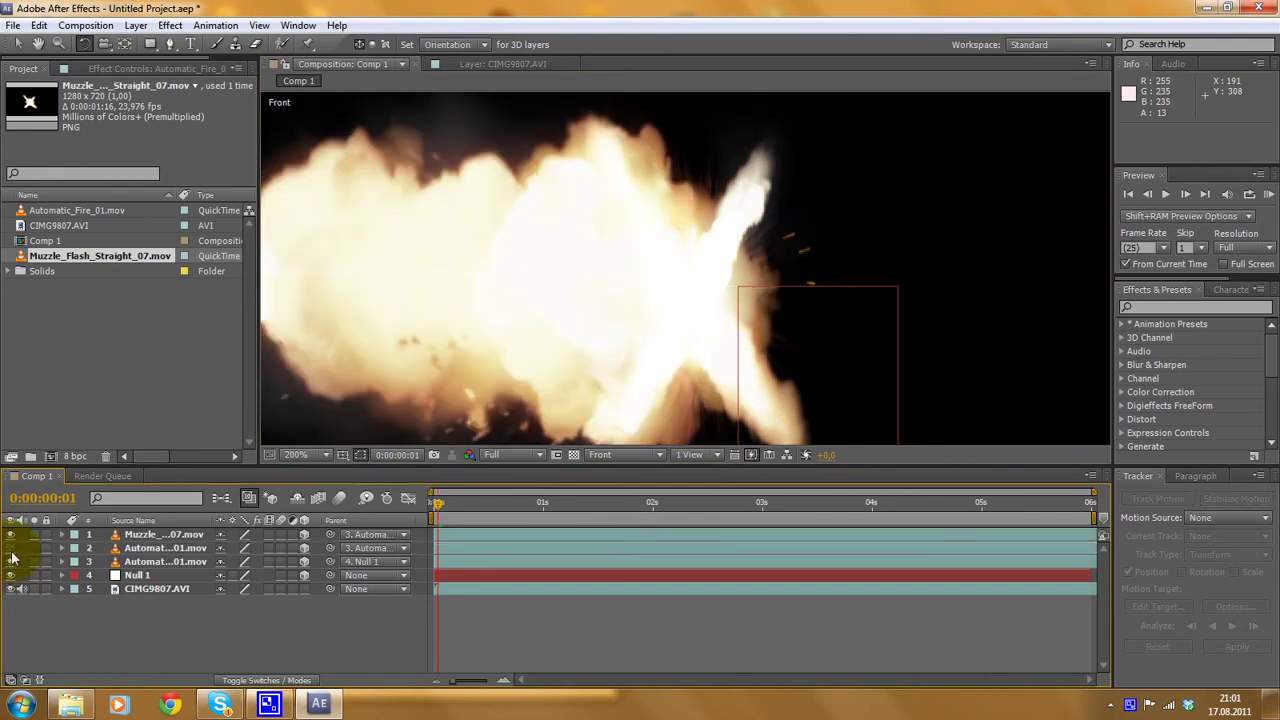
click(11, 561)
click(11, 548)
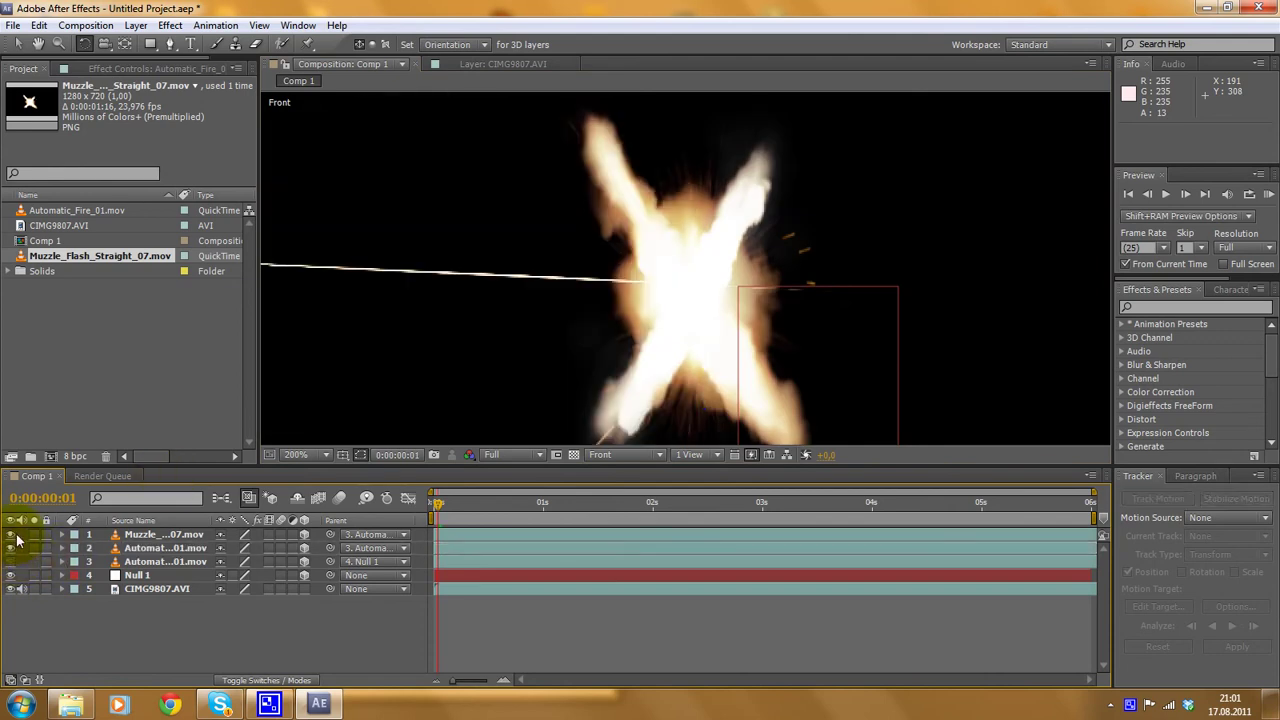
- In the Active Camera view, rotate the Automatic_Fire_01.mov layer 2 around the barrel axis to an X orientation of about 141.7°
click(695, 455)
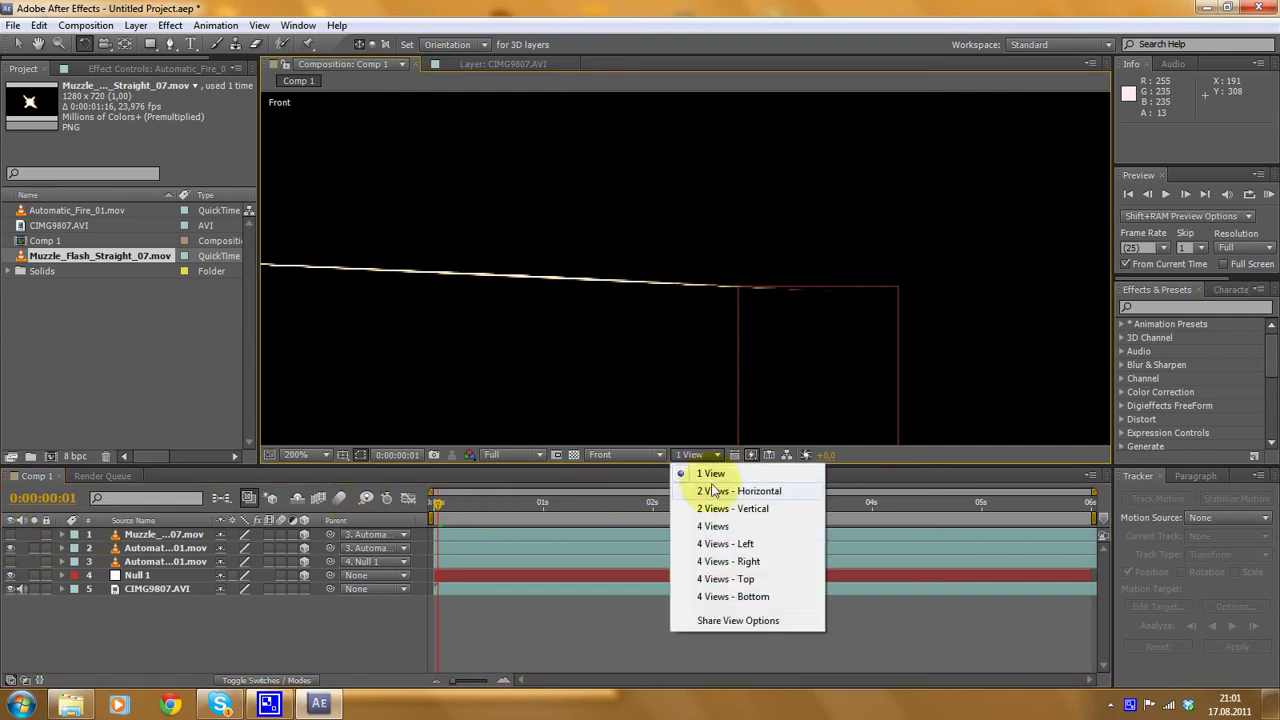
click(624, 455)
click(642, 472)
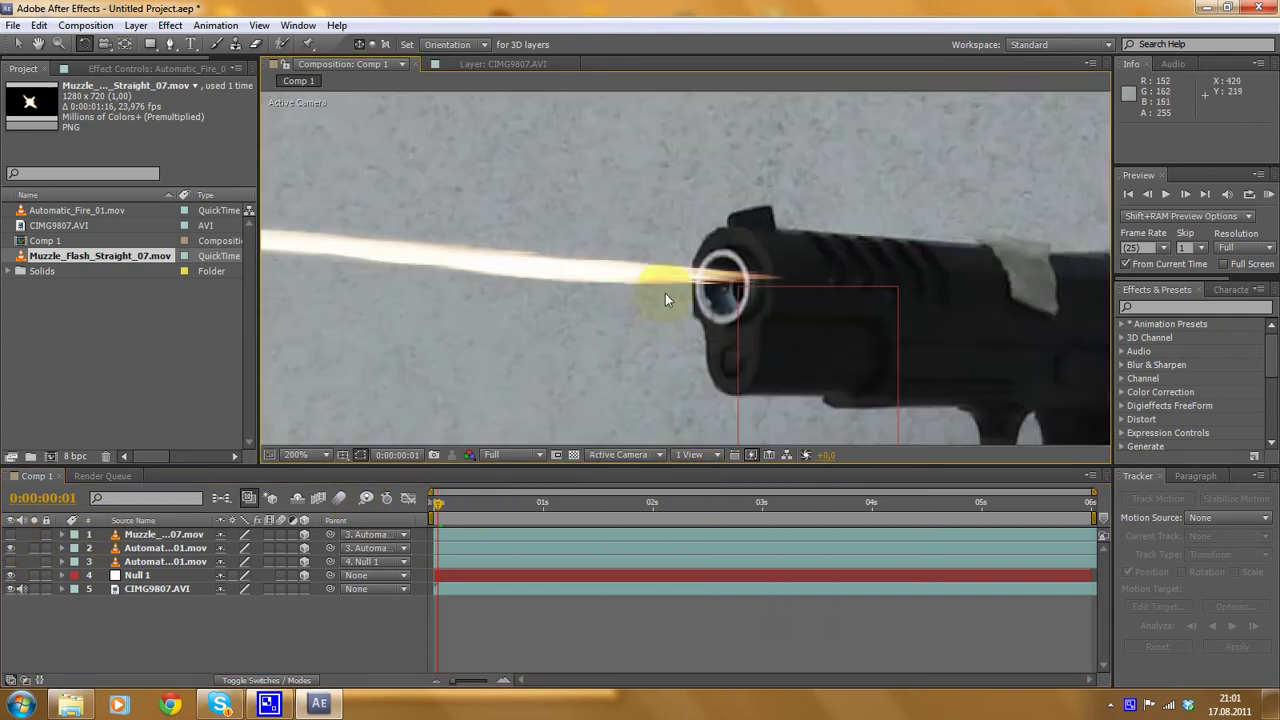
click(165, 548)
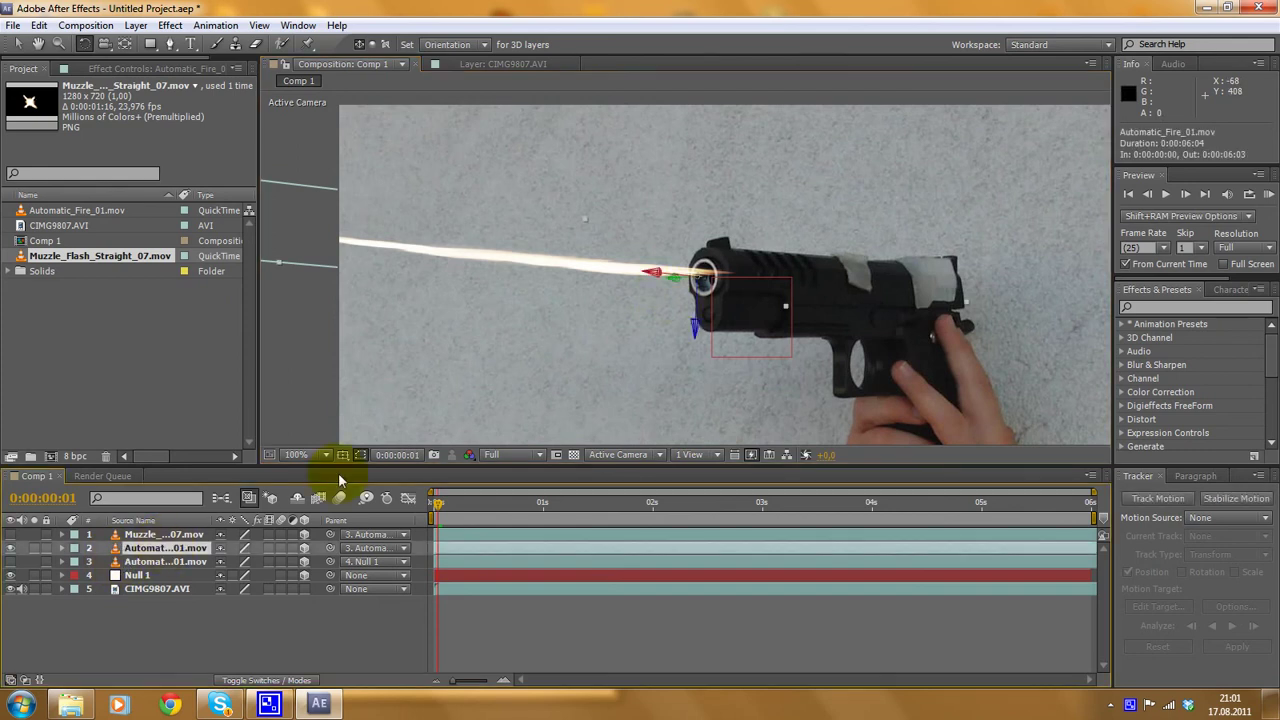
mouse_move(655, 276)
mouse_down()
mouse_move(614, 223)
mouse_move(648, 247)
mouse_move(629, 226)
mouse_move(649, 246)
mouse_move(674, 234)
mouse_move(610, 199)
mouse_move(706, 272)
mouse_move(727, 265)
mouse_move(710, 203)
mouse_move(708, 251)
mouse_move(709, 237)
mouse_up()
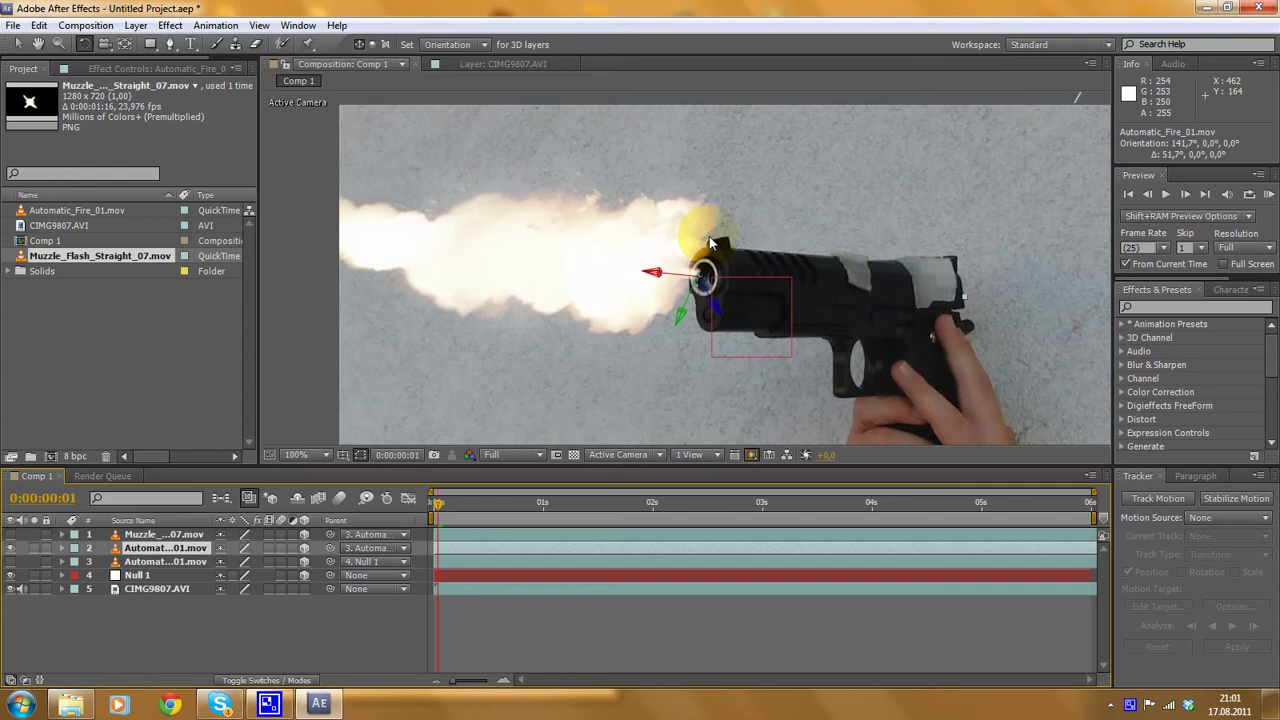
- Show all three flash layers again and inspect the combined muzzle flash up close at 0:00:04:16
click(11, 562)
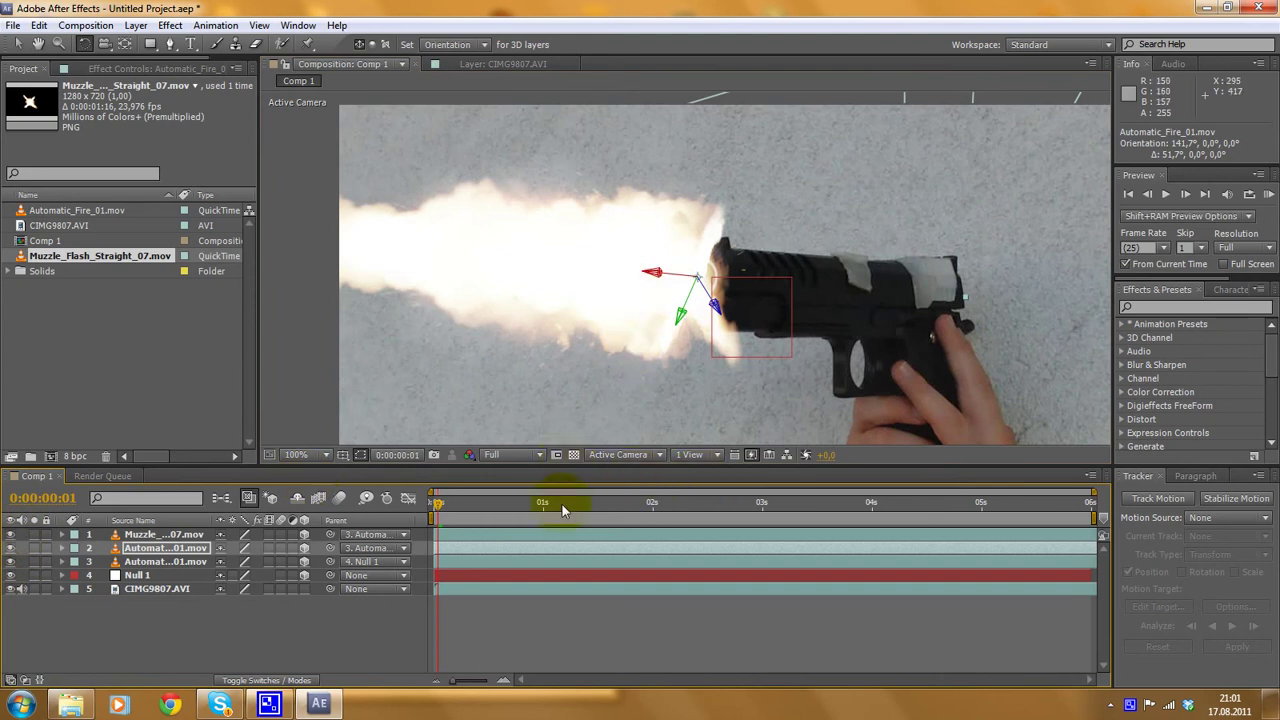
click(517, 503)
drag(497, 505, 942, 502)
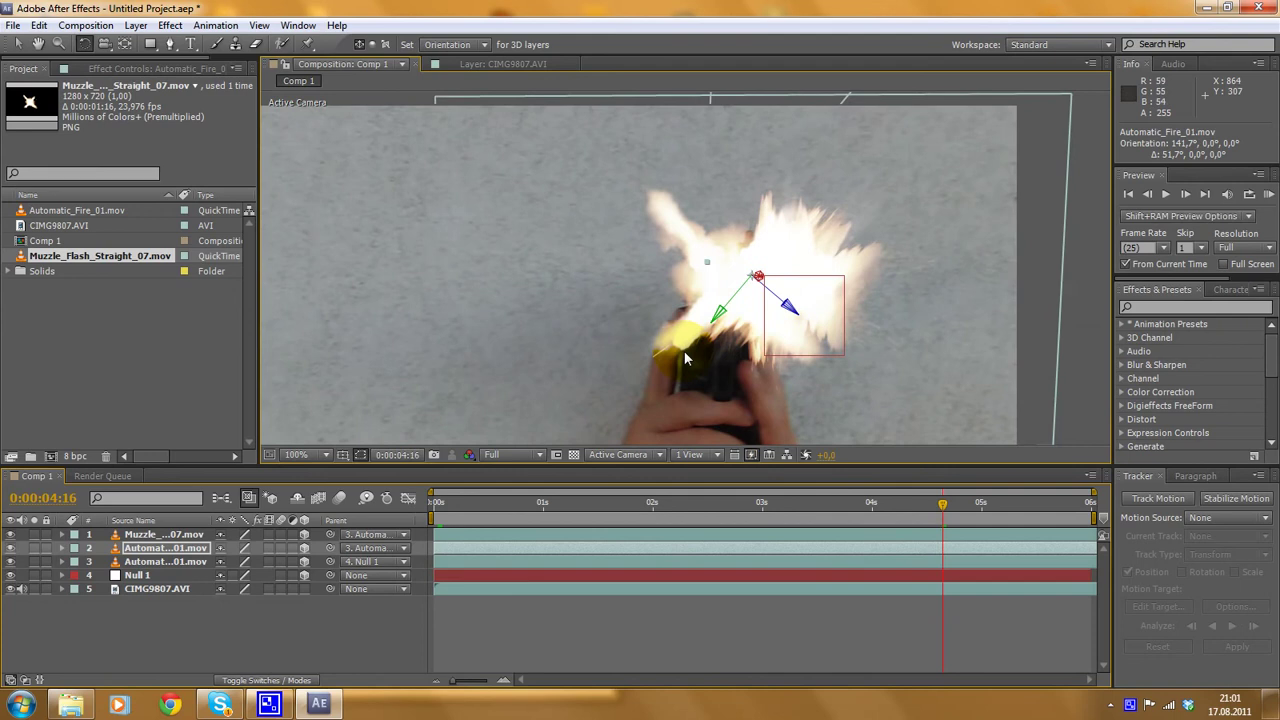
key(period)
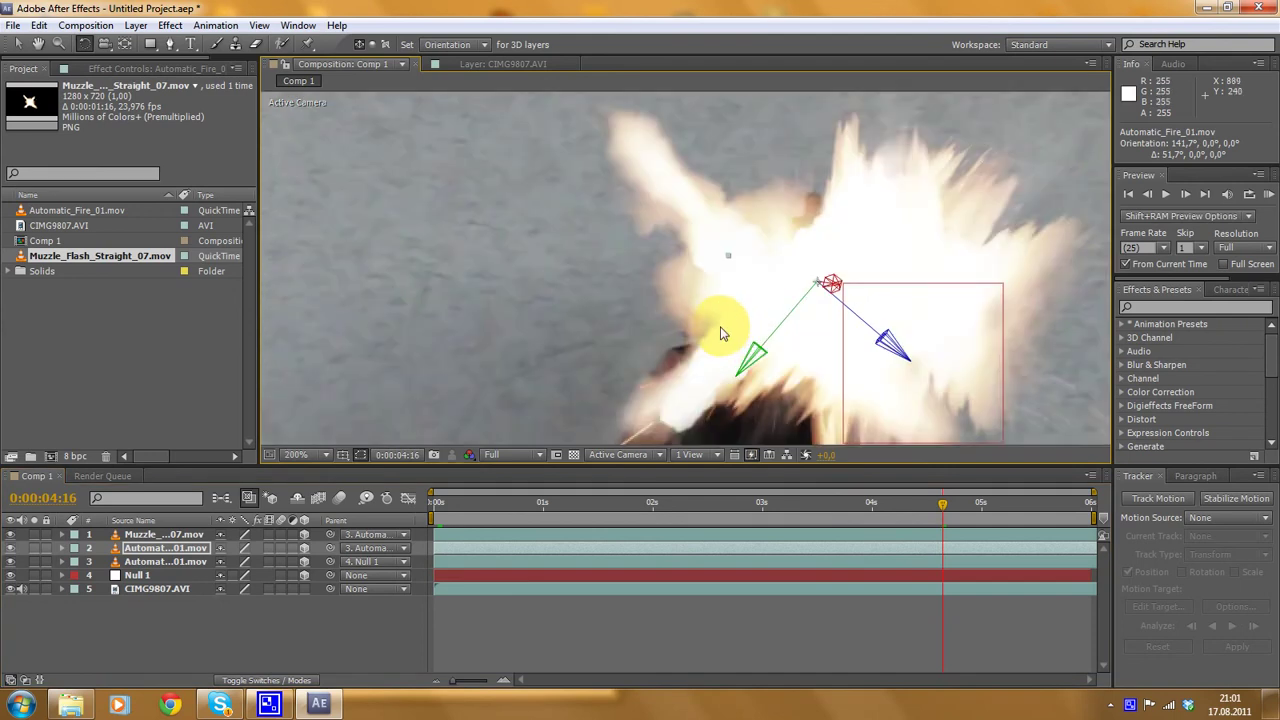
click(66, 212)
click(752, 262)
key(comma)
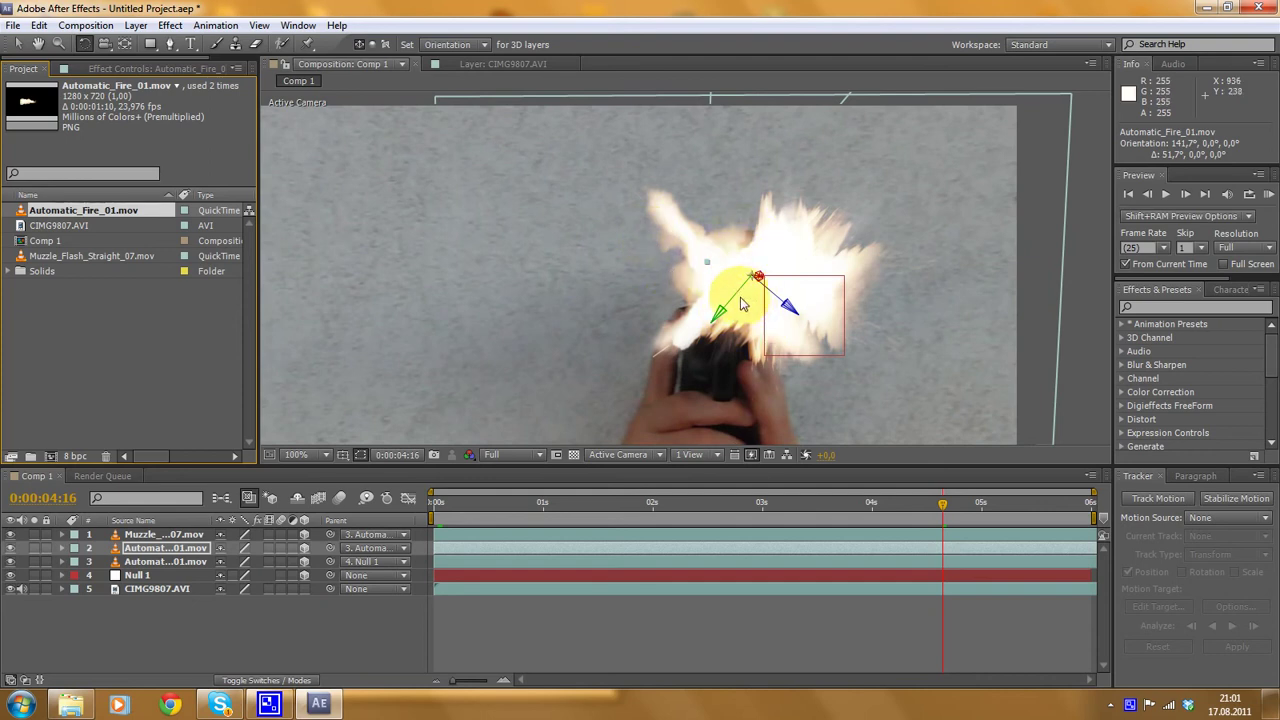
- Scale the Muzzle_Flash_Straight_07.mov layer to 63.8%
click(56, 540)
click(60, 535)
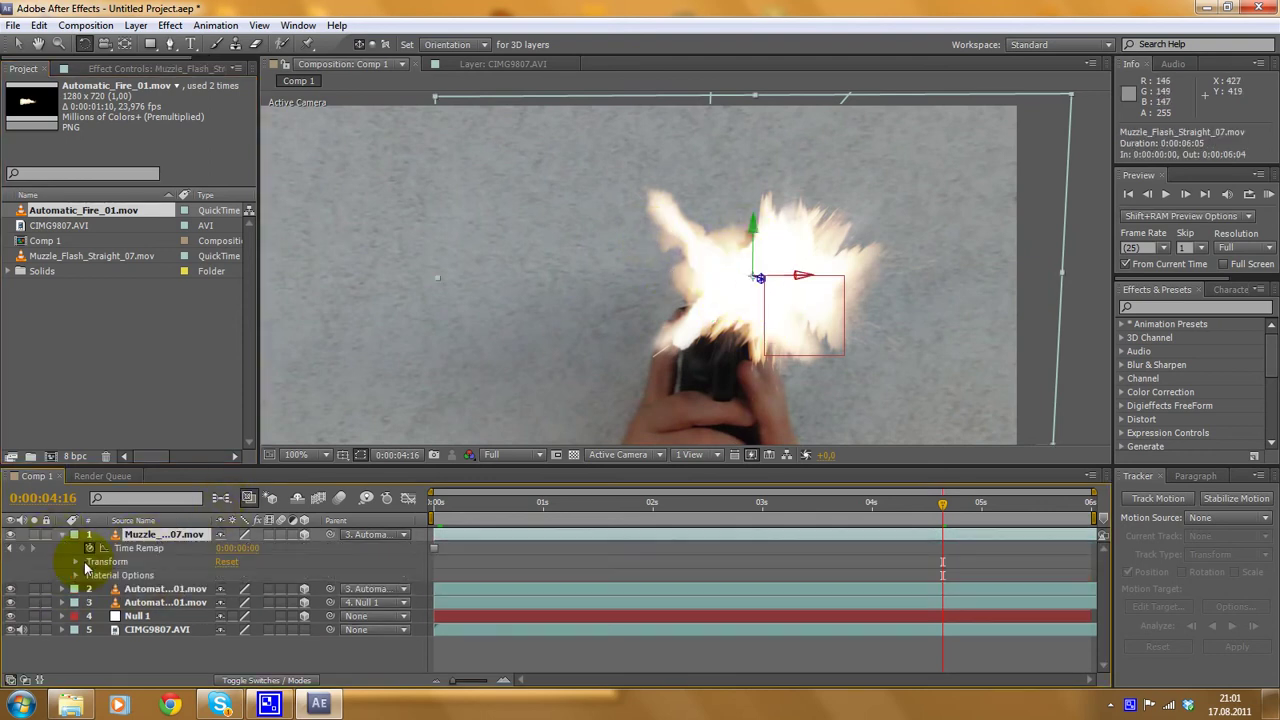
click(75, 562)
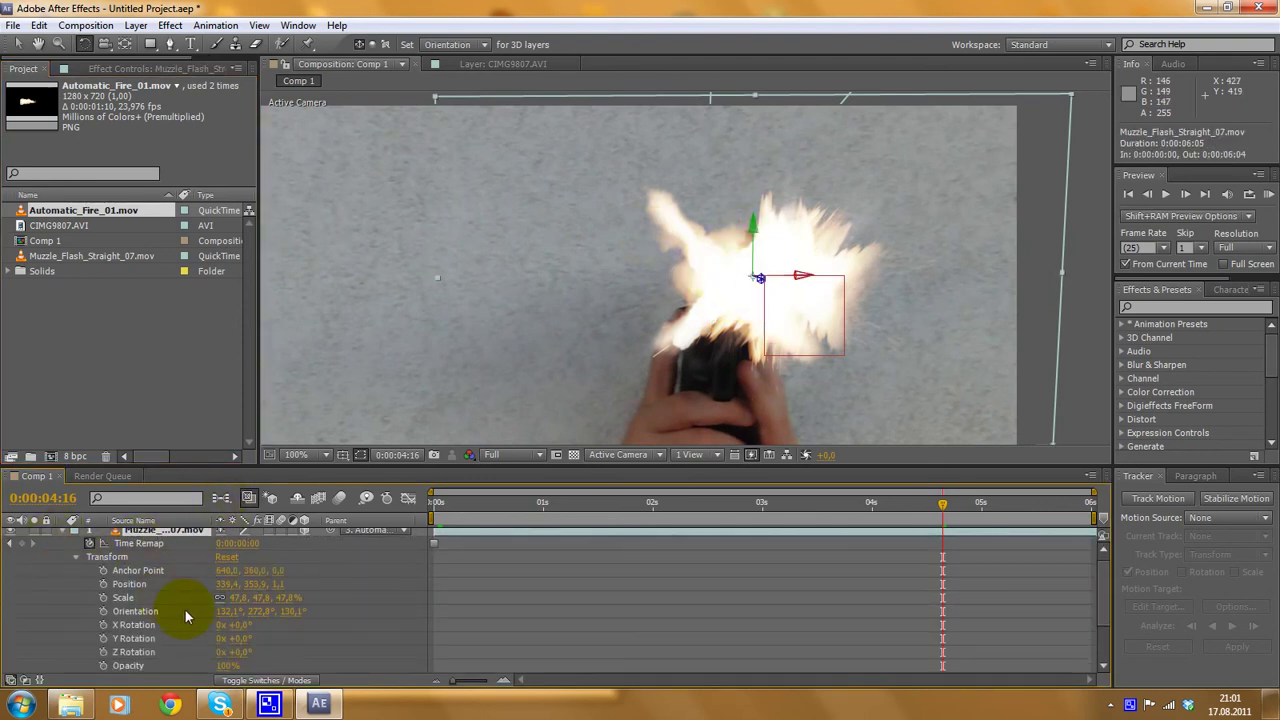
drag(241, 598, 300, 586)
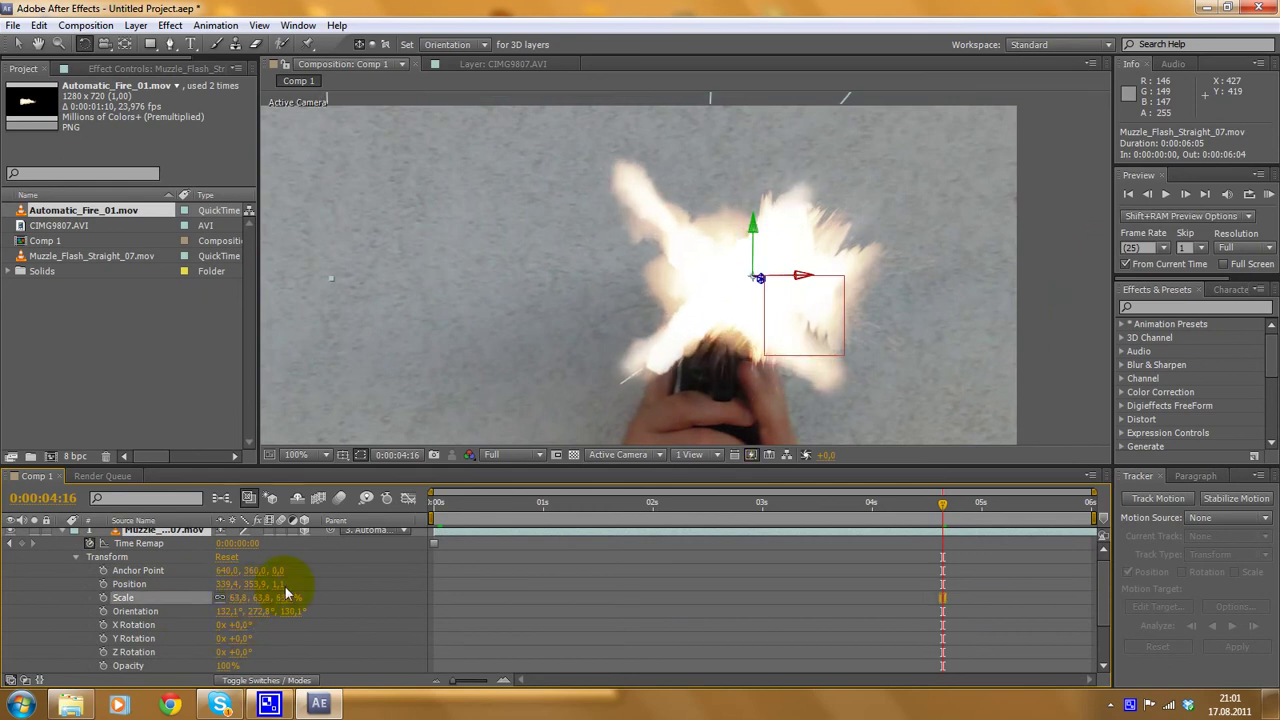
- Shift the straight flash layer along its depth axis to position 338.6, 353.0, 26.2 and check it against the moving barrel
click(59, 46)
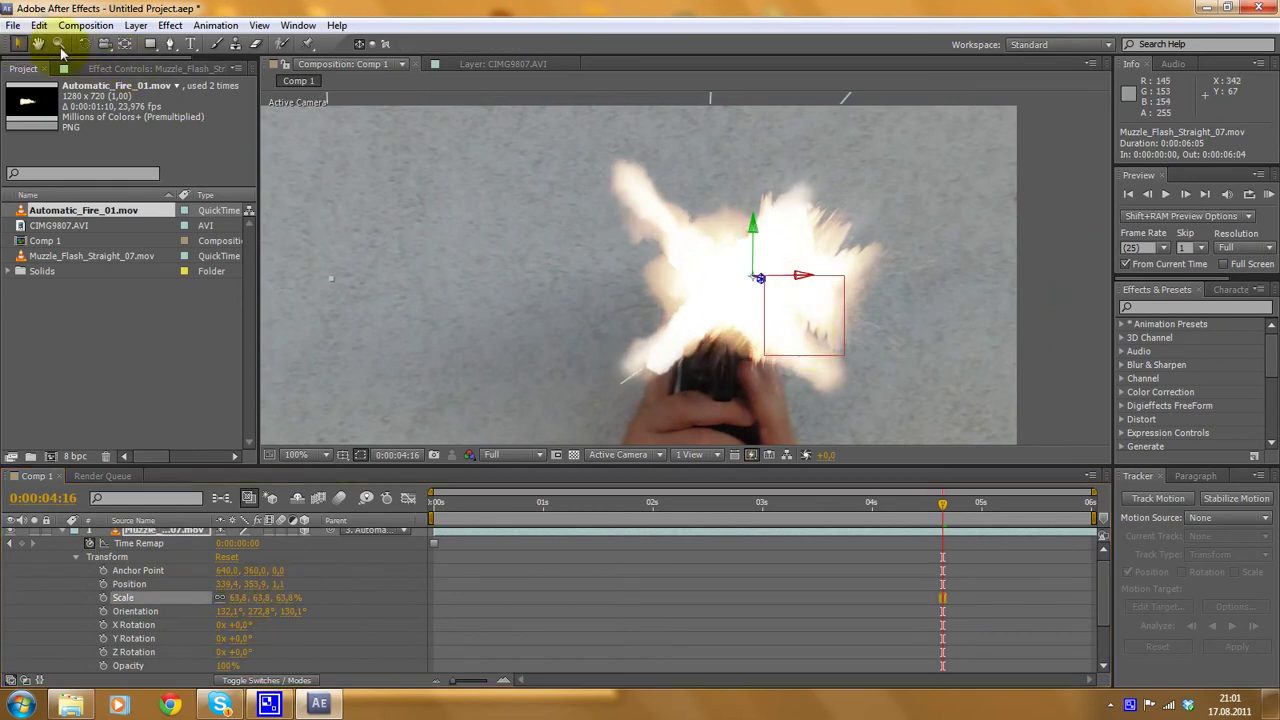
drag(743, 257, 409, 491)
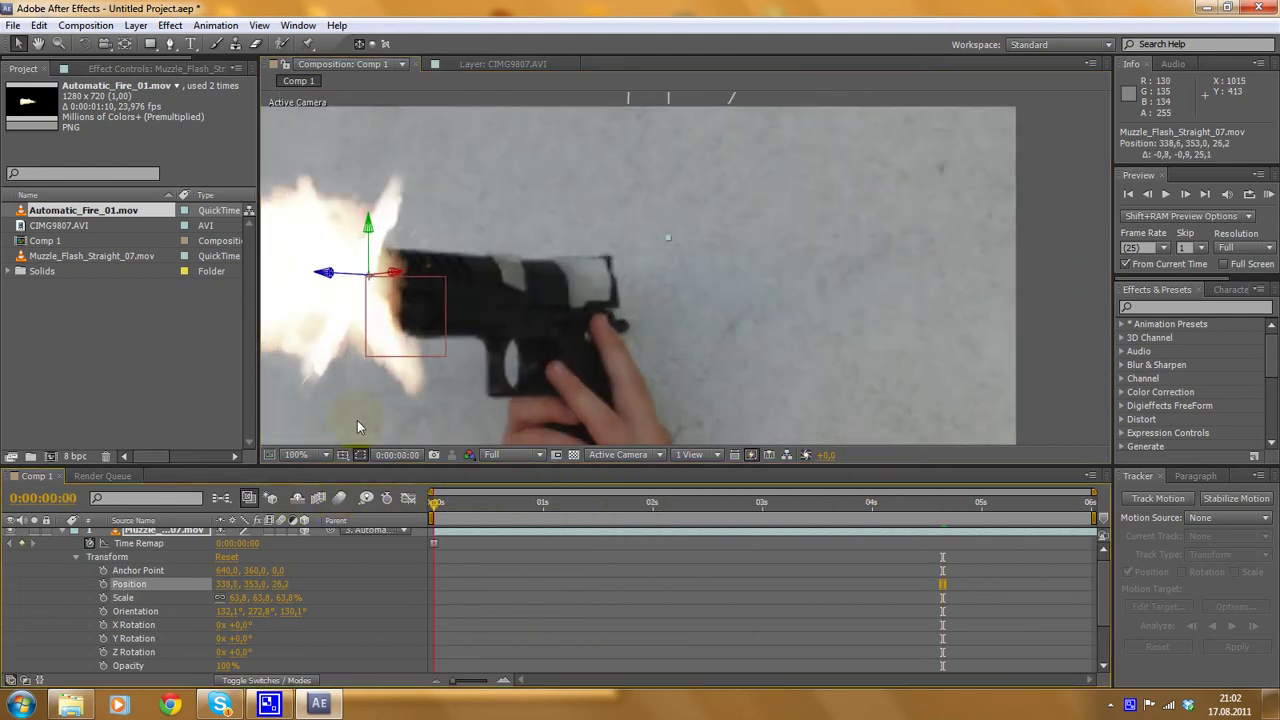
scroll(808, 299, down, 2)
drag(651, 510, 409, 471)
- Import Powder_Hits_06.mov from the 13. Powder_Hits folder and place it as the top layer of Comp 1
click(70, 705)
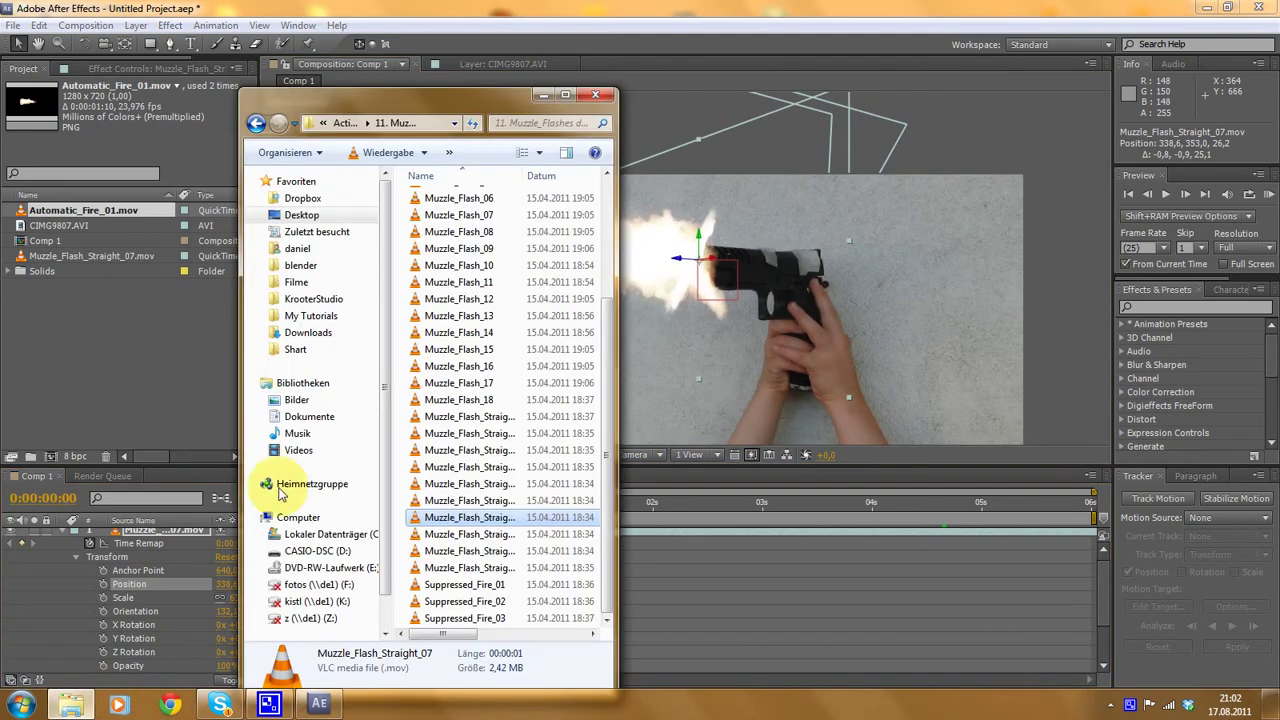
drag(475, 107, 467, 139)
key(BackSpace)
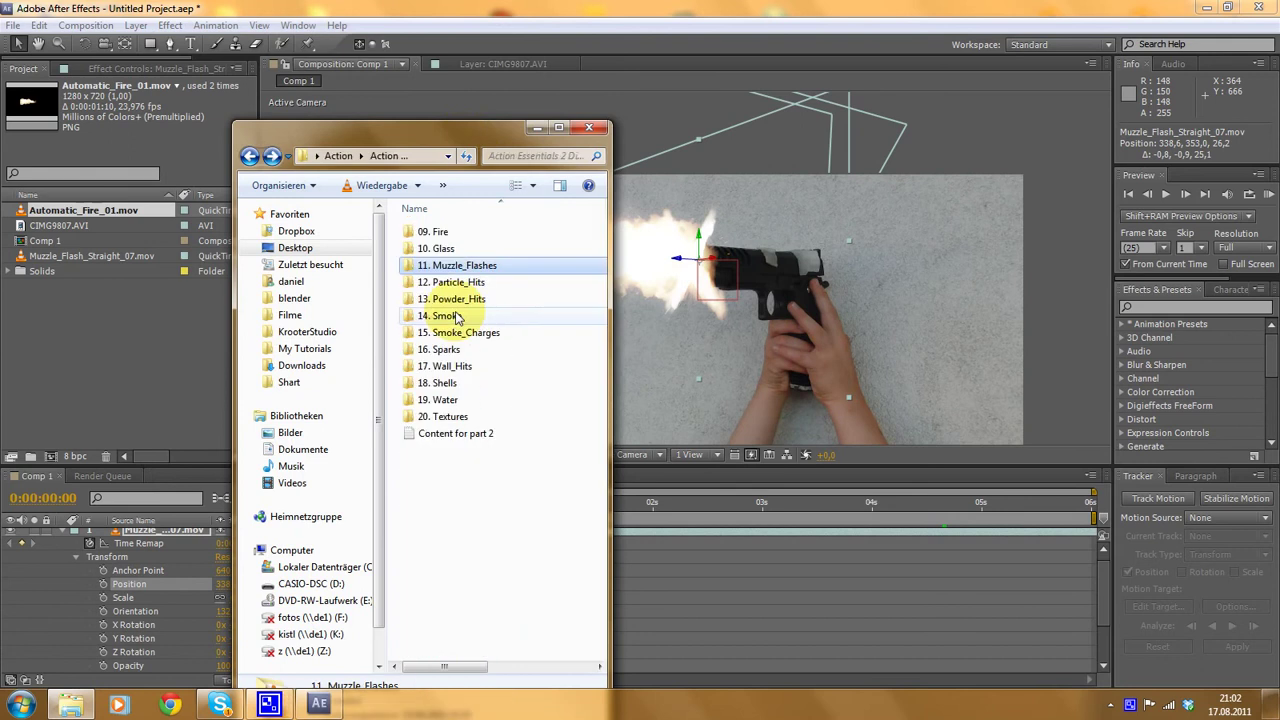
double_click(463, 302)
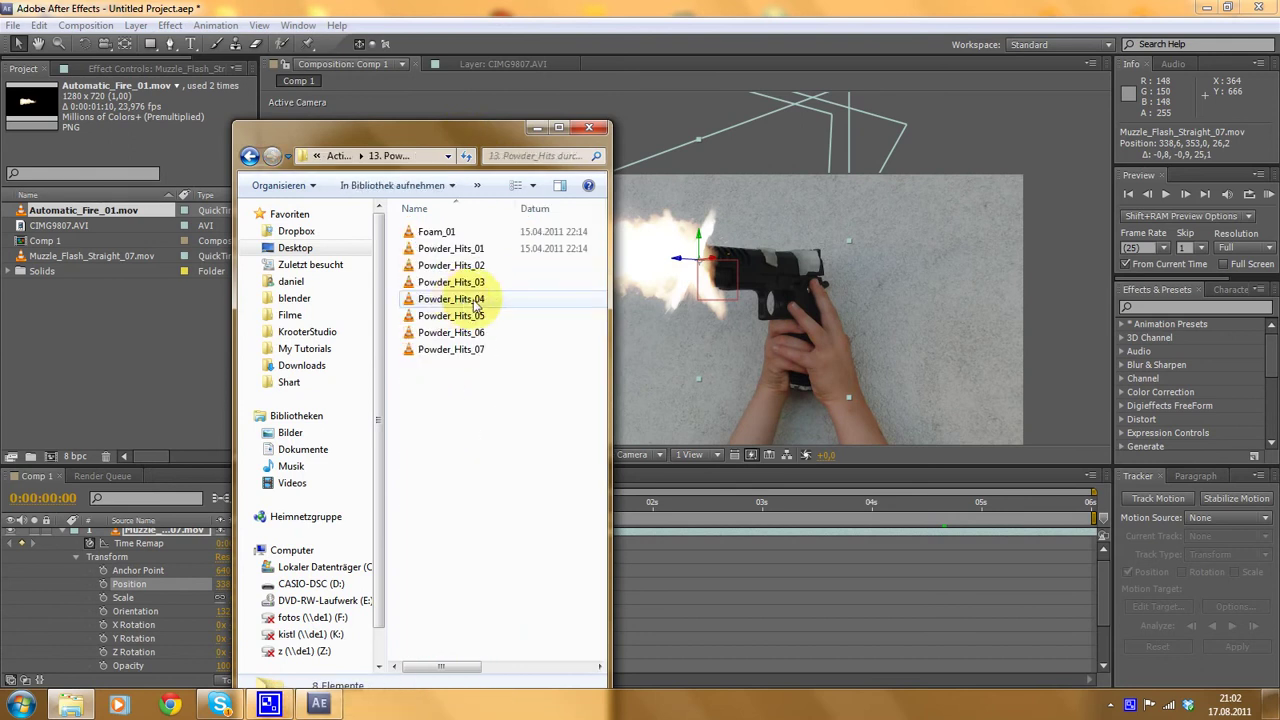
drag(455, 340, 140, 345)
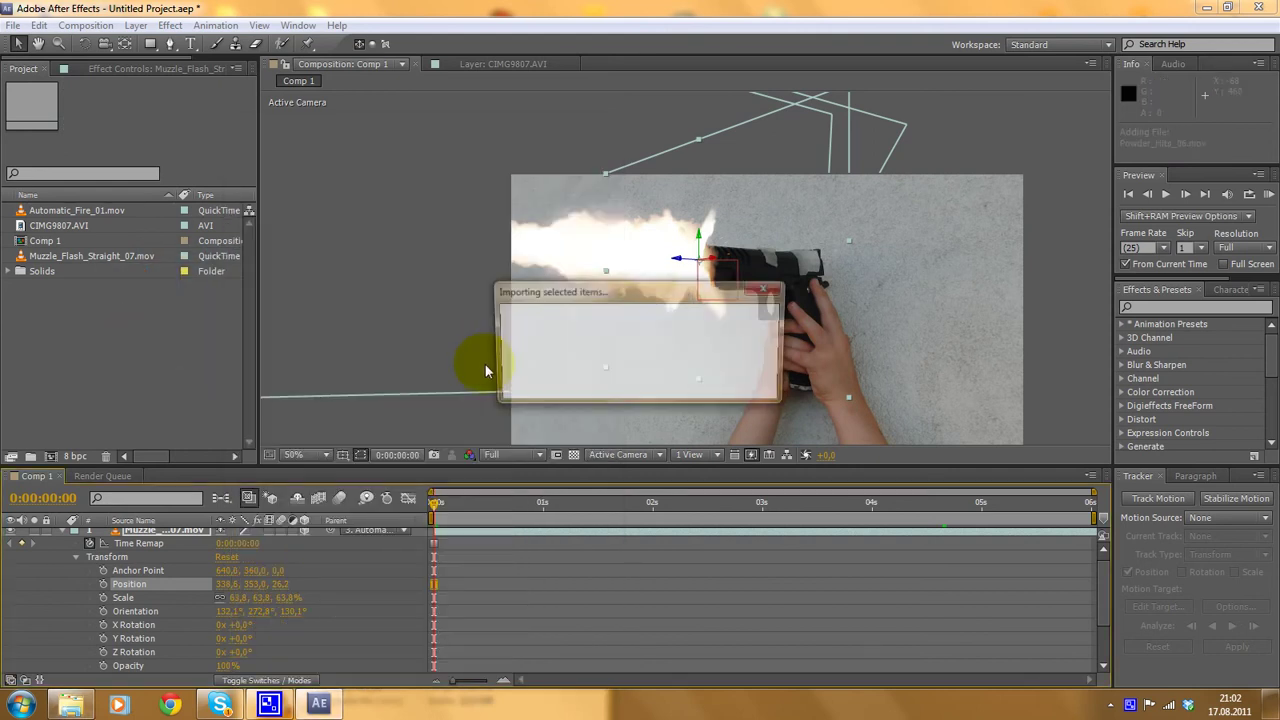
click(94, 321)
drag(63, 279, 86, 529)
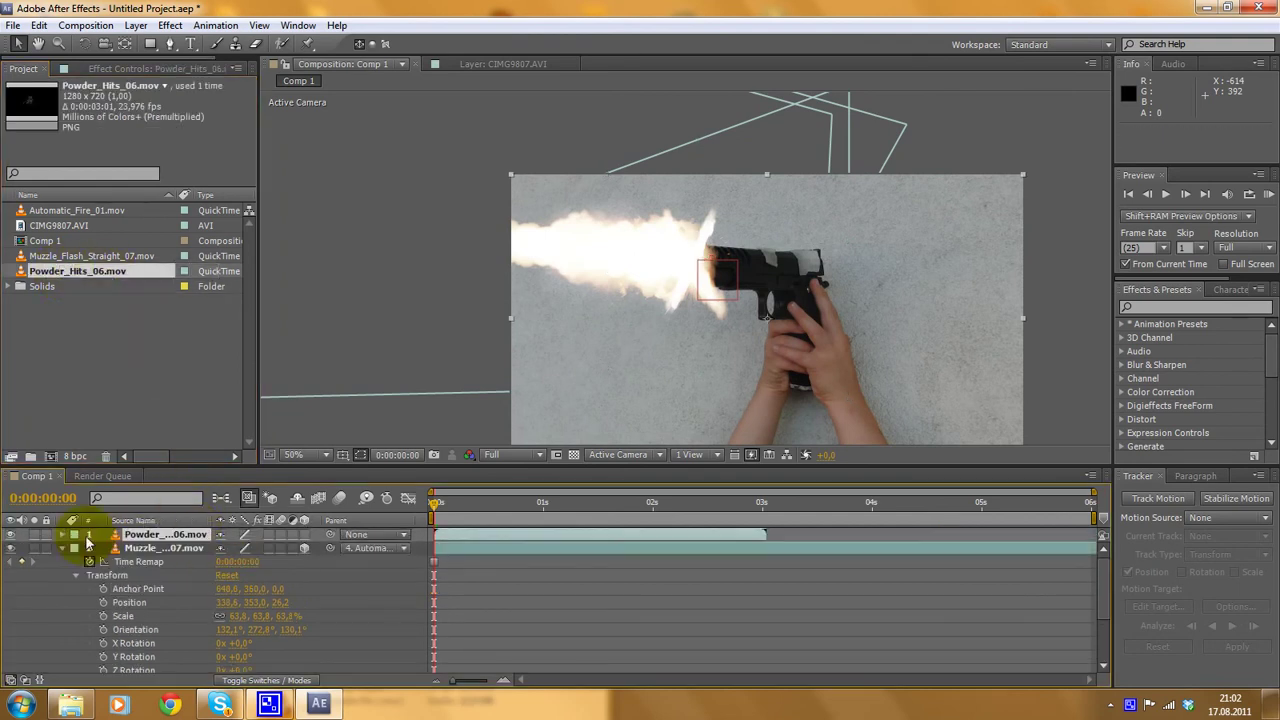
click(62, 548)
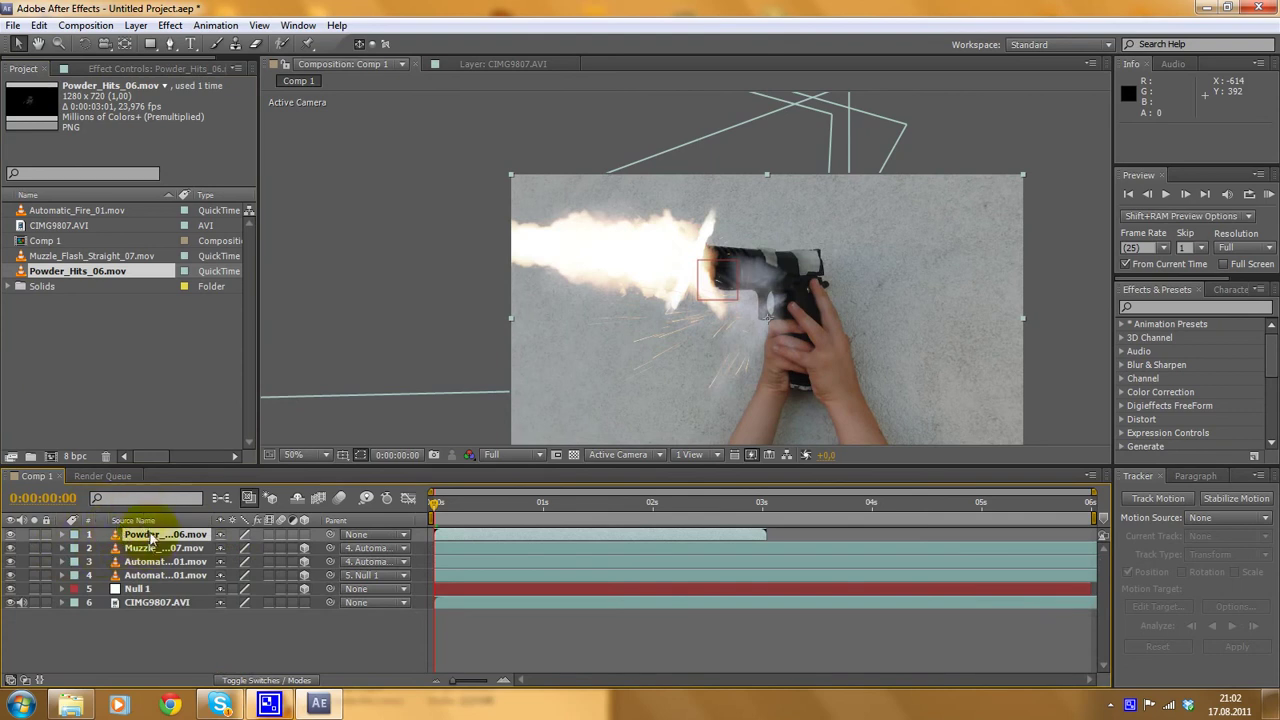
- Set the blending mode of the Powder_Hits_06.mov layer to Color Dodge
click(132, 25)
mouse_move(182, 330)
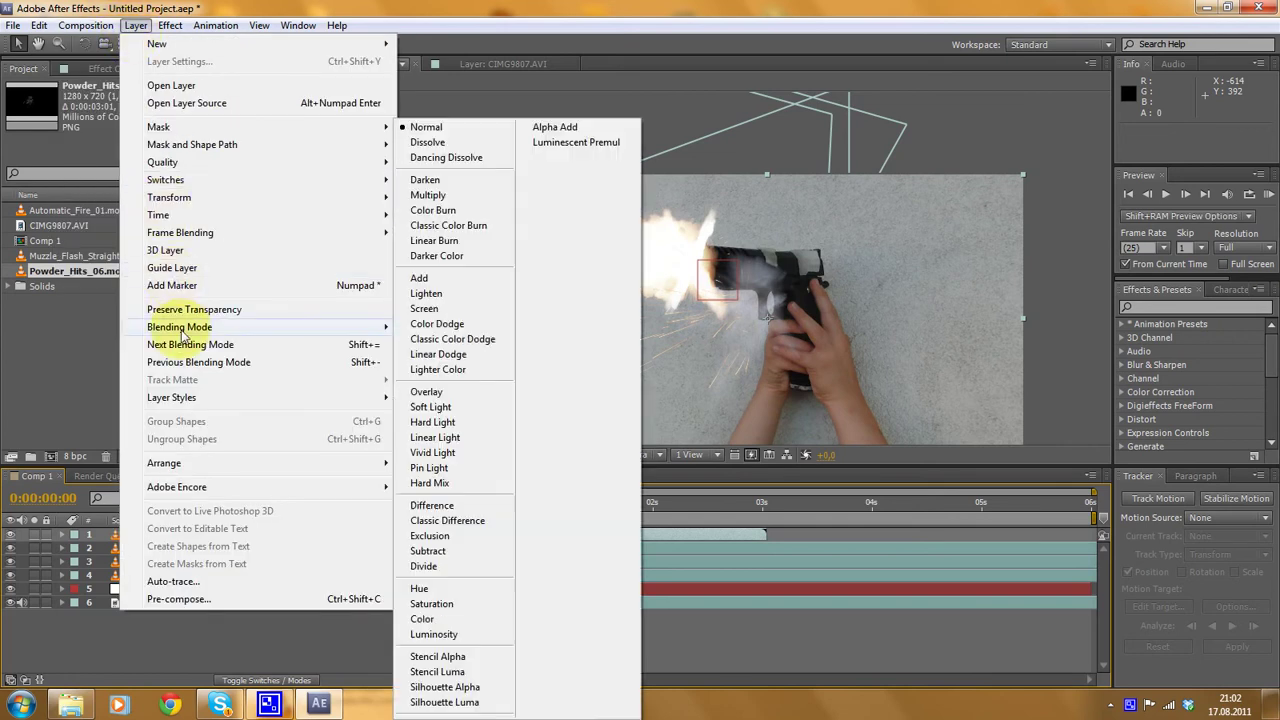
click(437, 324)
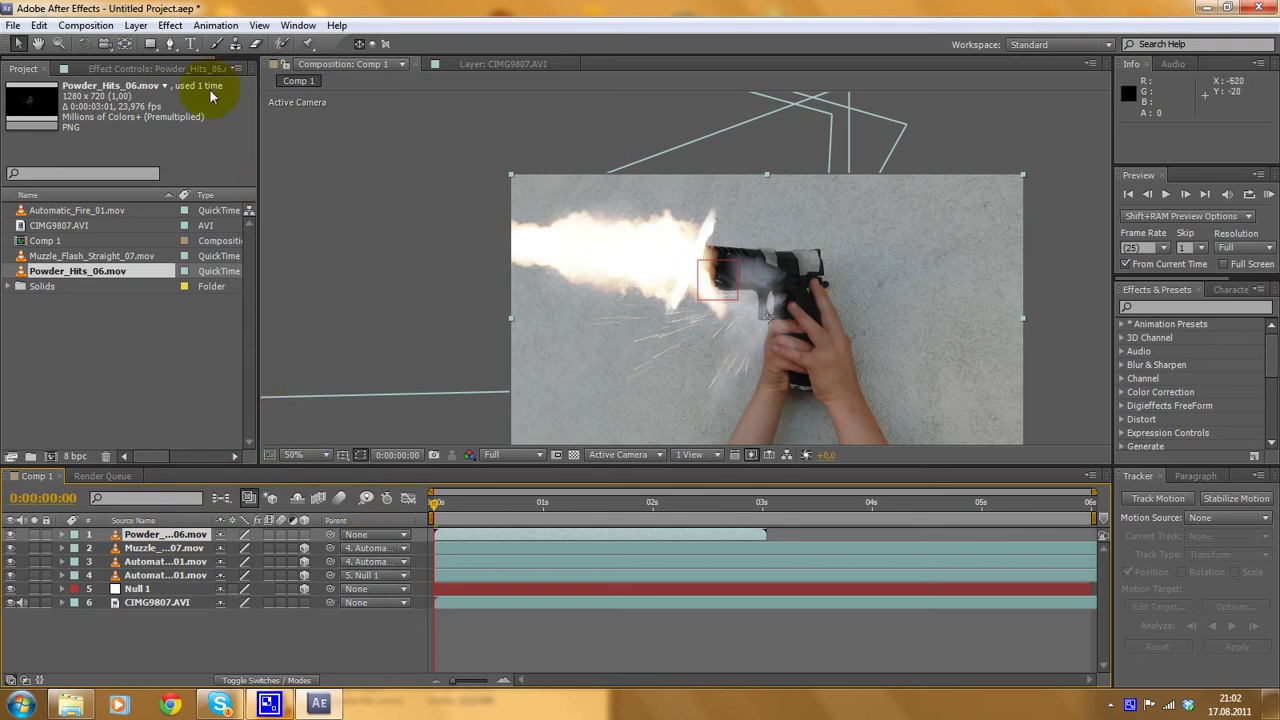
- Freeze the Powder_Hits_06.mov layer on its current frame and extend its duration past the end of the composition
right_click(448, 533)
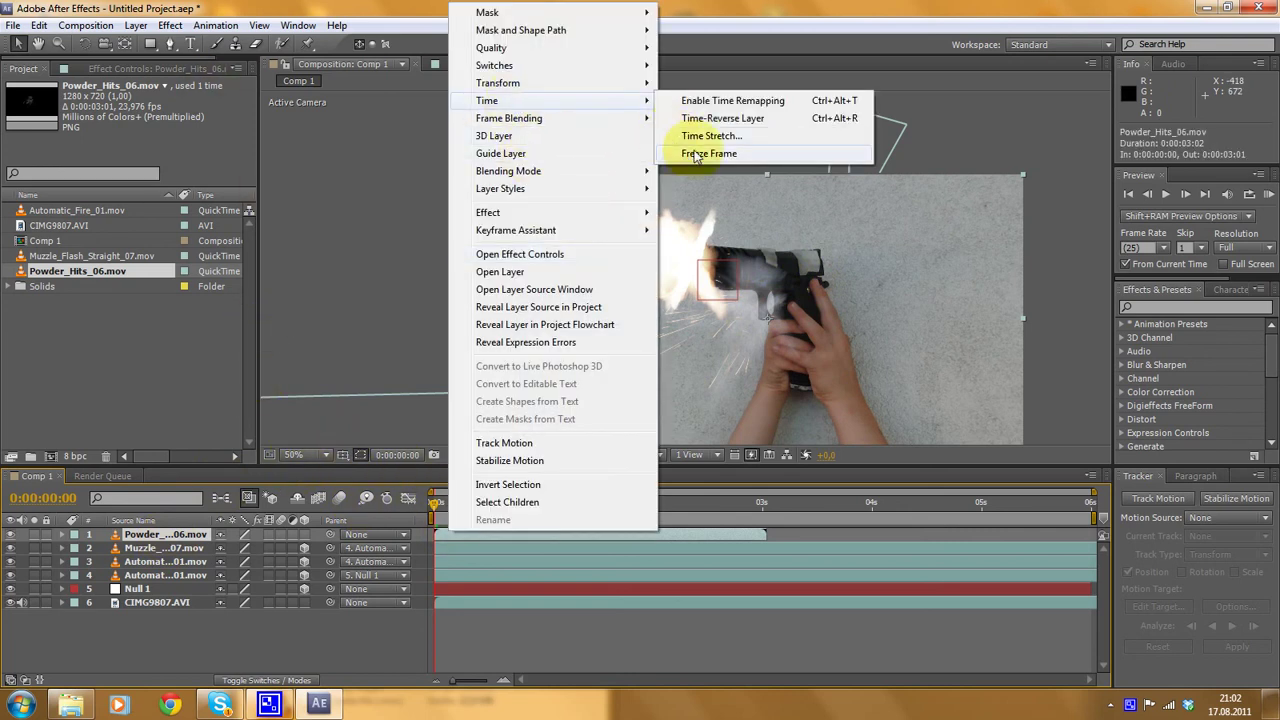
click(716, 148)
click(62, 537)
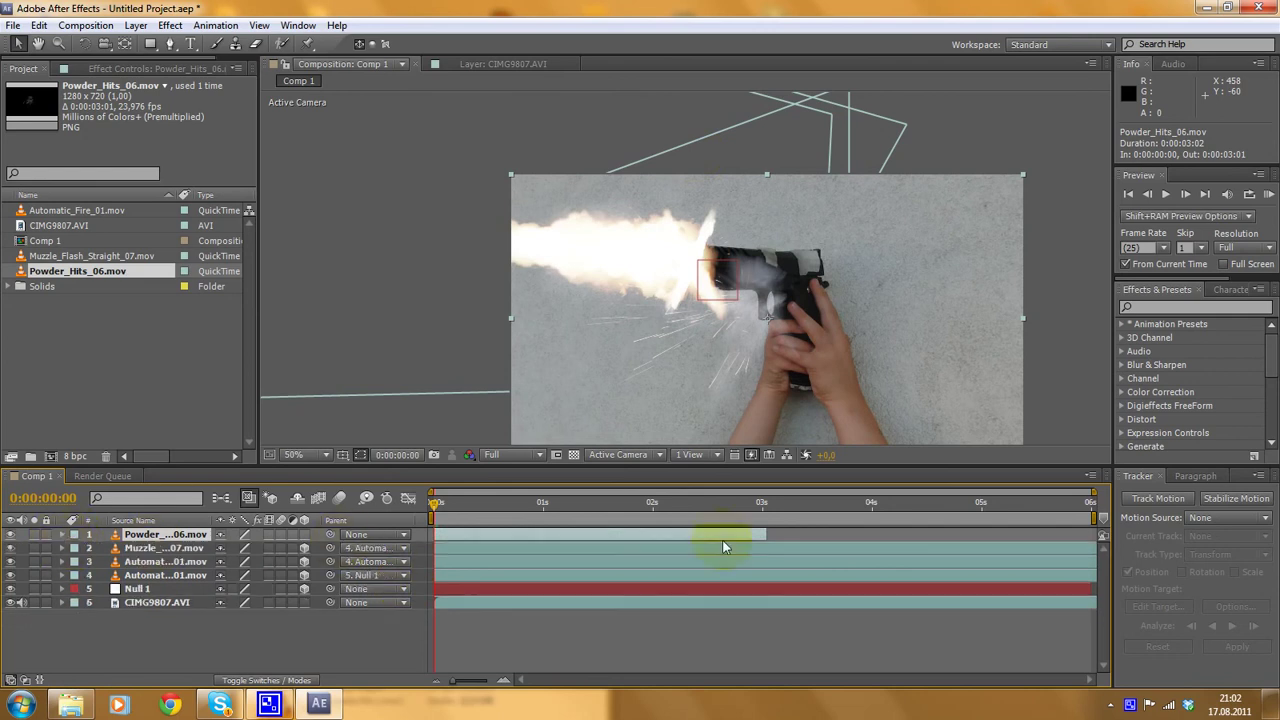
drag(769, 533, 1098, 534)
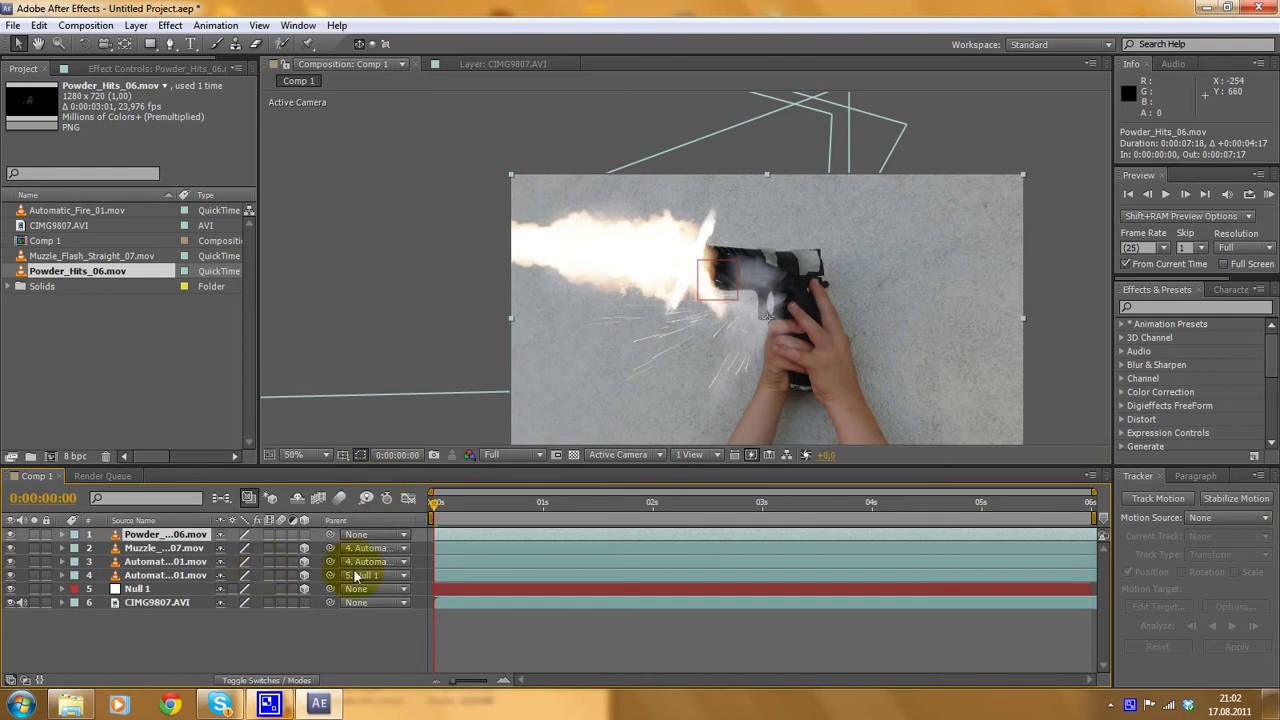
- Parent the Powder_Hits_06.mov layer to the Automatic_Fire_01.mov layer 4 and turn it into a 3D layer
drag(327, 535, 209, 566)
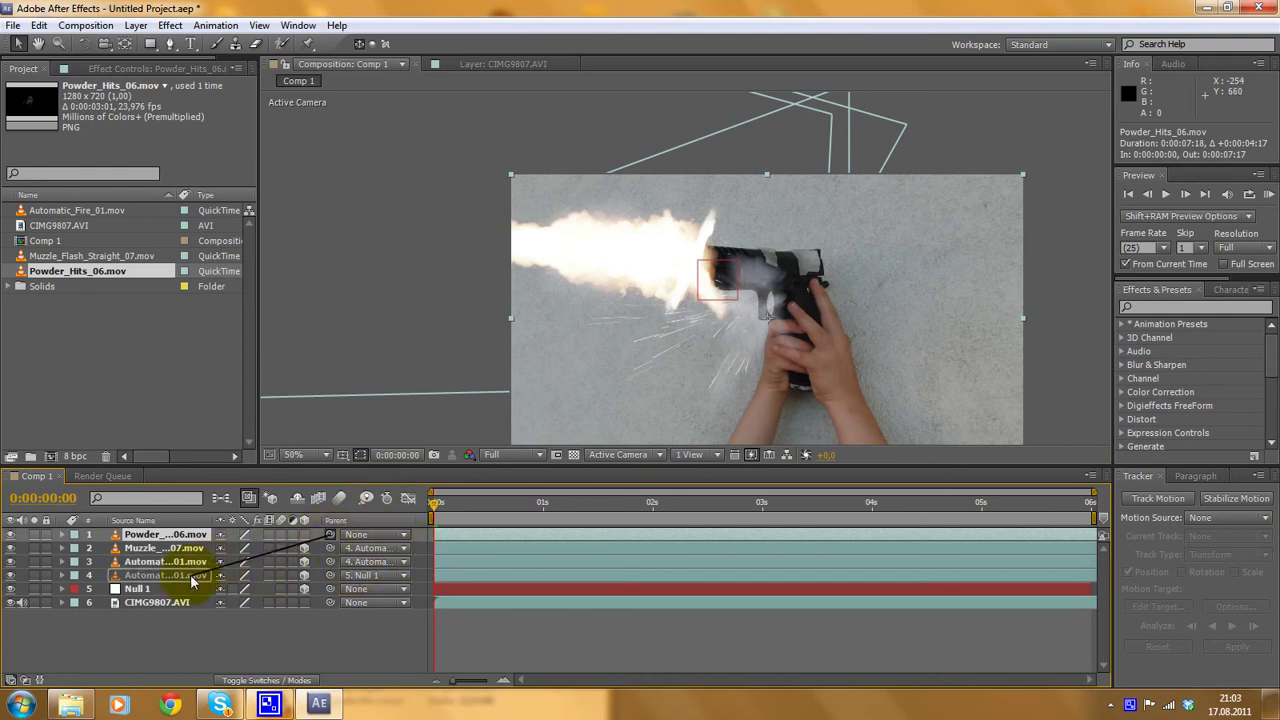
drag(190, 574, 190, 574)
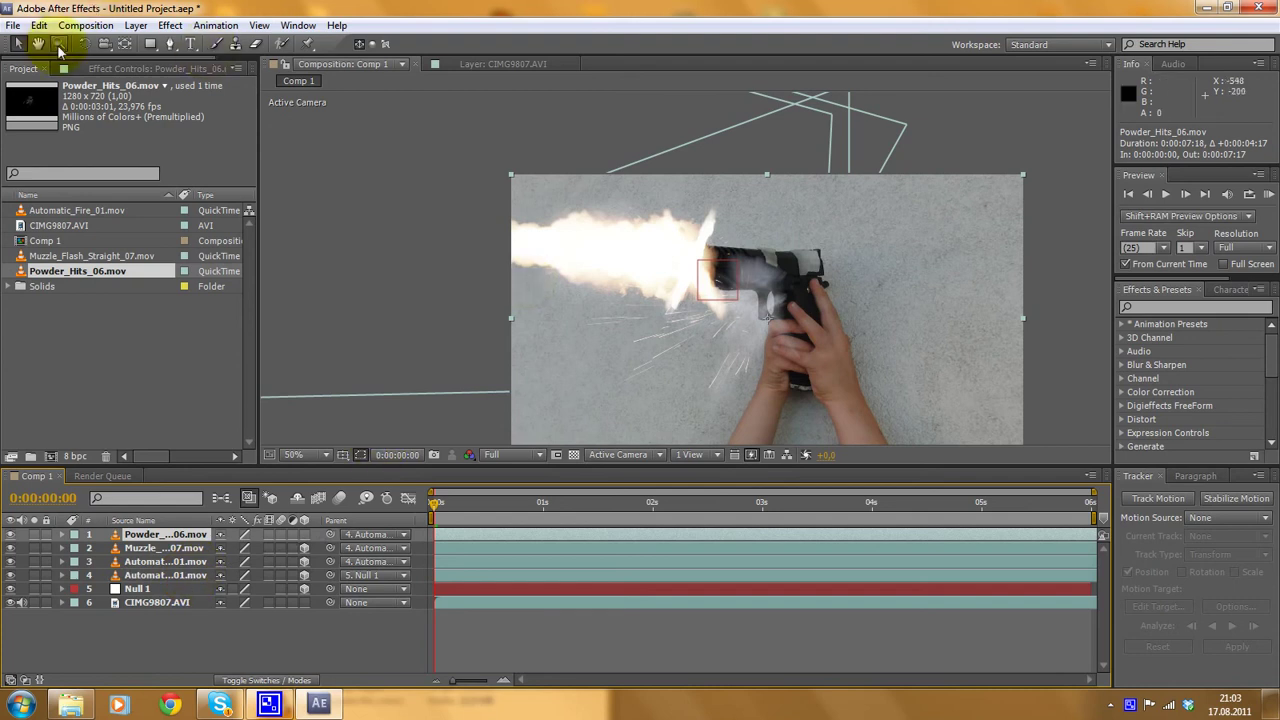
right_click(164, 548)
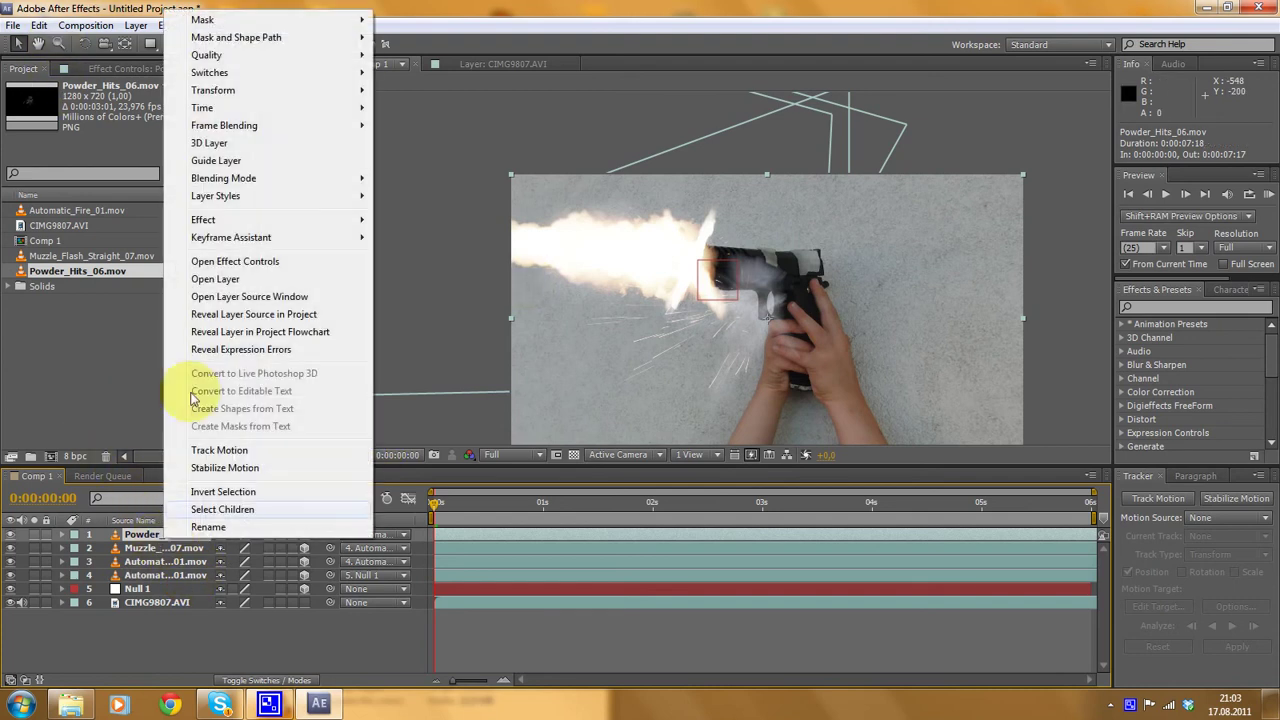
click(205, 146)
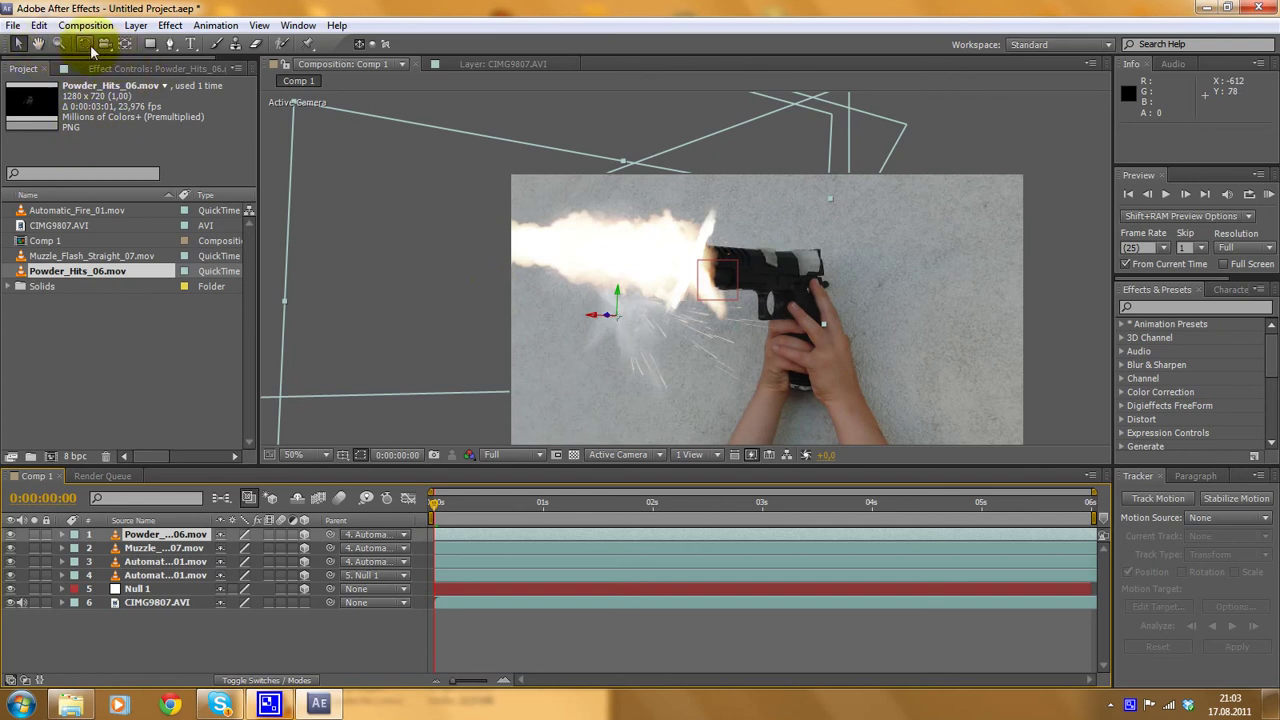
- In the Top view, move the Powder_Hits_06.mov layer along X to the flash's base and rotate its Y orientation to 48°
click(595, 456)
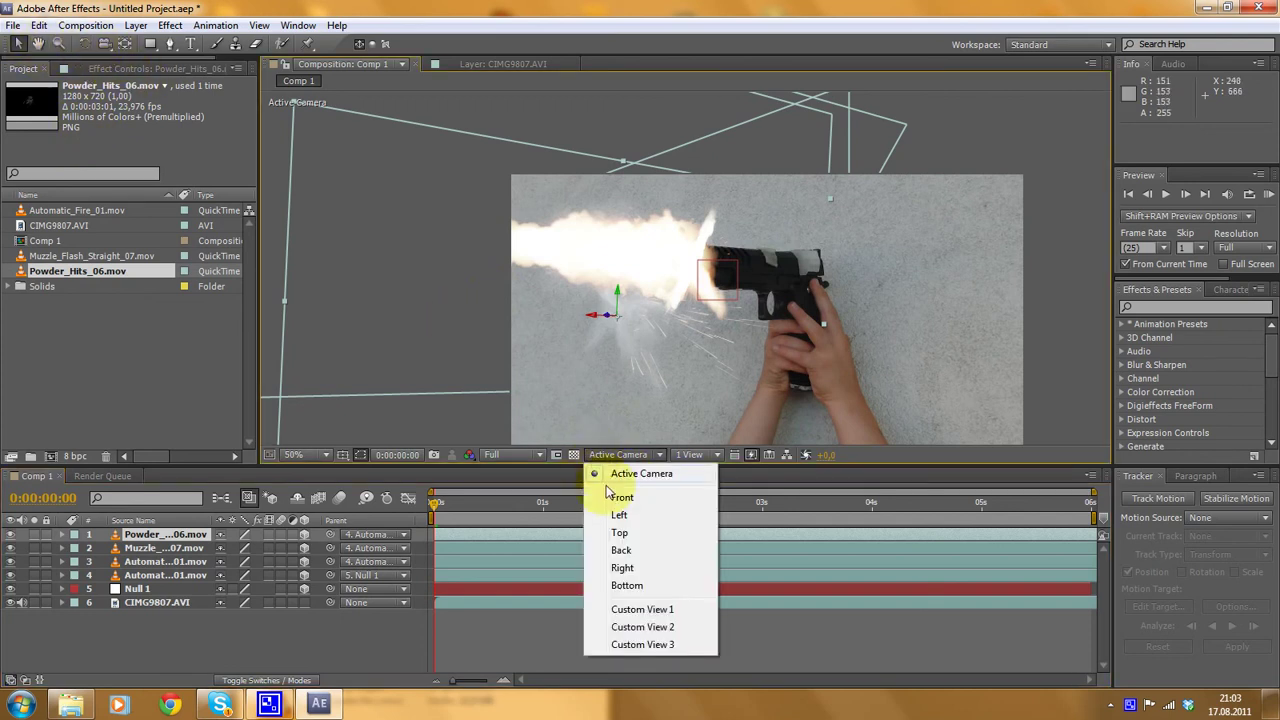
click(625, 534)
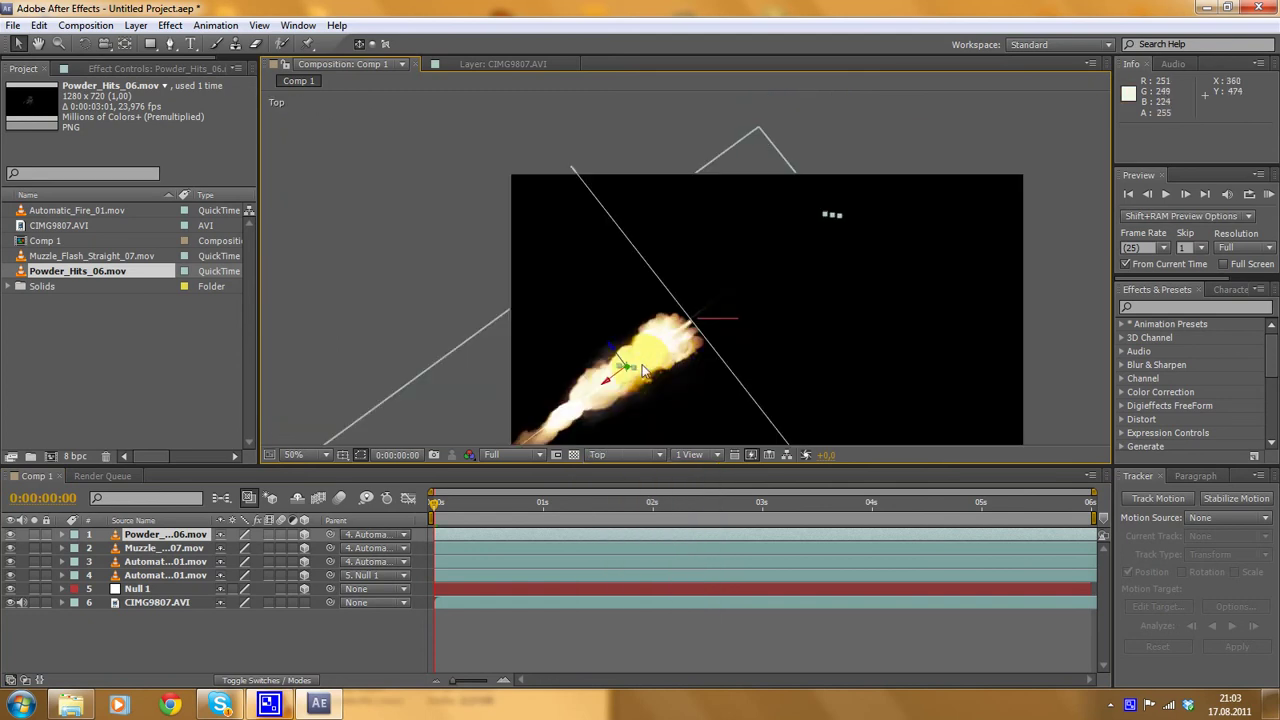
drag(605, 383, 658, 352)
click(83, 43)
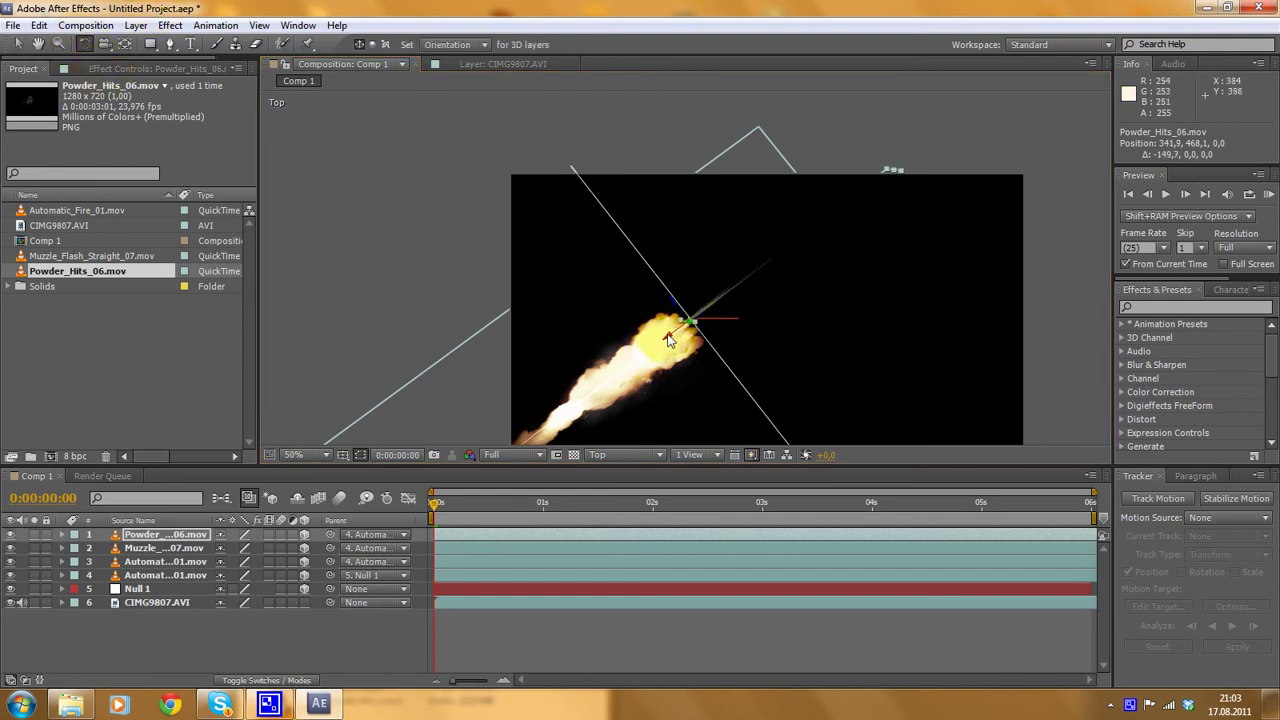
drag(690, 325, 507, 303)
- In the Active Camera view, rotate the powder layer's Z orientation to 208° so its sparks point away from the gun
click(630, 454)
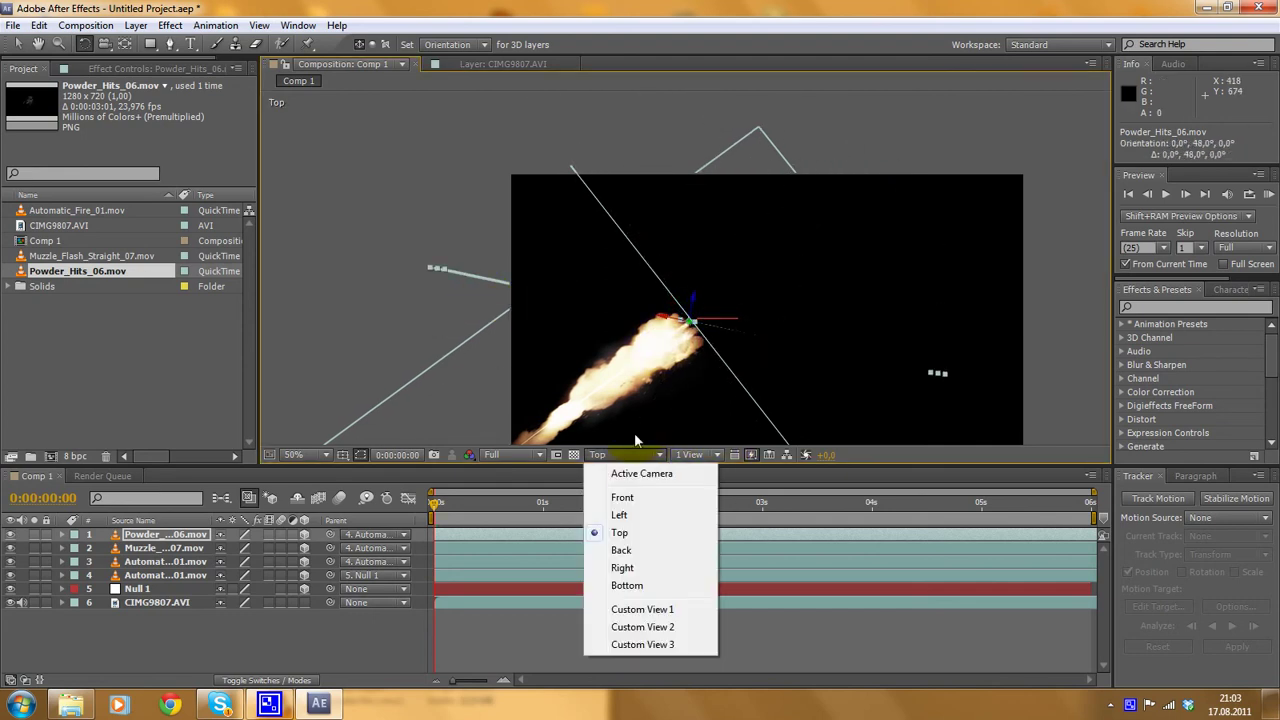
click(636, 474)
click(675, 301)
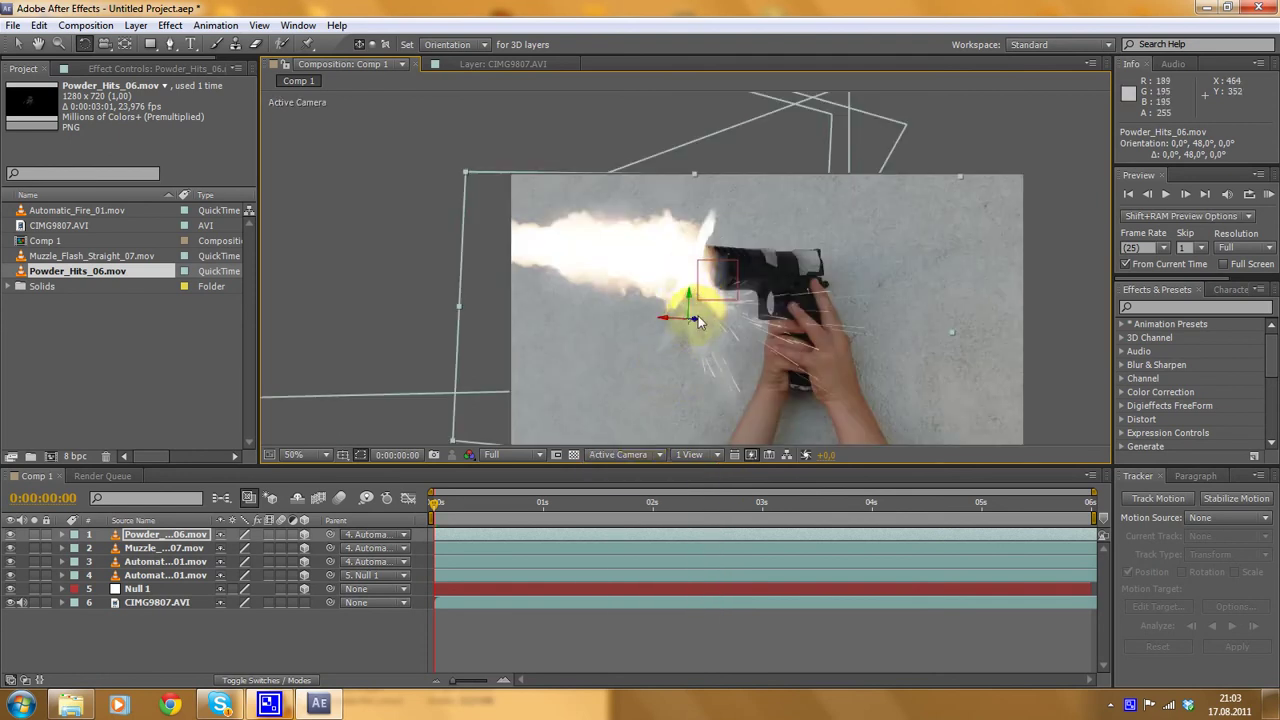
drag(697, 323, 40, 72)
- Move the powder layer onto the muzzle at position 339.8, 353.8, 2.3 and check its placement in the Top view
click(17, 43)
click(697, 353)
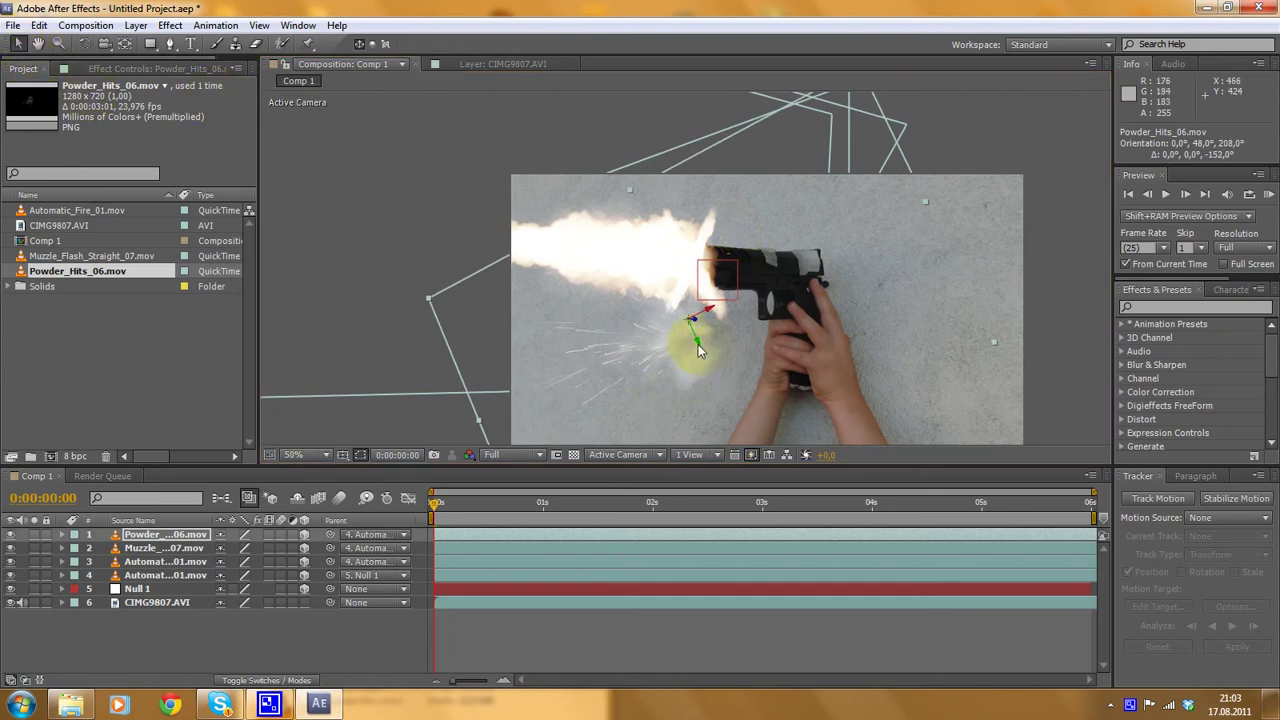
mouse_move(698, 343)
mouse_down()
mouse_move(688, 320)
mouse_move(704, 280)
mouse_move(703, 355)
mouse_up()
click(601, 458)
click(610, 529)
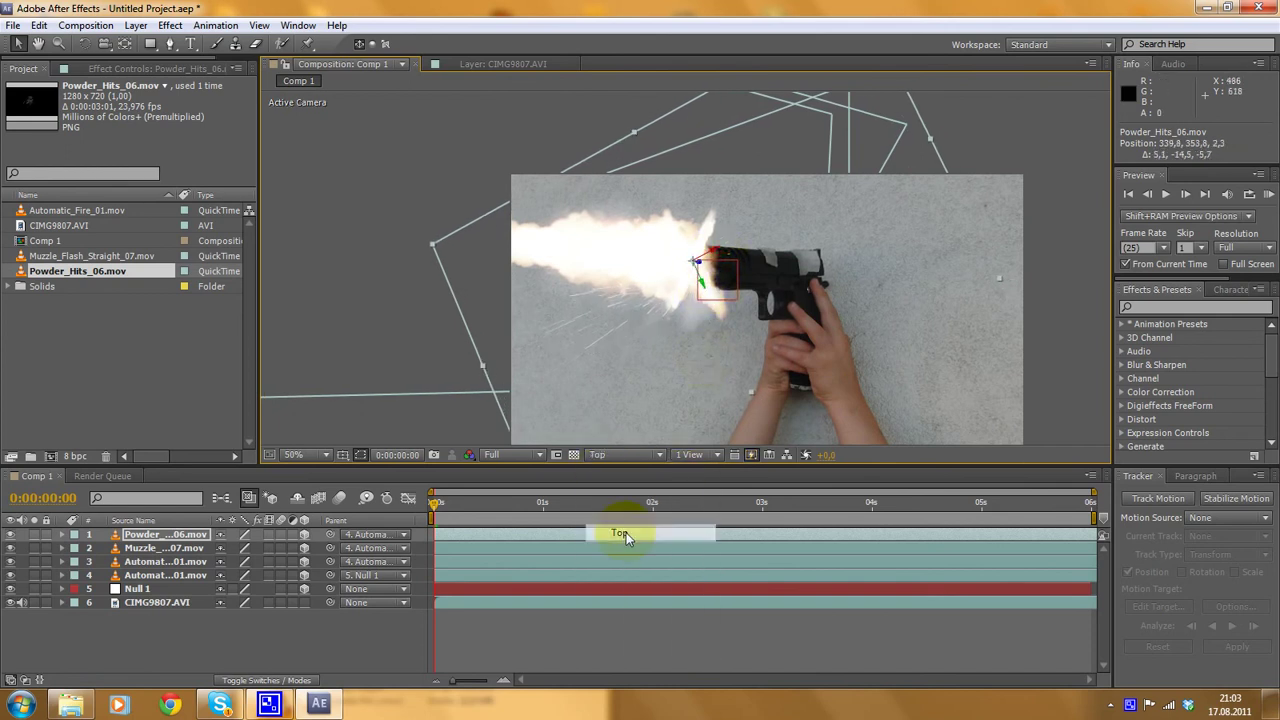
click(660, 458)
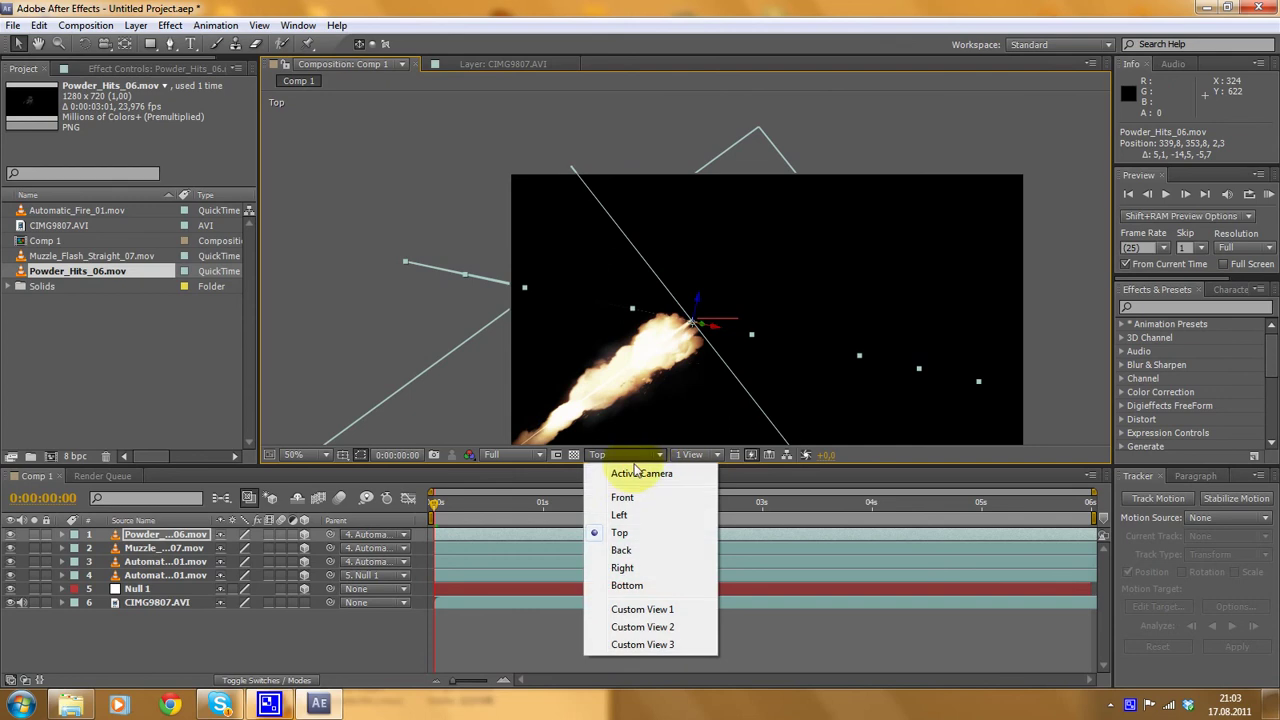
click(615, 441)
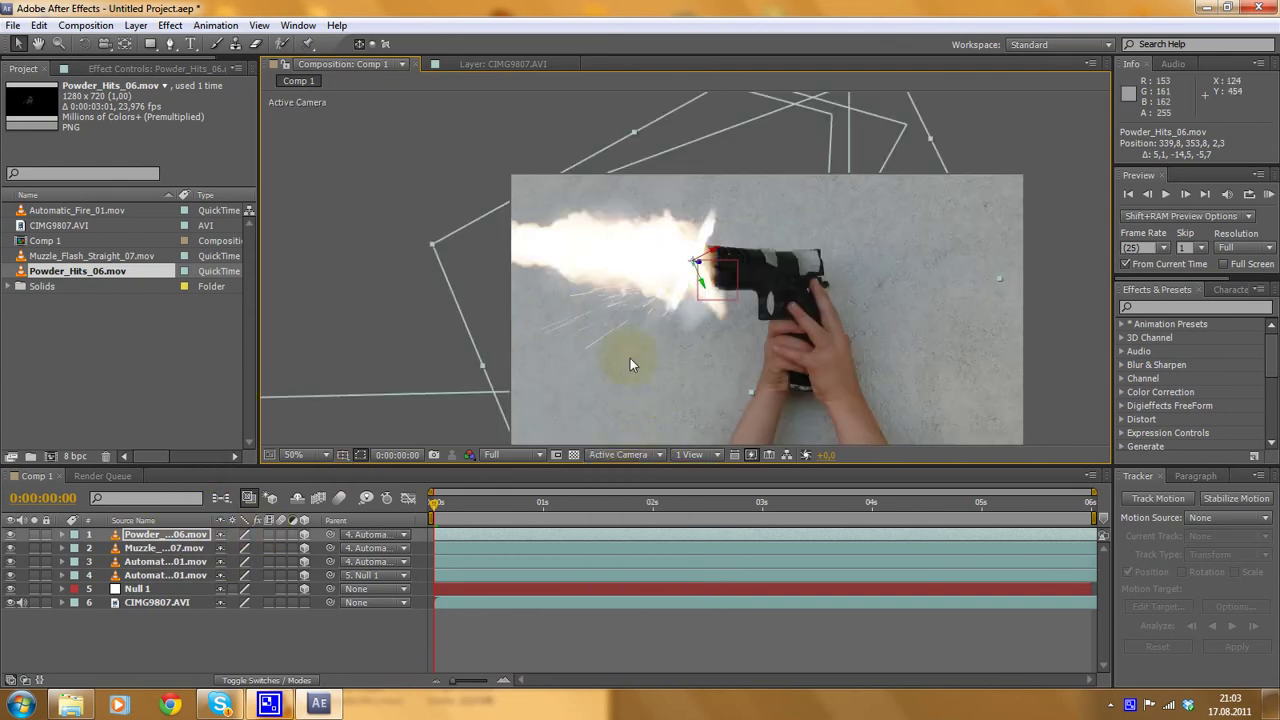
- Enlarge the Powder_Hits_06.mov layer to 120% scale and scrub to 0:00:05:24 to check that it follows the gun
scroll(629, 358, down, 2)
drag(609, 380, 556, 438)
scroll(755, 313, up, 2)
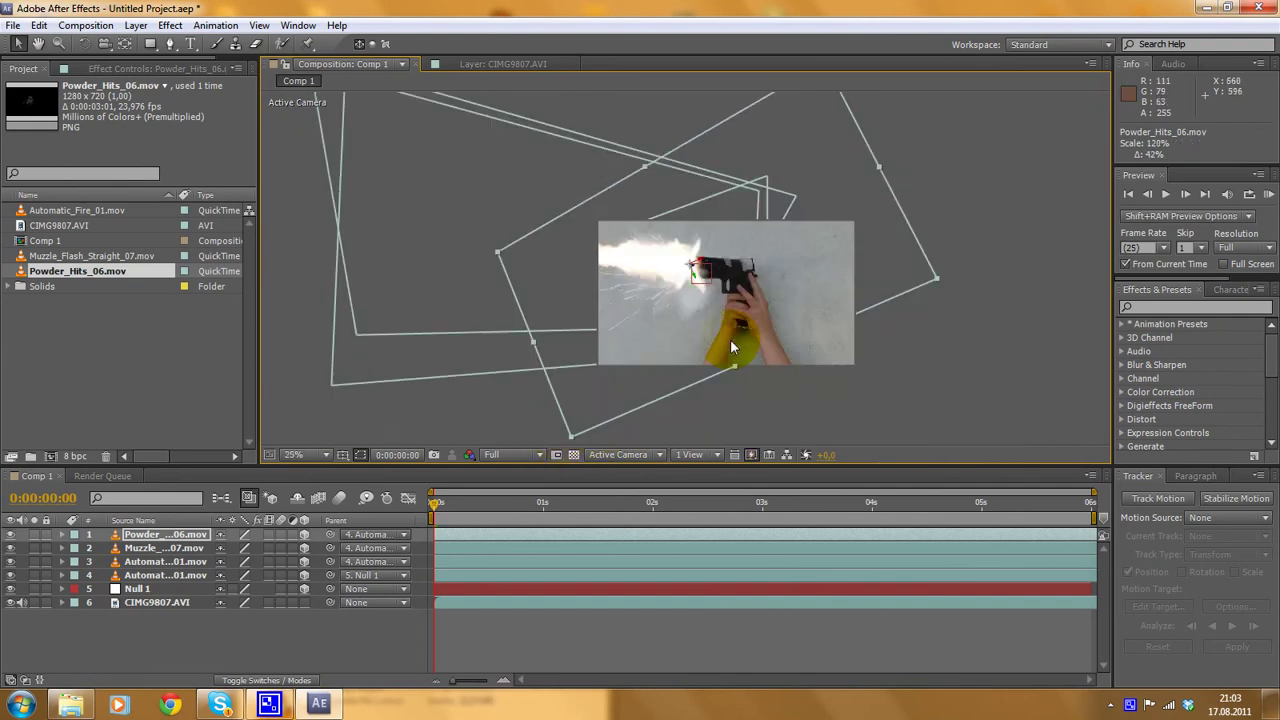
drag(438, 505, 1128, 477)
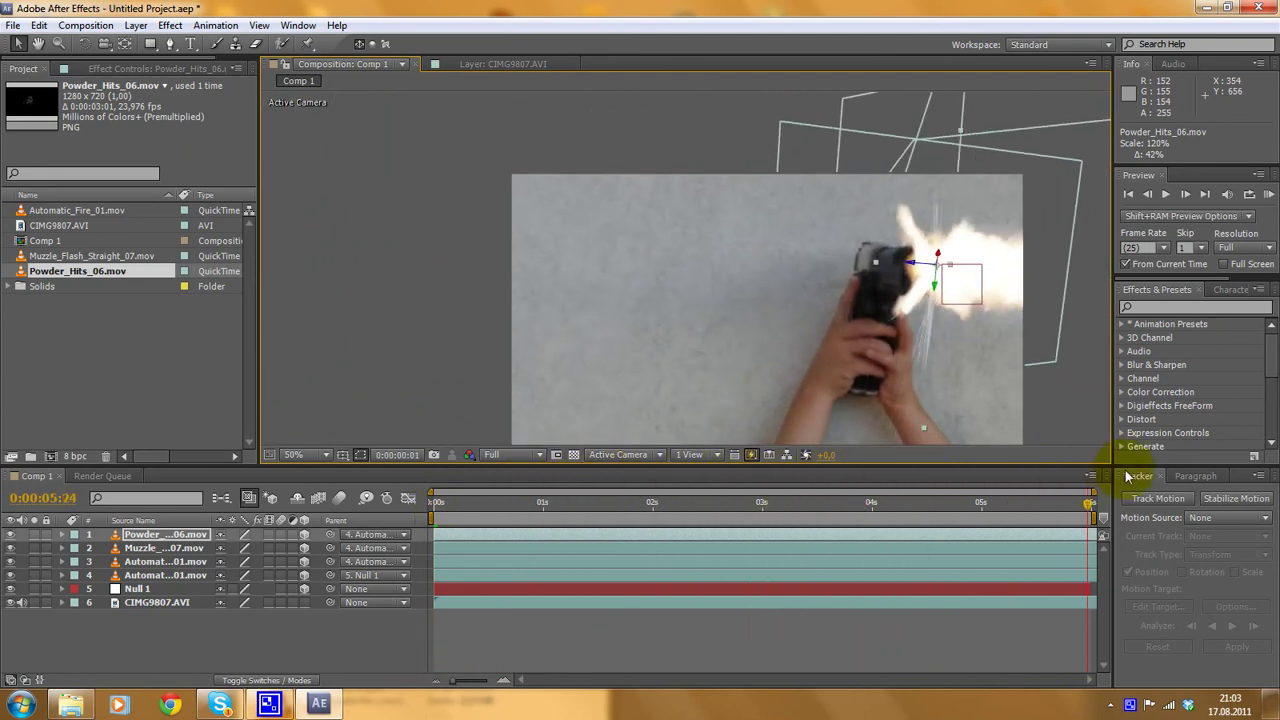
- At 0:00:00:00, rotate the Powder_Hits_06.mov layer to an orientation of about 348.3°, 55.0°, 217.0°
drag(1027, 467, 374, 457)
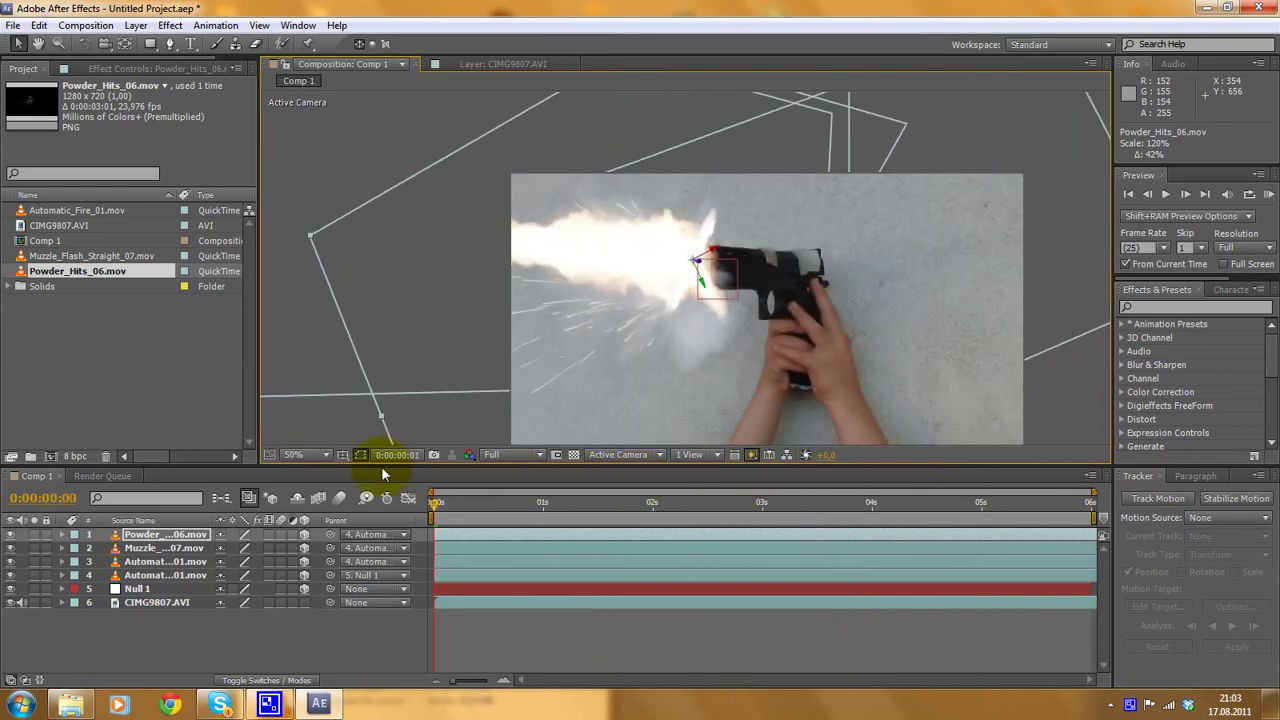
click(84, 43)
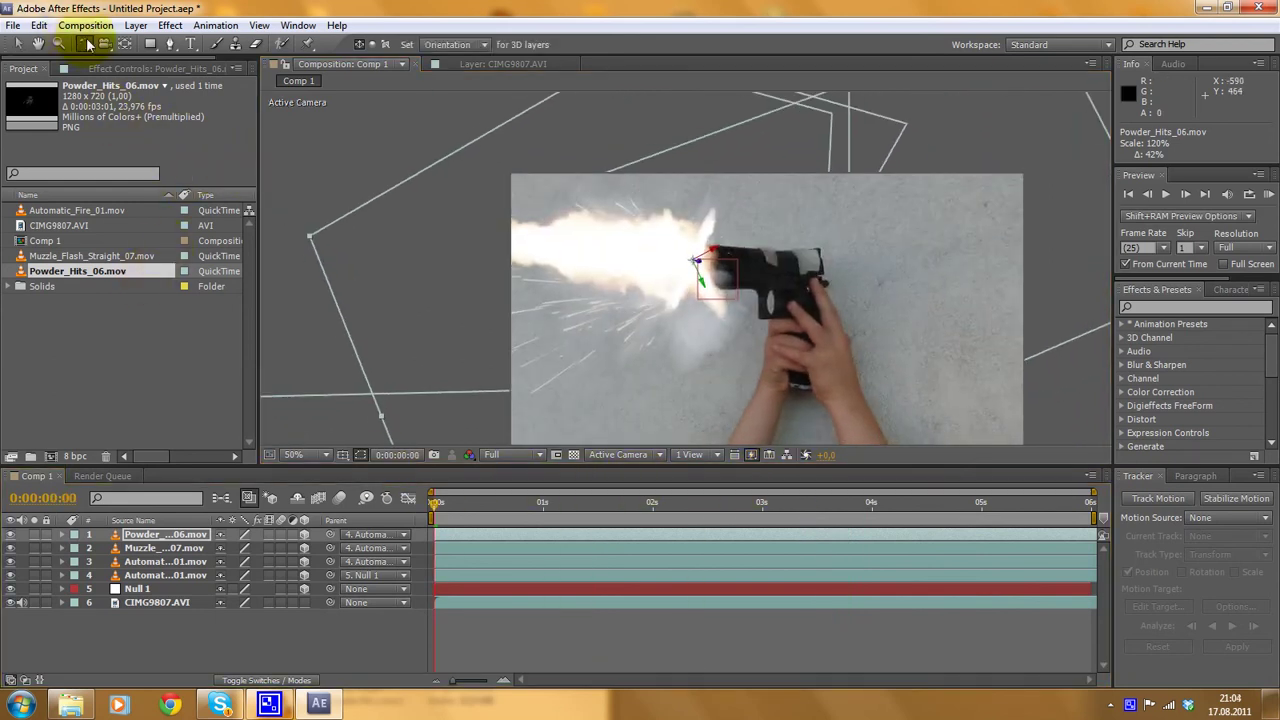
drag(712, 257, 700, 288)
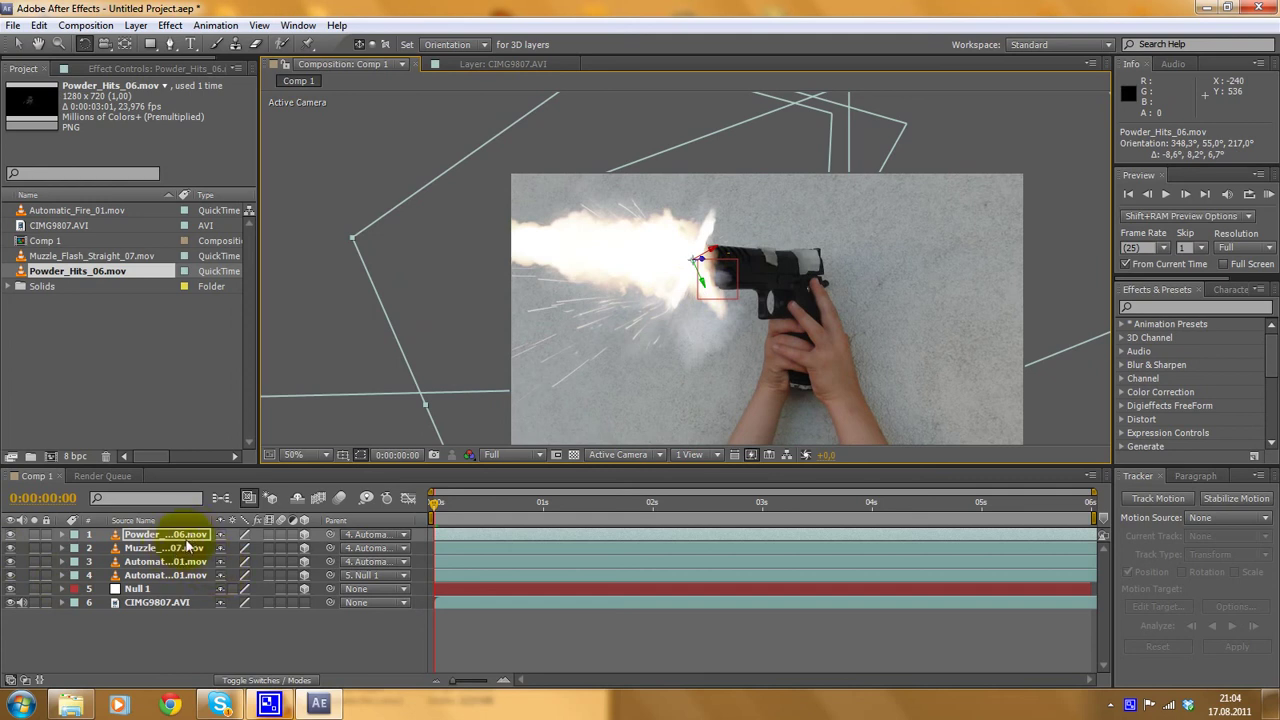
- Duplicate the Powder_Hits_06.mov layer and rotate the copy to about 233.0°, 314.5°, 110.9° so its sparks spray in another direction
key(ctrl+d)
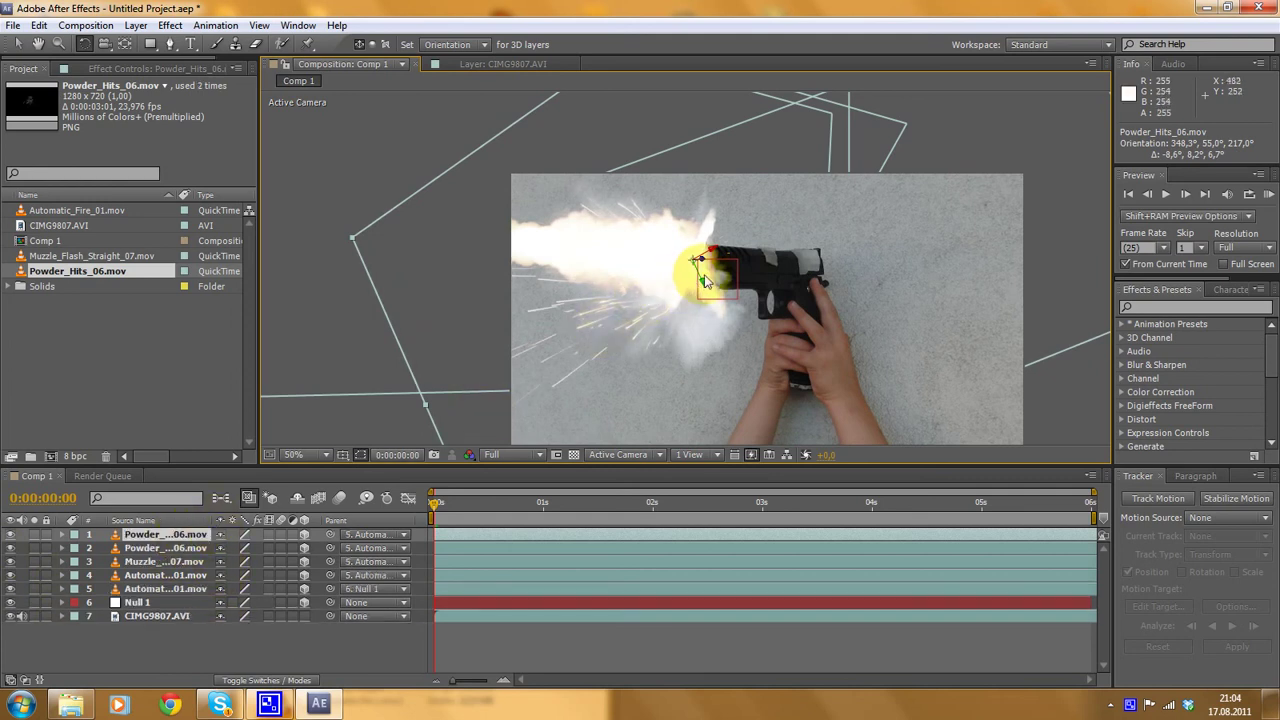
drag(716, 255, 680, 278)
drag(581, 518, 455, 445)
key(comma)
key(period)
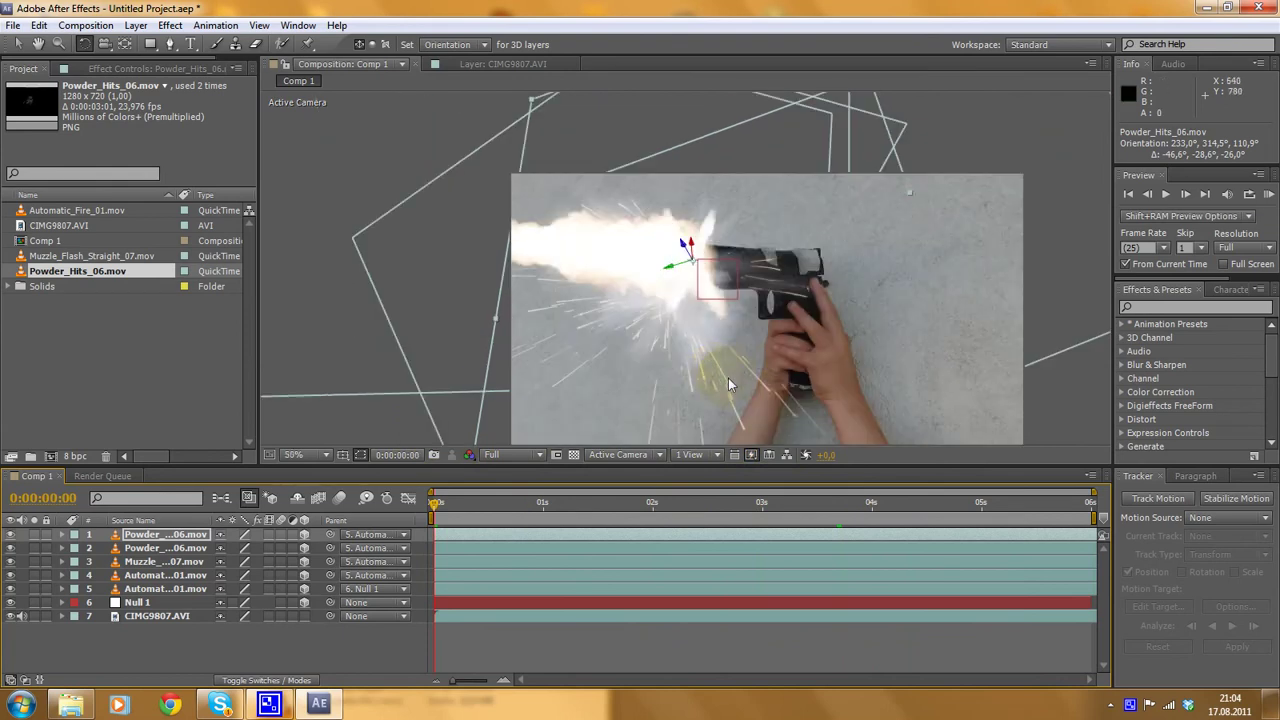
- Move the duplicated powder layer to about 317.1, 285.6, 18.3 near the muzzle and scrub to 0:00:01:08 to check it
key(v)
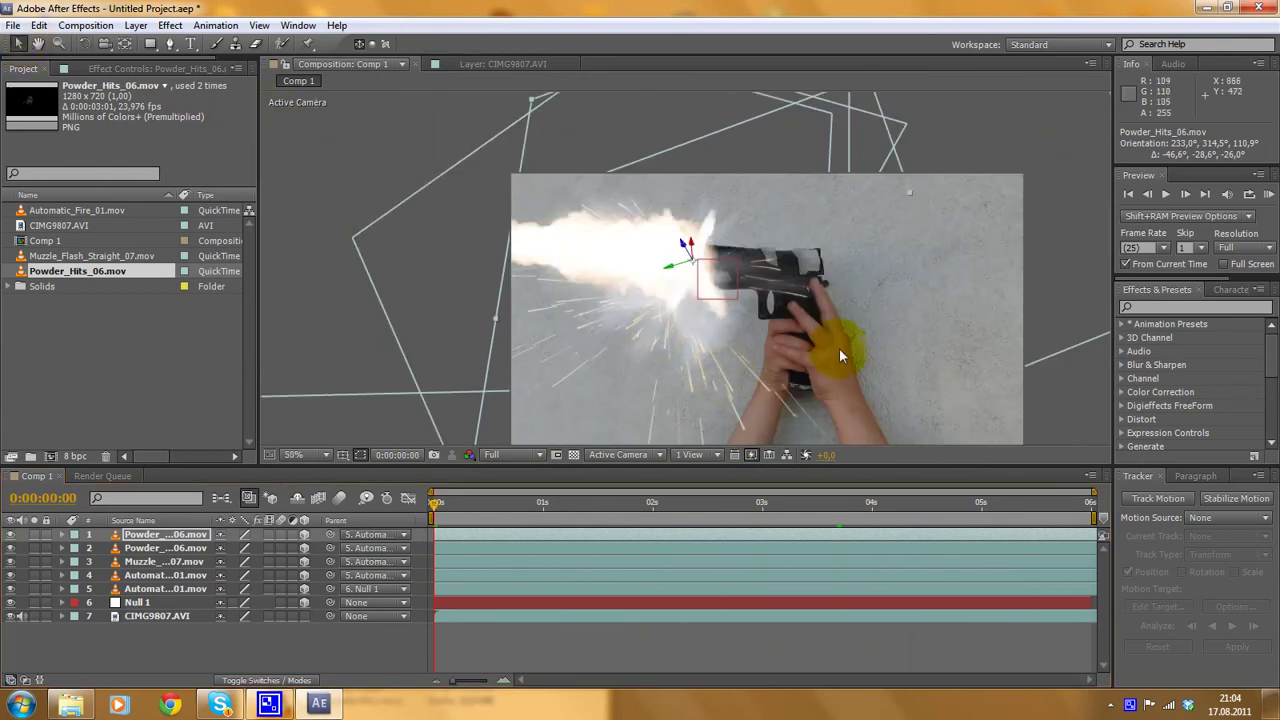
drag(698, 338, 709, 253)
drag(775, 503, 578, 486)
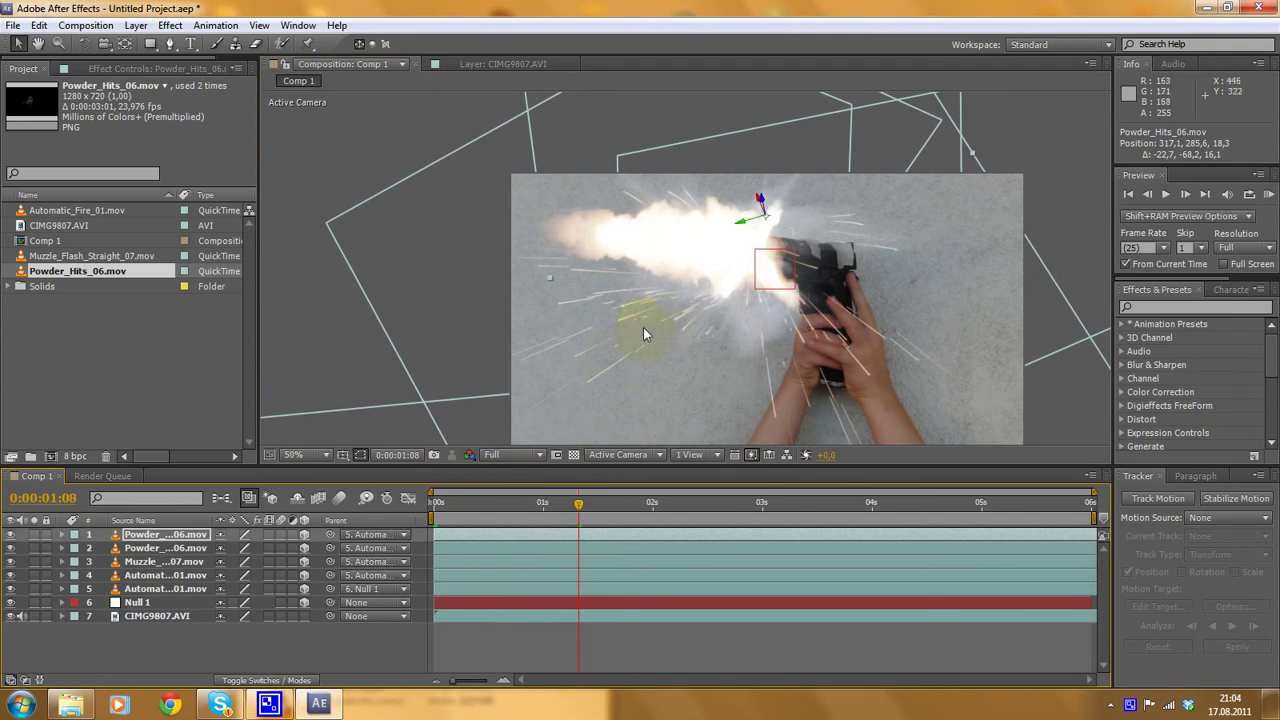
- Scrub to 0:00:01:20 and inspect how the two powder layers sit around the muzzle at different magnifications
drag(583, 505, 615, 466)
click(106, 535)
scroll(724, 260, down, 2)
scroll(734, 299, up, 2)
scroll(772, 422, down, 2)
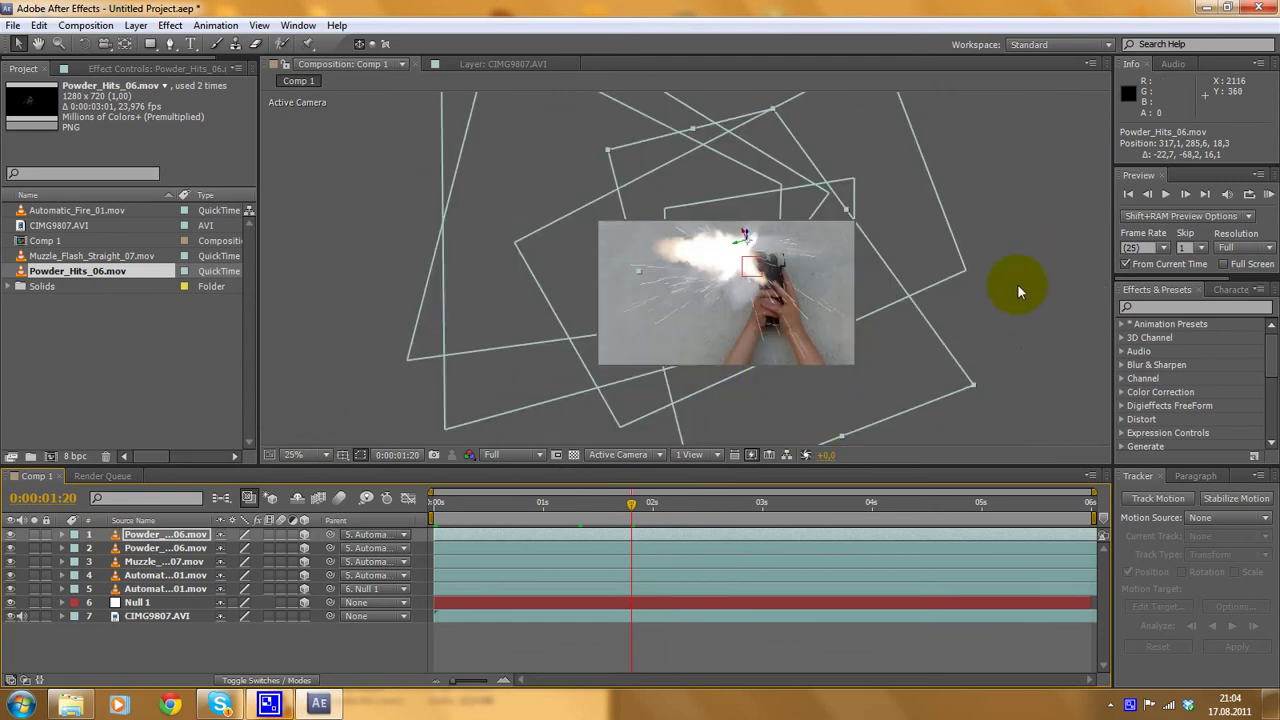
scroll(678, 326, up, 2)
click(723, 253)
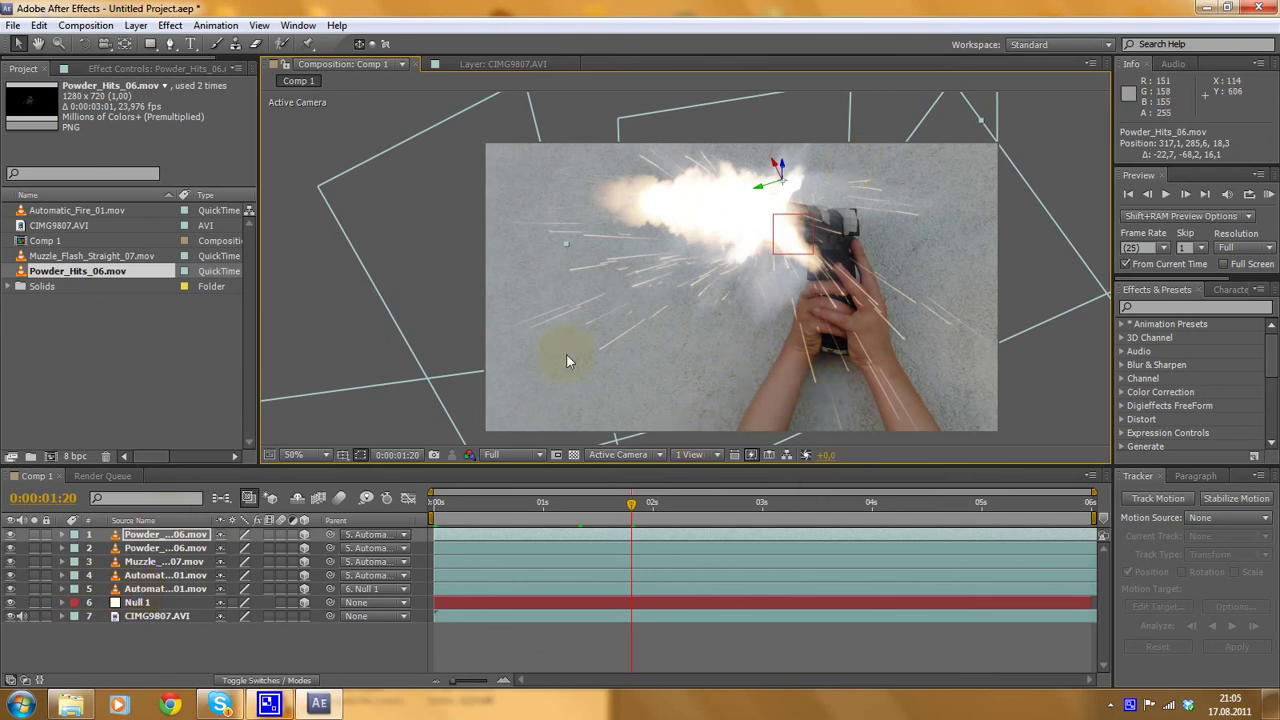
- At 0:00:00:00, duplicate the Muzzle_Flash_Straight_07.mov layer and move the copy forward along the flash to about 662.5, 364.6, 36.7
drag(615, 512, 355, 505)
click(178, 565)
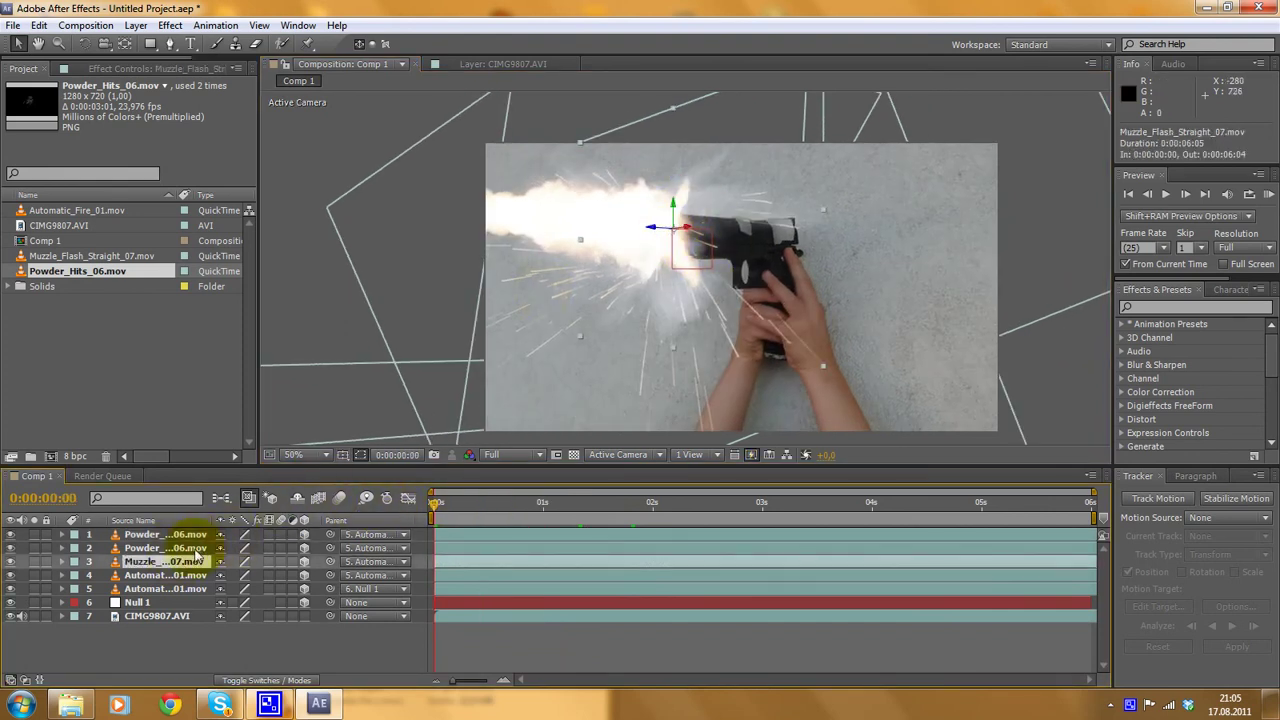
key(ctrl+d)
drag(656, 233, 488, 223)
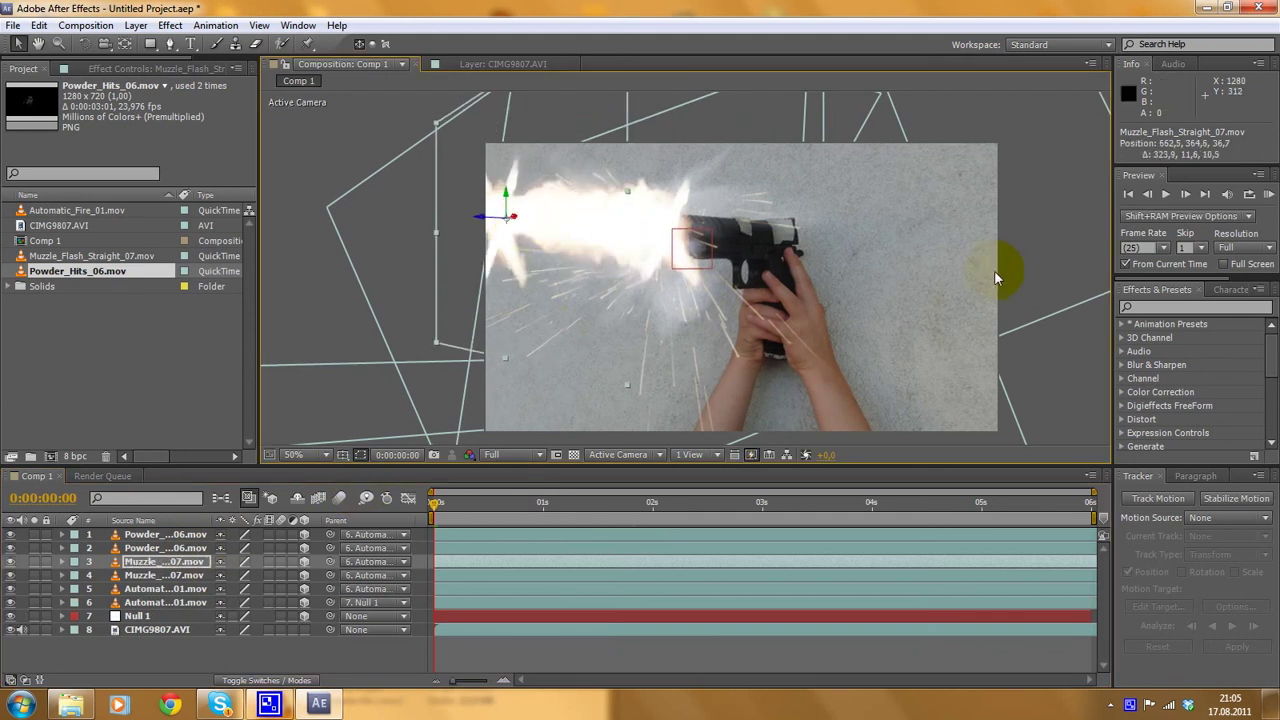
- At 0:00:01:08, move the duplicated straight flash back toward the muzzle to about 604.7, 362.6, 34.9
drag(651, 508, 578, 507)
click(84, 44)
click(591, 218)
drag(588, 218, 616, 216)
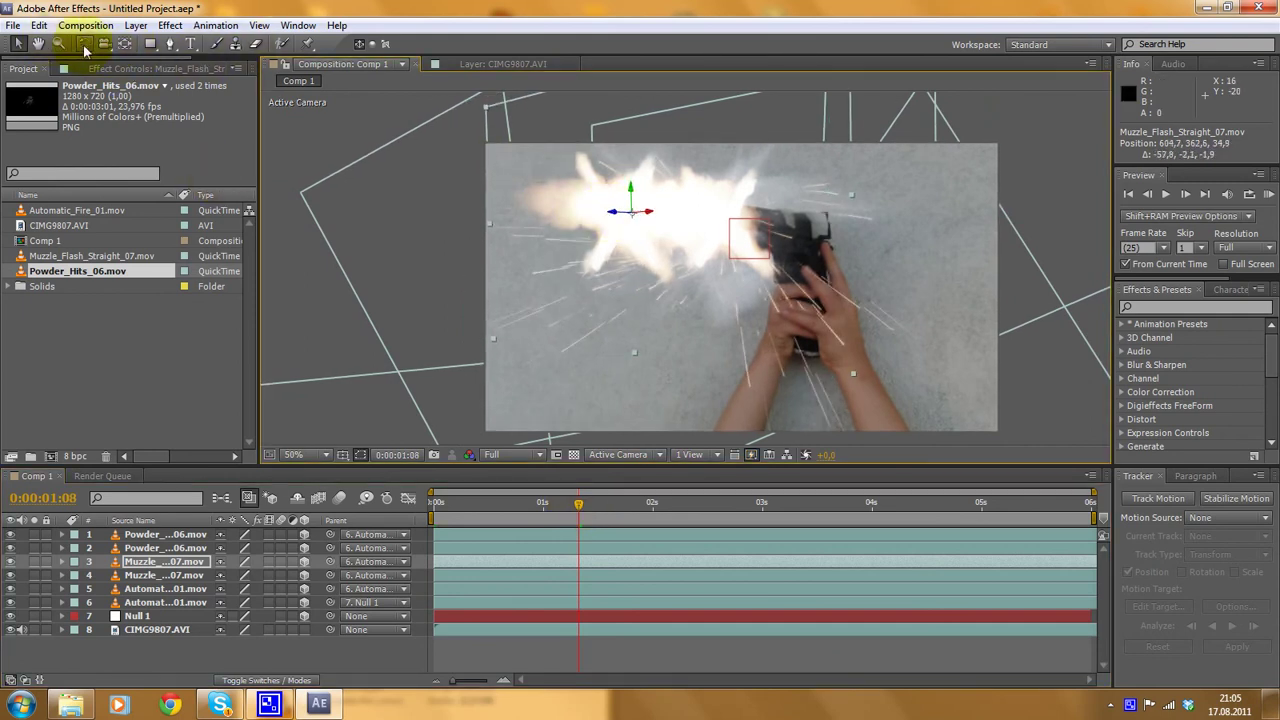
- Scale down the duplicated straight flash, move it to about 612.5, 362.8, 35.1 and check it at 0:00:01:24
click(38, 44)
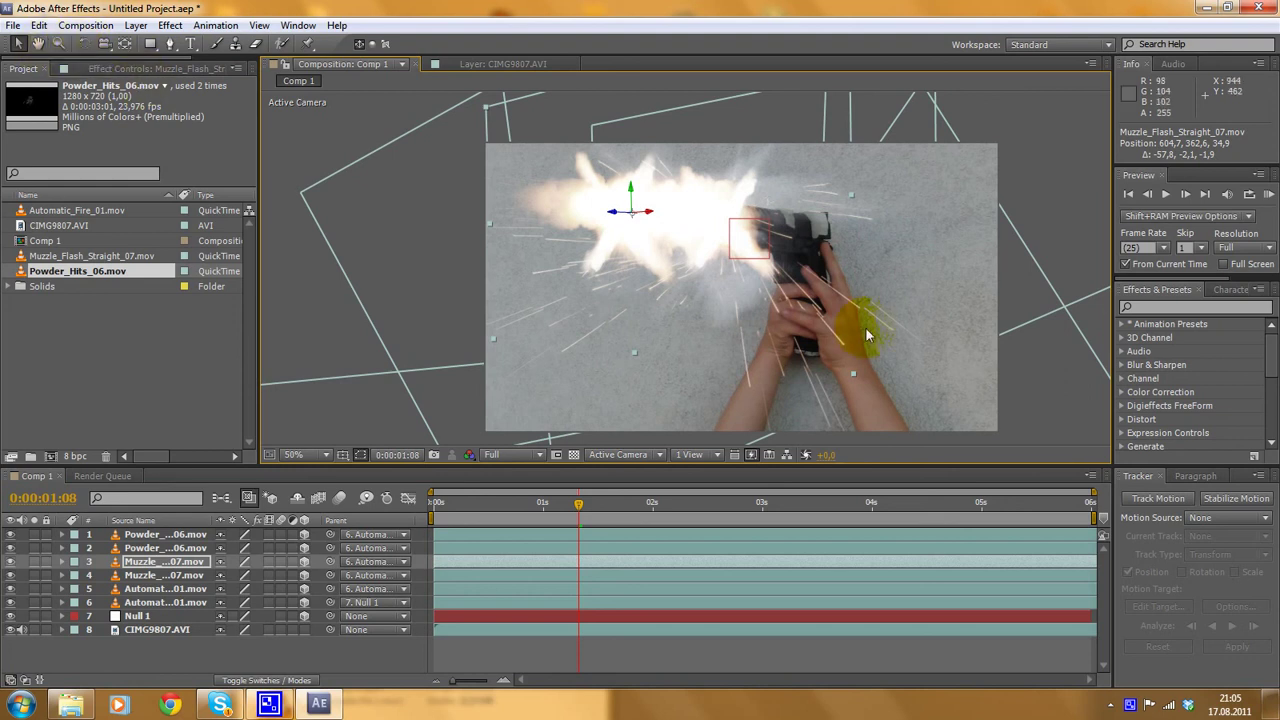
drag(853, 375, 740, 336)
drag(590, 202, 603, 218)
drag(596, 502, 744, 374)
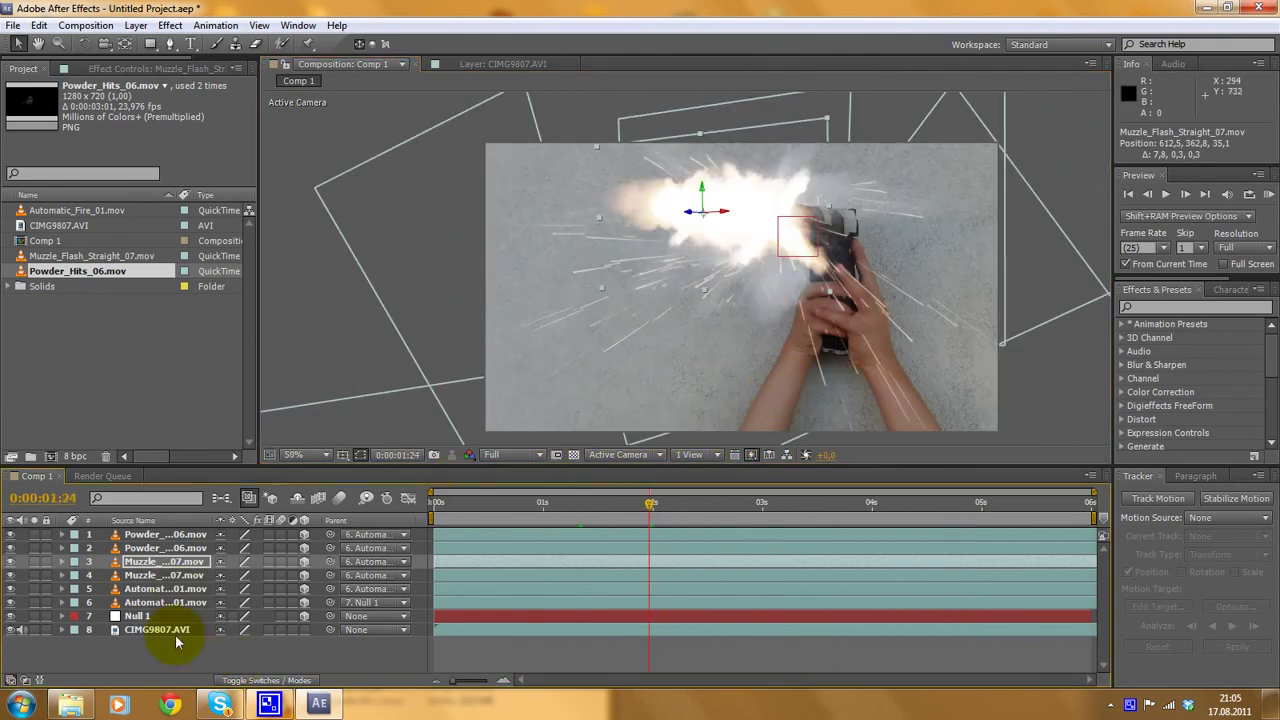
- Duplicate the CIMG9807.AVI footage layer and set the copy's blending mode to Add
click(160, 630)
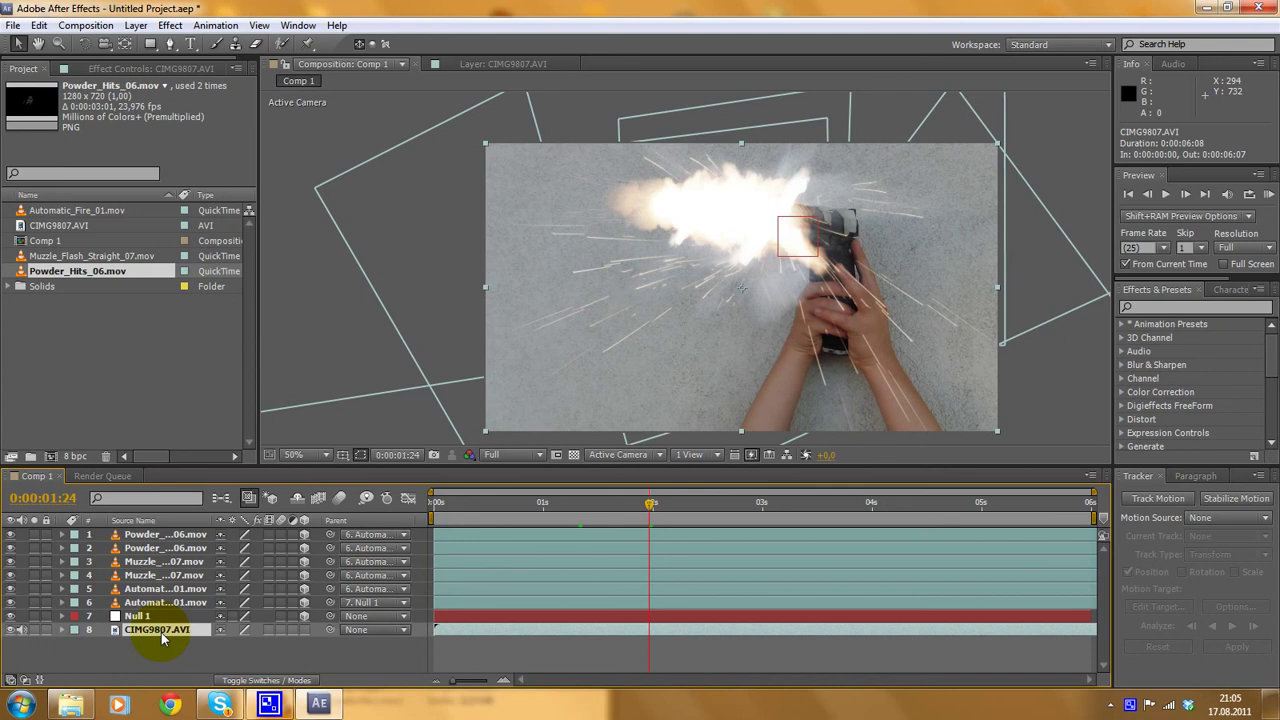
key(ctrl+d)
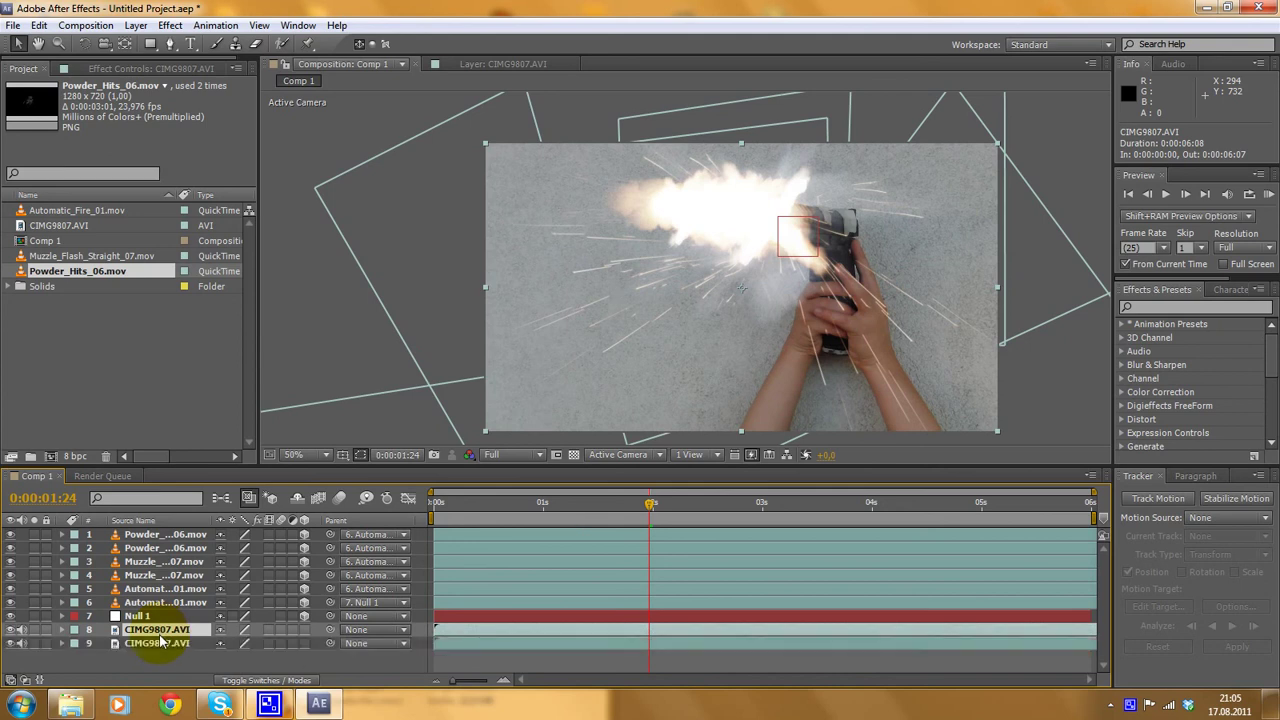
click(135, 25)
mouse_move(180, 330)
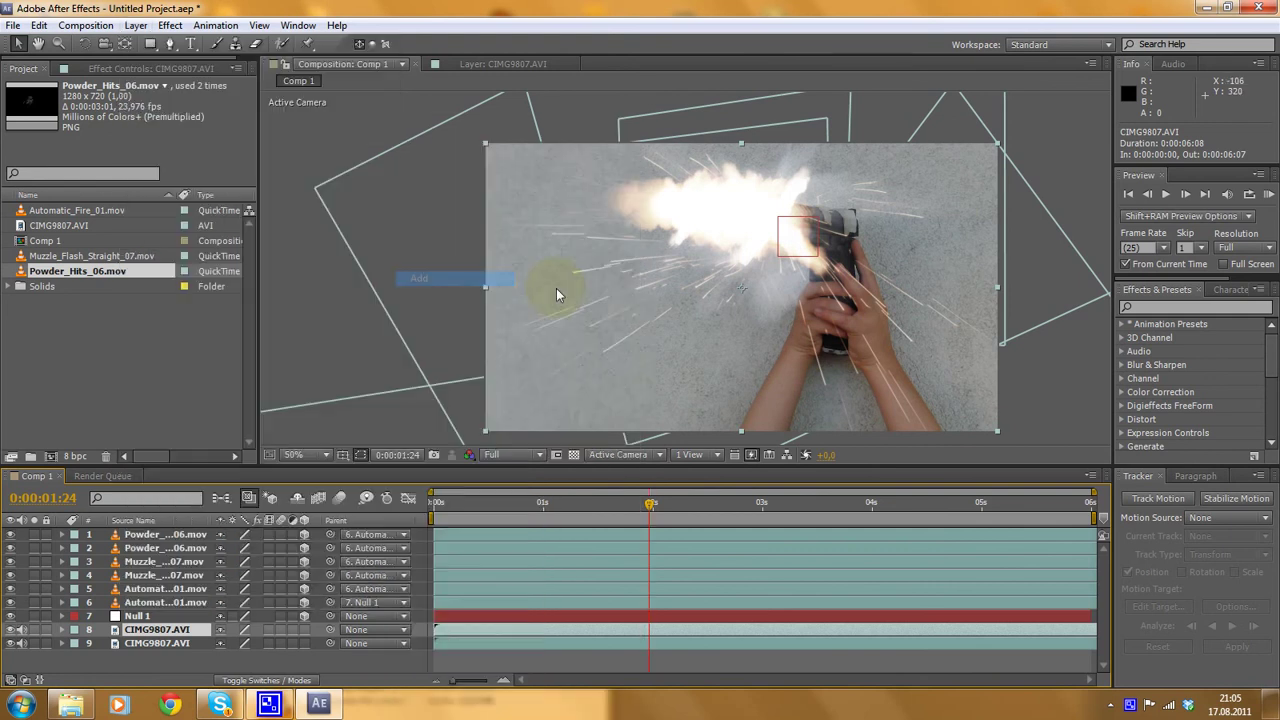
click(440, 278)
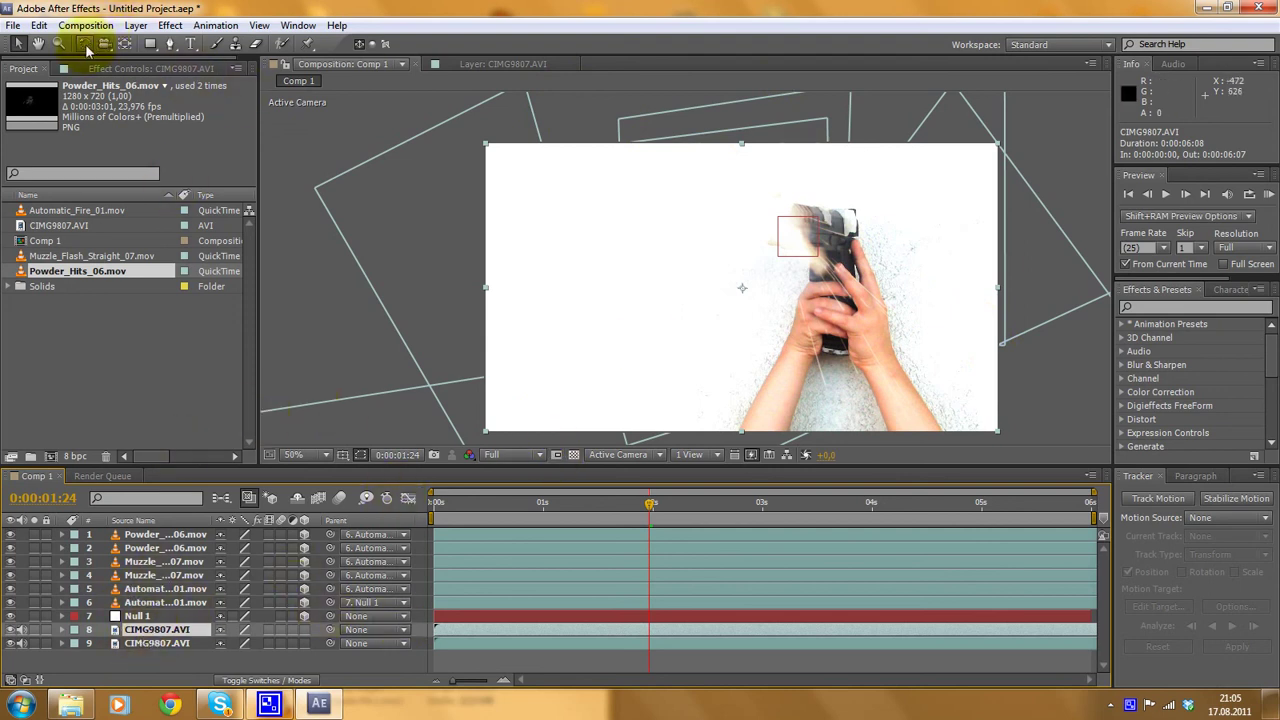
- Draw a closed, curved four-point mask around the gun and hands on the duplicated footage layer with the Pen tool
click(172, 48)
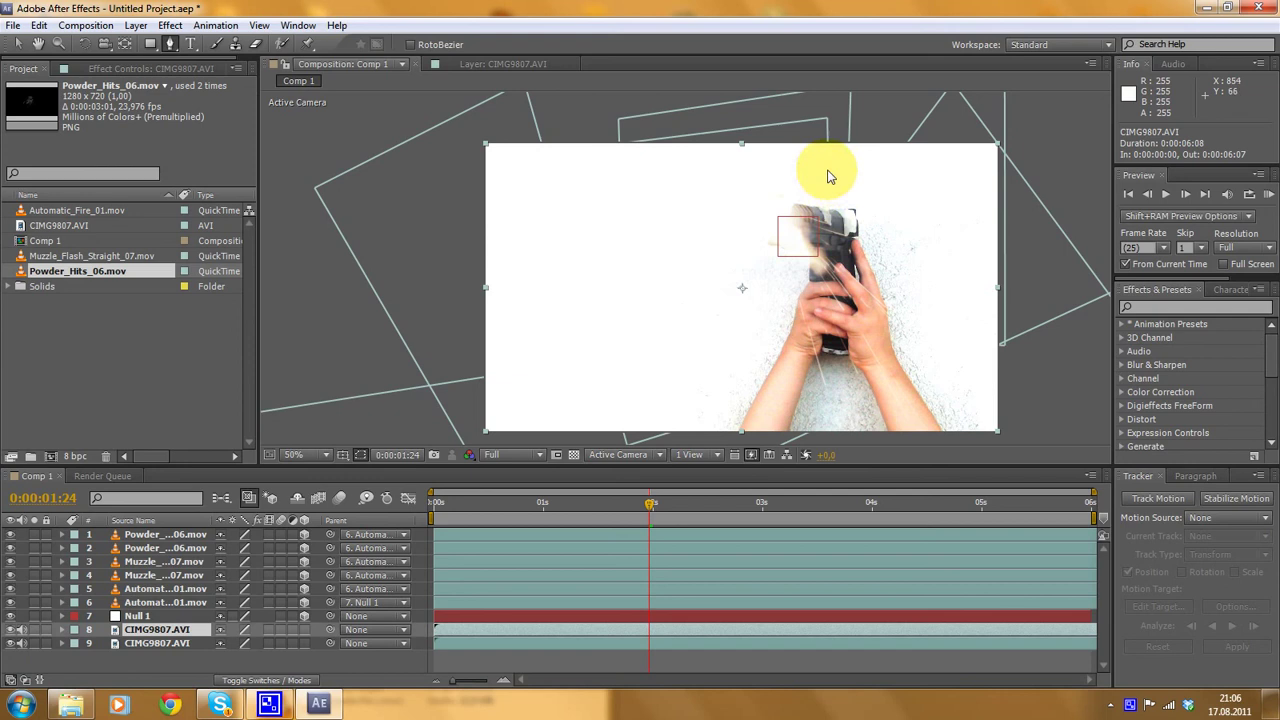
click(827, 170)
drag(699, 297, 702, 436)
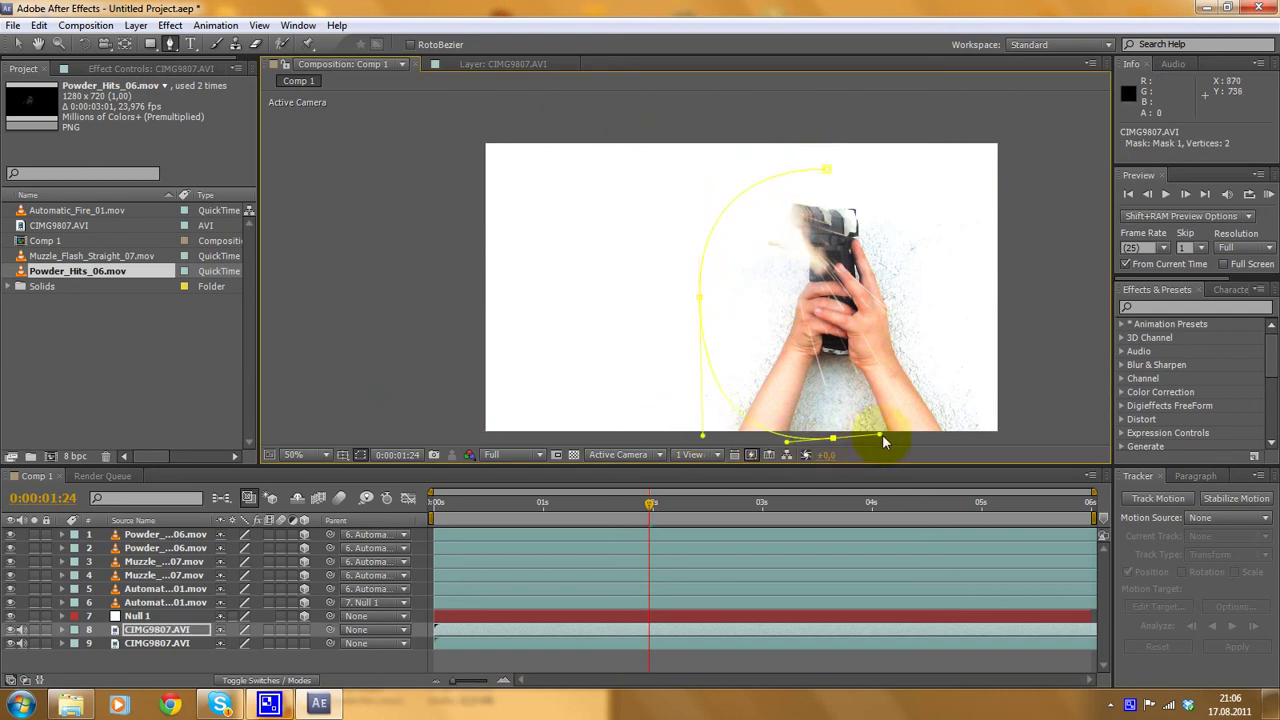
drag(945, 446, 949, 436)
drag(962, 333, 962, 245)
click(828, 176)
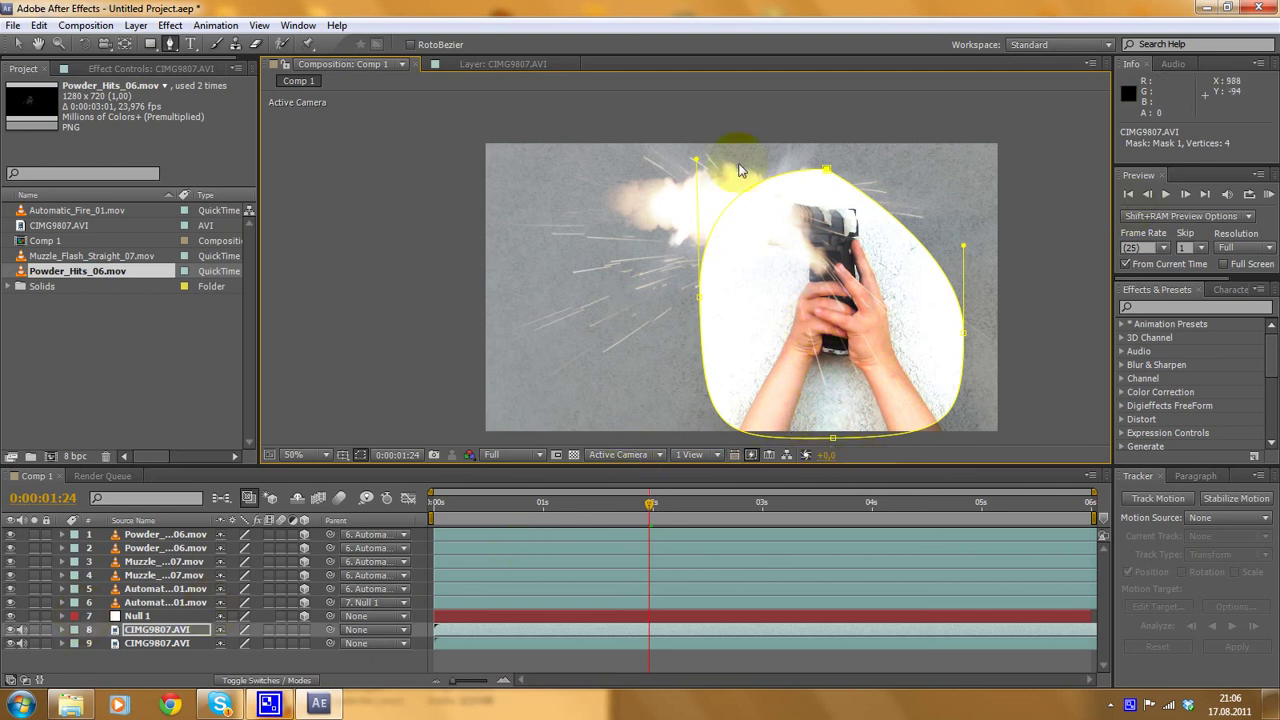
- Reveal the Mask 1 properties of the duplicated footage layer and set its feather to 584 pixels
click(61, 630)
scroll(234, 591, down, 1)
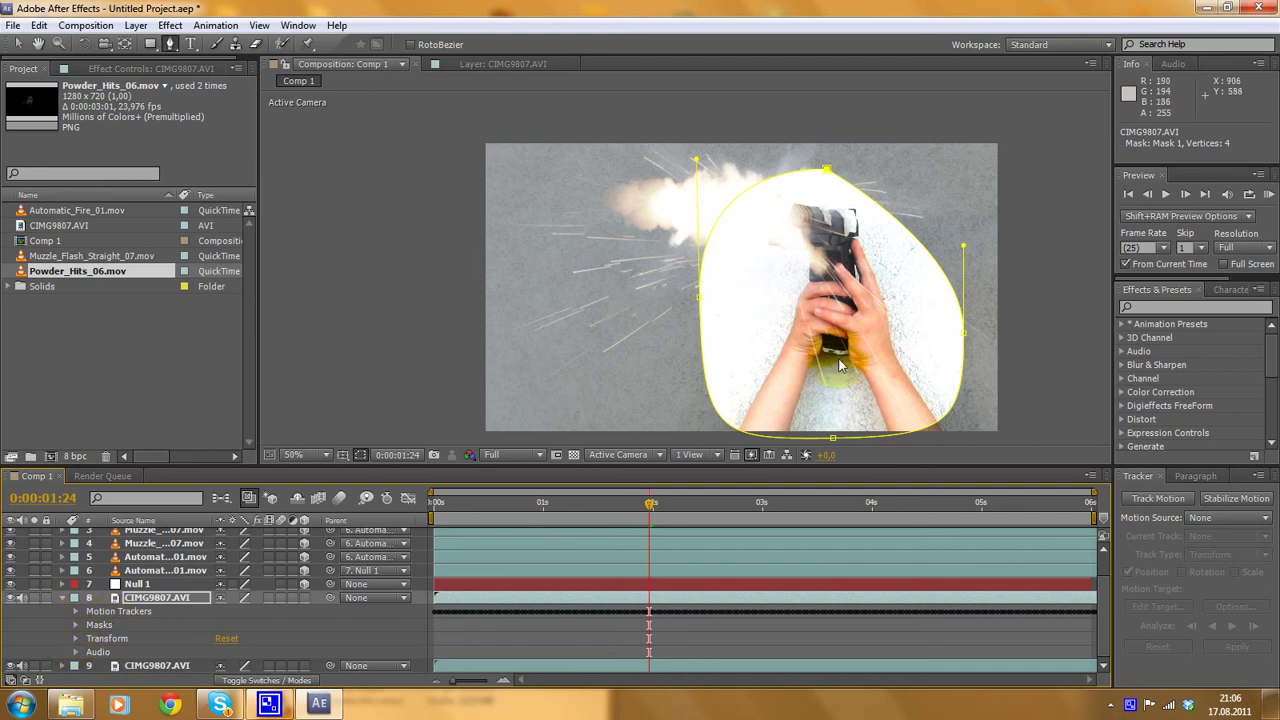
click(61, 598)
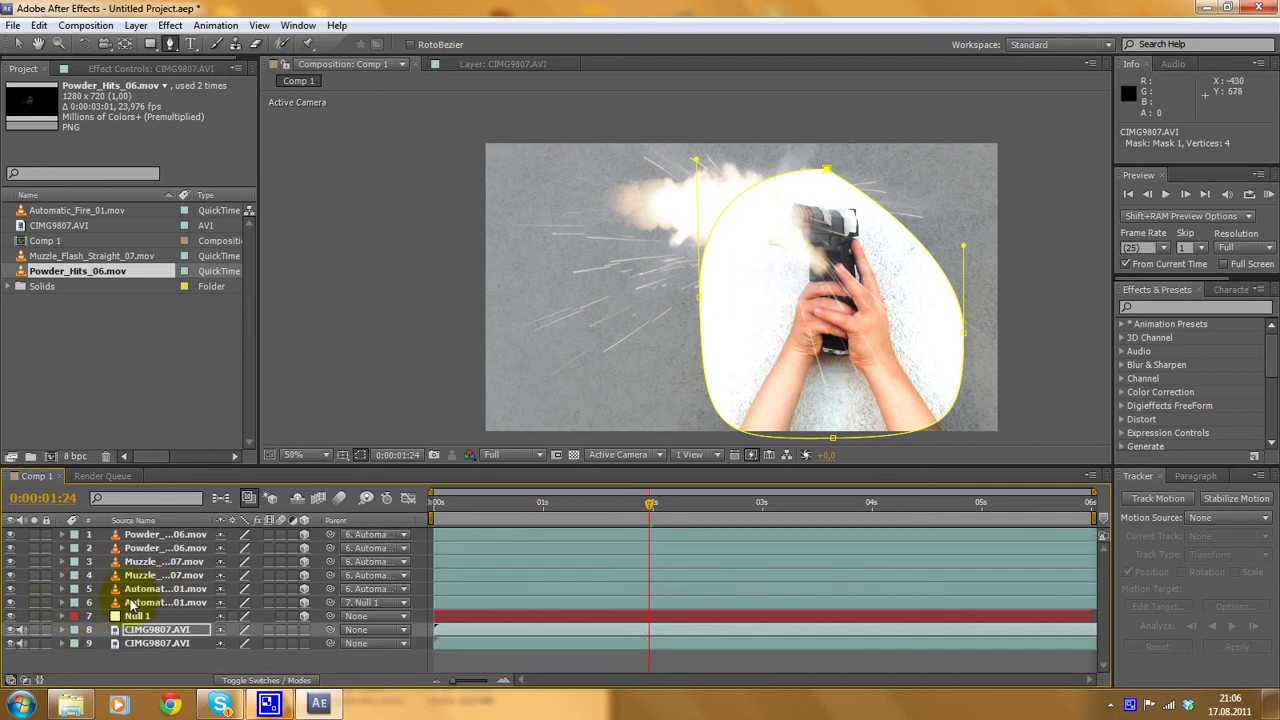
click(61, 630)
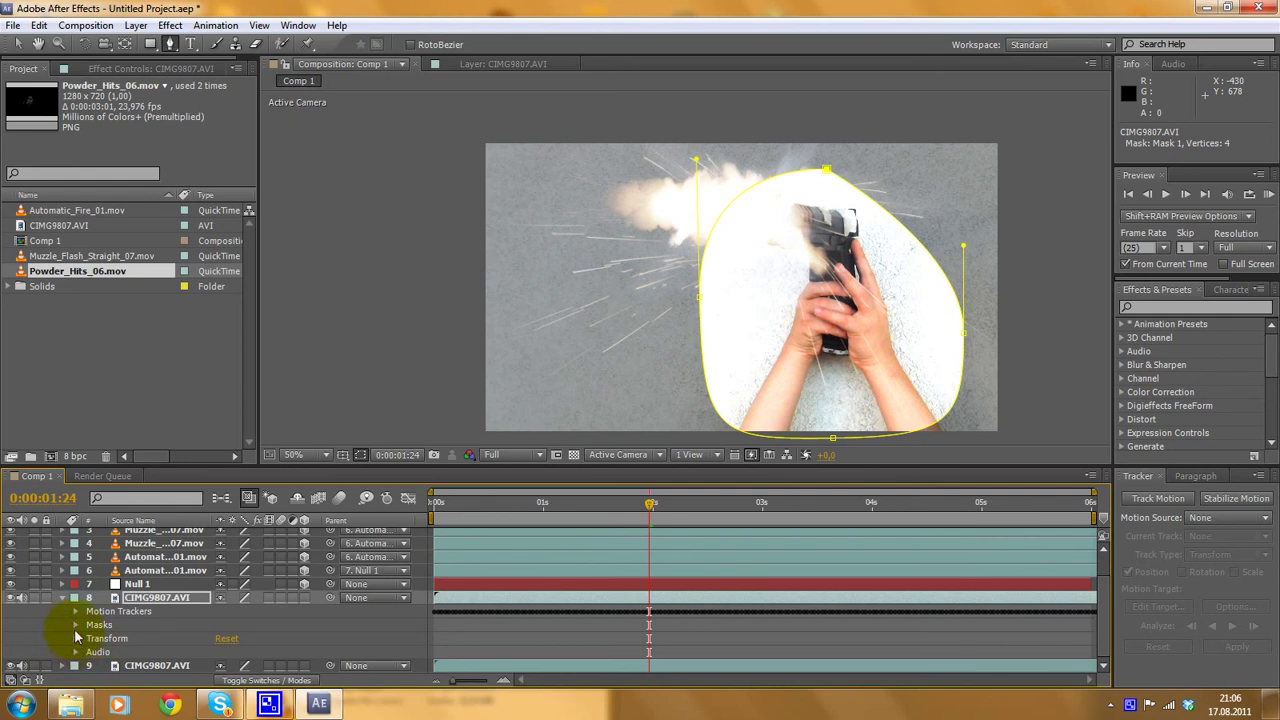
click(76, 625)
click(89, 639)
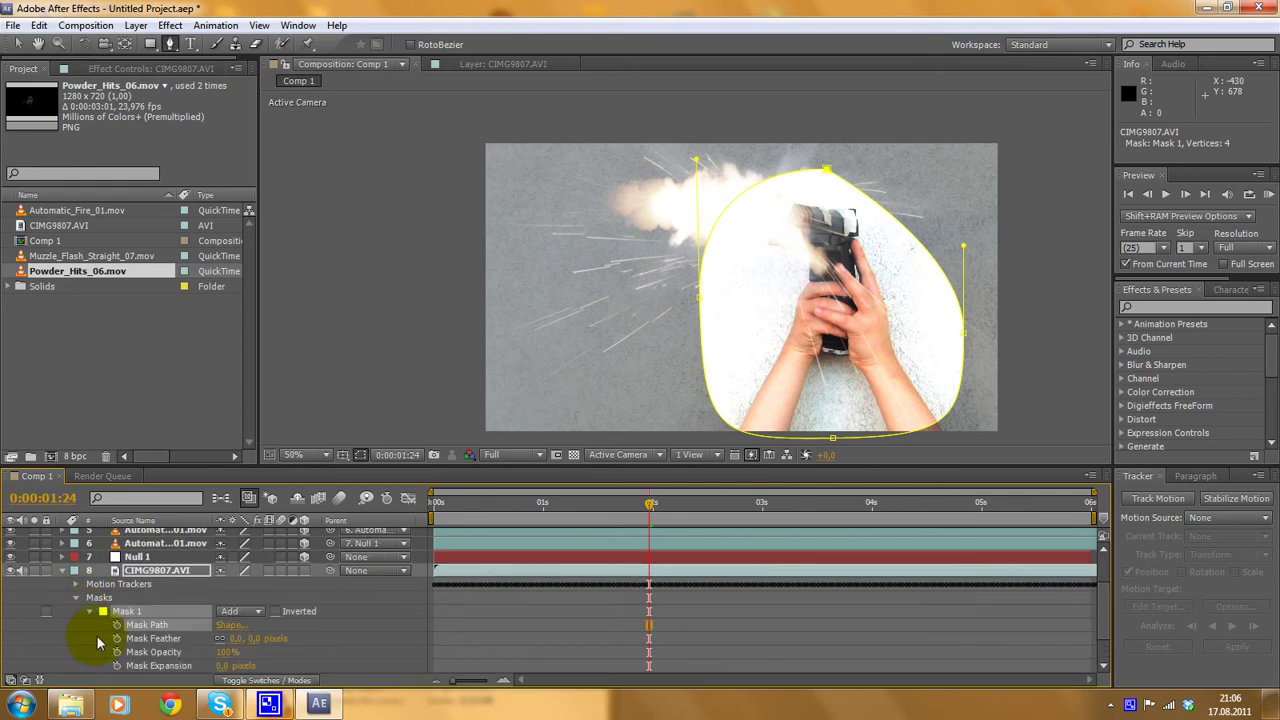
scroll(160, 615, down, 2)
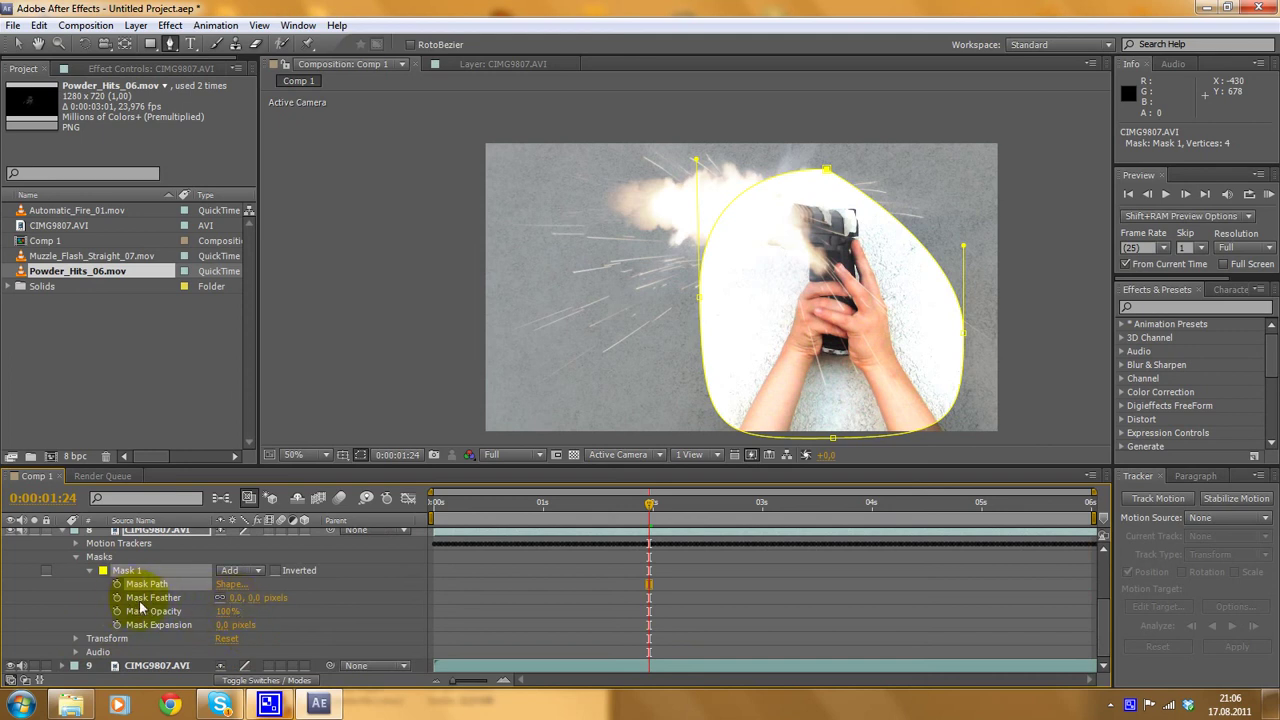
click(290, 595)
drag(422, 573, 662, 555)
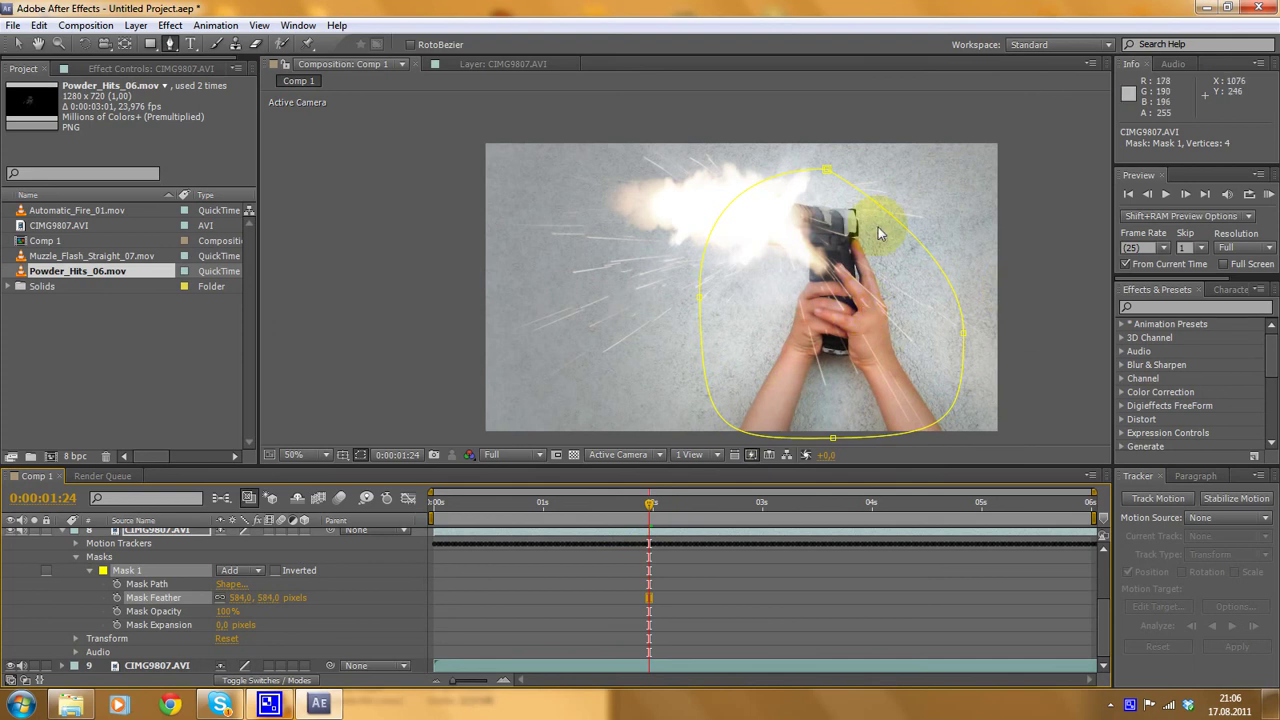
- Lower the opacity of Mask 1 to 91%
drag(225, 611, 202, 609)
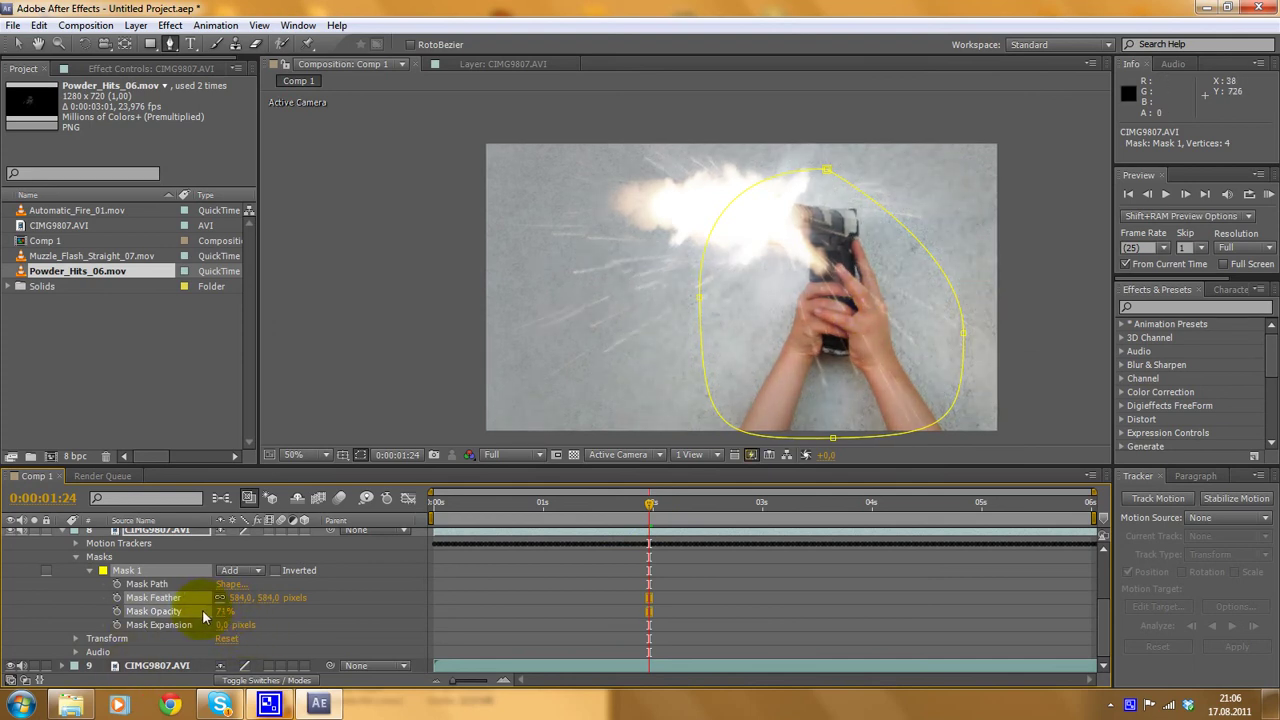
click(202, 609)
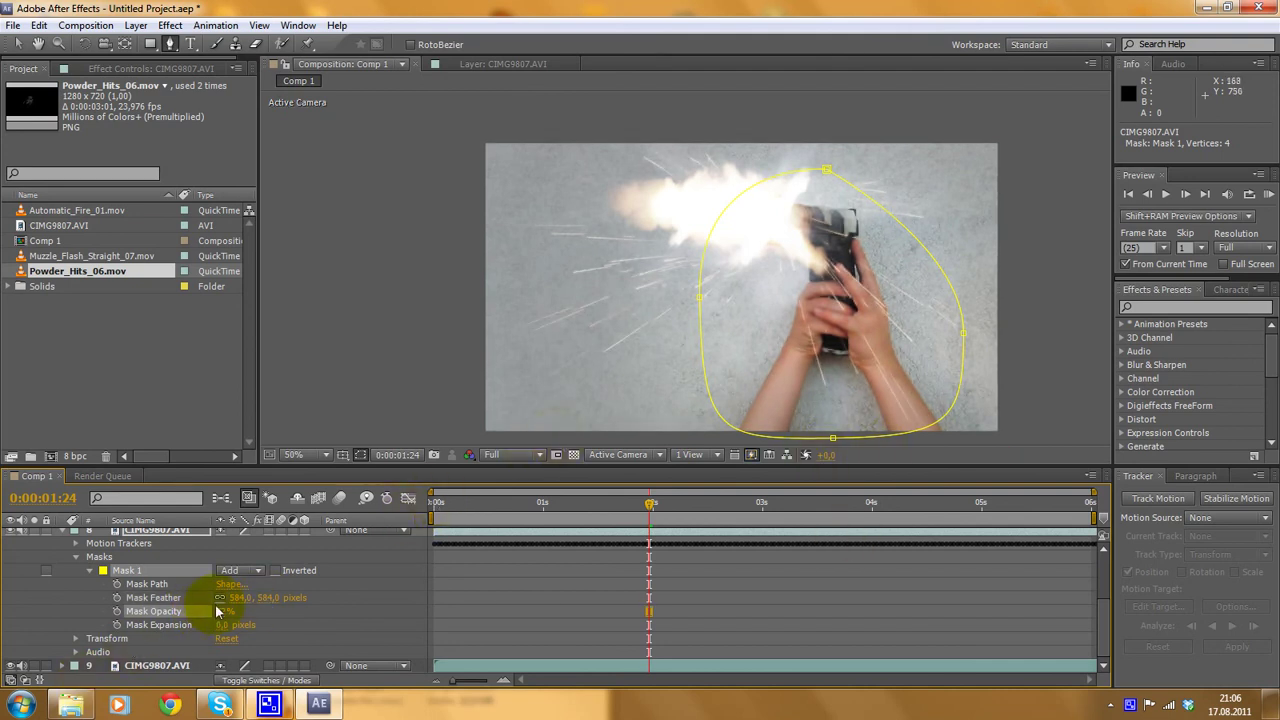
drag(237, 603, 245, 603)
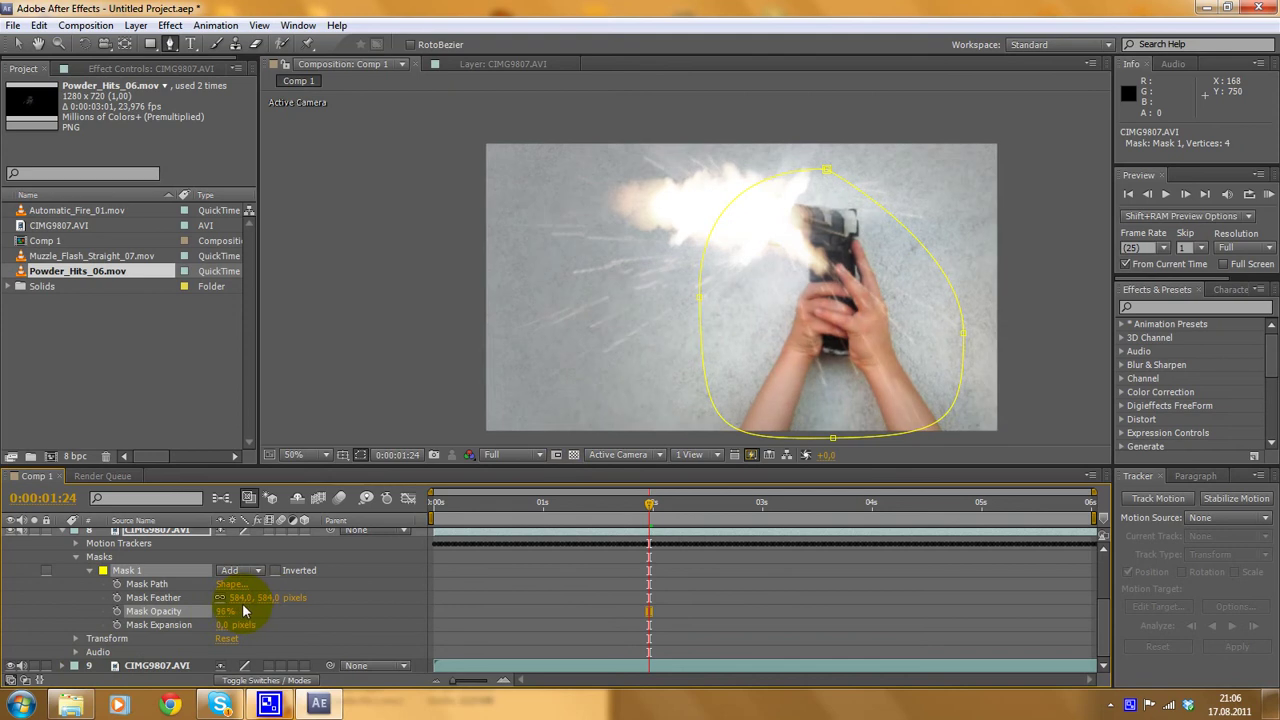
- Start keyframing the Mask 1 path at 0:00:00:00 and shift the whole mask so it surrounds the gun and hands
drag(650, 503, 203, 530)
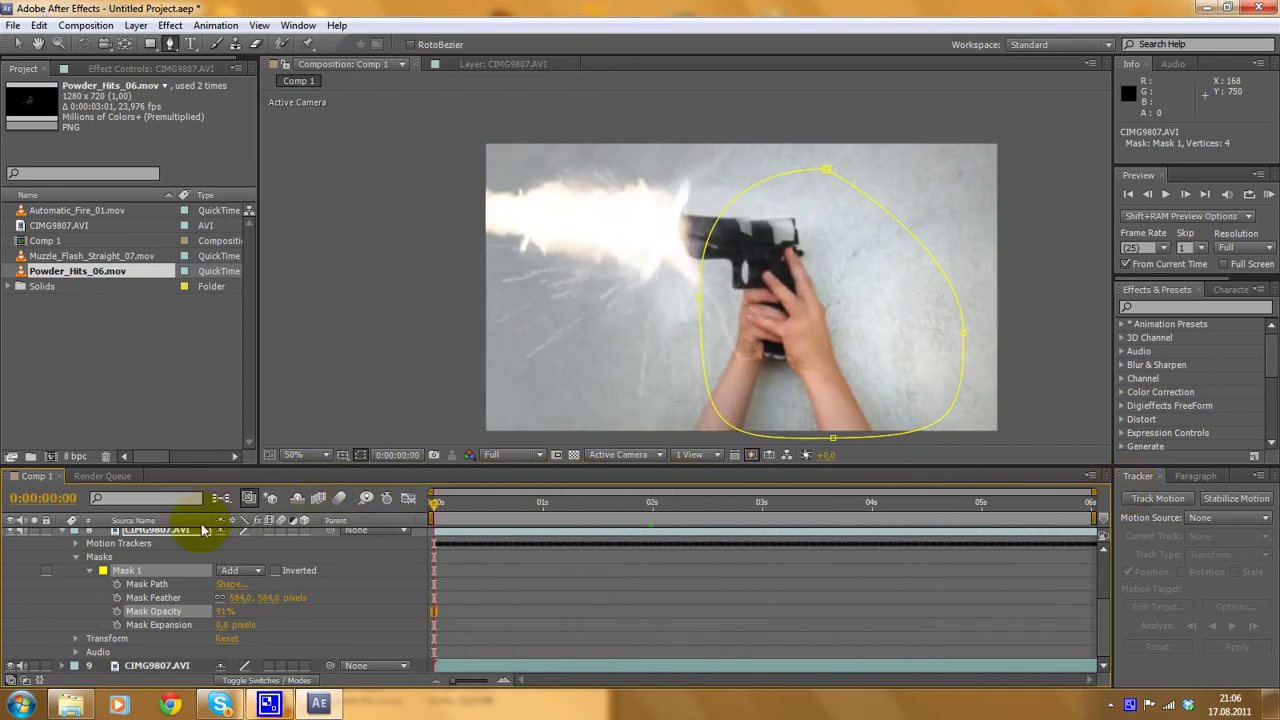
click(117, 585)
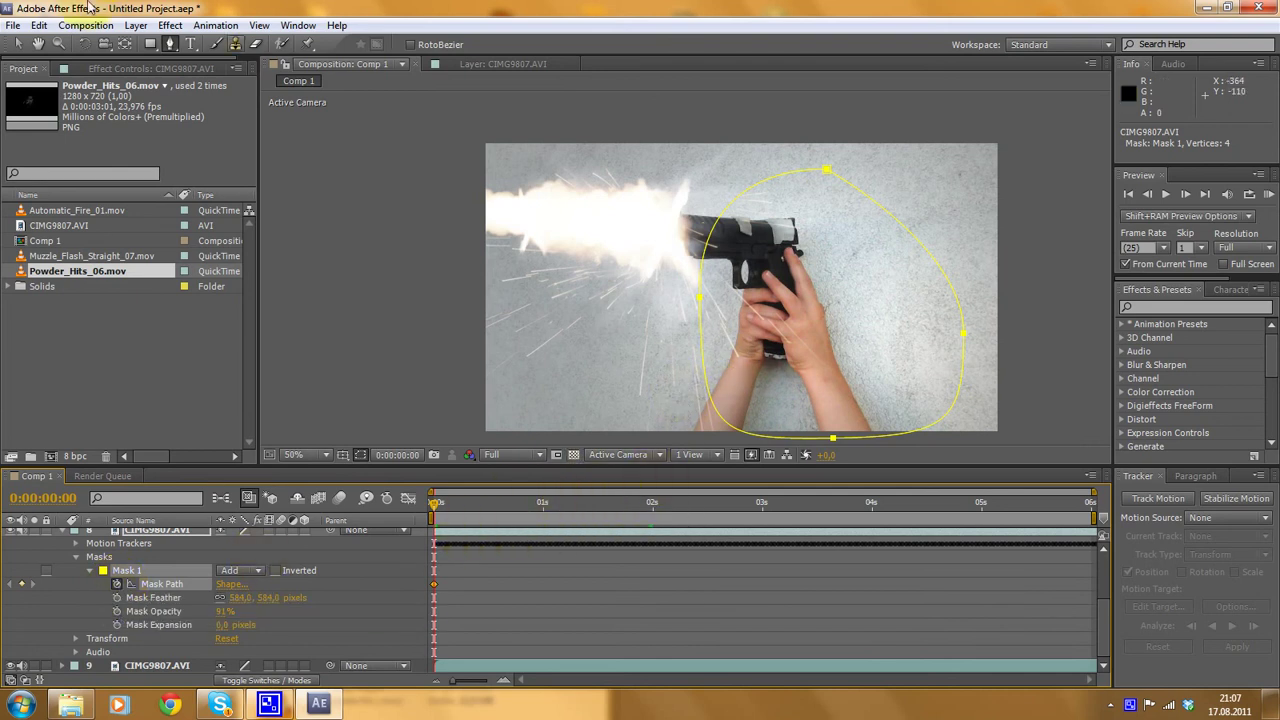
click(18, 44)
click(634, 232)
click(692, 347)
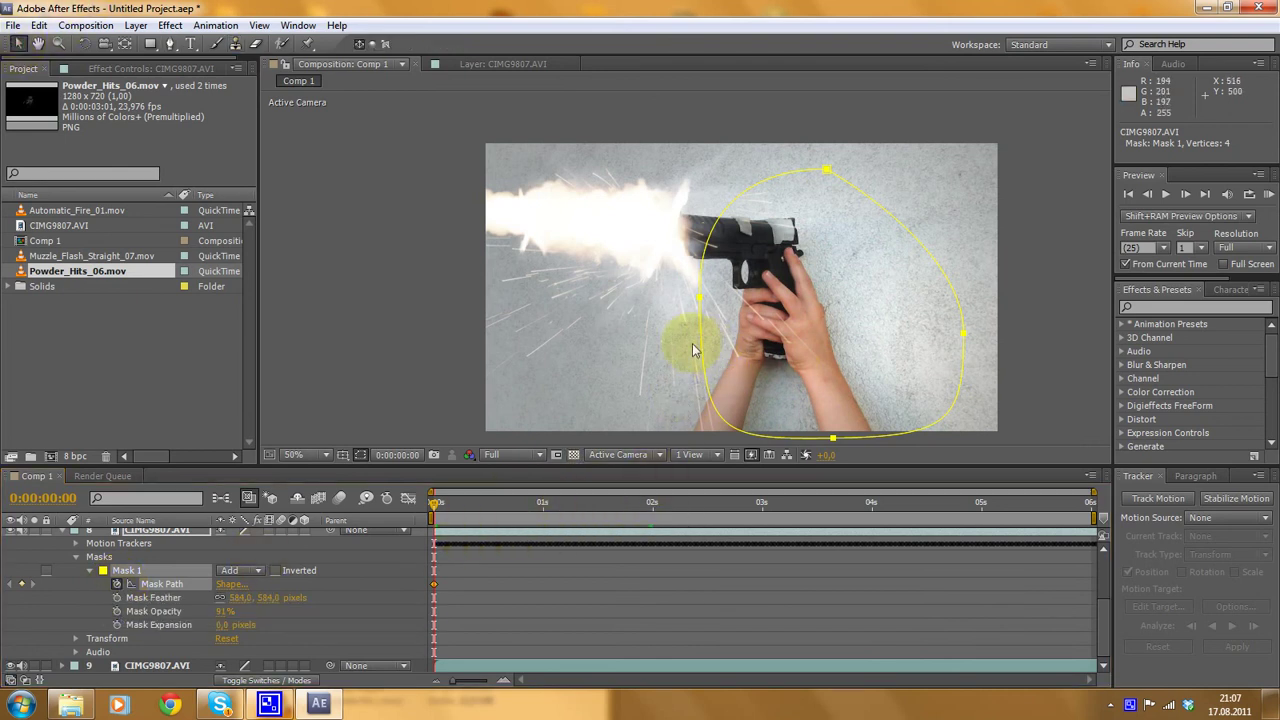
drag(703, 347, 653, 345)
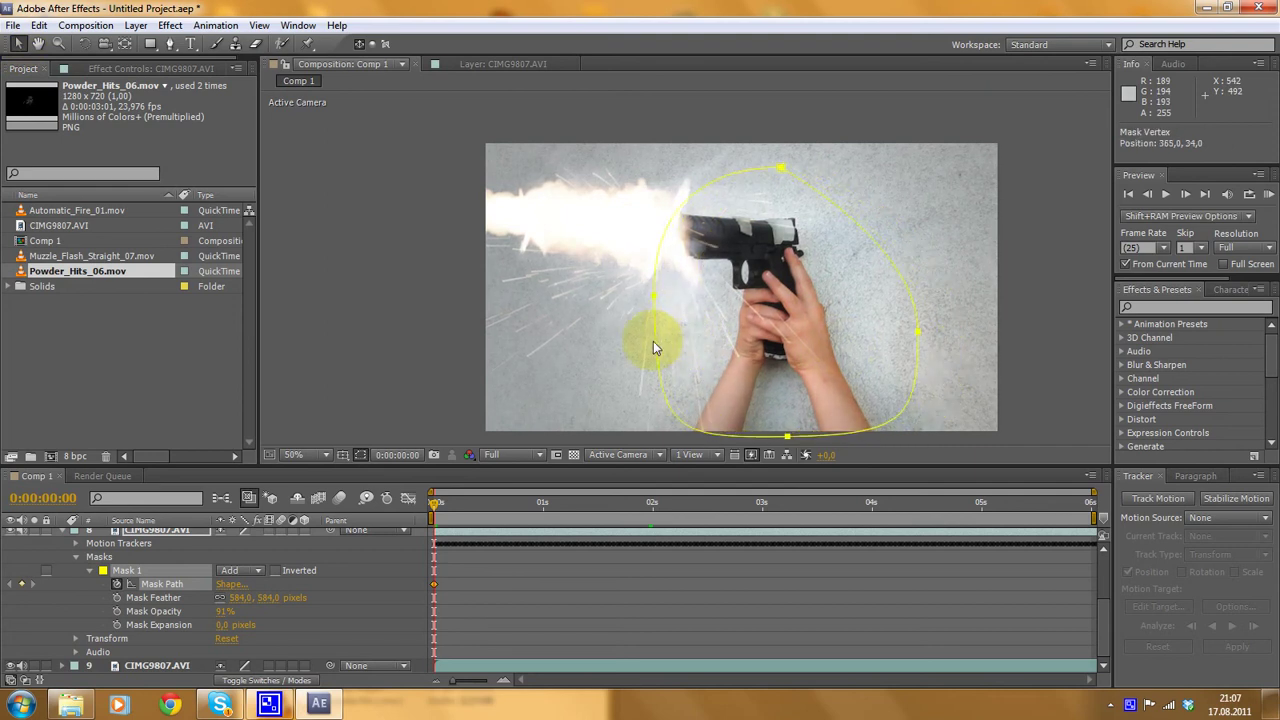
- Near the clip's end, shift Mask 1 over the gun to add a second path keyframe, and scrub back to the start
drag(425, 508, 1219, 506)
drag(914, 386, 955, 389)
drag(1087, 503, 314, 450)
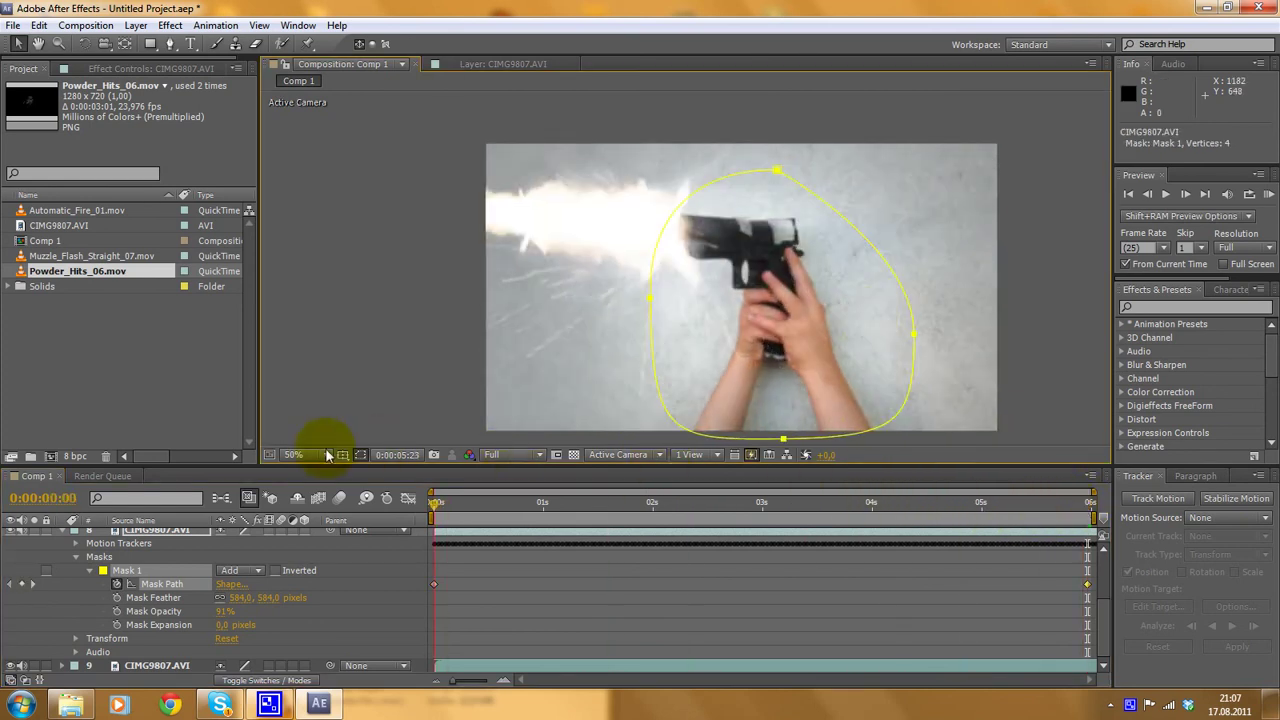
- Play a RAM preview of the whole composition to check the muzzle flash and the animated glow
click(1268, 194)
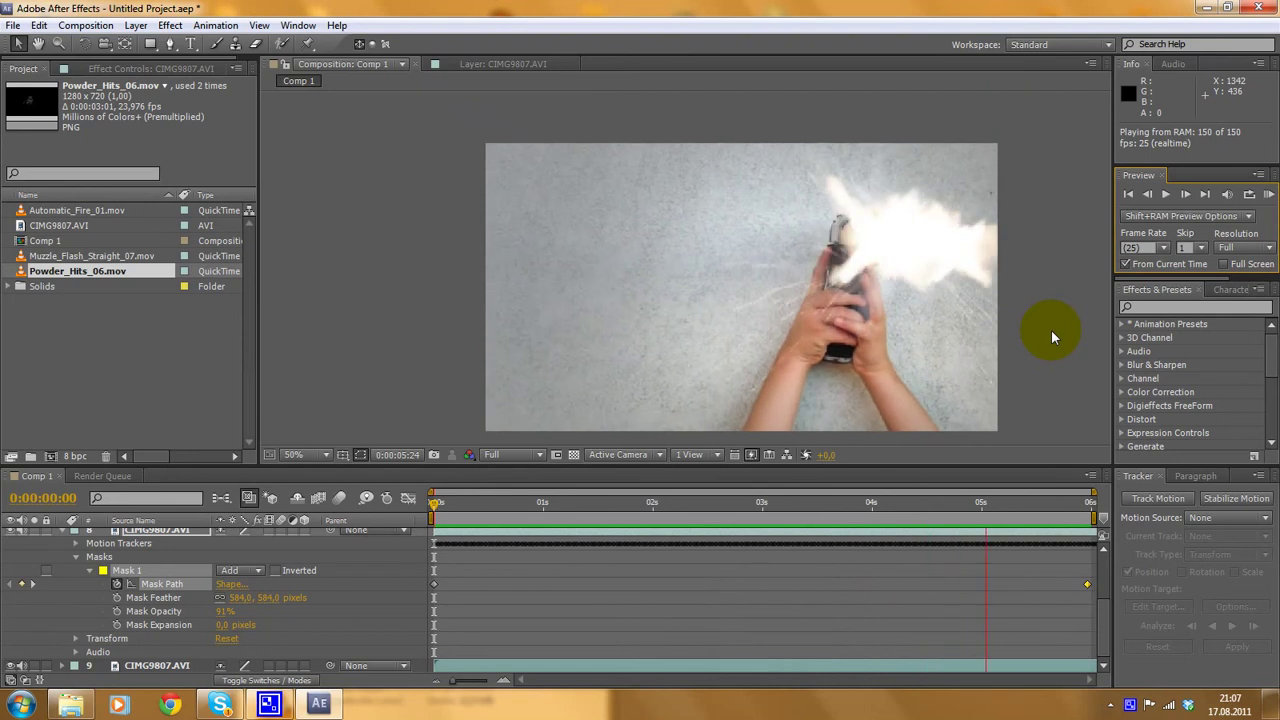
key(space)
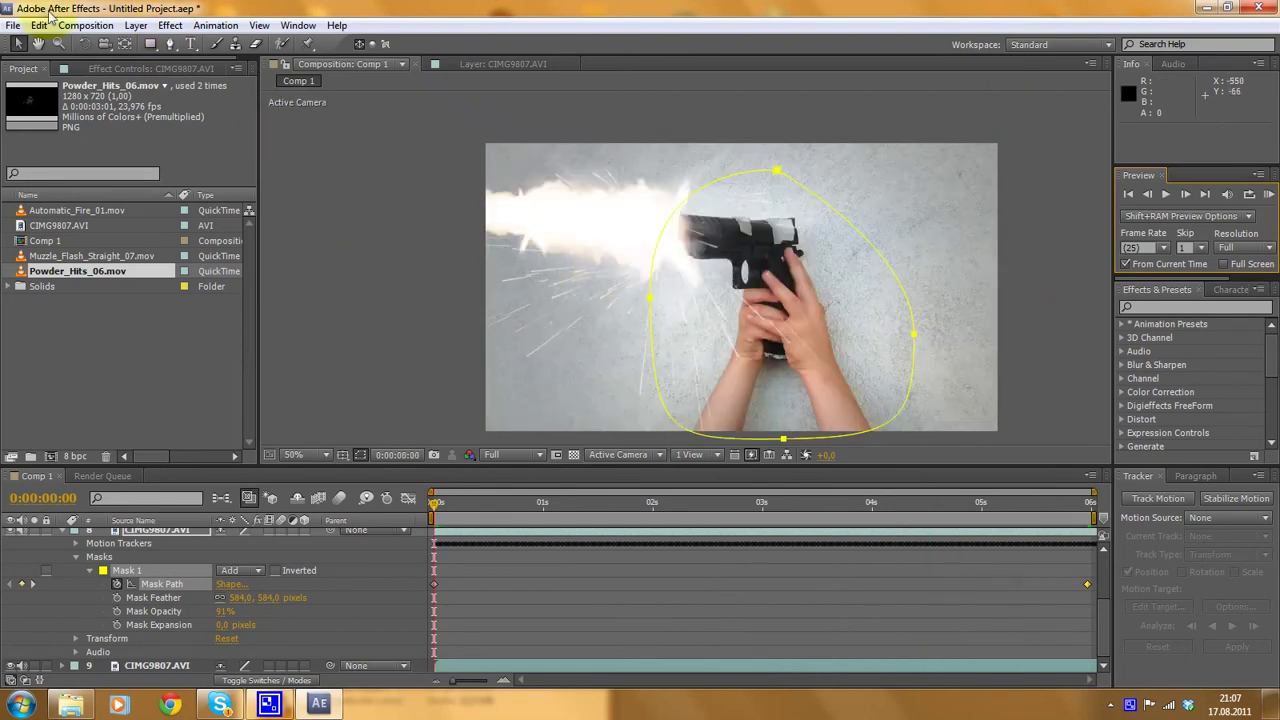
- Add Comp 1 to the render queue as a movie and open the destination settings for its output file
click(85, 25)
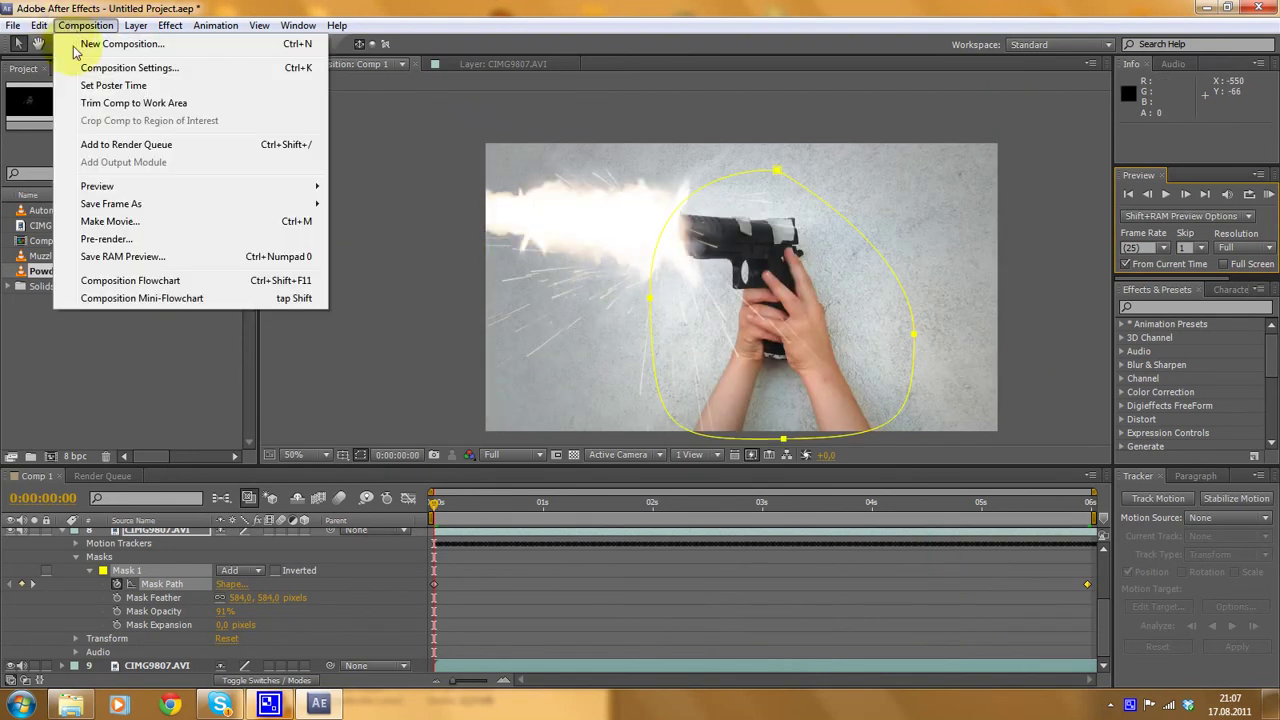
click(112, 221)
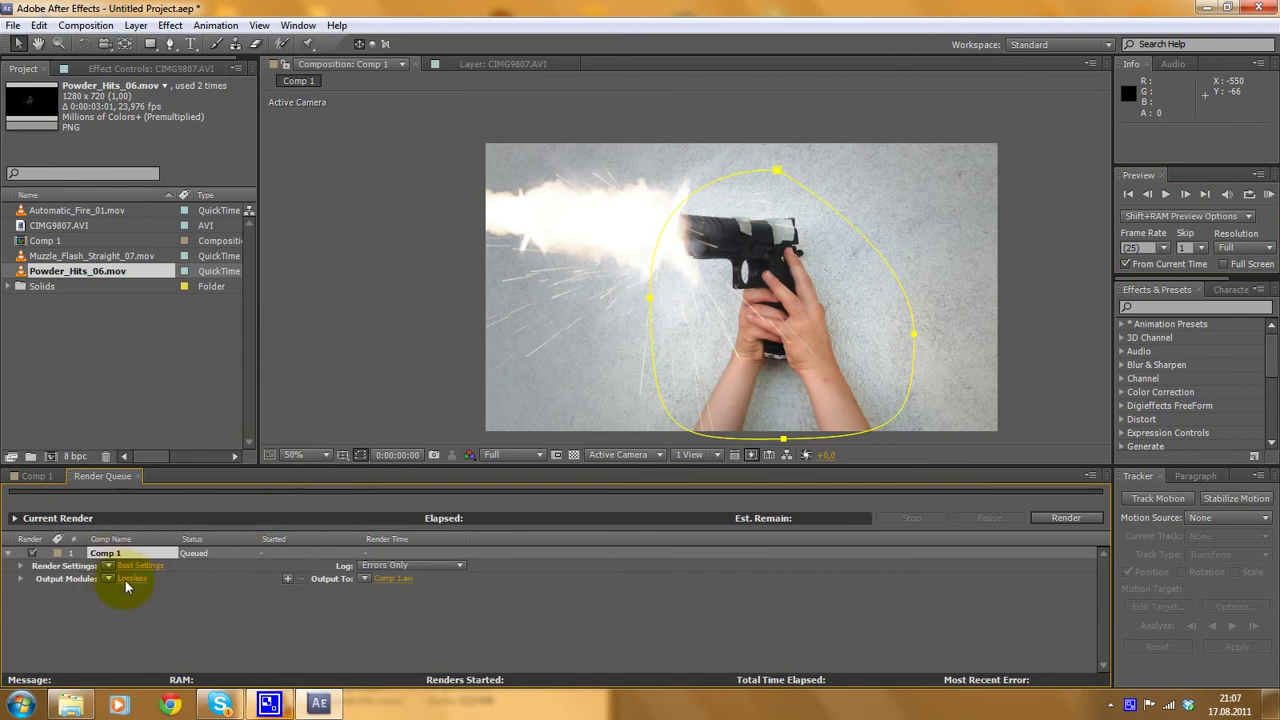
click(389, 580)
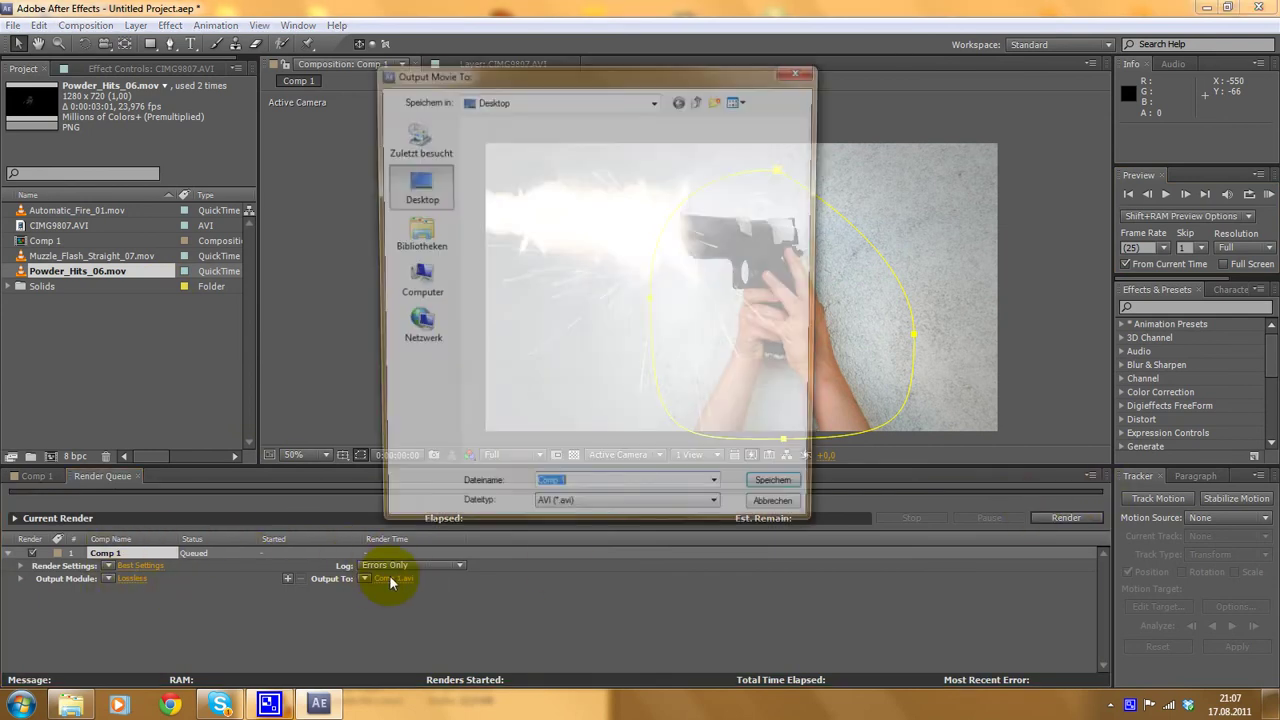
click(766, 597)
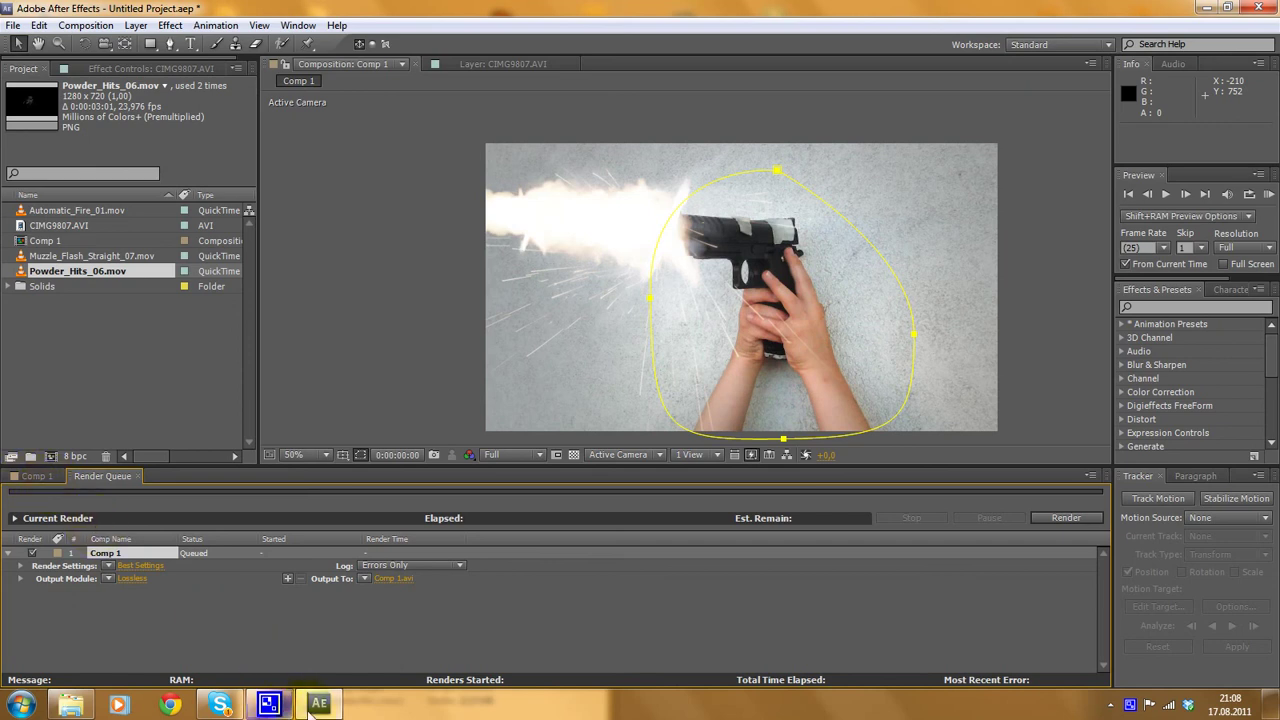
right_click(1130, 705)
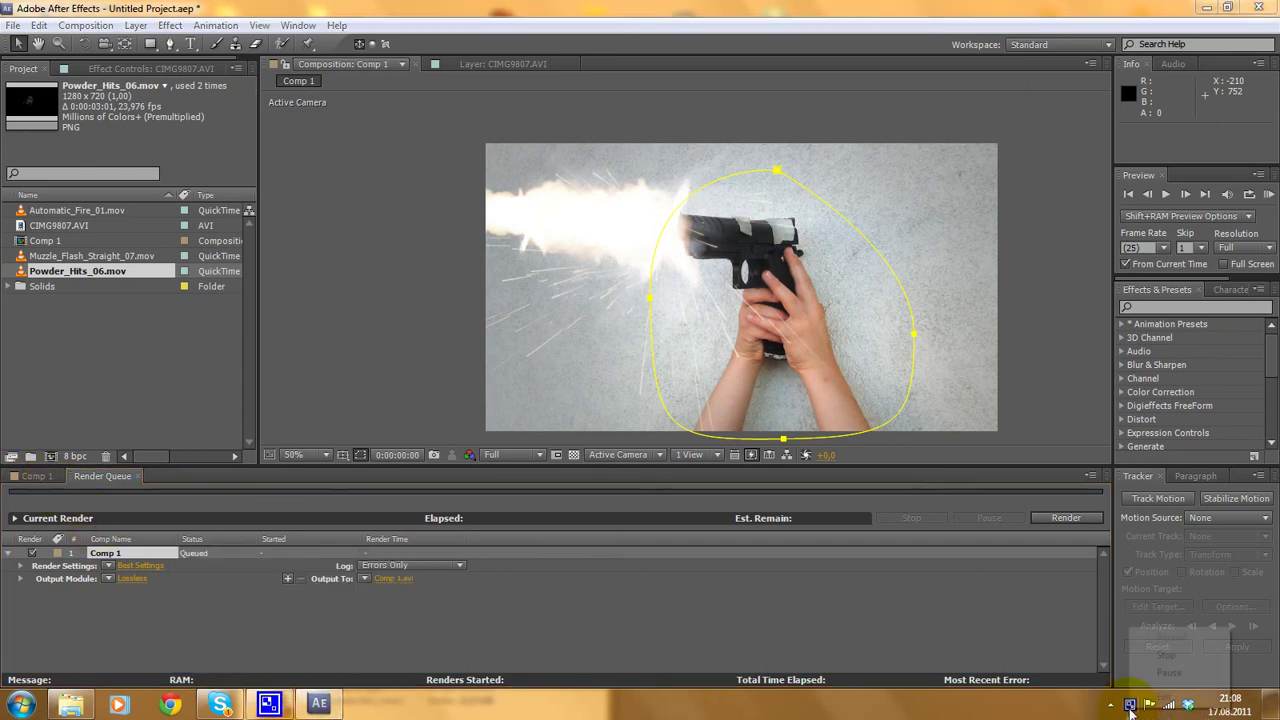